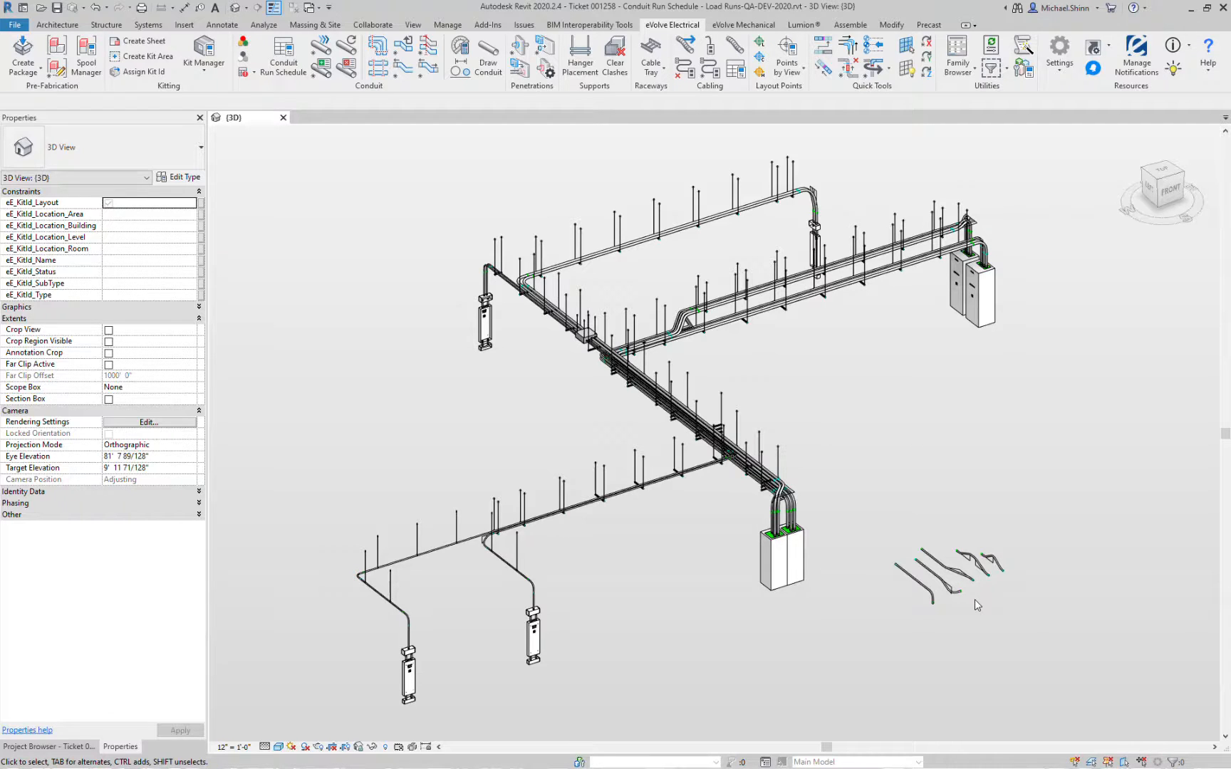
# Examine the properties of the sample conduit bends, including the stub 90, offset, 4-point saddle and 3-point saddle
pyautogui.scroll(8, 975, 608)
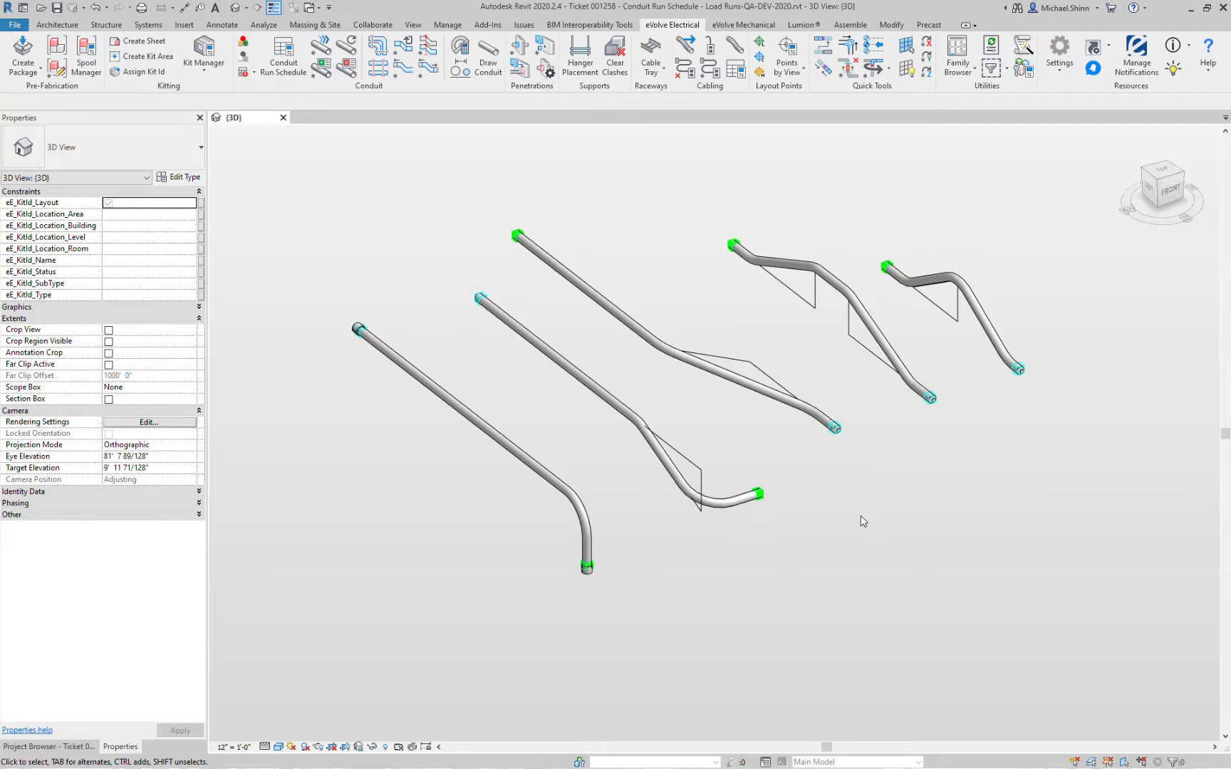
pyautogui.click(581, 519)
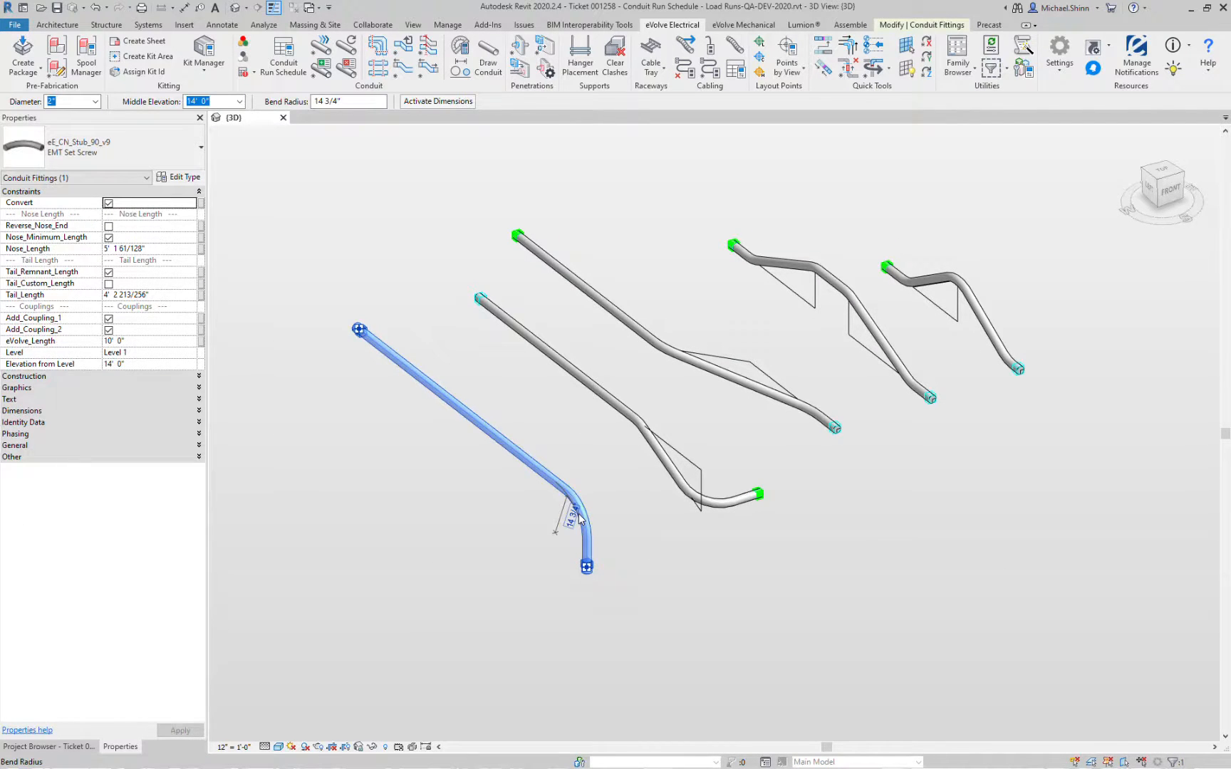
pyautogui.click(677, 516)
pyautogui.click(762, 399)
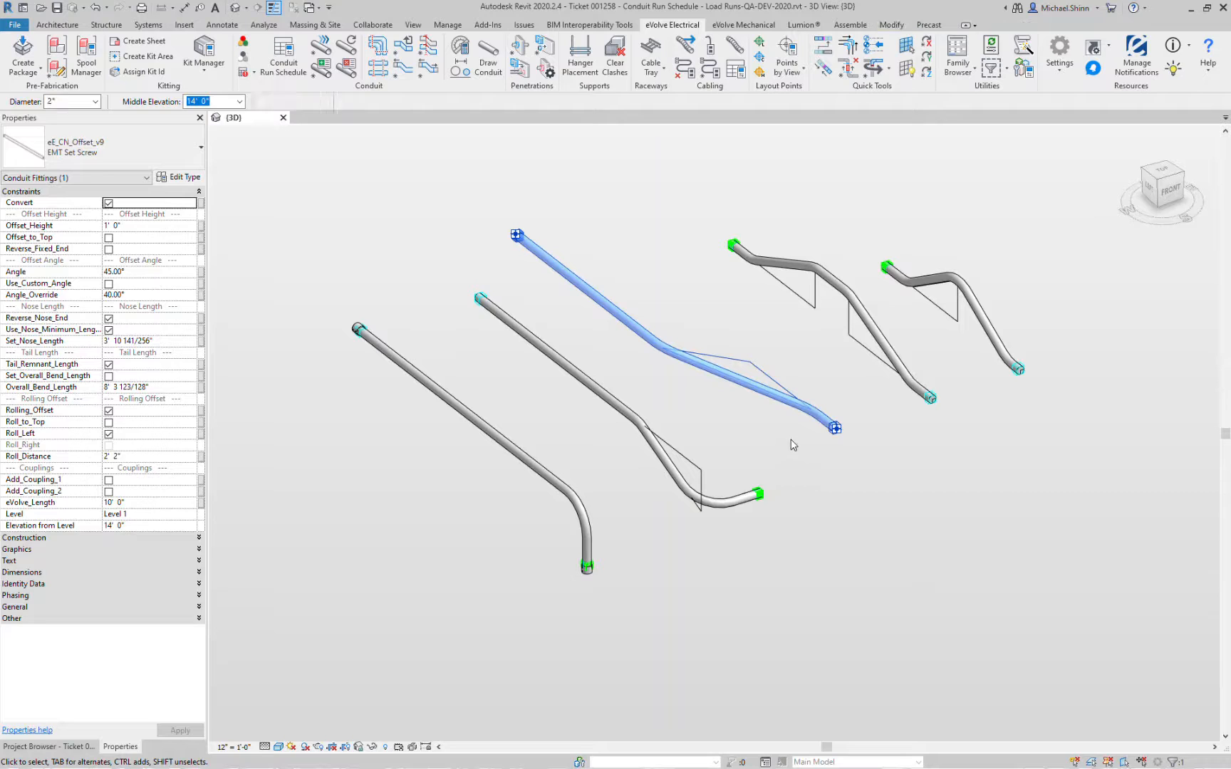
pyautogui.click(908, 377)
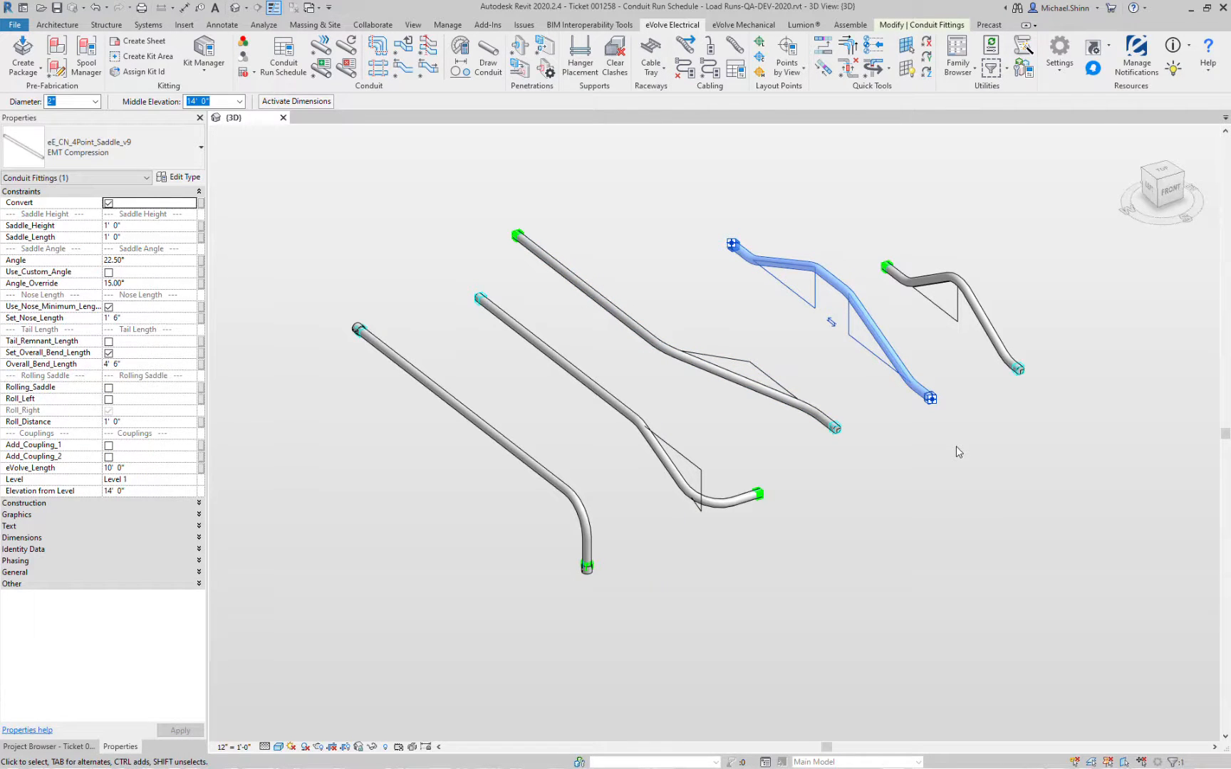
pyautogui.click(1004, 353)
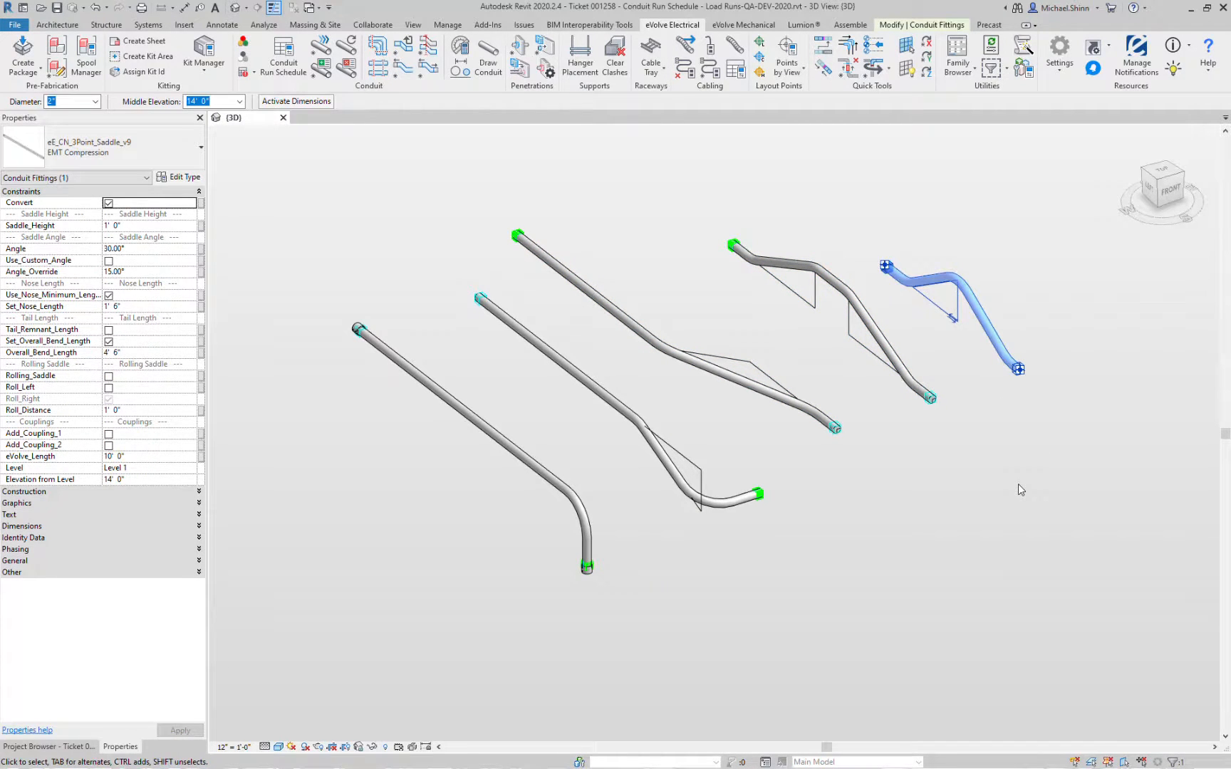
pyautogui.click(1019, 486)
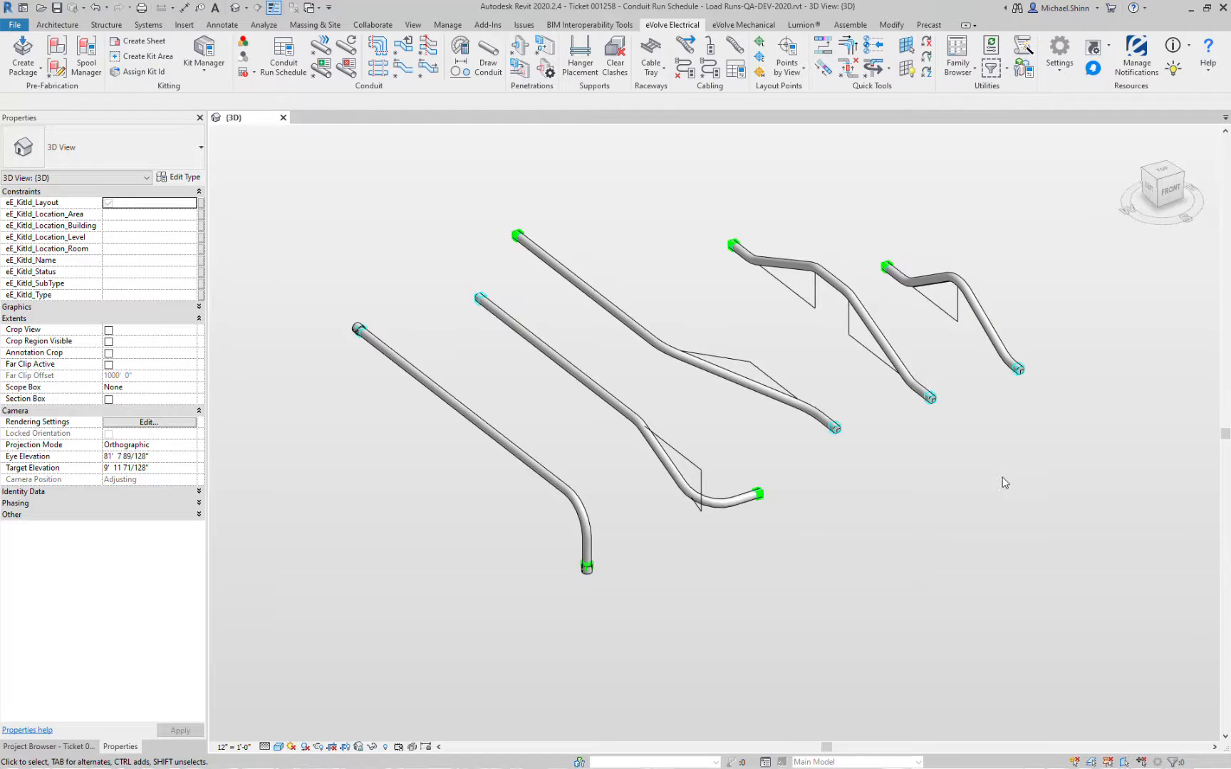
# Review the project bend lookup values for EMT conduit on the Greenlee 881 bender without changing anything
pyautogui.click(1059, 67)
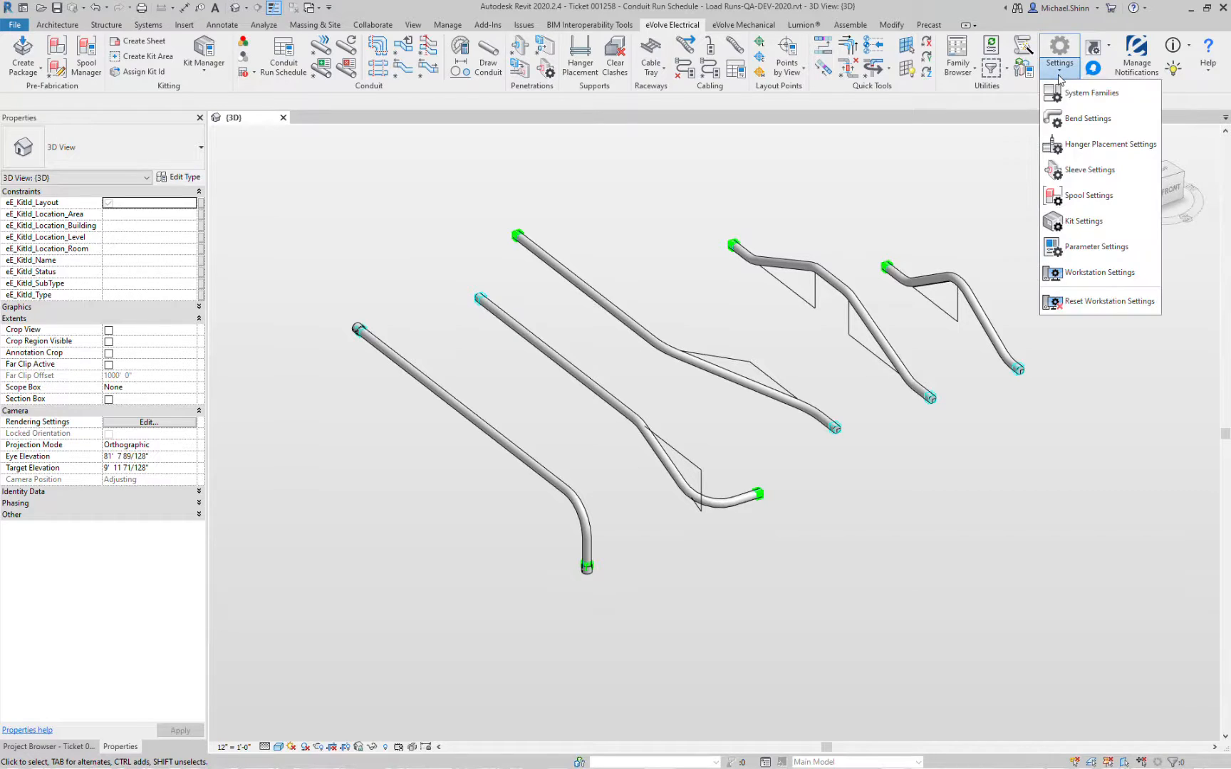
pyautogui.click(1063, 119)
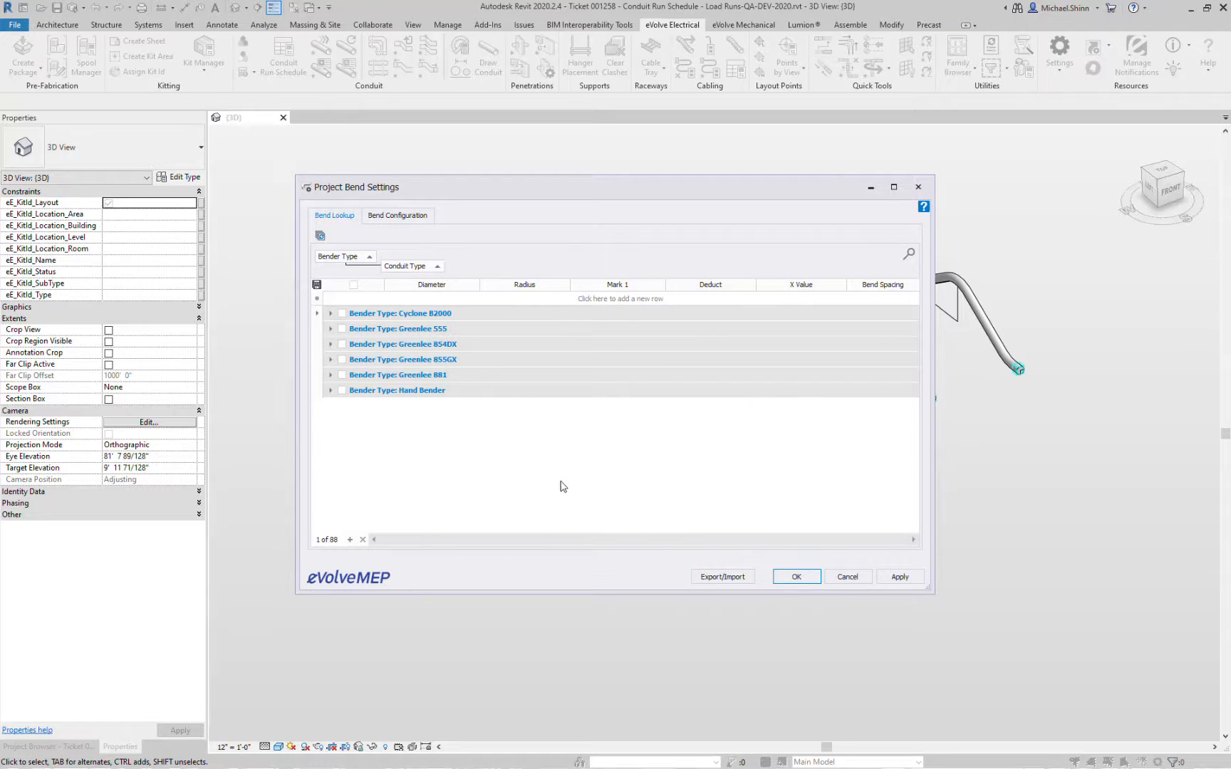
pyautogui.click(331, 377)
pyautogui.click(344, 390)
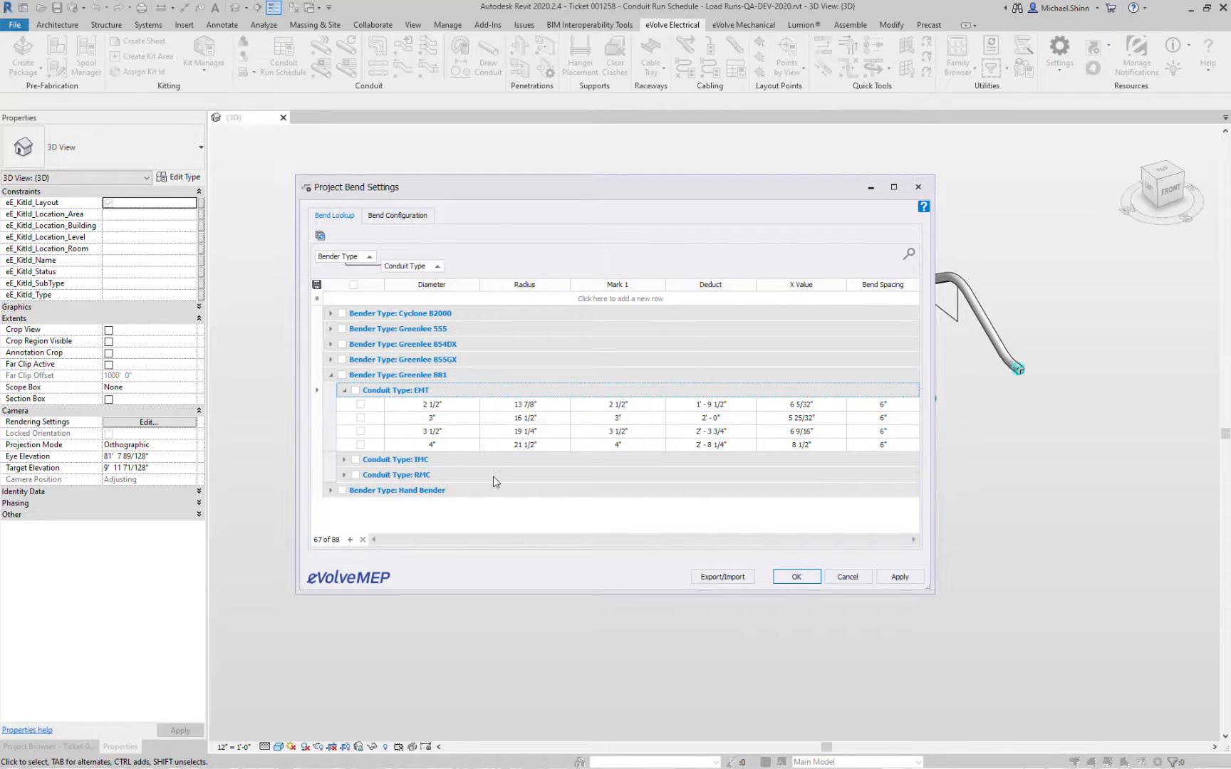
pyautogui.click(854, 579)
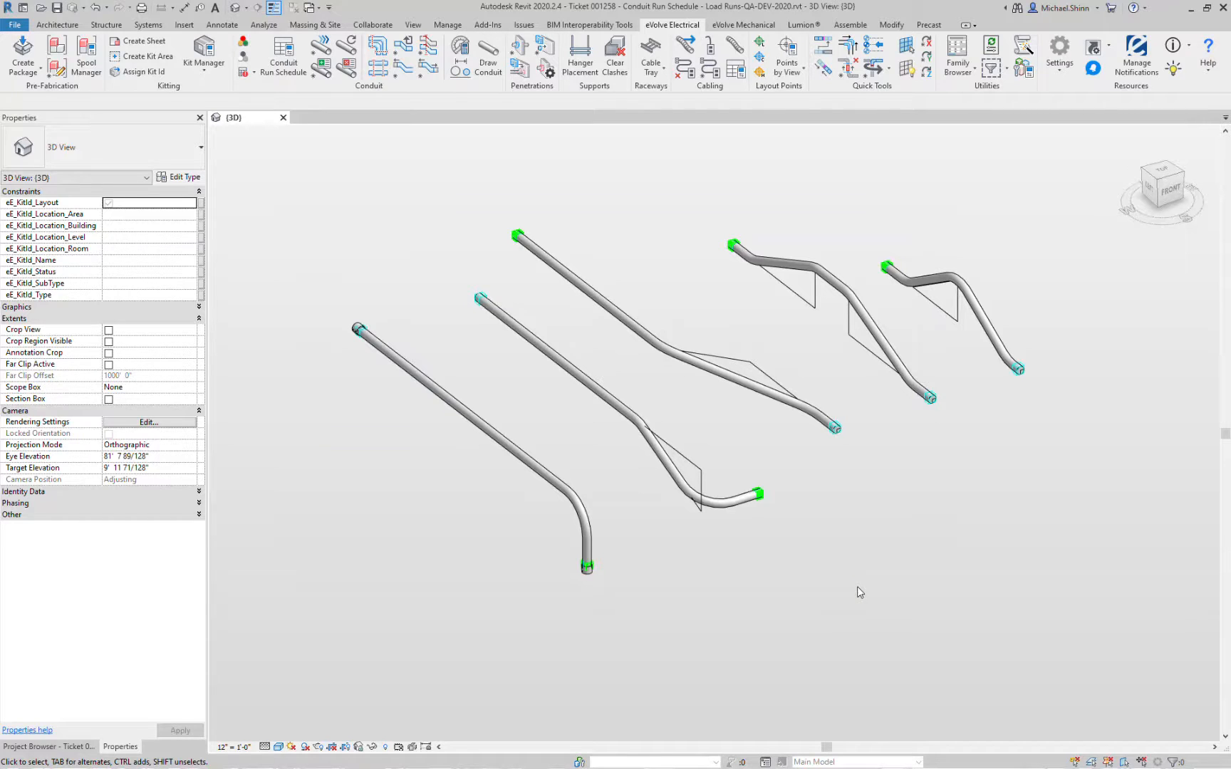
# Draw a 3-inch EMT Set Screw conduit run with one 90-degree turn in the empty area near the panels, matching an existing rack conduit
pyautogui.scroll(-5, 857, 587)
pyautogui.moveTo(652, 298); pyautogui.dragTo(721, 412, button='middle')
pyautogui.scroll(-1, 720, 412)
pyautogui.click(481, 385)
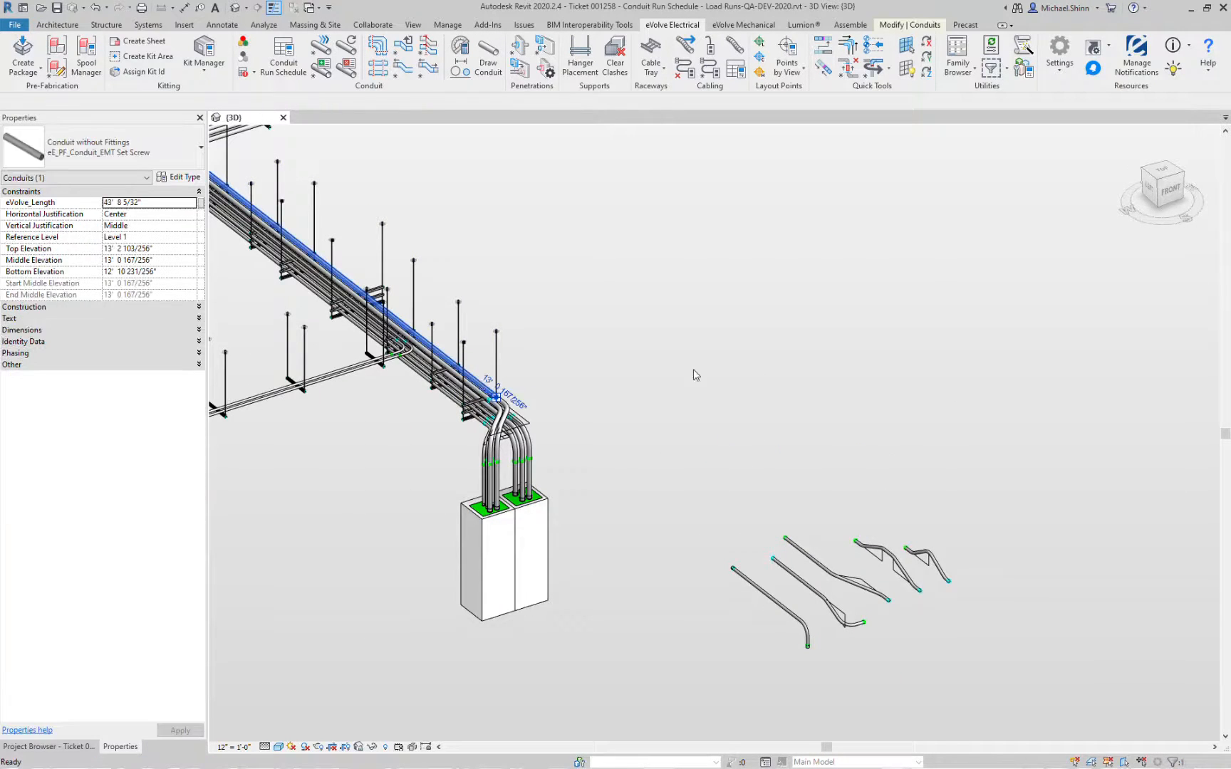
pyautogui.press('c')
pyautogui.press('s')
pyautogui.moveTo(801, 445); pyautogui.dragTo(797, 500, button='middle')
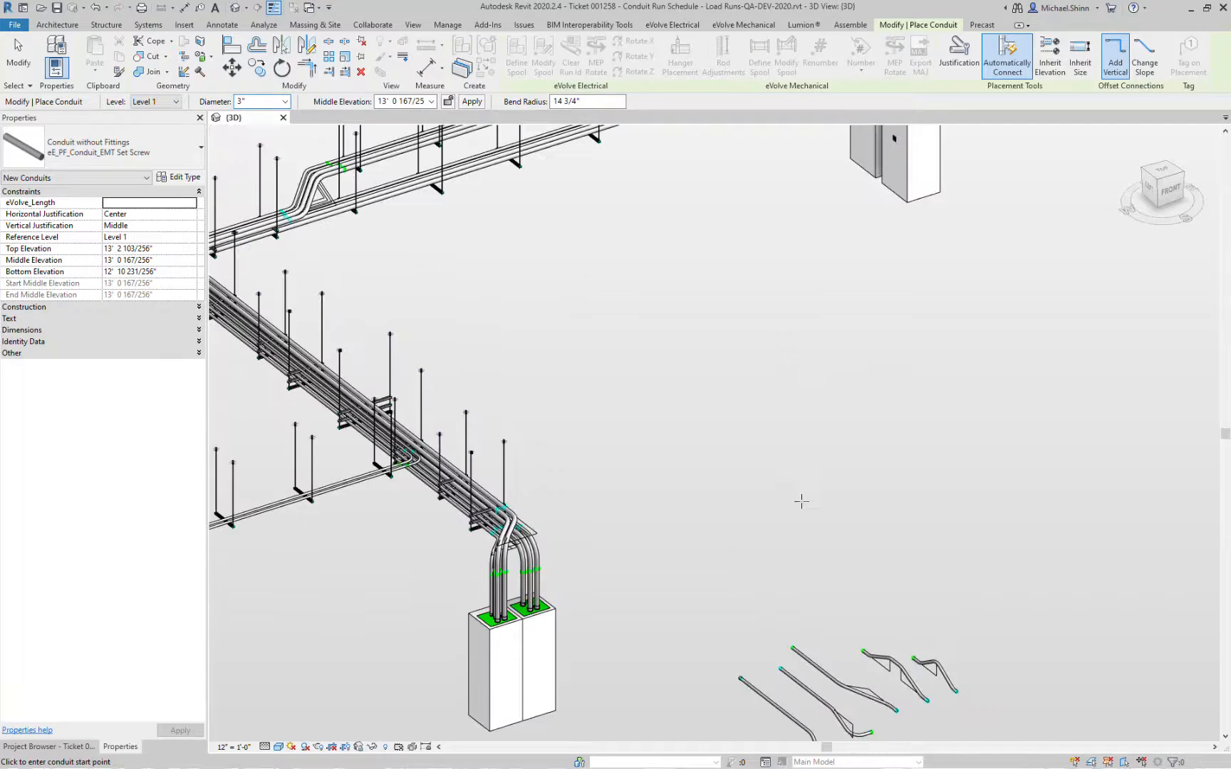
pyautogui.click(806, 504)
pyautogui.click(606, 347)
pyautogui.click(755, 297)
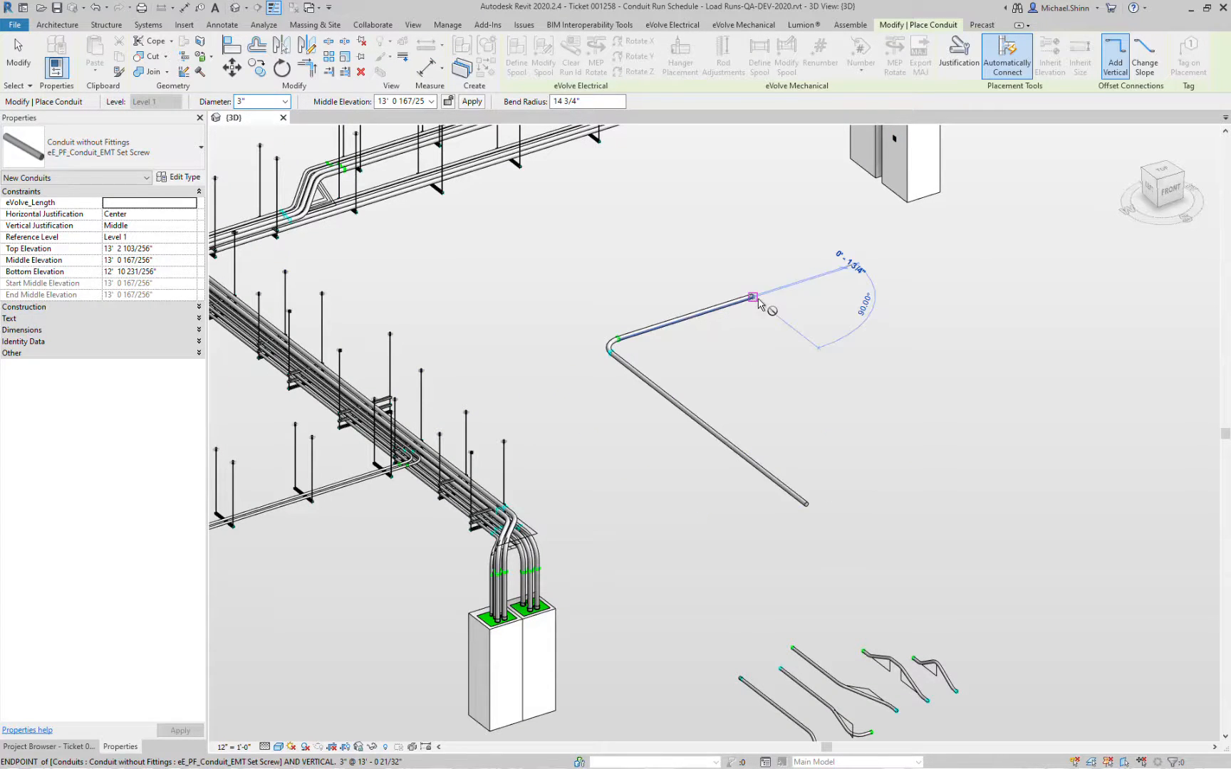
pyautogui.press('Escape')
pyautogui.press('Escape')
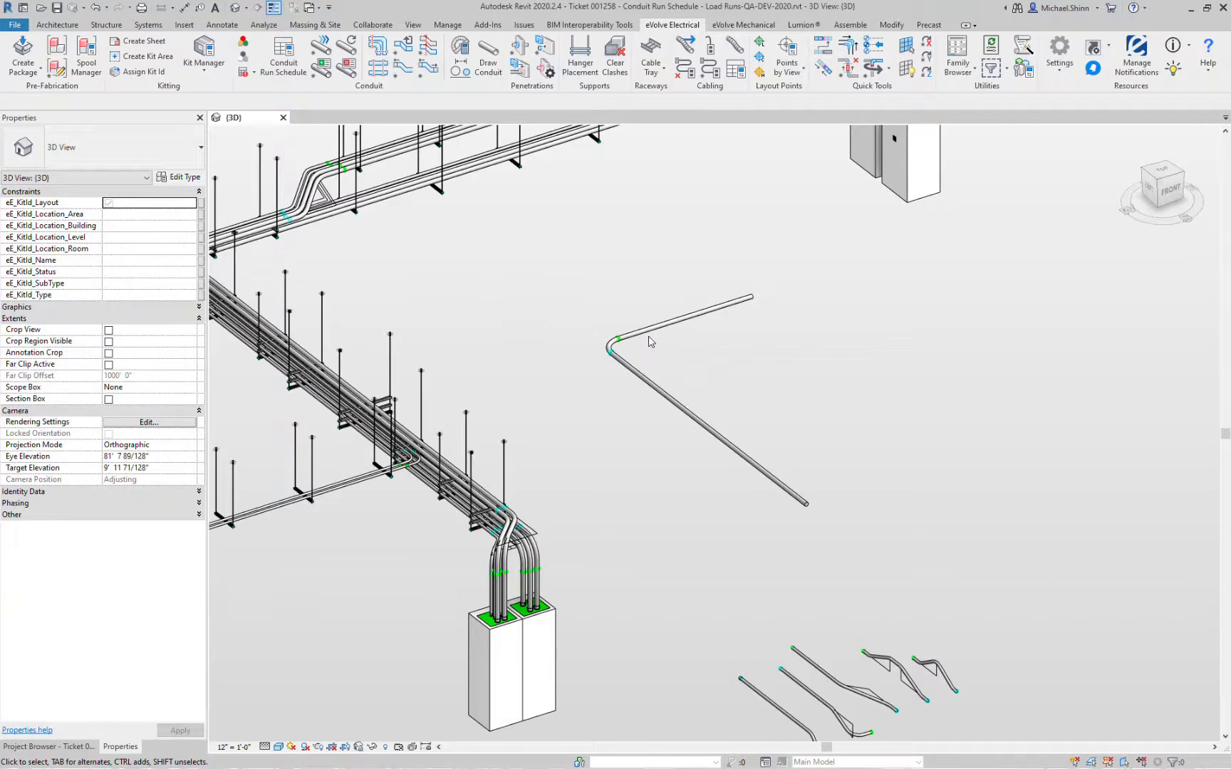
# Change the new run's elbow to the eE_CN_Kick_90_v9 EMT Set Screw type and enable Convert
pyautogui.scroll(4, 640, 340)
pyautogui.click(563, 363)
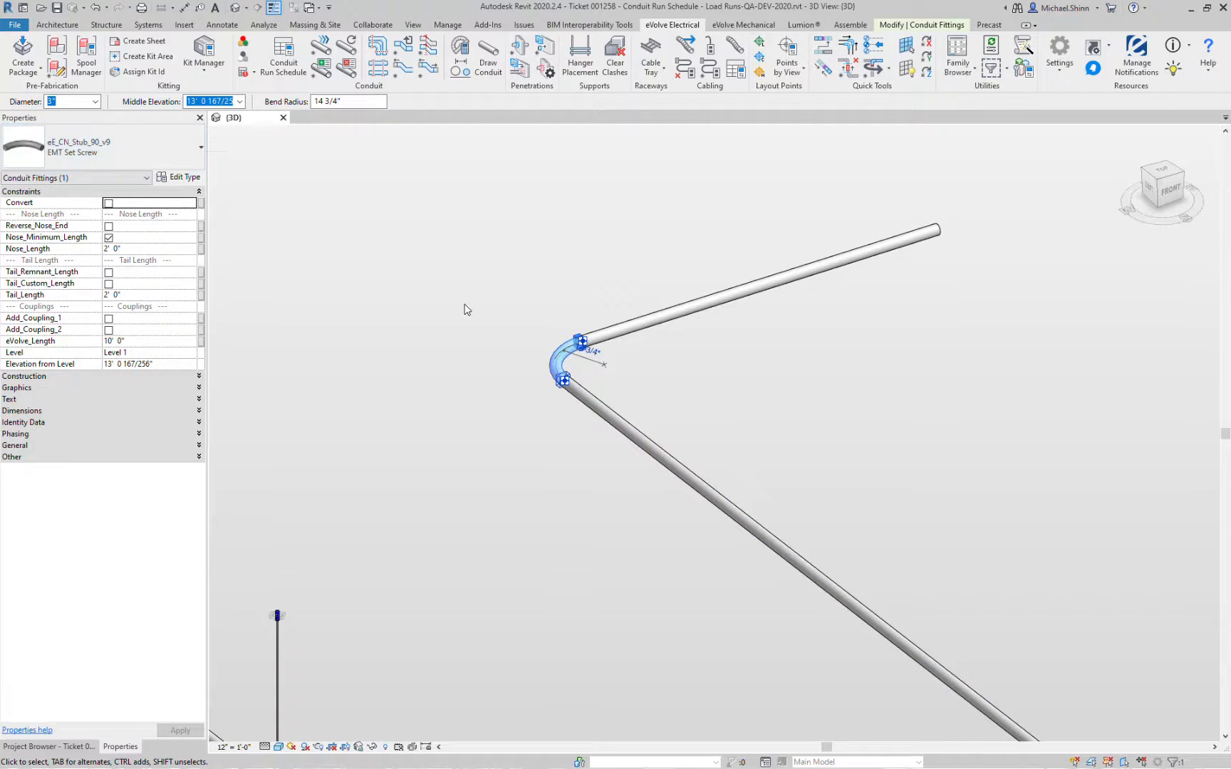
pyautogui.click(141, 150)
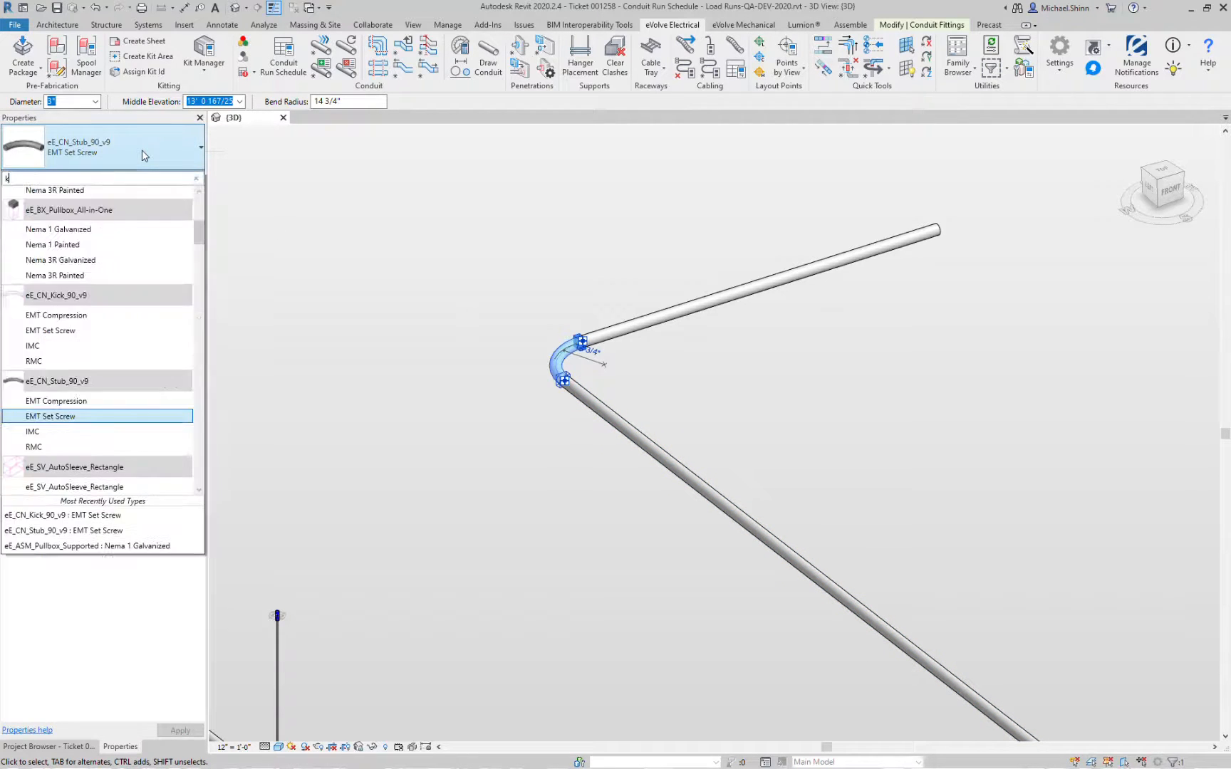
pyautogui.write('kic')
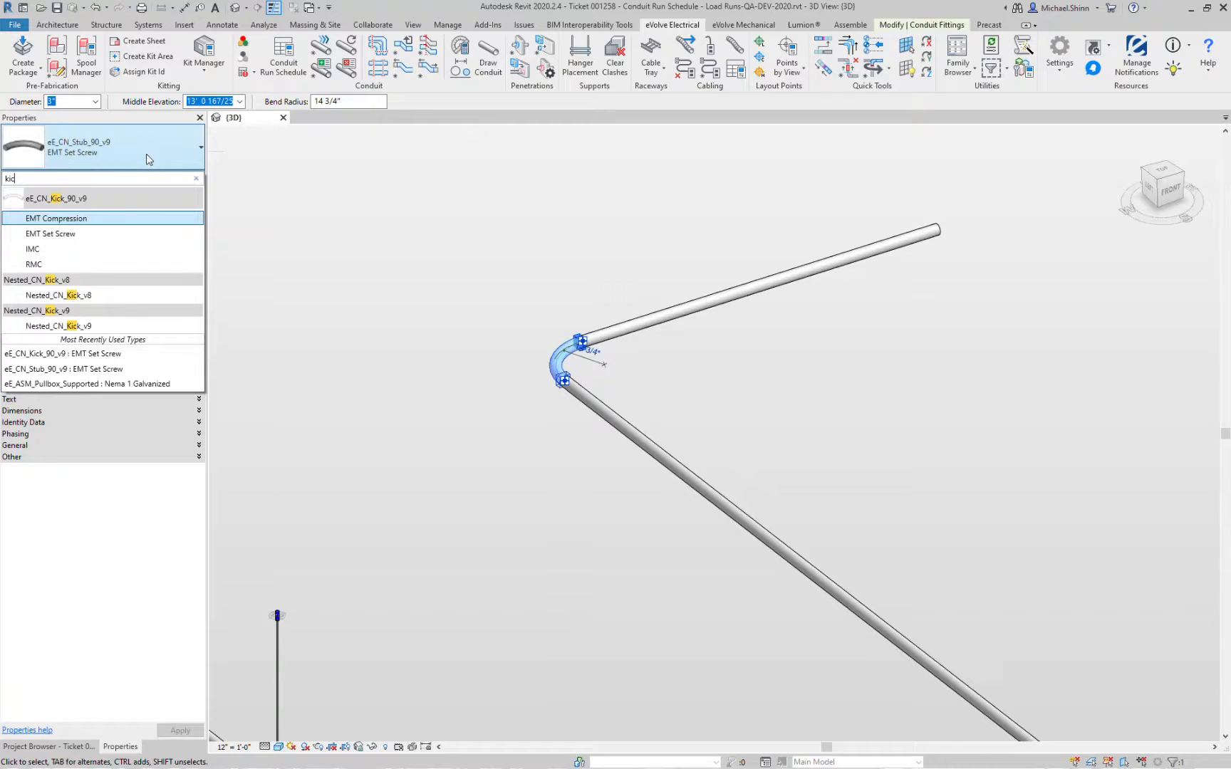
pyautogui.click(99, 236)
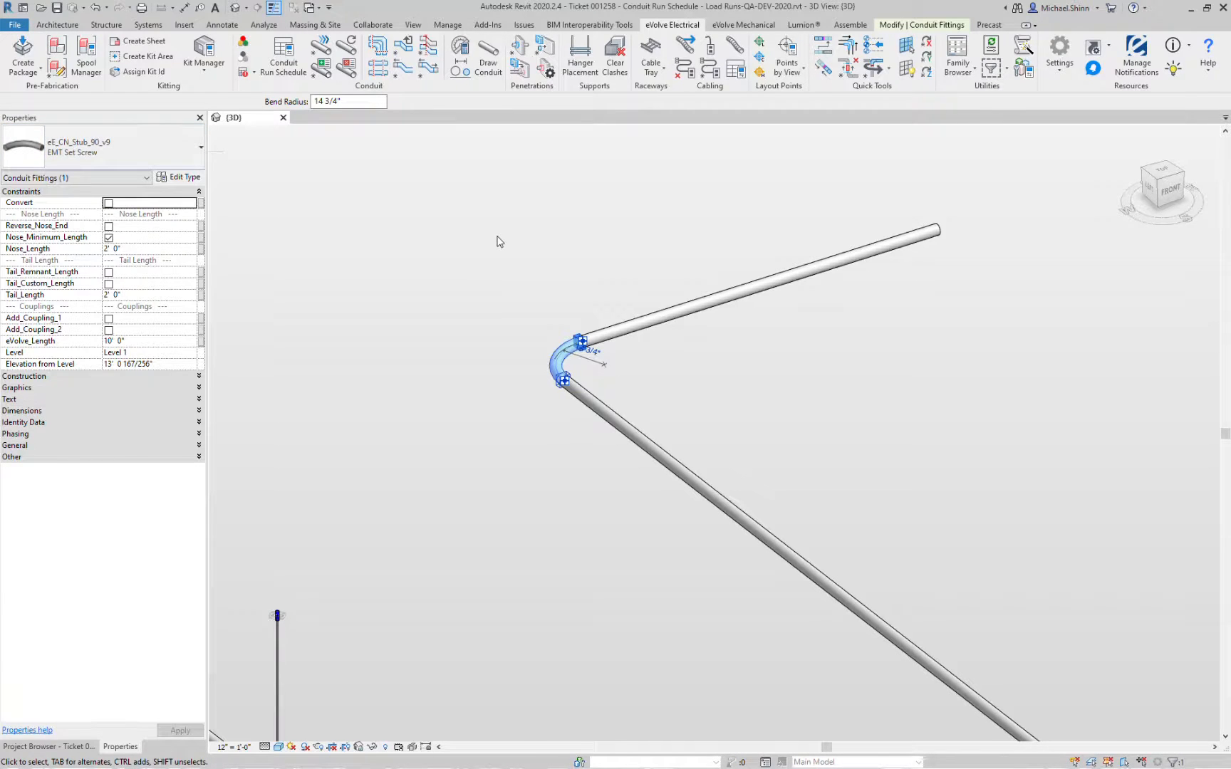
pyautogui.click(108, 205)
pyautogui.click(591, 260)
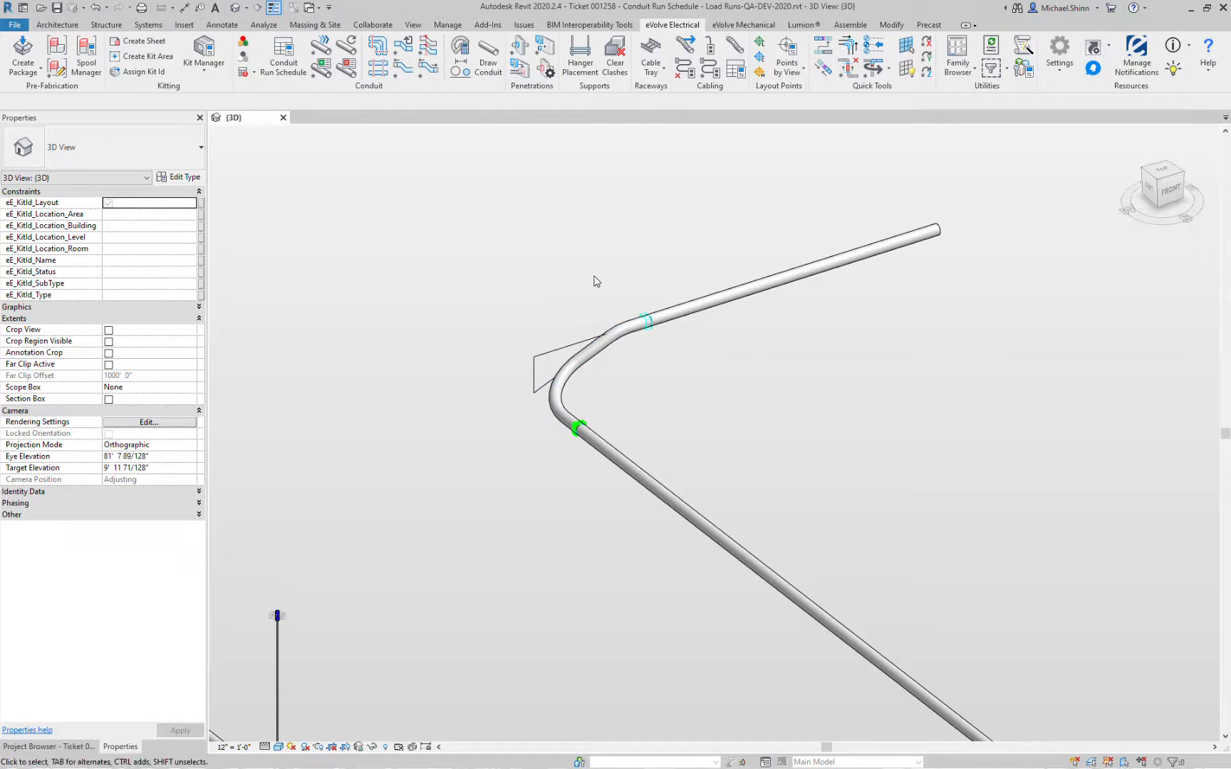
# Inspect the kick 90 bend's parameters and try its opposite direction by turning off Kick Right
pyautogui.scroll(3, 597, 281)
pyautogui.click(627, 370)
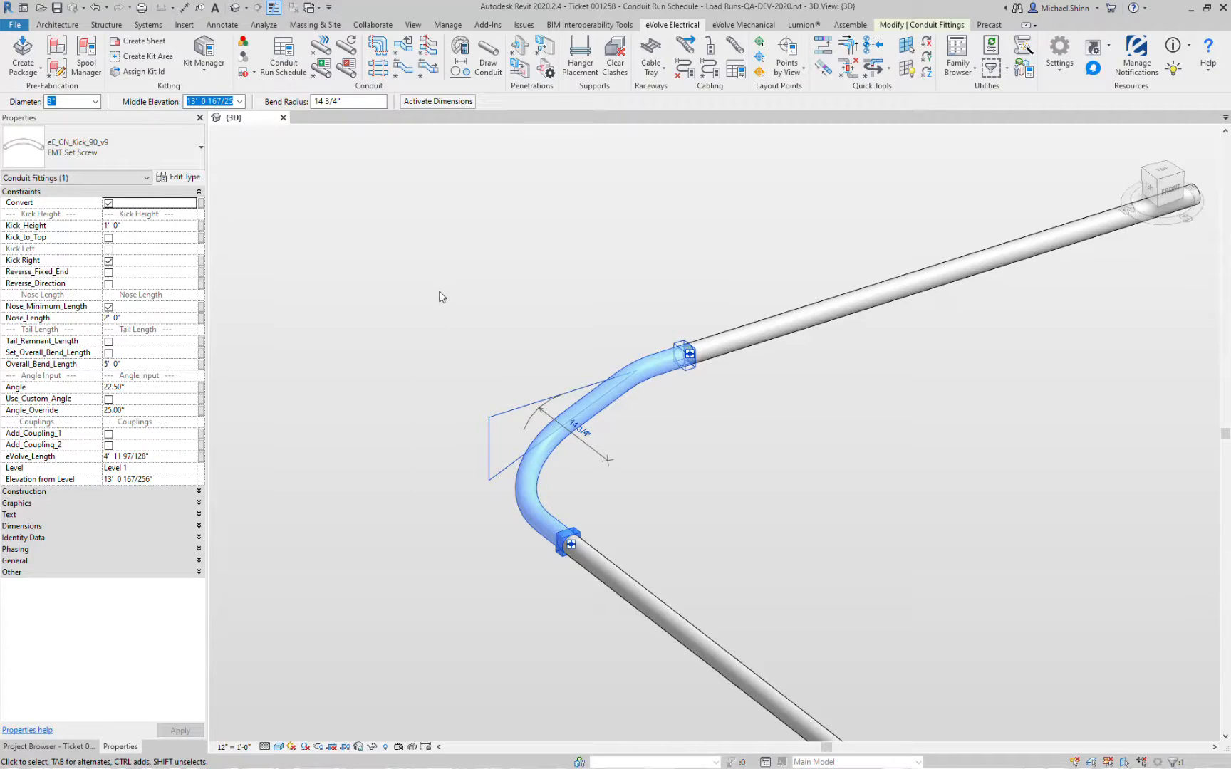
pyautogui.click(460, 294)
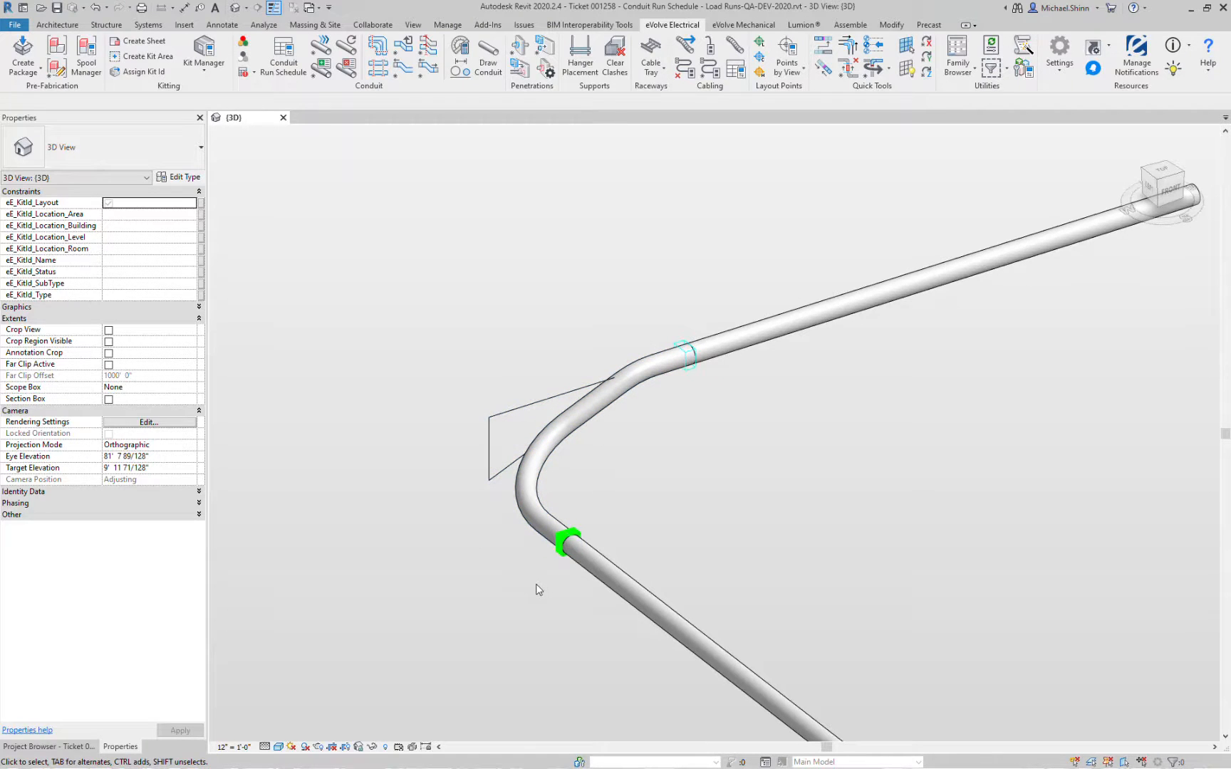
pyautogui.click(553, 442)
pyautogui.click(109, 260)
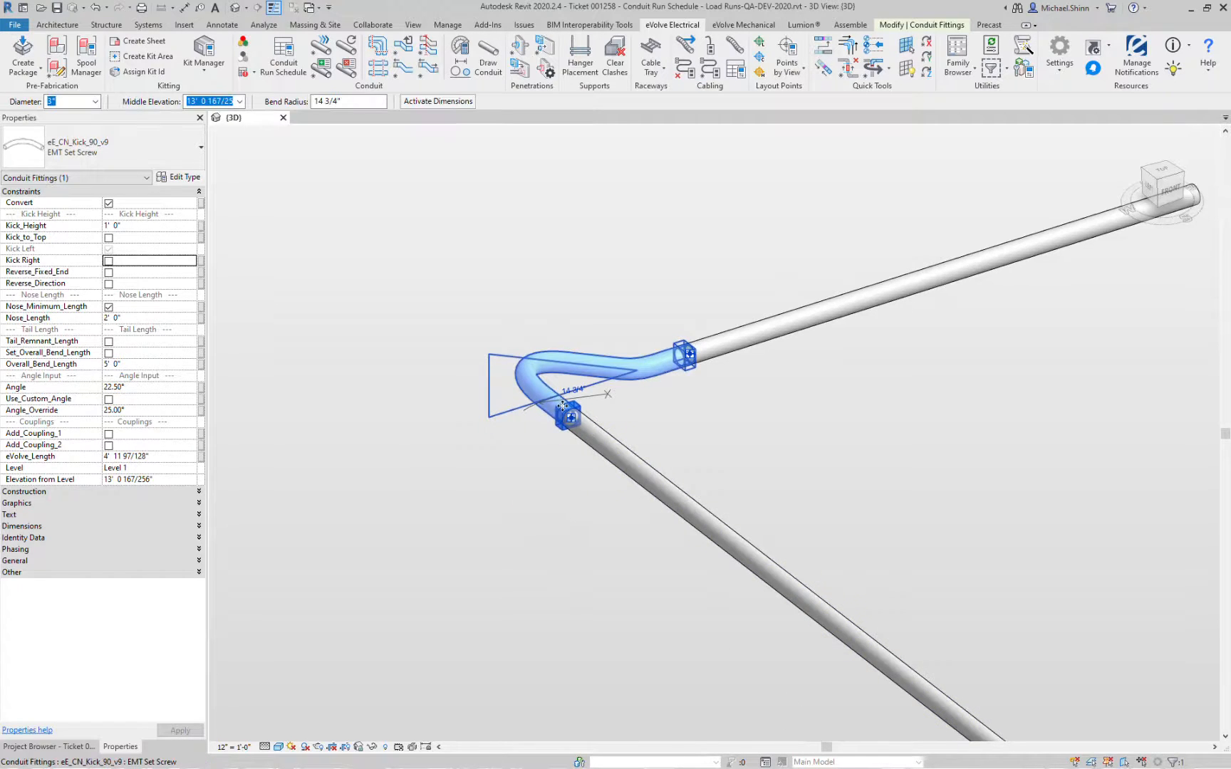
pyautogui.click(557, 460)
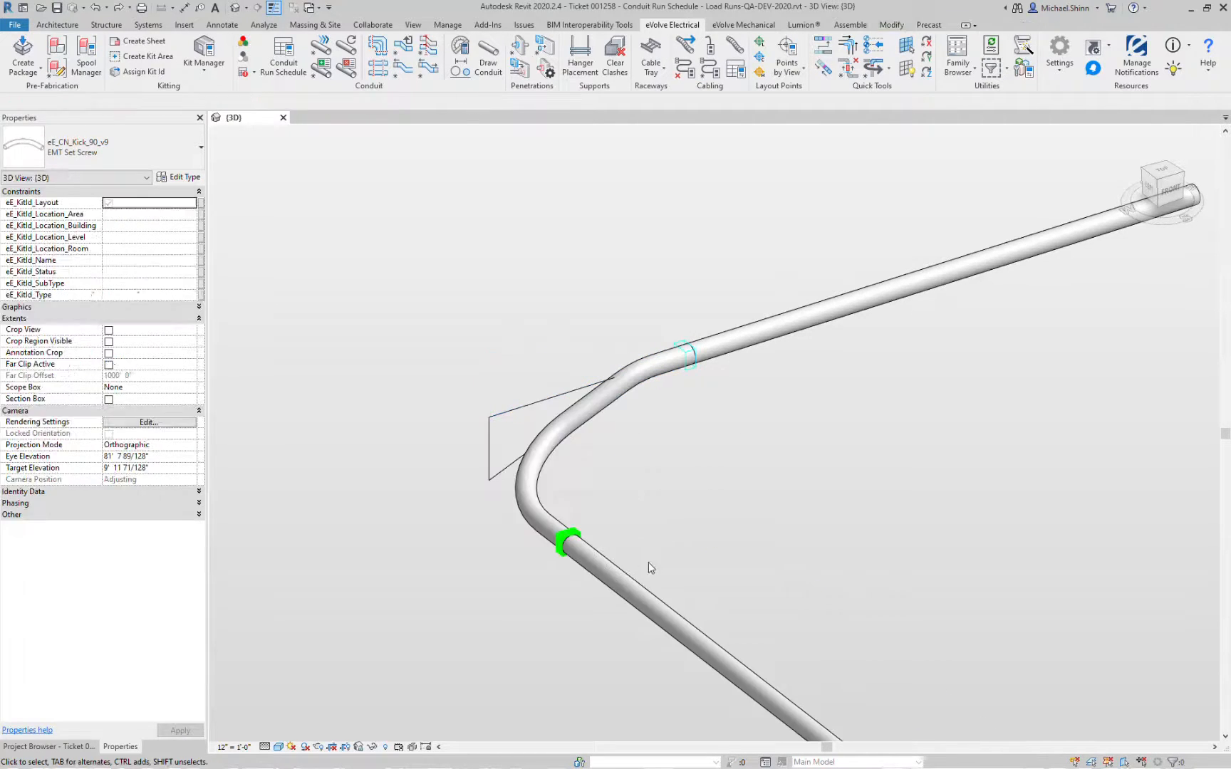
# Delete the test conduit run together with its kick 90 bend
pyautogui.moveTo(718, 257); pyautogui.dragTo(509, 536)
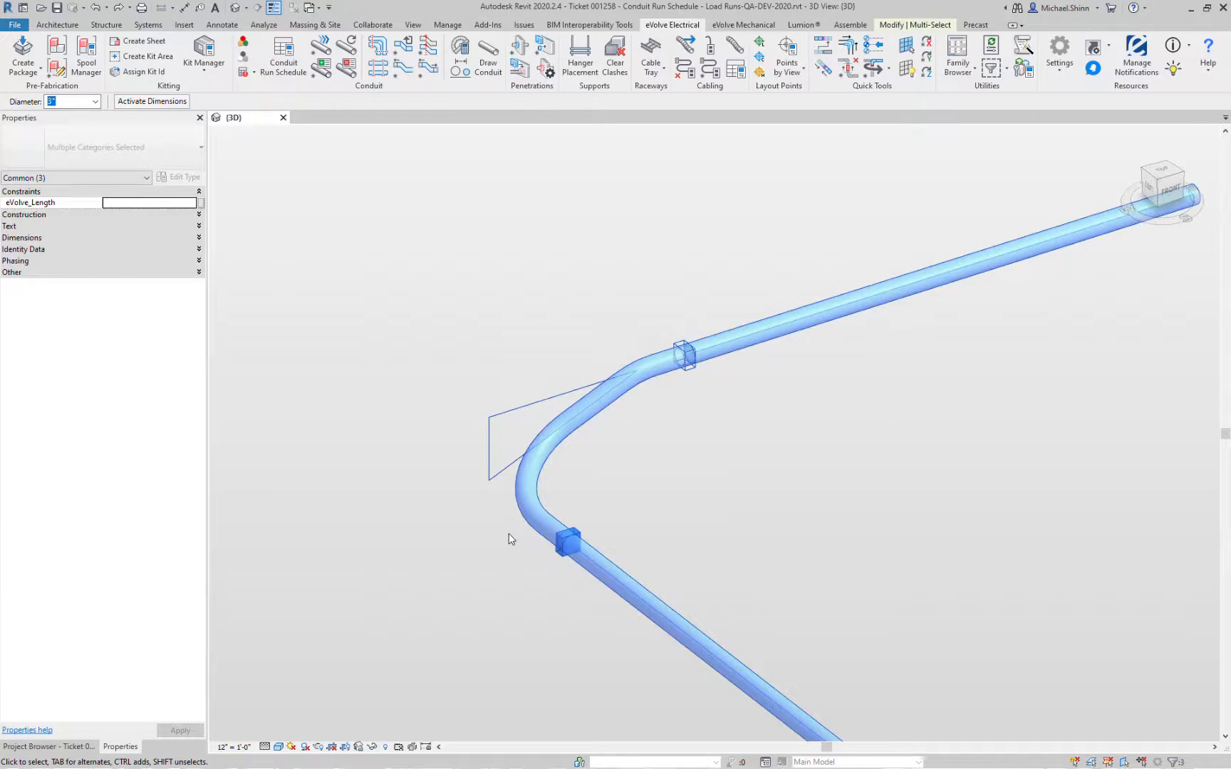
pyautogui.press('Delete')
# Add couplings to the two parallel conduits midway between trapeze hangers on the upper rack, using Single Location placement
pyautogui.scroll(-3, 621, 462)
pyautogui.scroll(-2, 621, 462)
pyautogui.scroll(5, 598, 403)
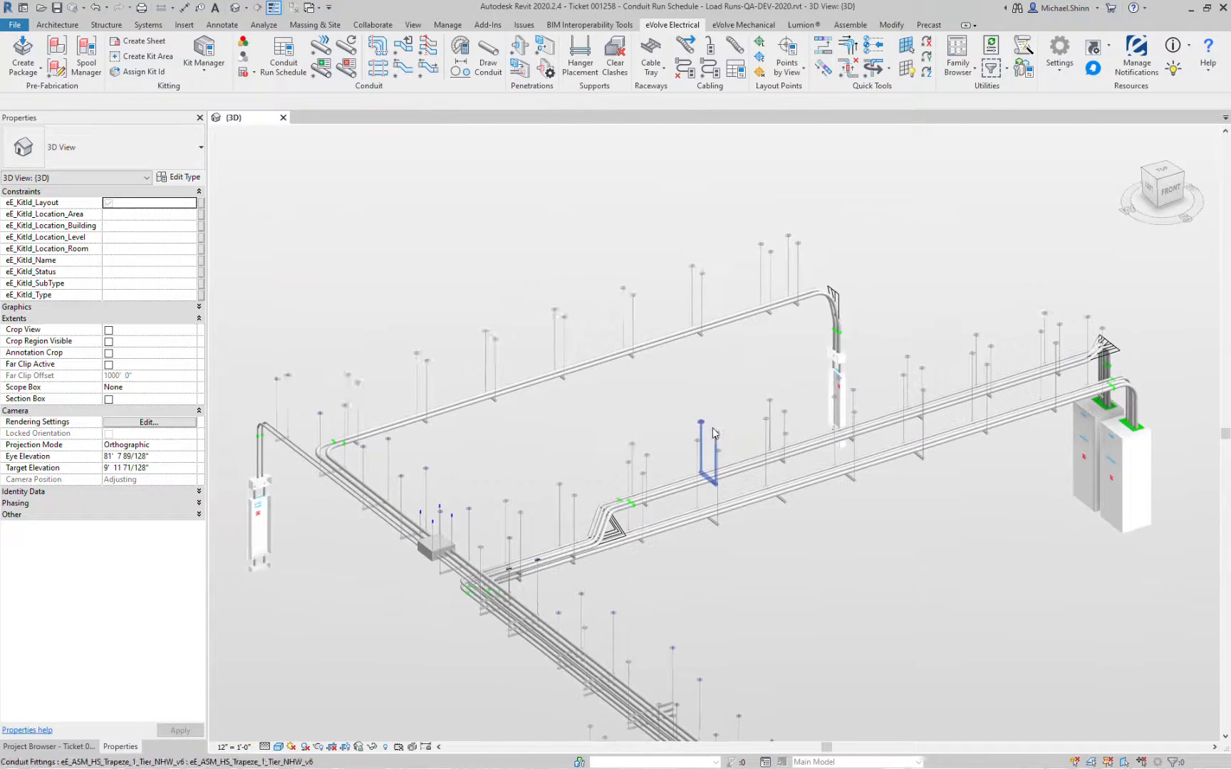
pyautogui.moveTo(598, 392); pyautogui.dragTo(691, 382, button='middle')
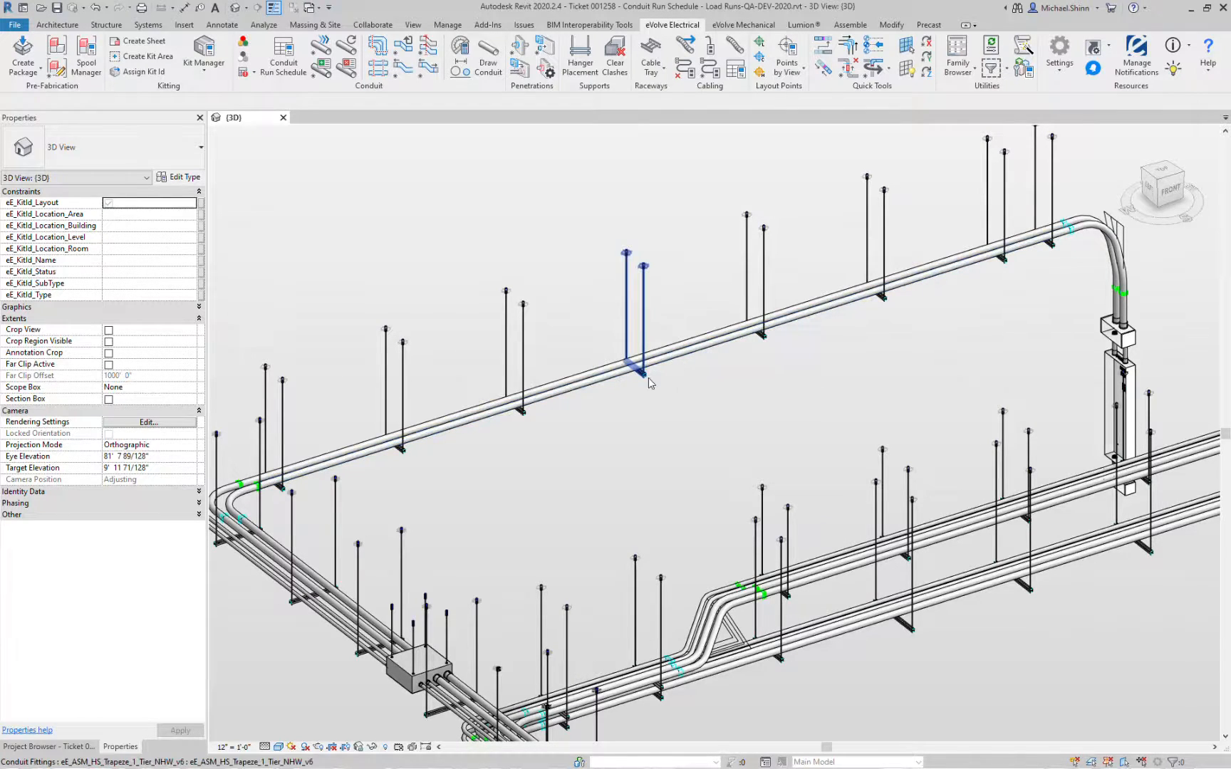
pyautogui.moveTo(657, 379); pyautogui.dragTo(664, 407, button='middle')
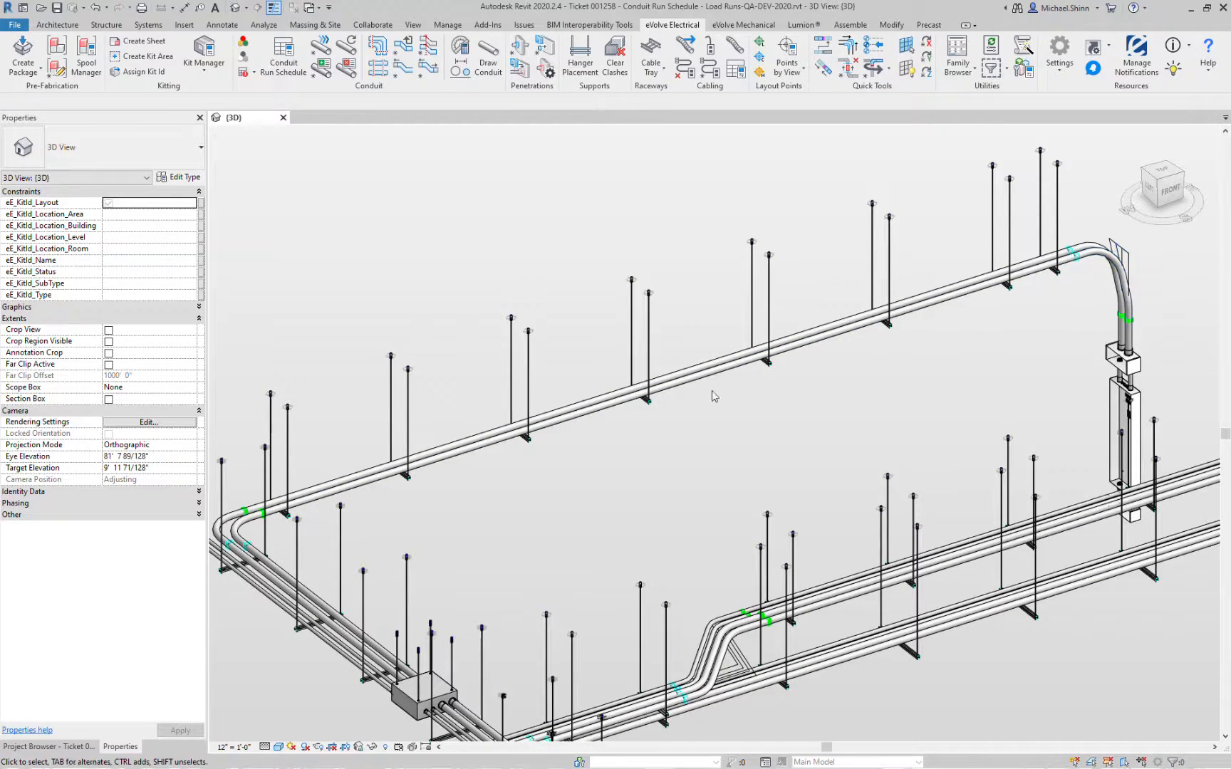
pyautogui.click(645, 404)
pyautogui.click(692, 426)
pyautogui.scroll(5, 655, 421)
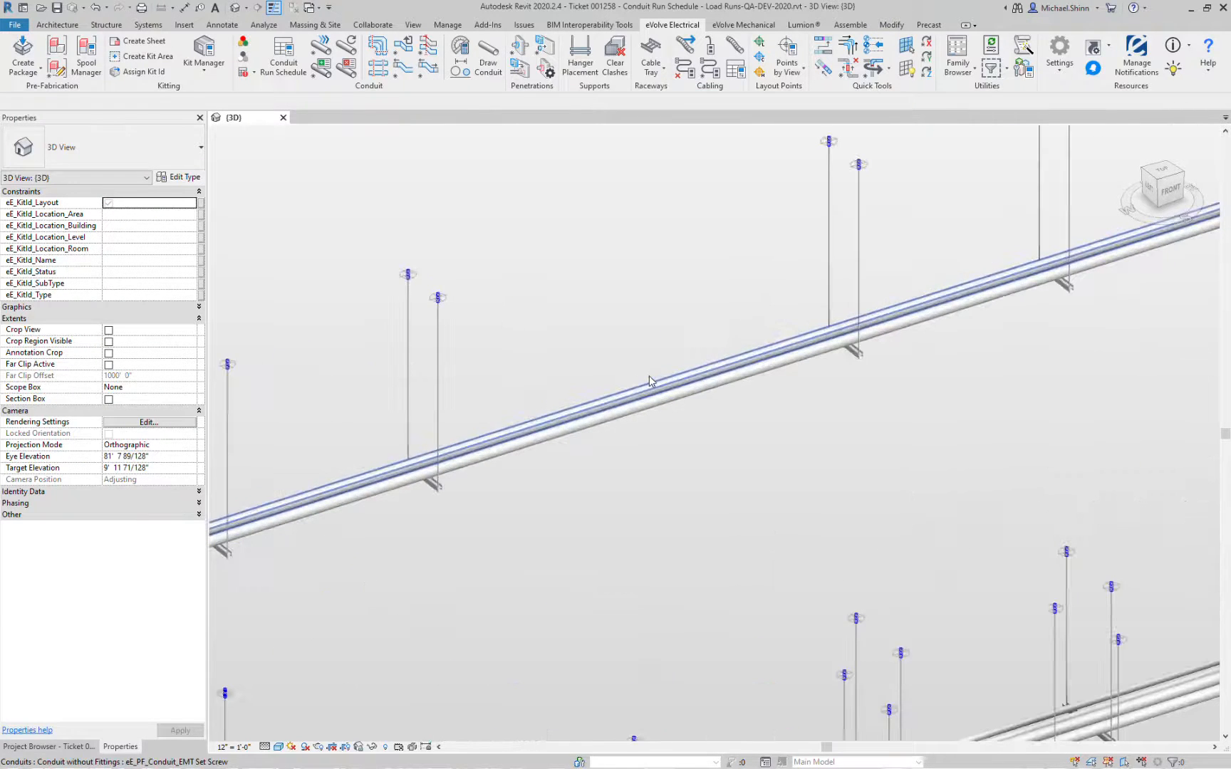
pyautogui.scroll(2, 614, 402)
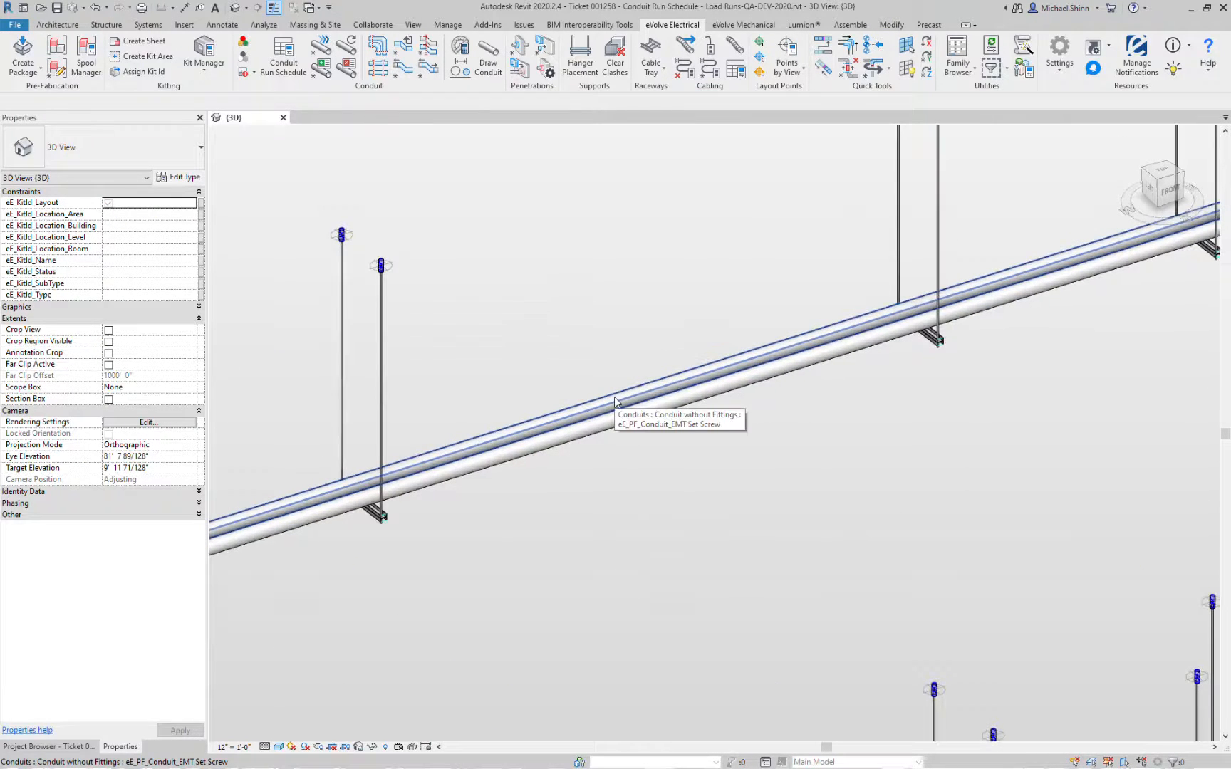
pyautogui.click(378, 70)
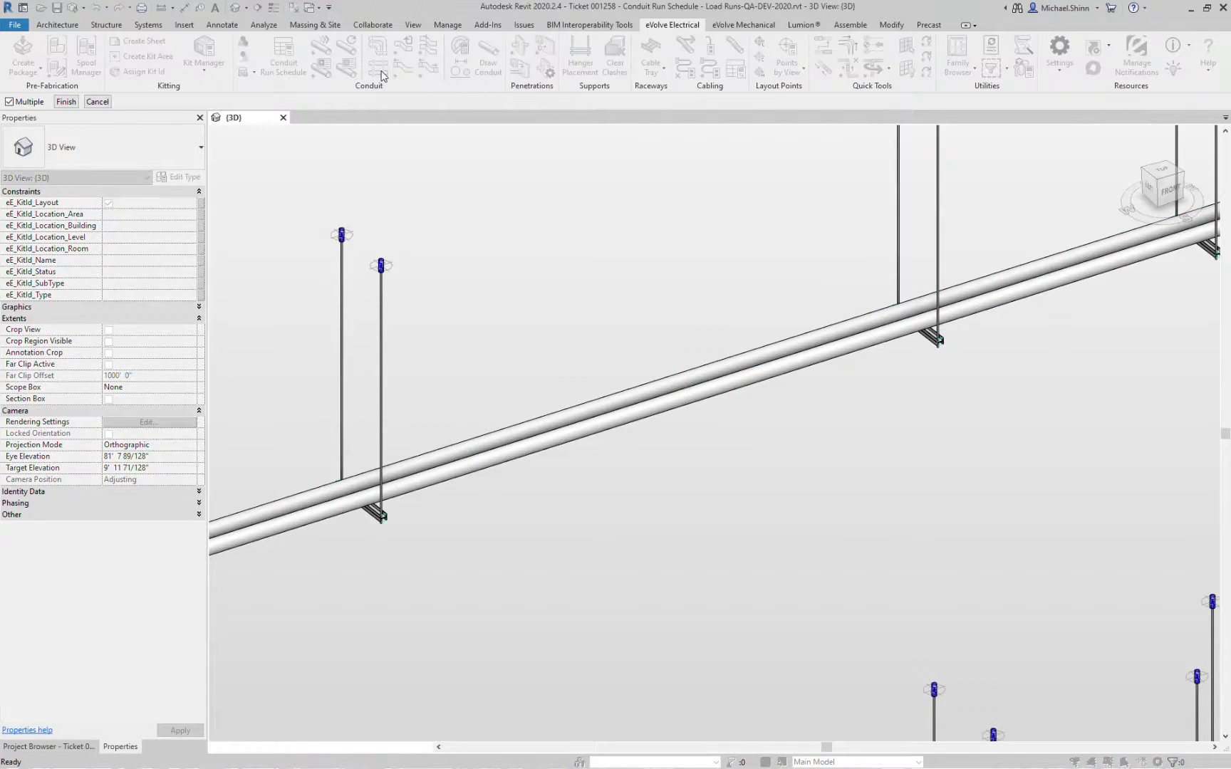
pyautogui.click(679, 412)
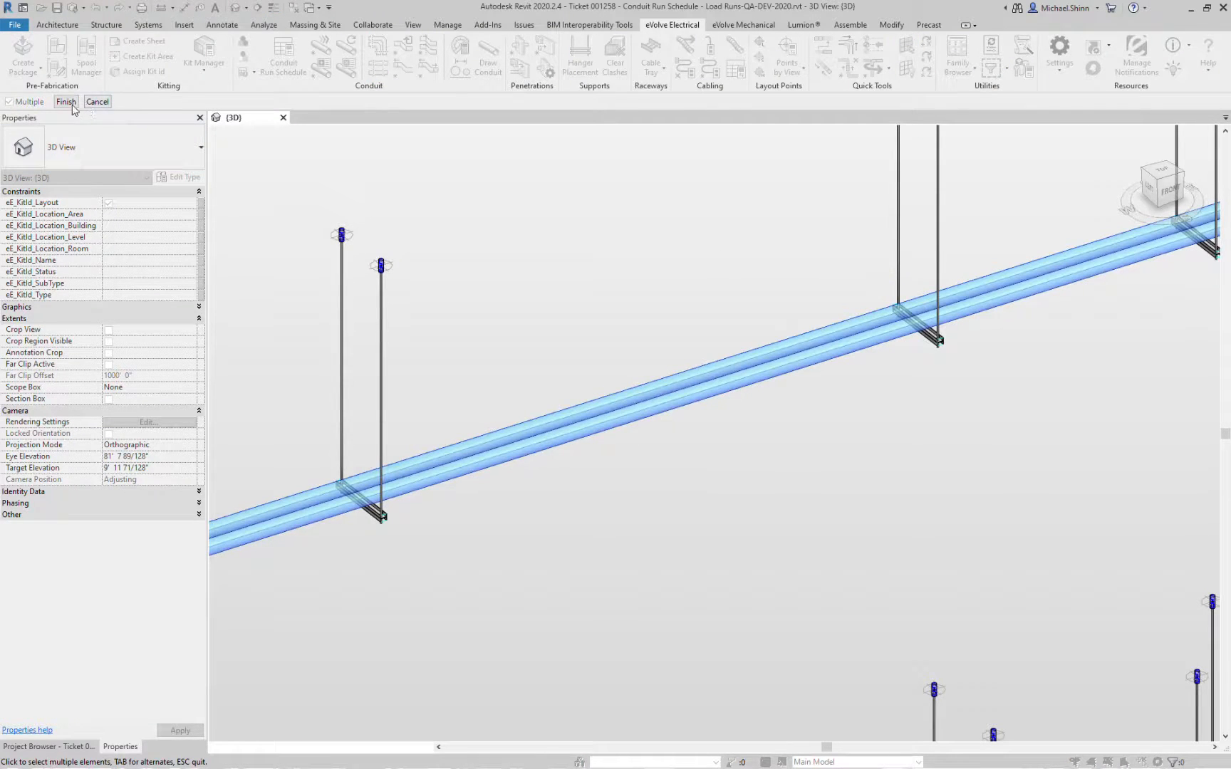
pyautogui.click(65, 101)
pyautogui.press('ctrl')
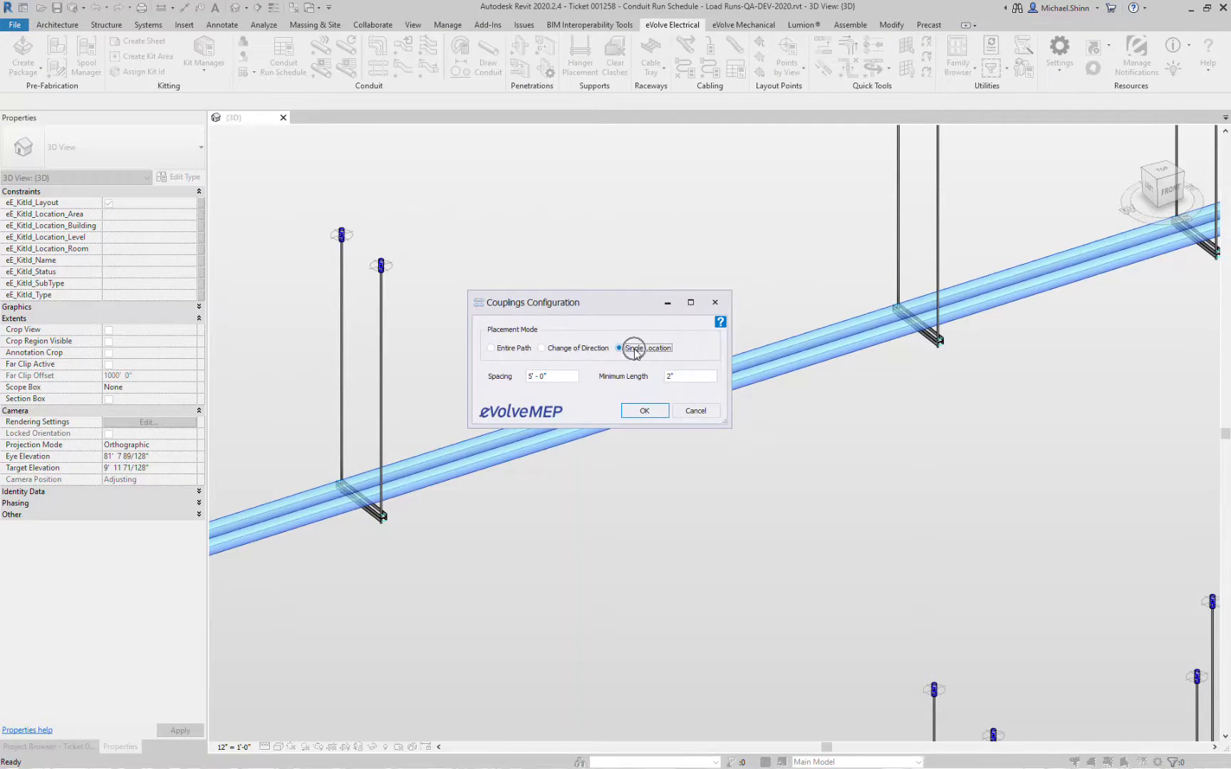
pyautogui.click(645, 411)
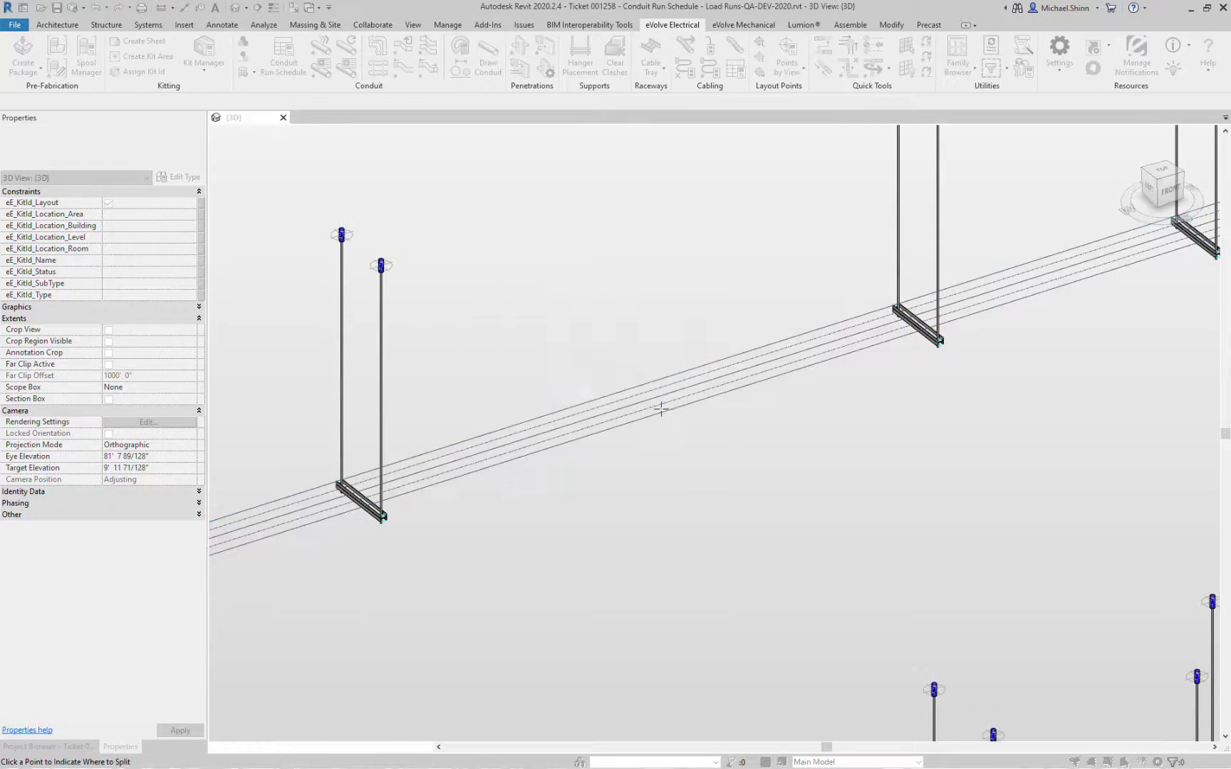
# Change the two new couplings to the eE_CN_Offset_v9 EMT Set Screw type and enable Convert
pyautogui.moveTo(585, 328); pyautogui.dragTo(743, 490)
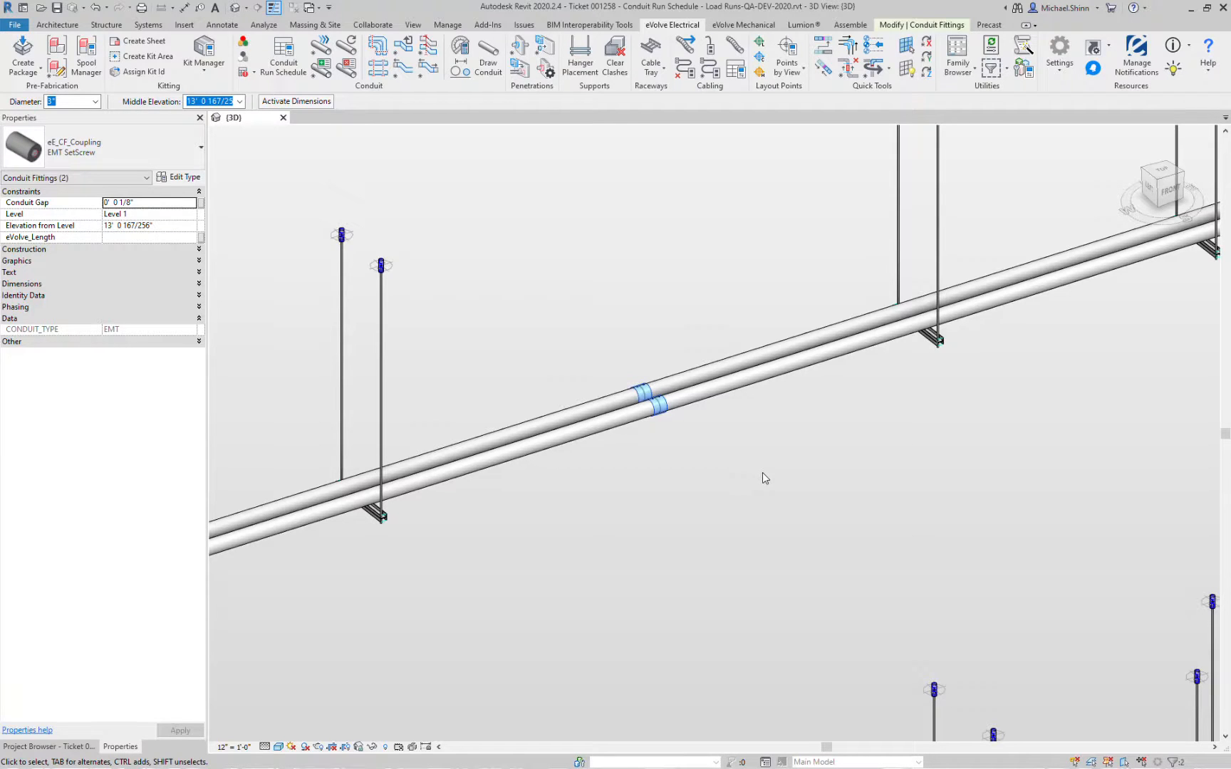
pyautogui.click(140, 153)
pyautogui.write('o')
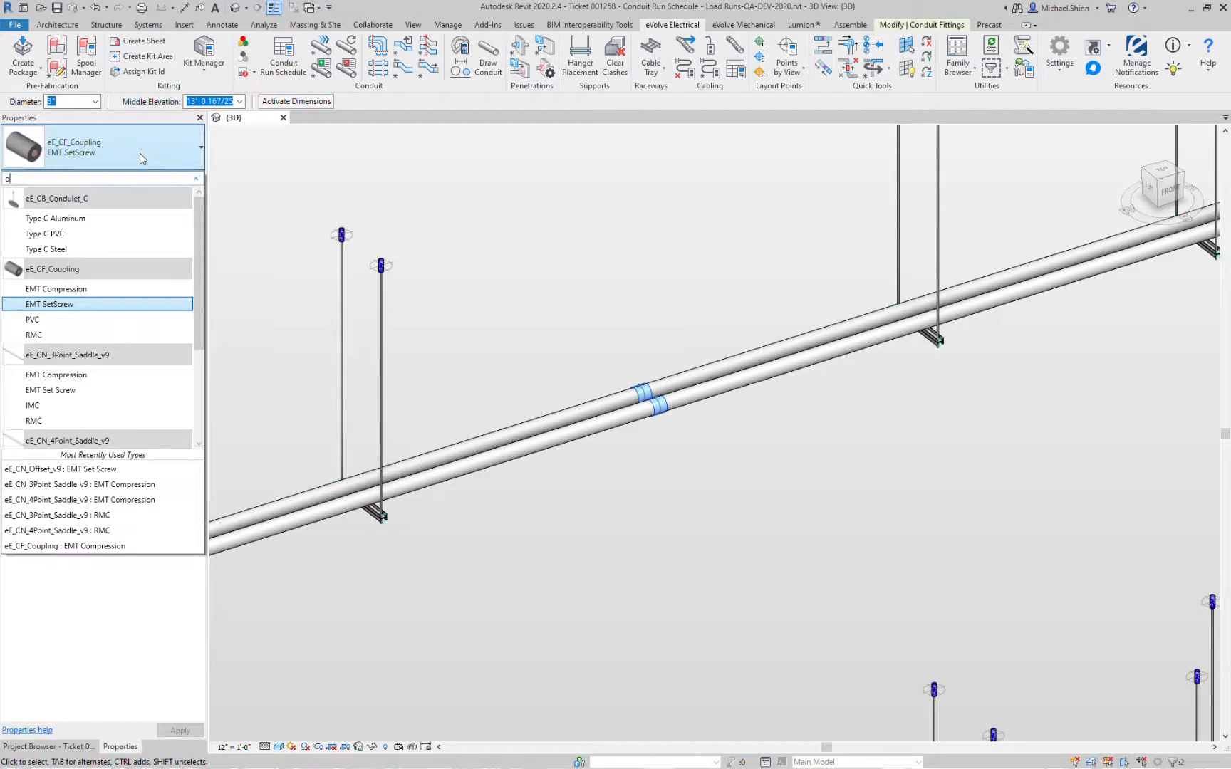
pyautogui.write('ff')
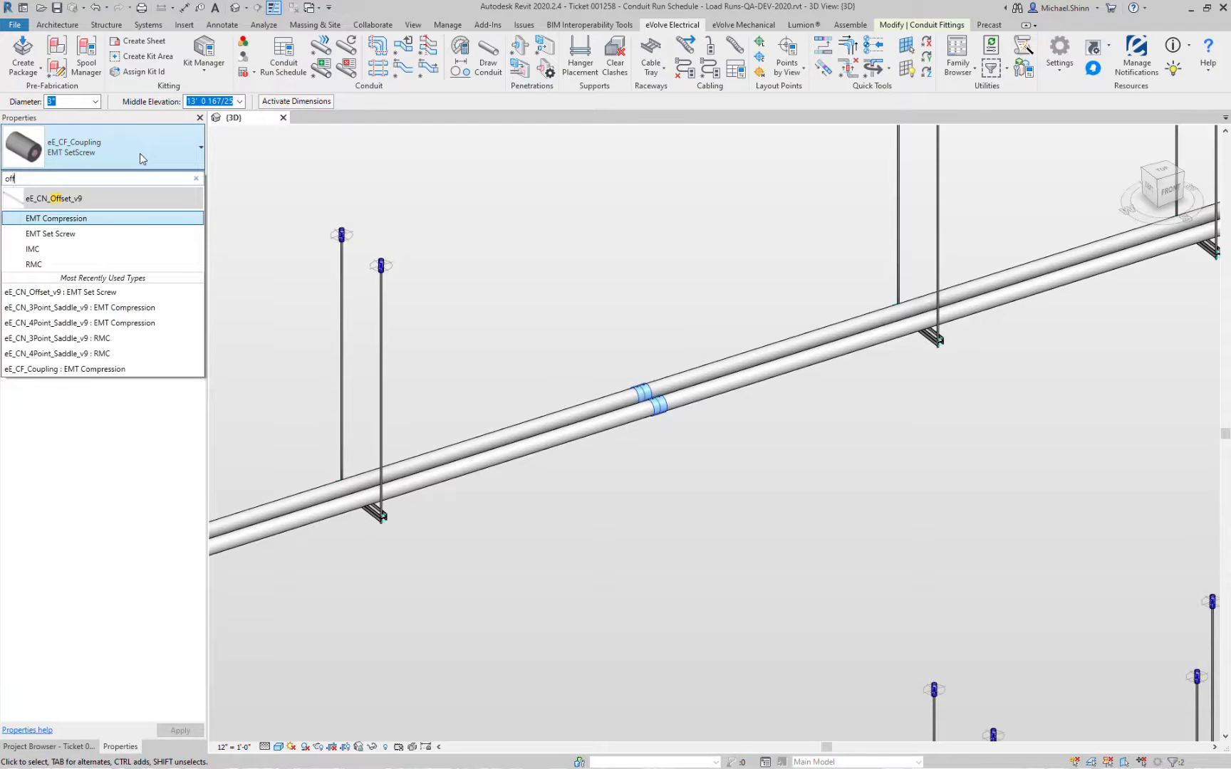
pyautogui.click(68, 236)
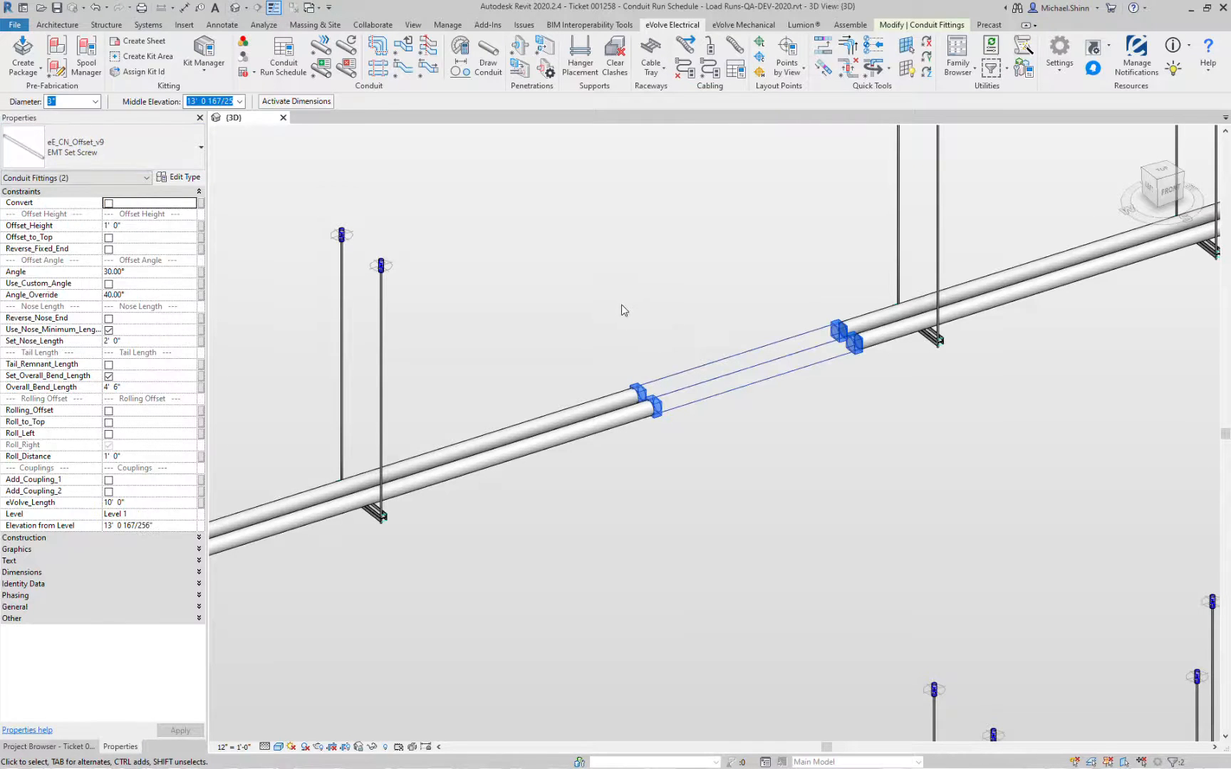
pyautogui.click(109, 204)
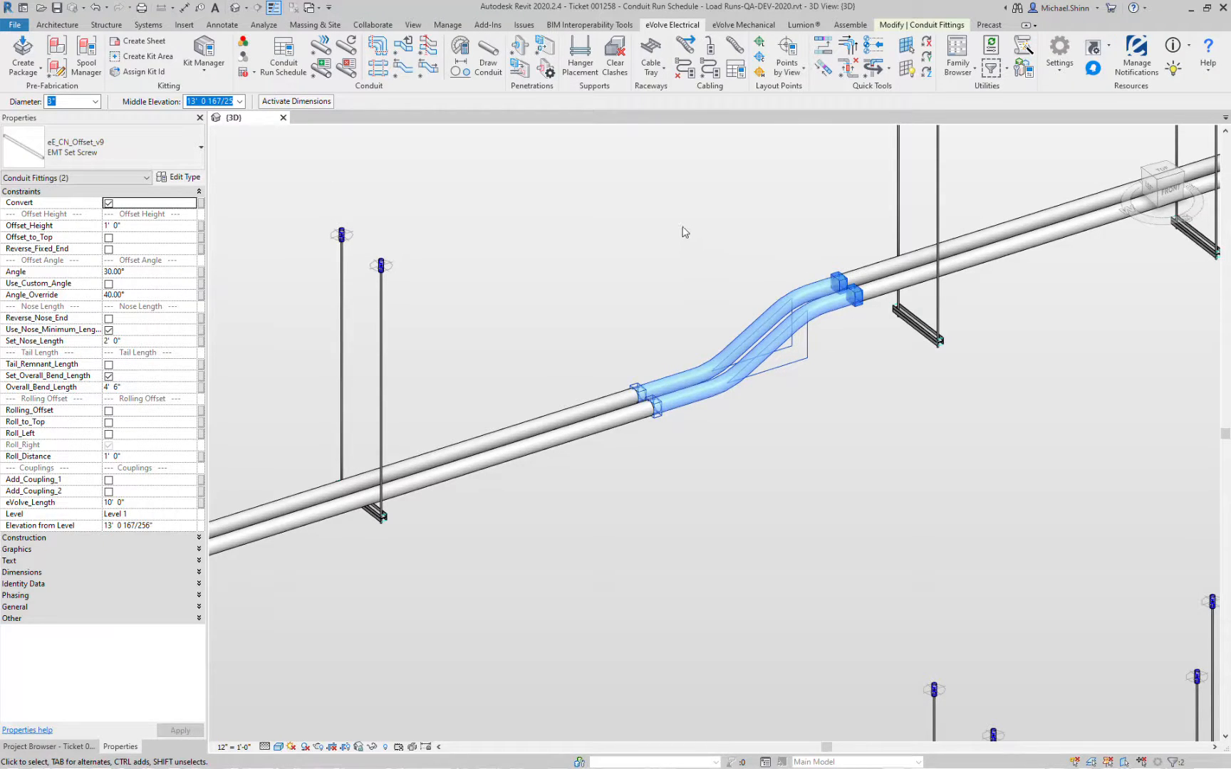
# Enable Rolling_Offset on the two offset bends and try the opposite roll direction with Roll_Left
pyautogui.moveTo(651, 248); pyautogui.dragTo(584, 282, button='middle')
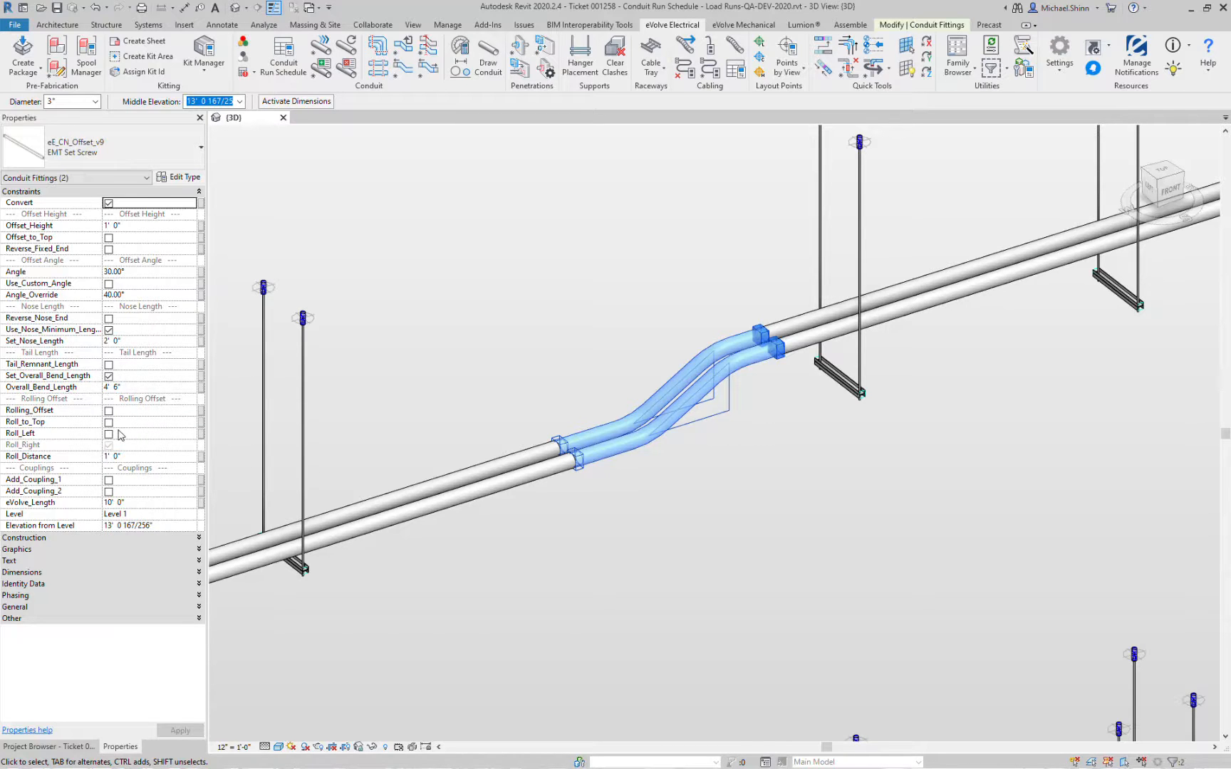
pyautogui.keyDown('shift'); pyautogui.moveTo(640, 413); pyautogui.dragTo(763, 342, button='middle'); pyautogui.keyUp('shift')
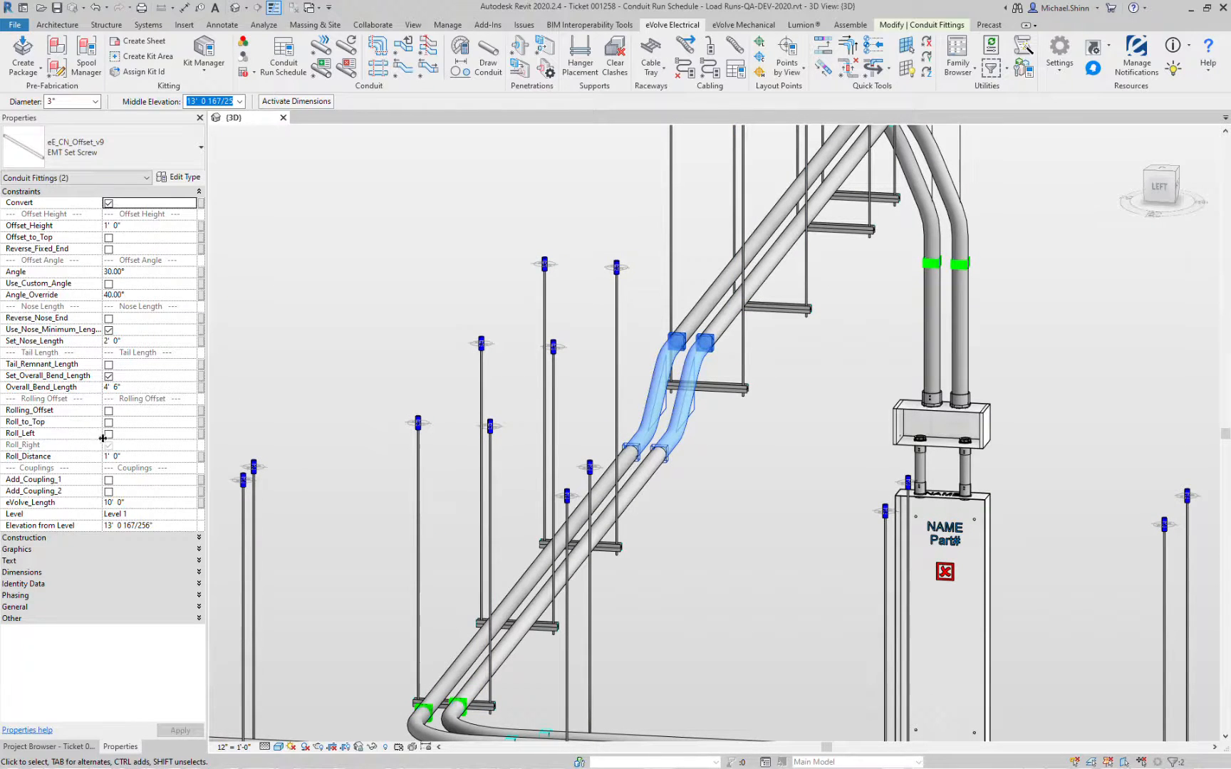
pyautogui.click(108, 411)
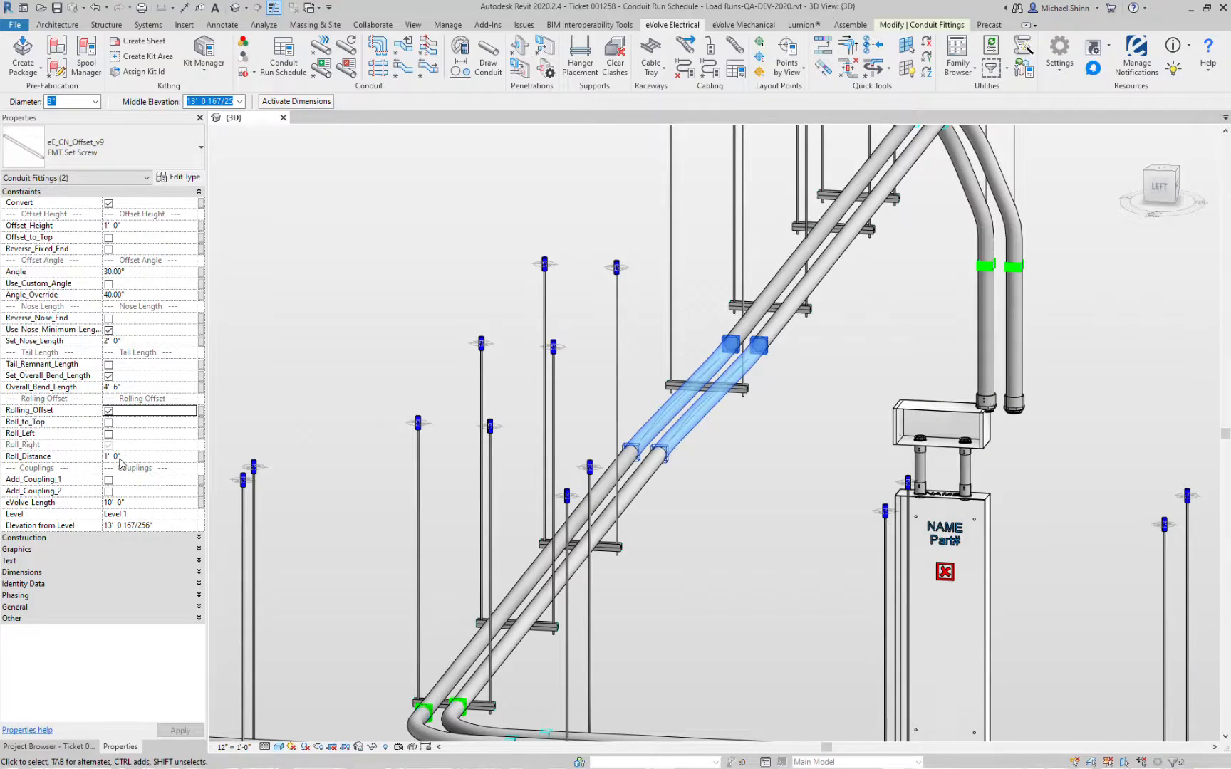
pyautogui.click(109, 434)
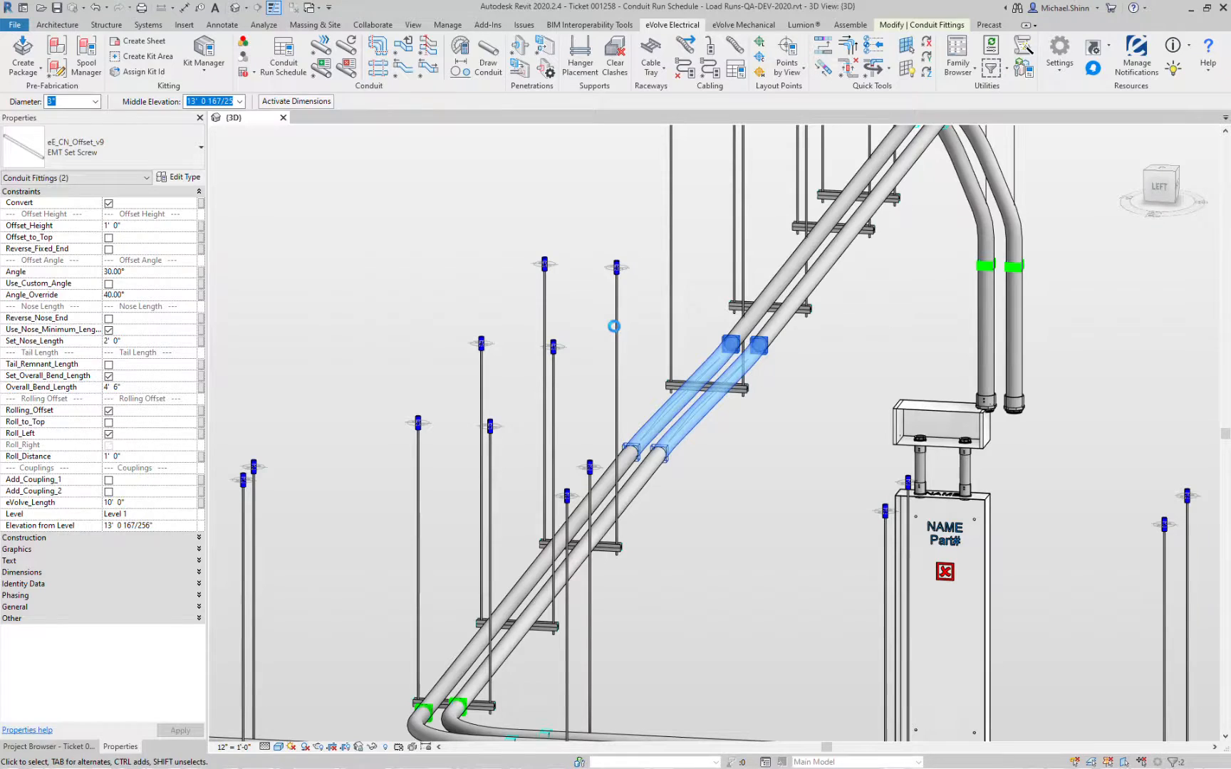
# Set the Offset_Height of the two rolling offset bends to 1' 4"
pyautogui.click(511, 360)
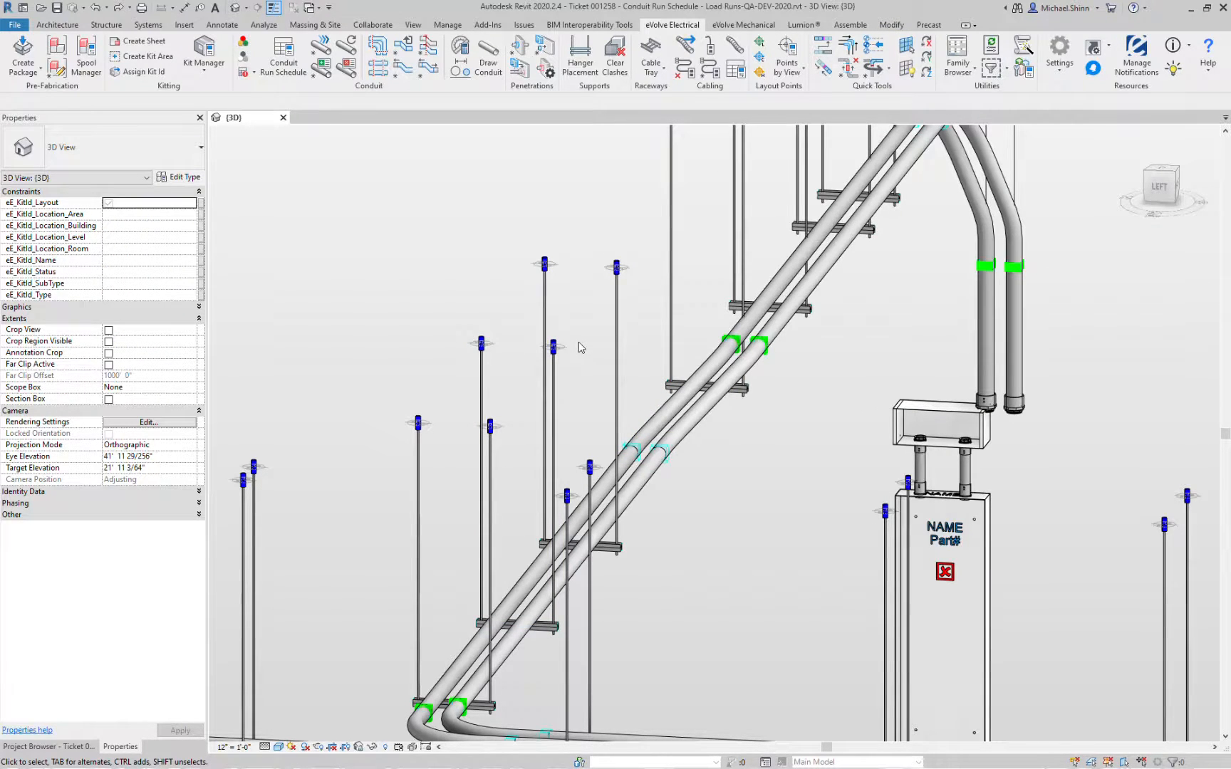
pyautogui.click(688, 403)
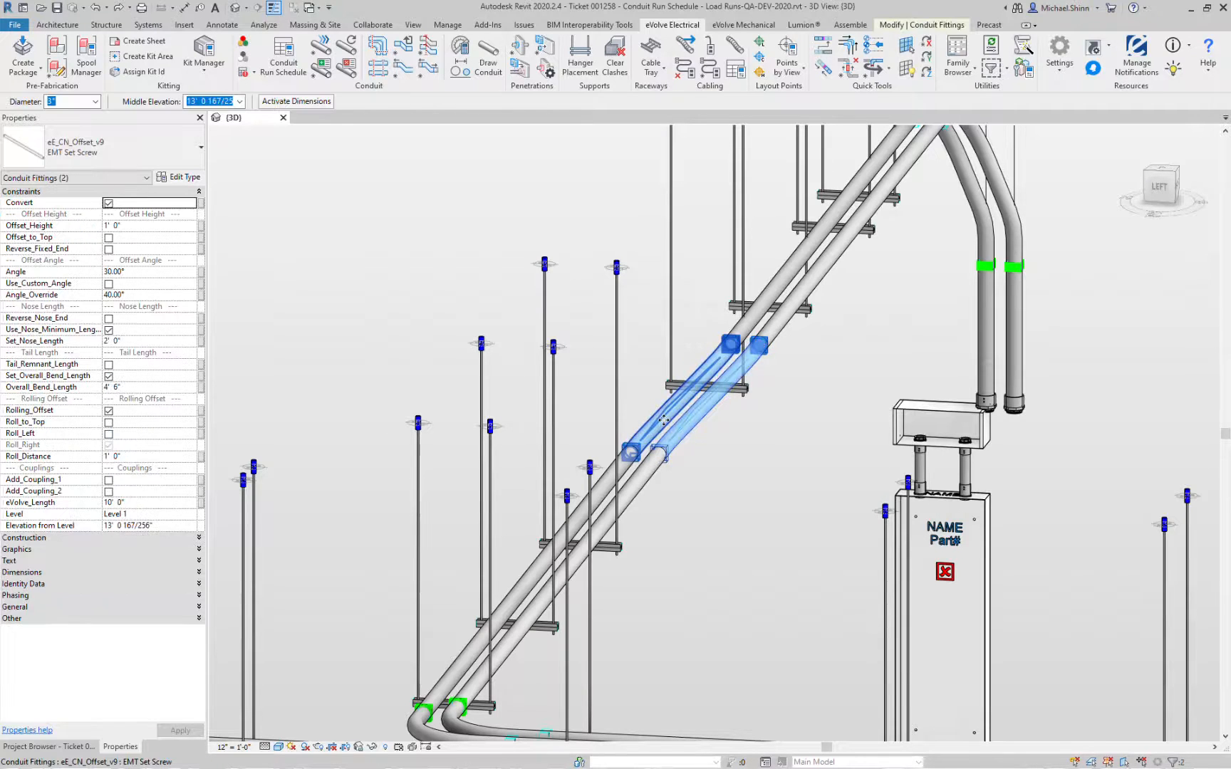
pyautogui.click(149, 226)
pyautogui.write('1 4')
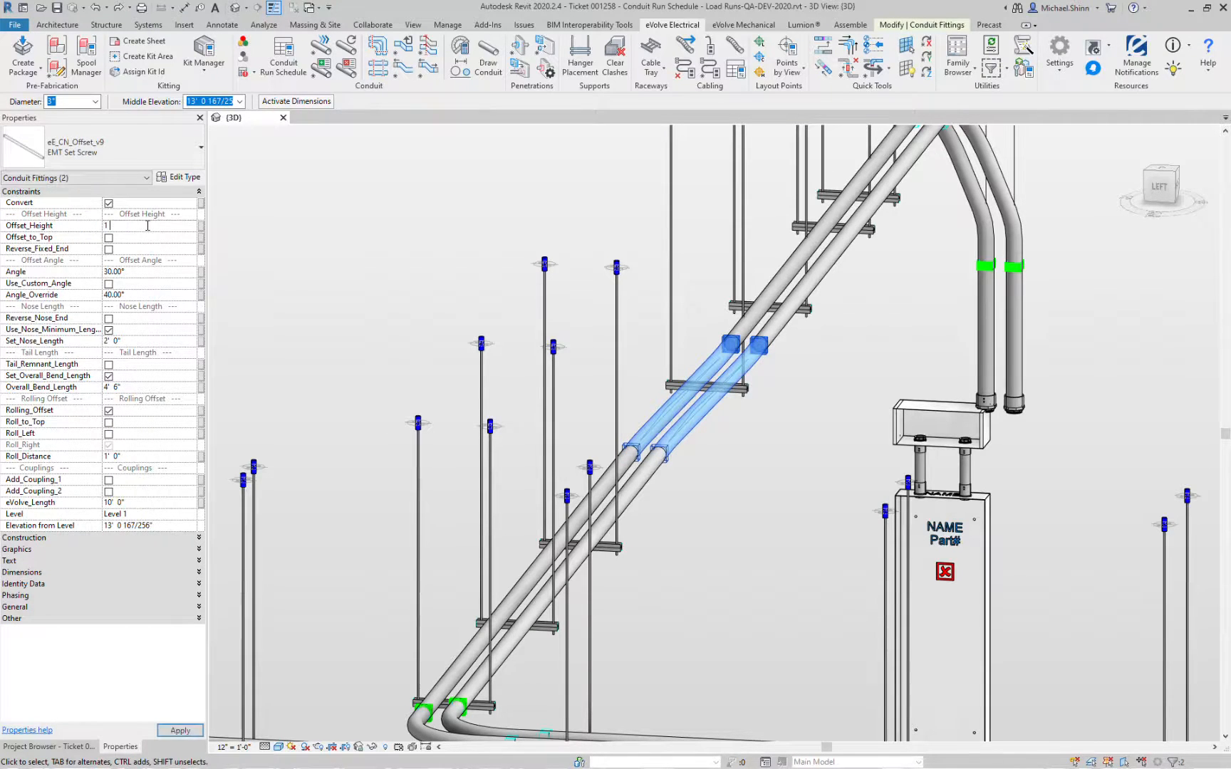
pyautogui.press('Return')
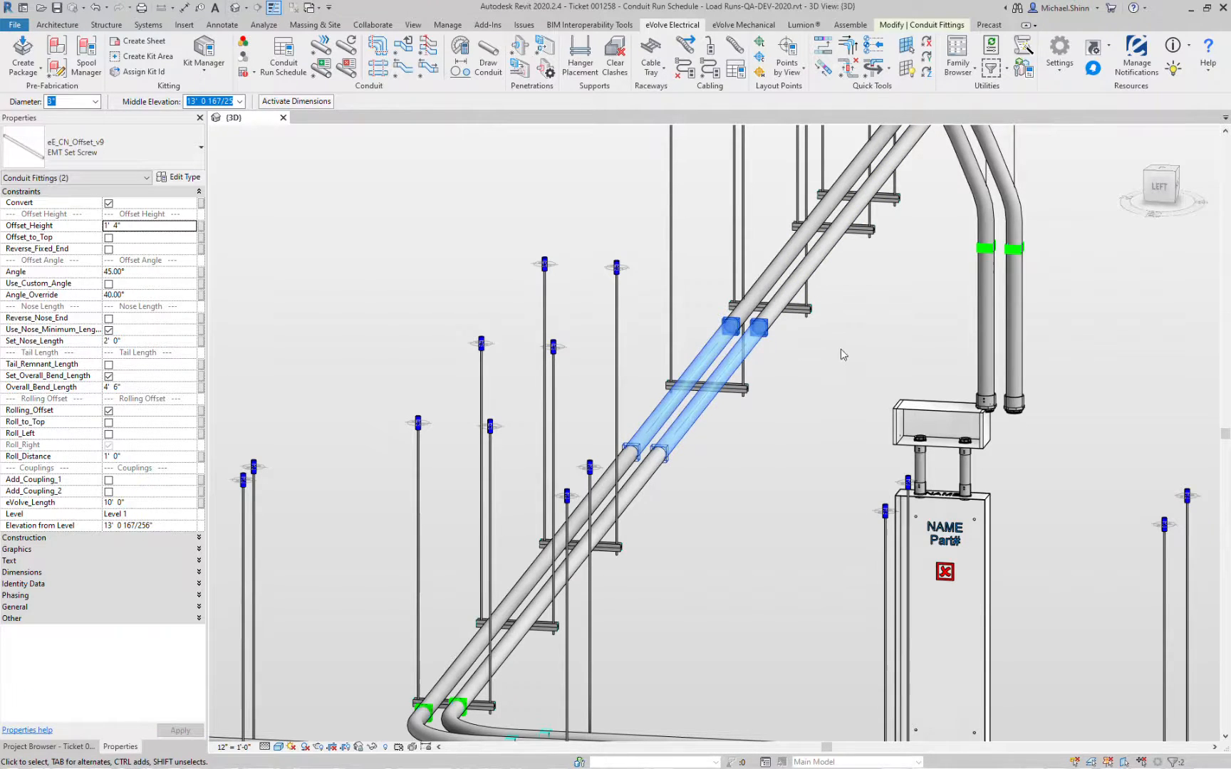
# Turn off Convert on the two kick 90 bends above the panel and change them to eE_CN_Stub_90_v9 EMT Set Screw
pyautogui.moveTo(840, 350); pyautogui.dragTo(822, 459, button='middle')
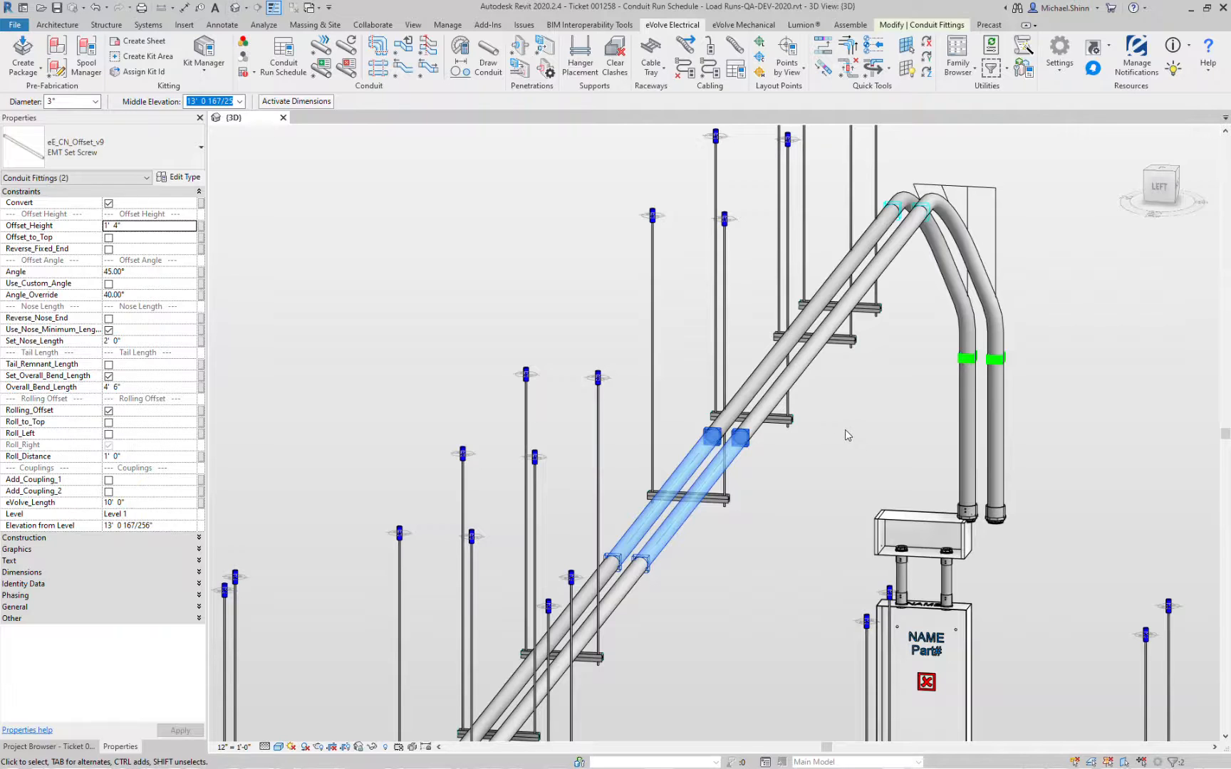
pyautogui.keyDown('shift'); pyautogui.moveTo(873, 430); pyautogui.dragTo(850, 444, button='middle'); pyautogui.keyUp('shift')
pyautogui.click(849, 444)
pyautogui.moveTo(958, 371); pyautogui.dragTo(826, 468, button='middle')
pyautogui.moveTo(1021, 313); pyautogui.dragTo(958, 319)
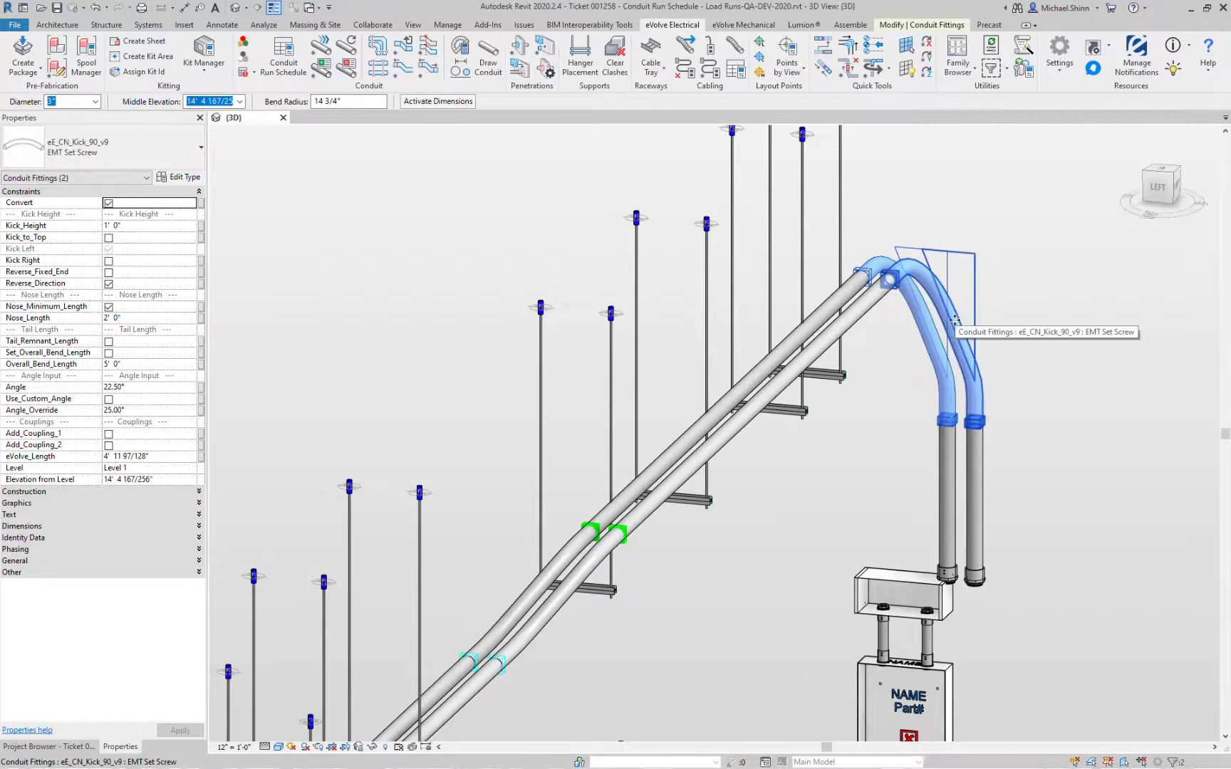
pyautogui.click(109, 204)
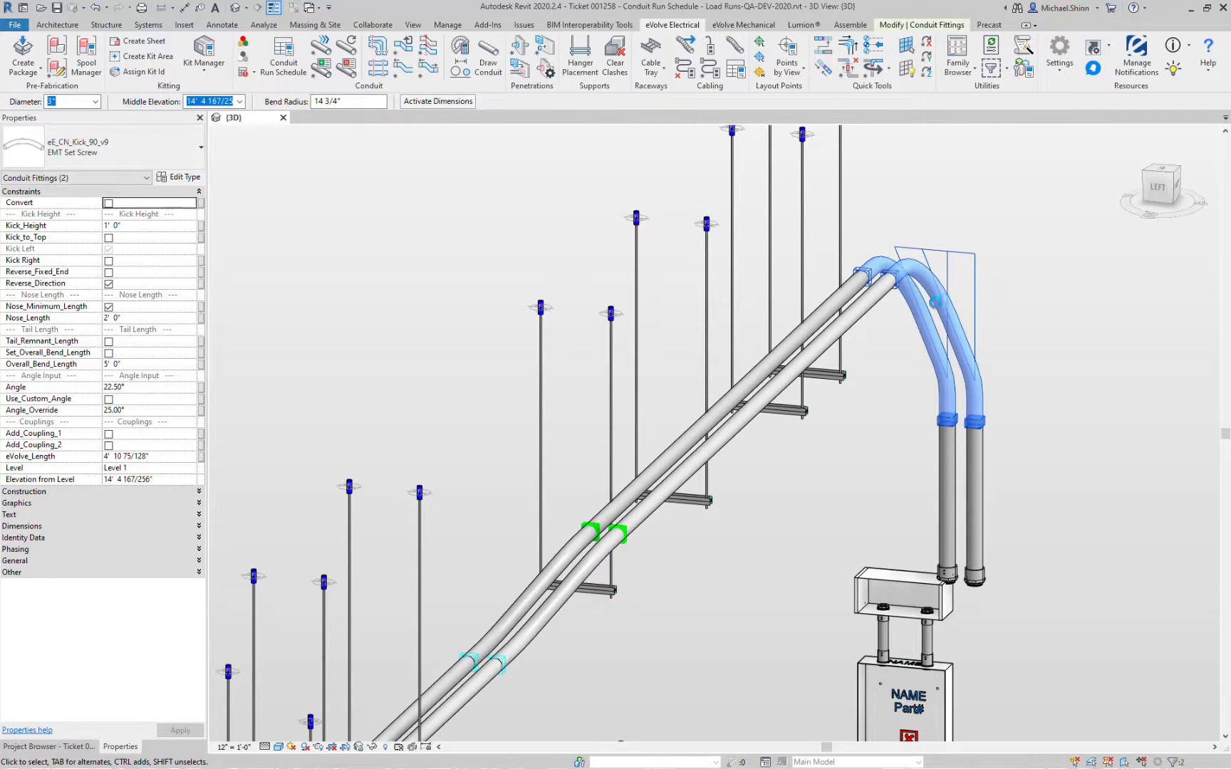
pyautogui.click(115, 144)
pyautogui.write('stu')
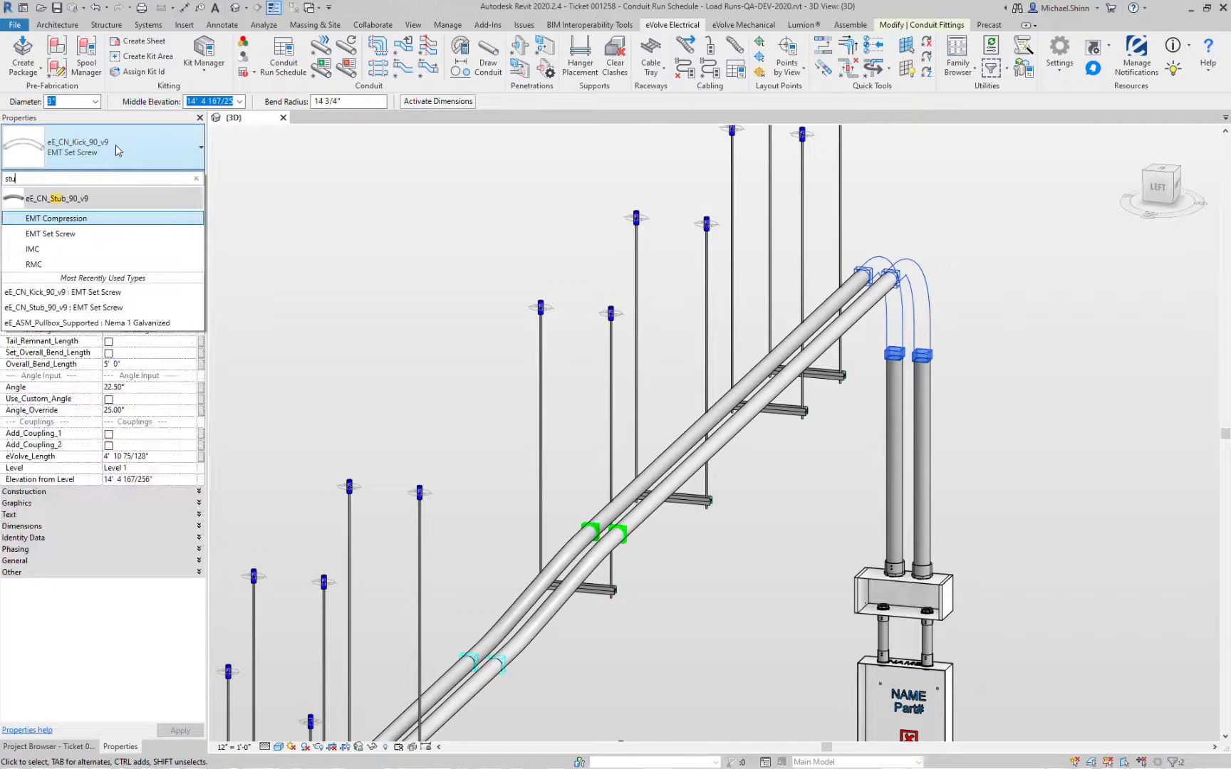
pyautogui.click(64, 235)
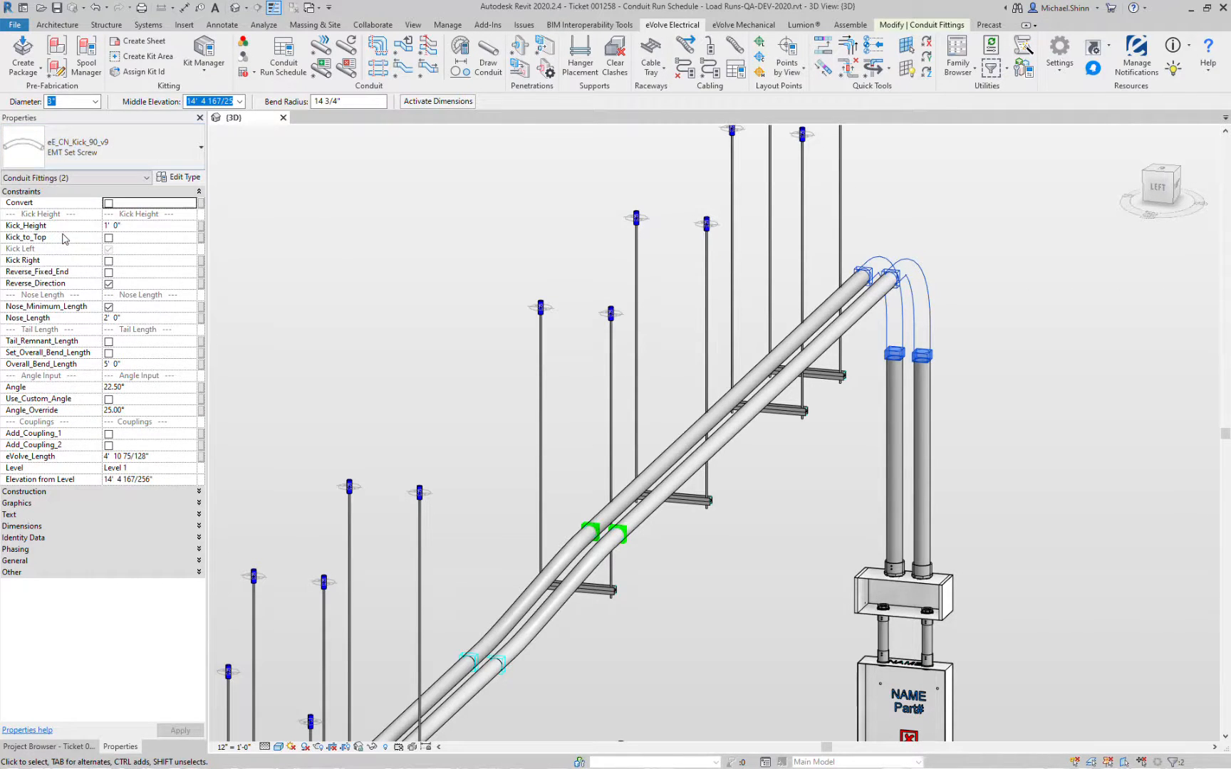
pyautogui.click(976, 294)
# Delete the trapeze hangers on the raised conduits between the rolling offset and the panel drop
pyautogui.scroll(-4, 975, 292)
pyautogui.keyDown('shift'); pyautogui.moveTo(975, 377); pyautogui.dragTo(927, 465, button='middle'); pyautogui.keyUp('shift')
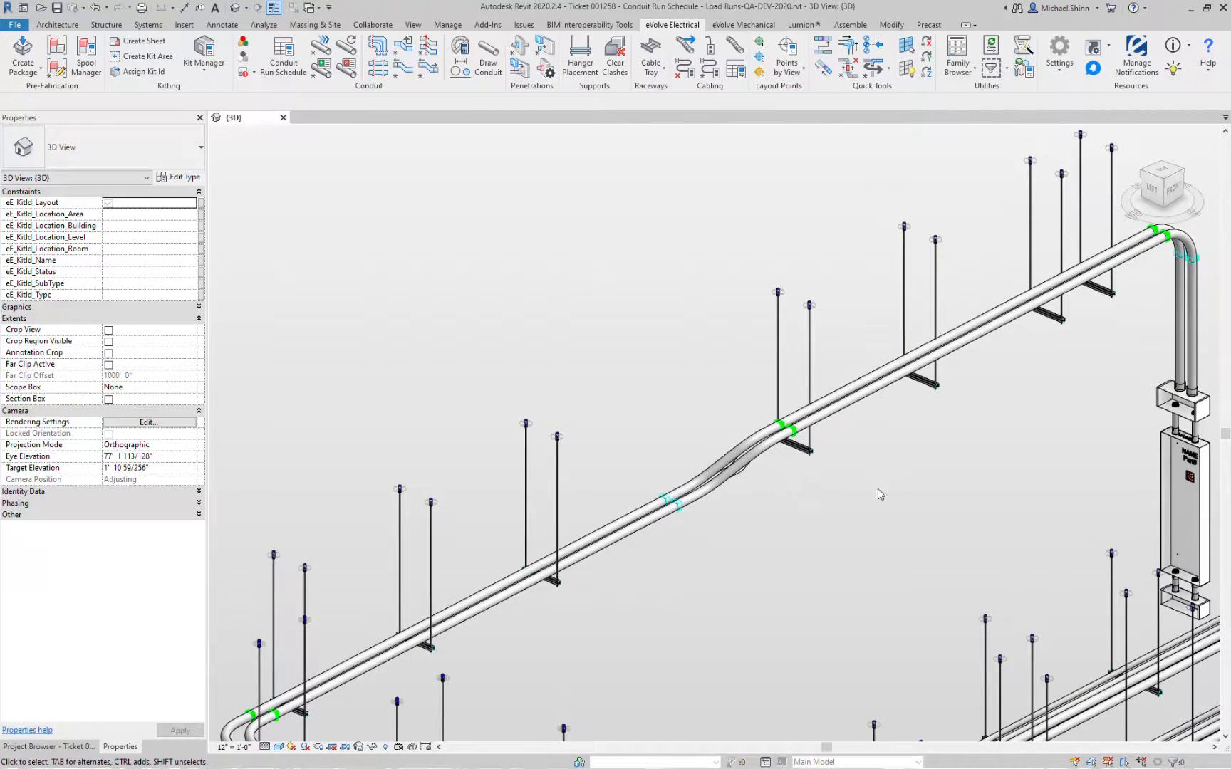
pyautogui.click(721, 495)
pyautogui.keyDown('ctrl'); pyautogui.click(848, 433); pyautogui.keyUp('ctrl')
pyautogui.keyDown('ctrl'); pyautogui.click(974, 367); pyautogui.keyUp('ctrl')
pyautogui.press('Delete')
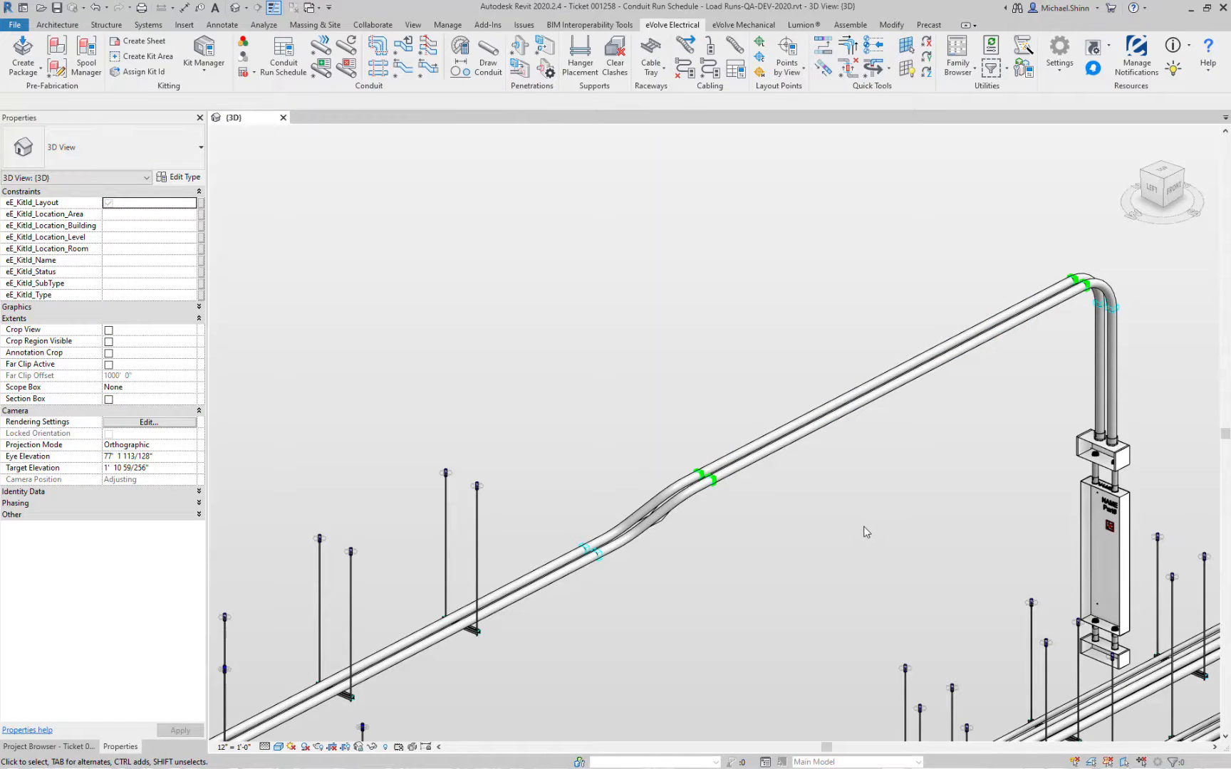
# Delete the three trapeze hangers on the lower straight conduits between the corner bend and the rolling offset
pyautogui.moveTo(783, 522); pyautogui.dragTo(926, 359, button='middle')
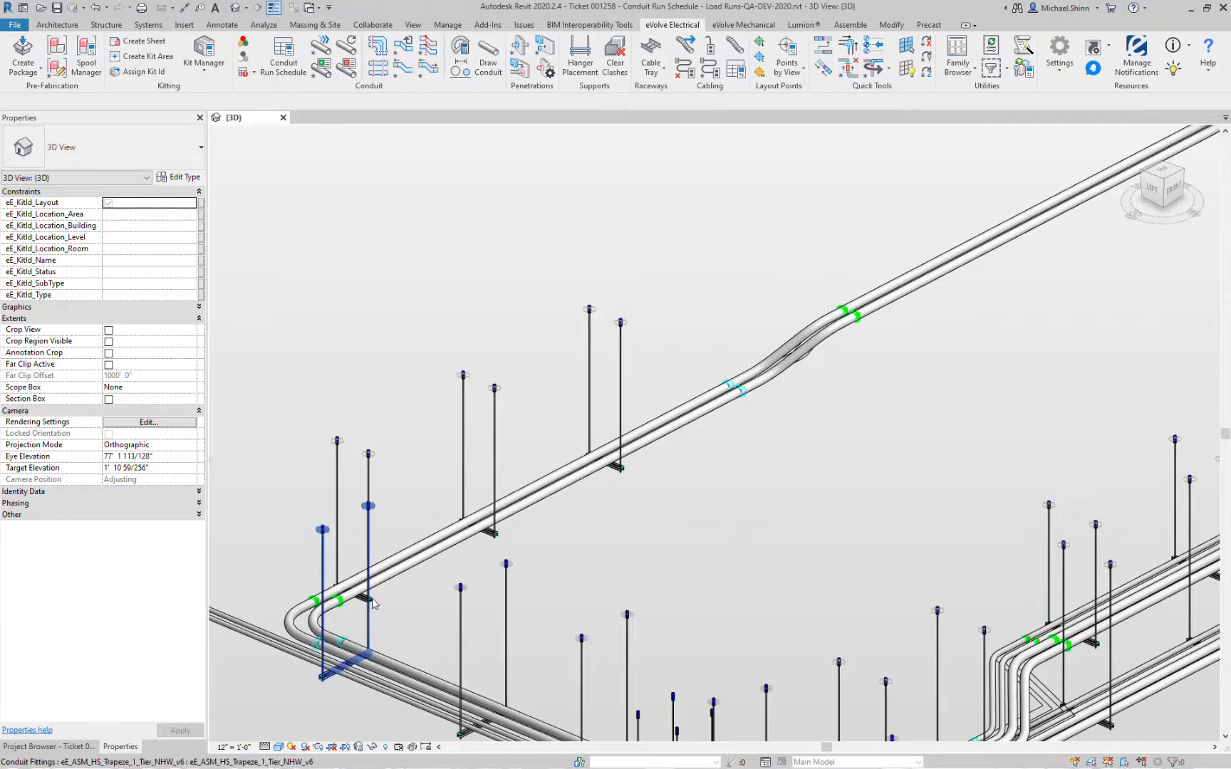
pyautogui.click(344, 527)
pyautogui.keyDown('ctrl'); pyautogui.click(470, 388); pyautogui.keyUp('ctrl')
pyautogui.keyDown('ctrl'); pyautogui.click(595, 312); pyautogui.keyUp('ctrl')
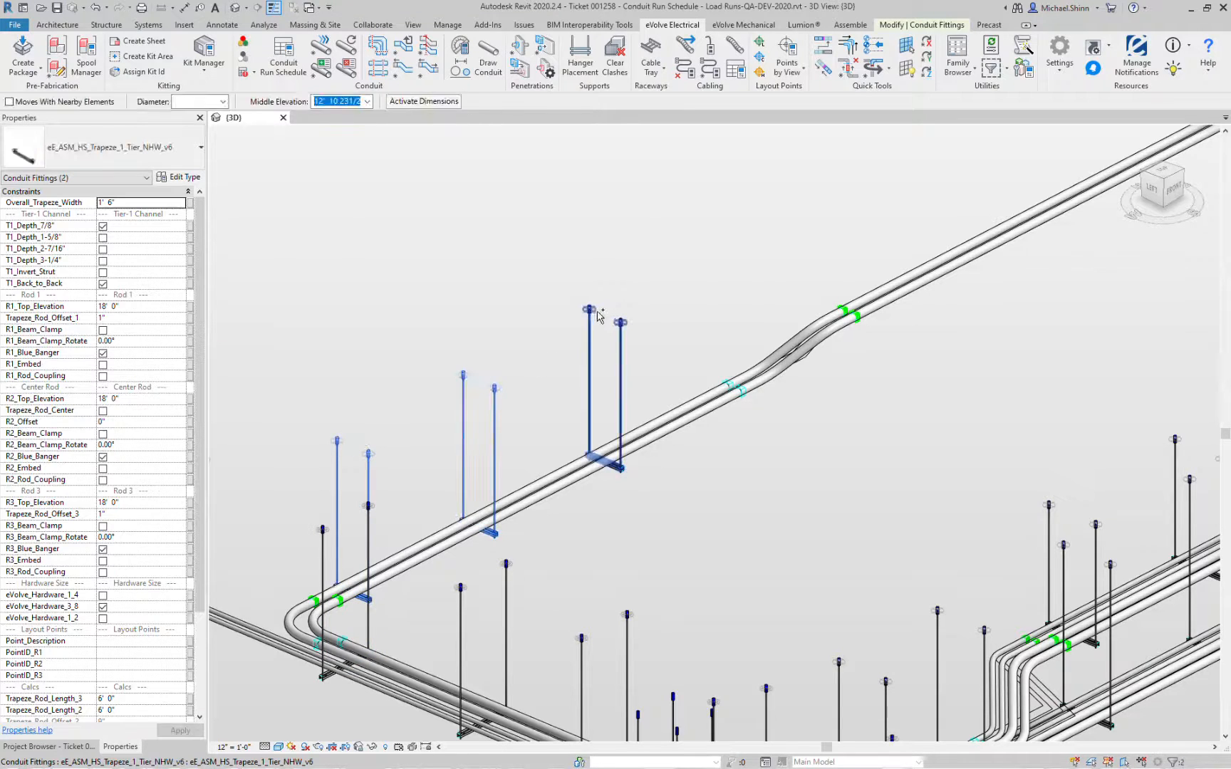
pyautogui.press('Delete')
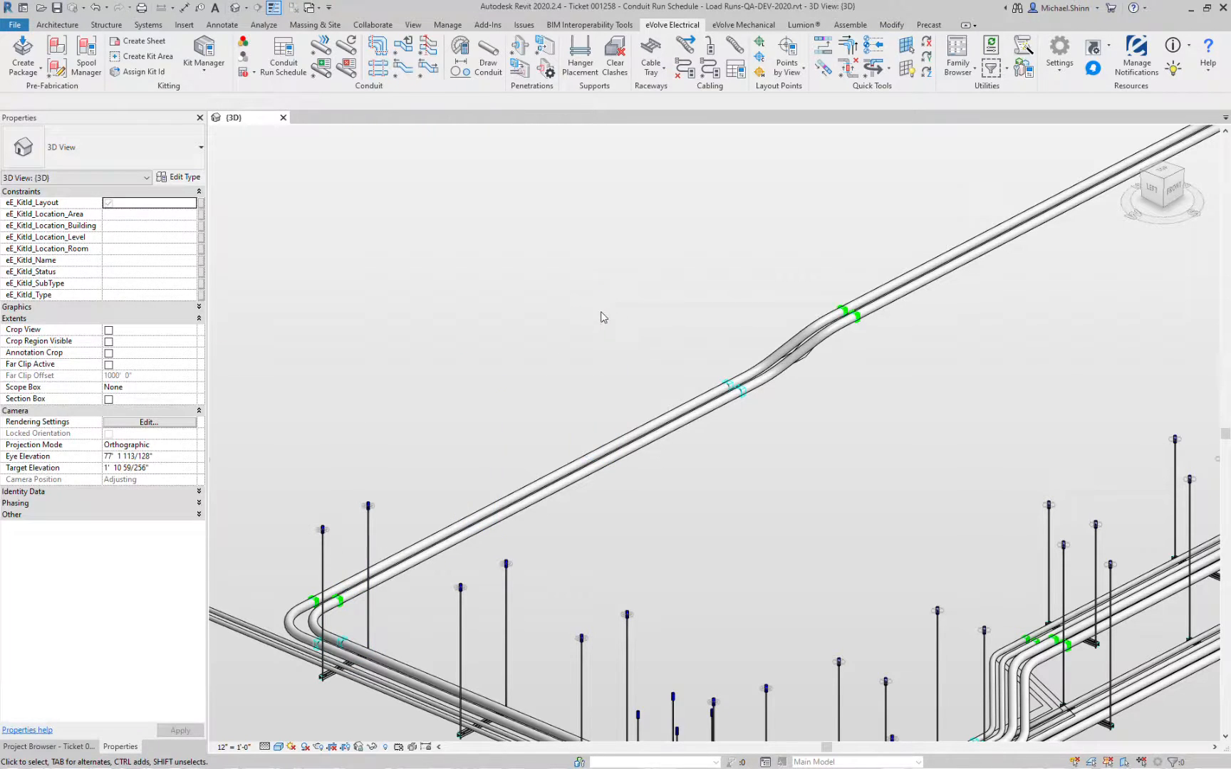
# Try placing hangers on the lower straight conduits with the 6'-0" Space profile in Change of Direction mode, and undo the placement
pyautogui.click(586, 72)
pyautogui.click(410, 550)
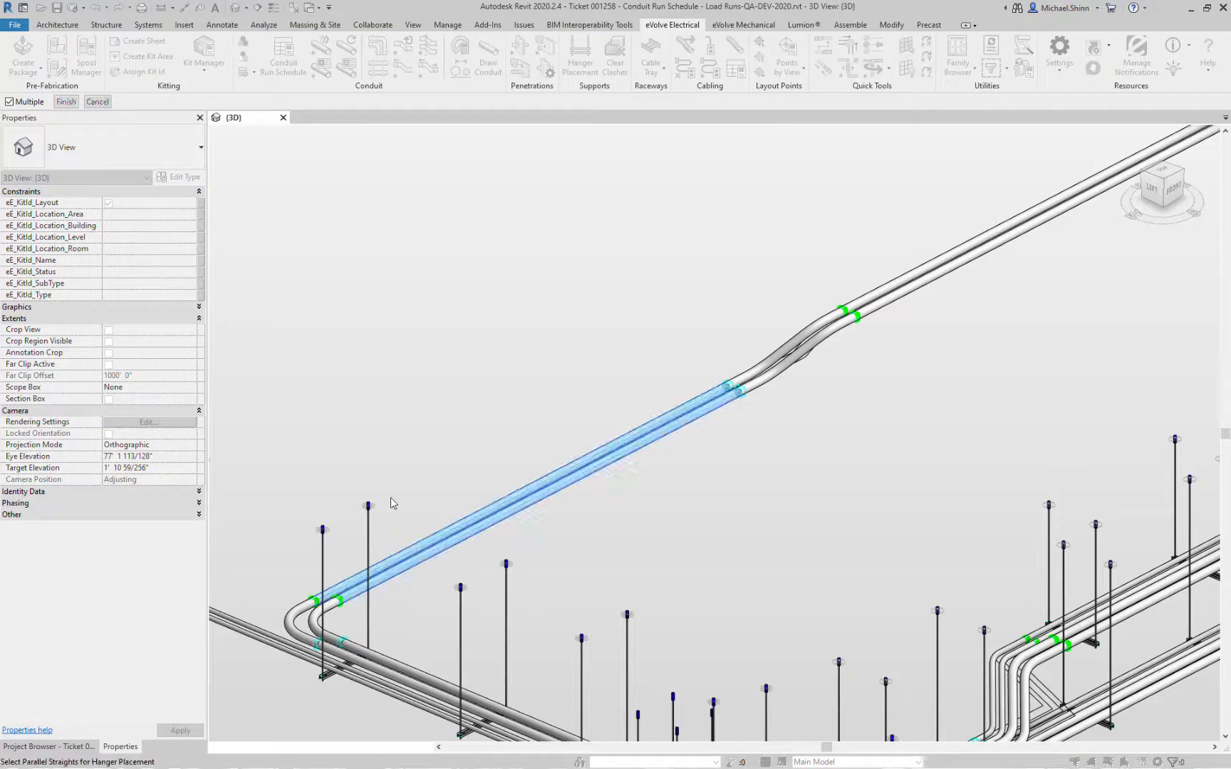
pyautogui.click(67, 102)
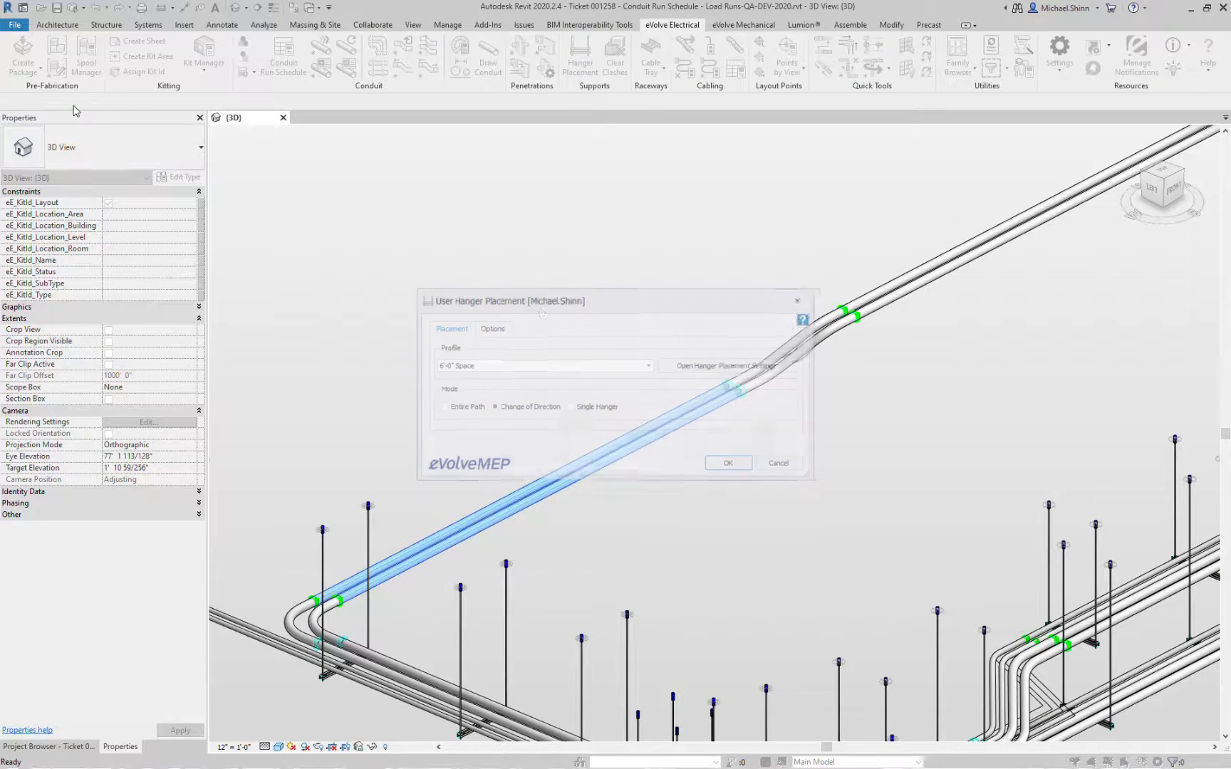
pyautogui.click(718, 467)
pyautogui.click(769, 398)
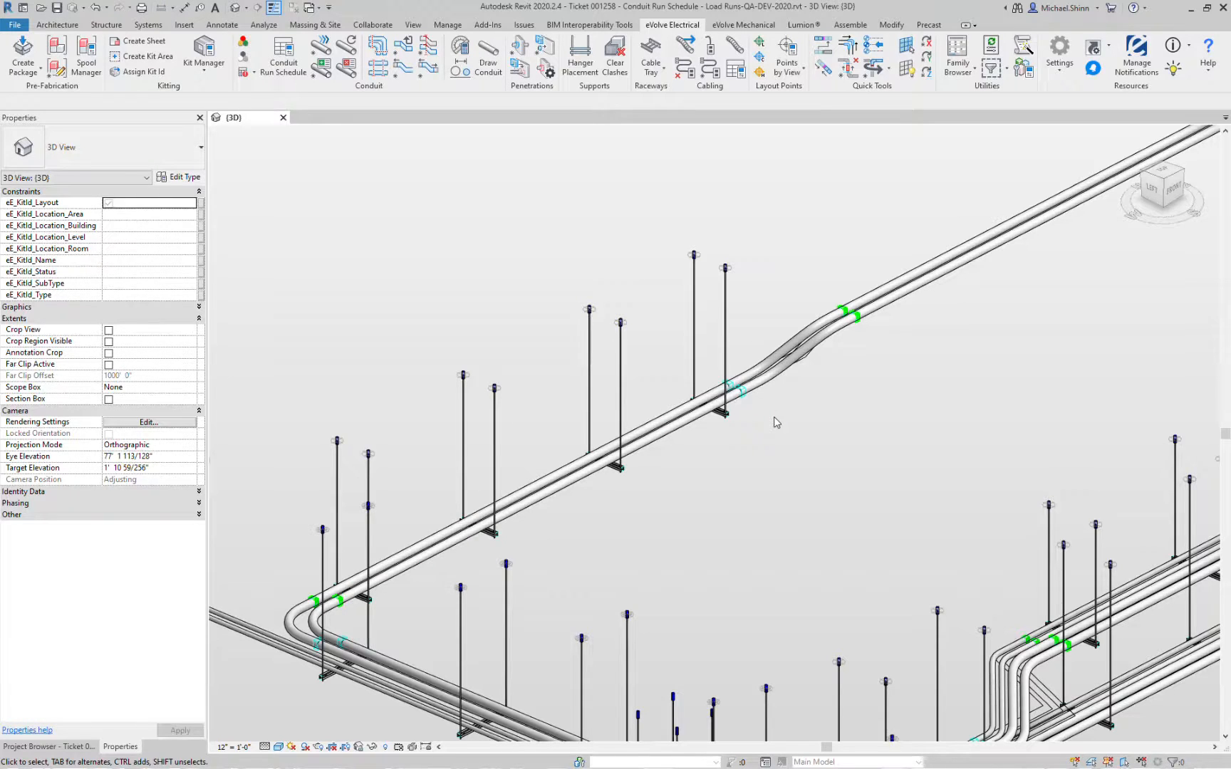
pyautogui.hotkey('ctrl', 'z')
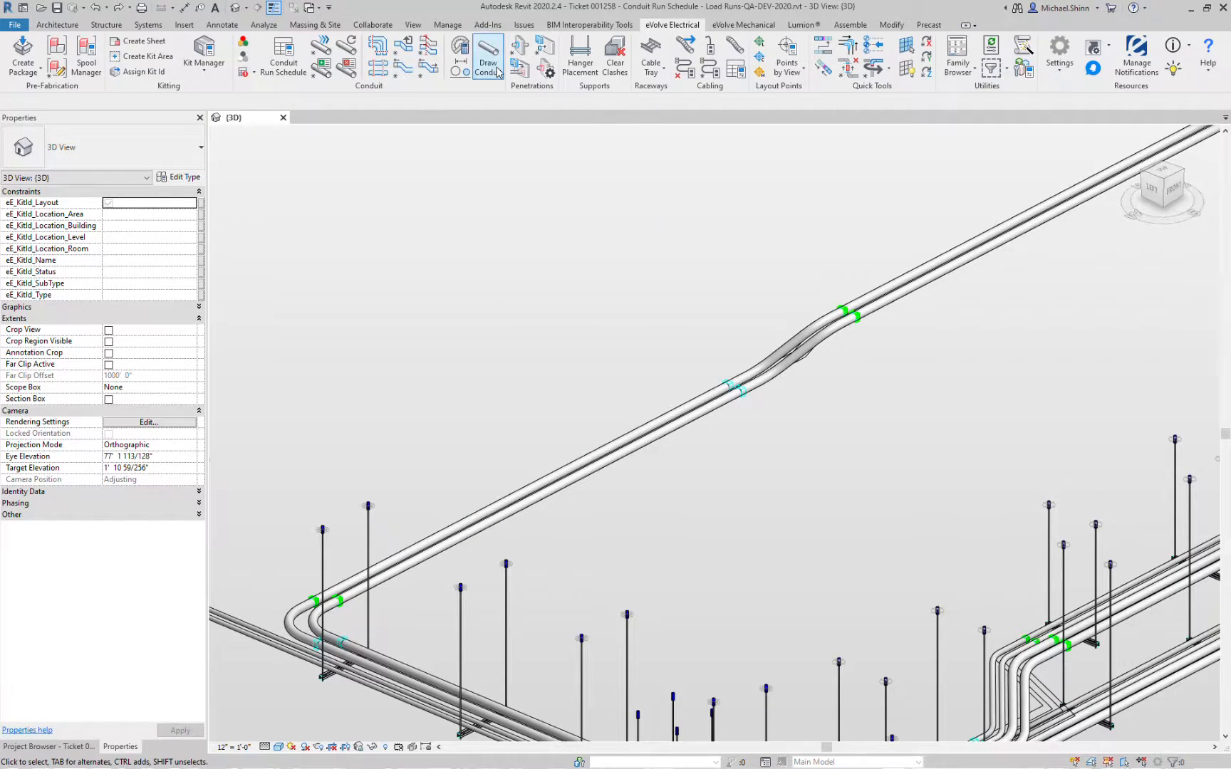
# Place hangers from the lower straight conduits using the 6'-0" Space profile and Entire Path mode
pyautogui.click(579, 67)
pyautogui.click(597, 476)
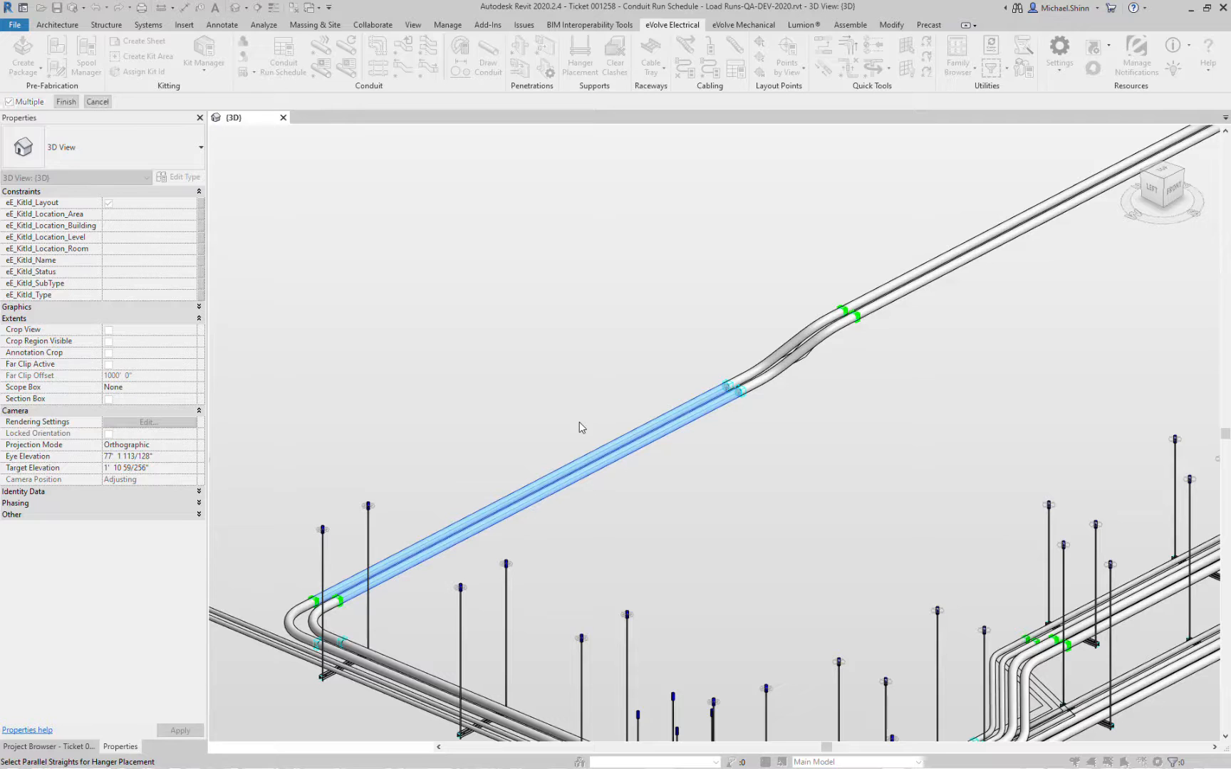
pyautogui.click(66, 101)
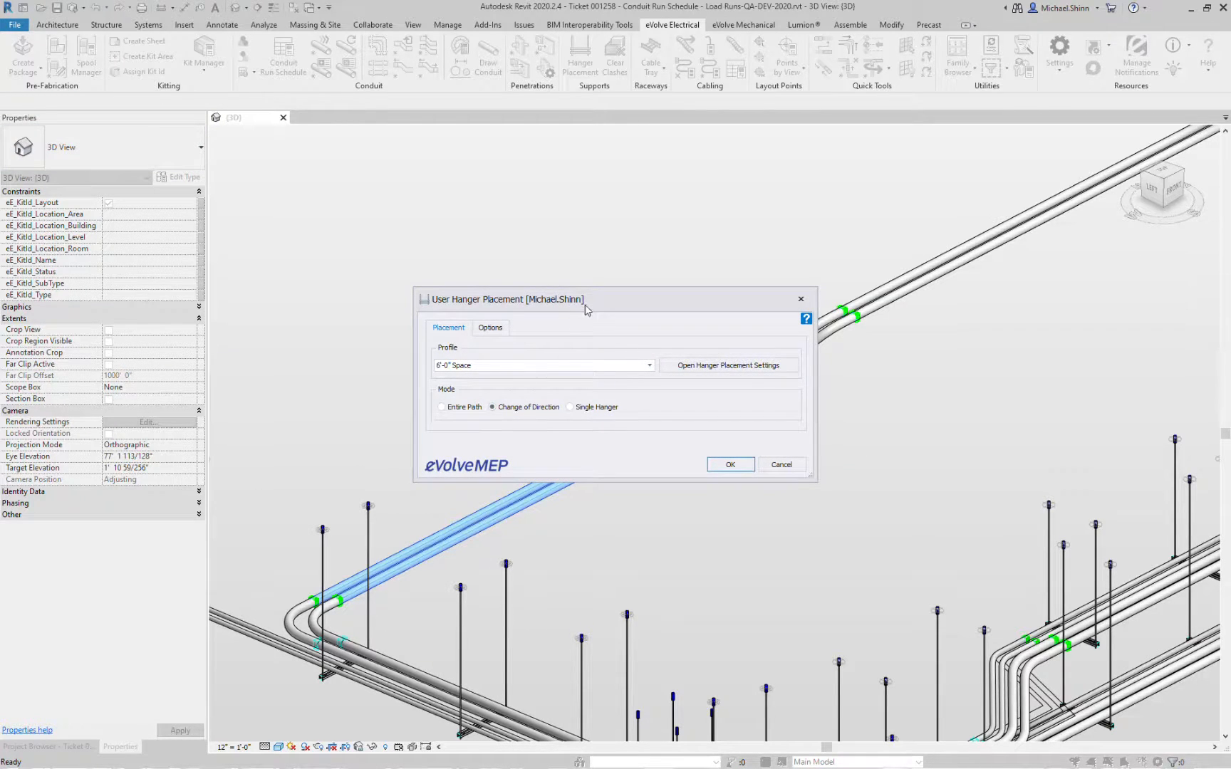
pyautogui.moveTo(583, 307); pyautogui.dragTo(424, 179)
pyautogui.click(313, 279)
pyautogui.click(576, 336)
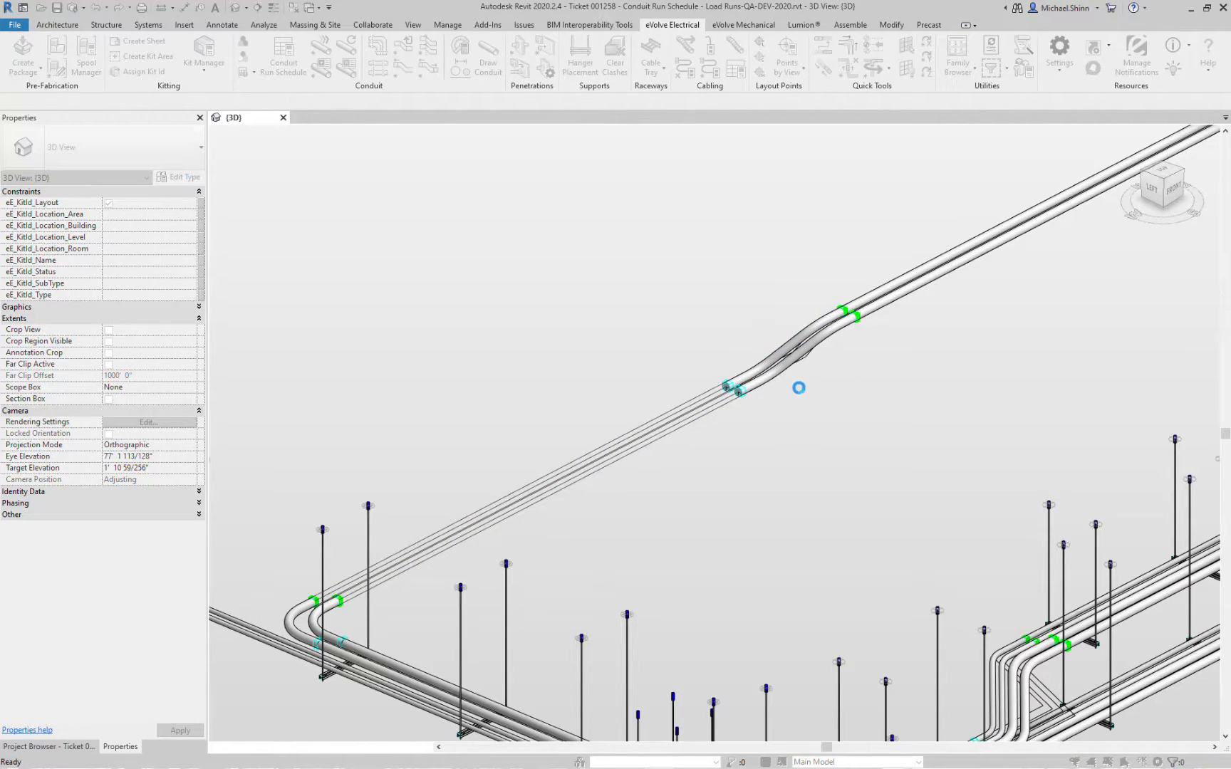
pyautogui.click(878, 340)
# Examine the new trapeze hangers around the rolling offset and panel drop, and survey the whole conduit model
pyautogui.keyDown('shift'); pyautogui.moveTo(834, 448); pyautogui.dragTo(840, 563, button='middle'); pyautogui.keyUp('shift')
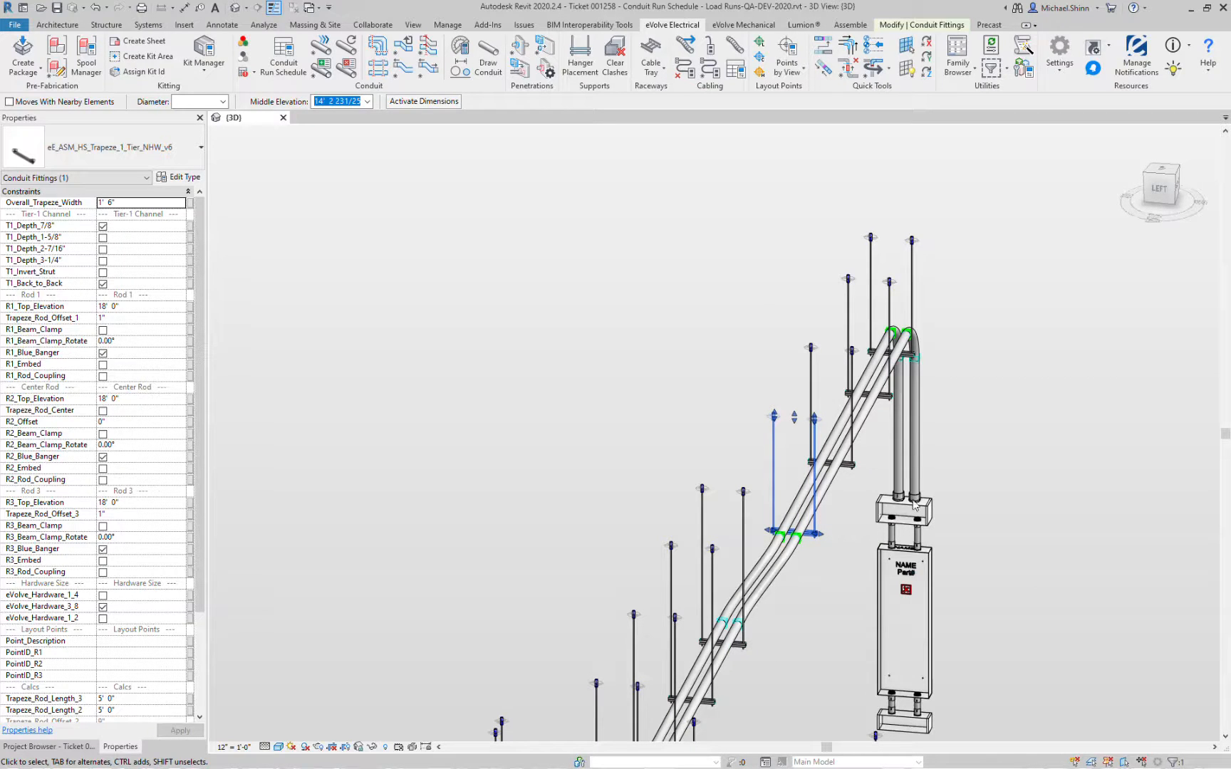
pyautogui.keyDown('shift'); pyautogui.moveTo(1004, 448); pyautogui.dragTo(826, 406, button='middle'); pyautogui.keyUp('shift')
pyautogui.click(726, 385)
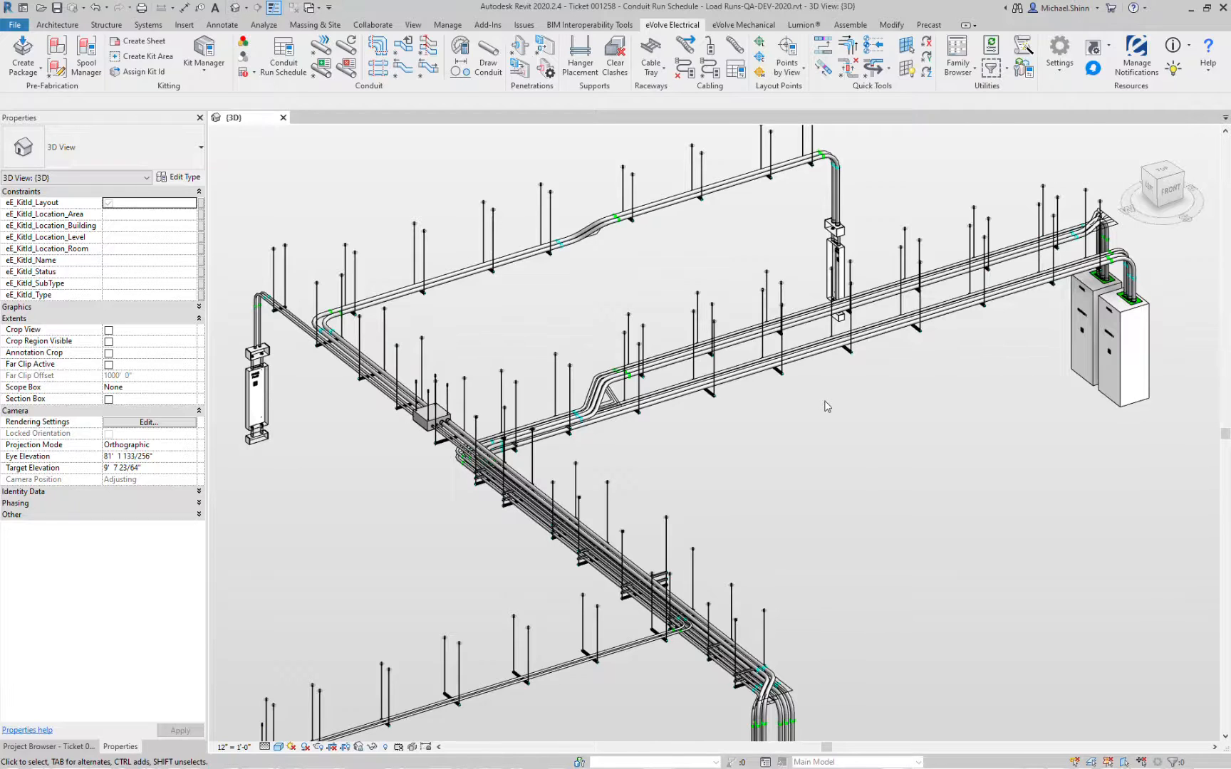
pyautogui.moveTo(770, 455); pyautogui.dragTo(791, 427, button='middle')
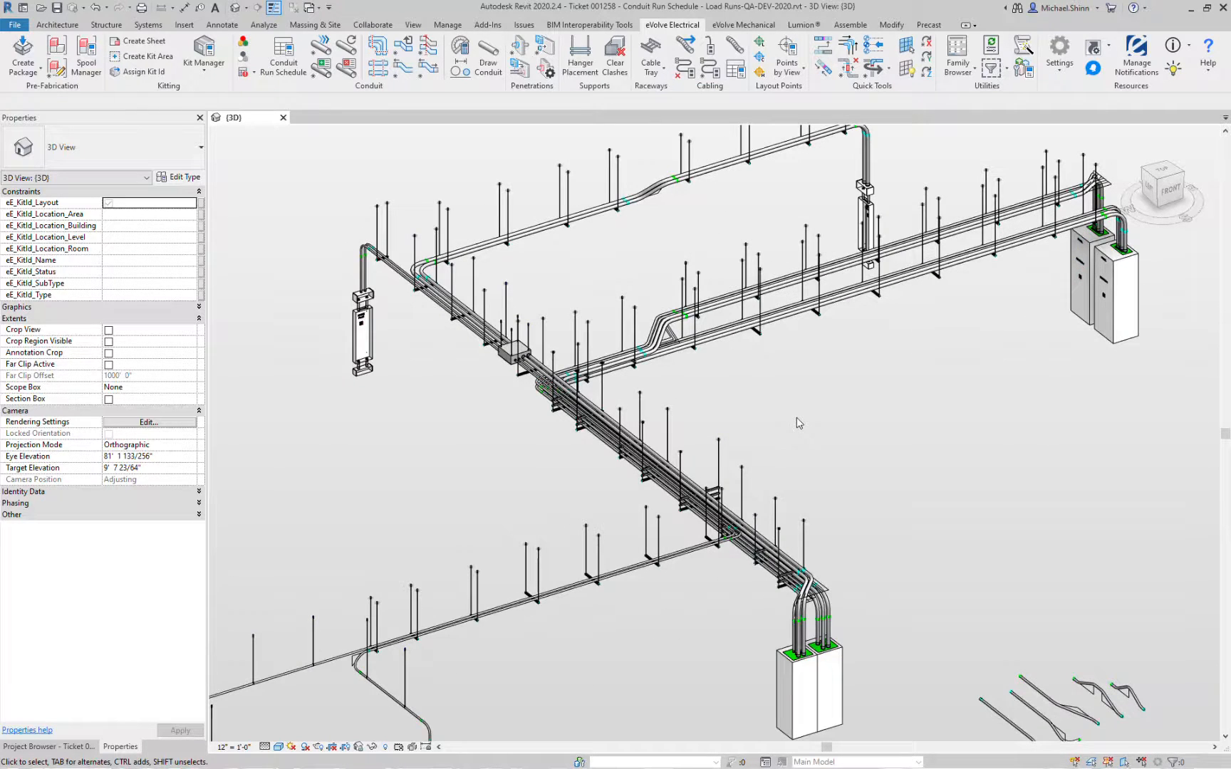
pyautogui.scroll(1, 802, 422)
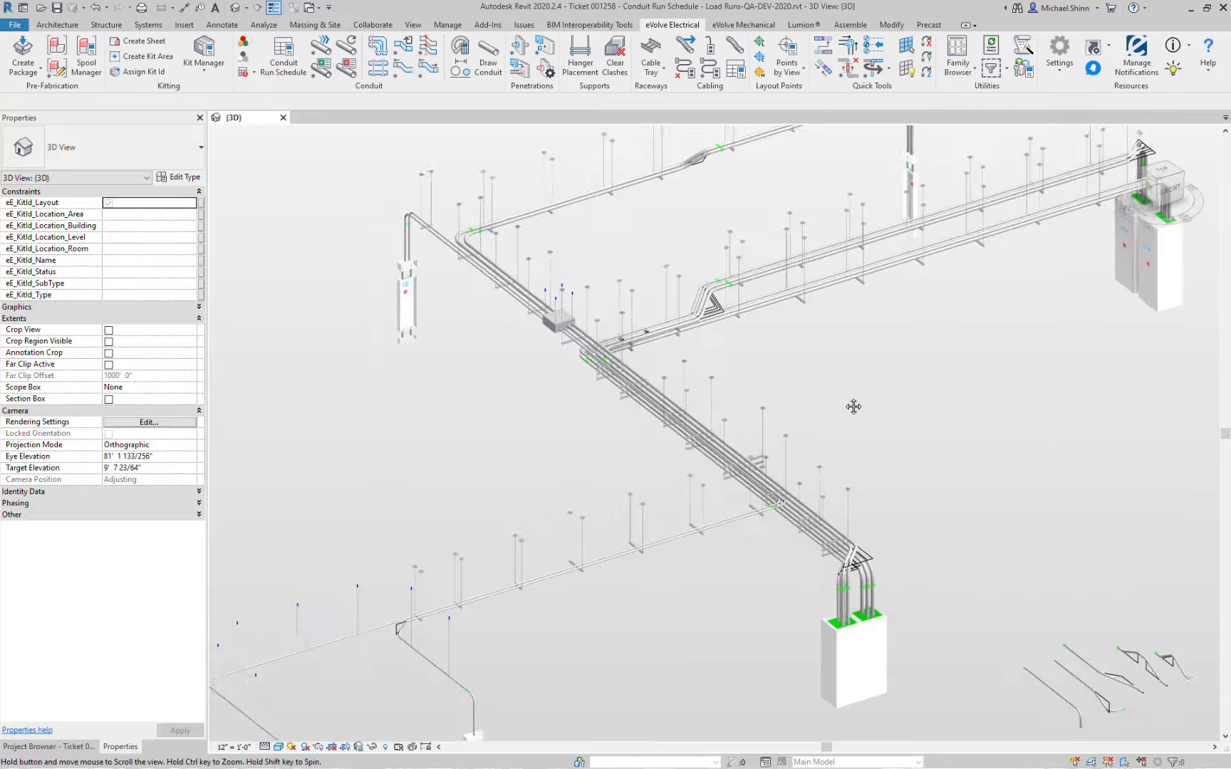
pyautogui.scroll(1, 813, 411)
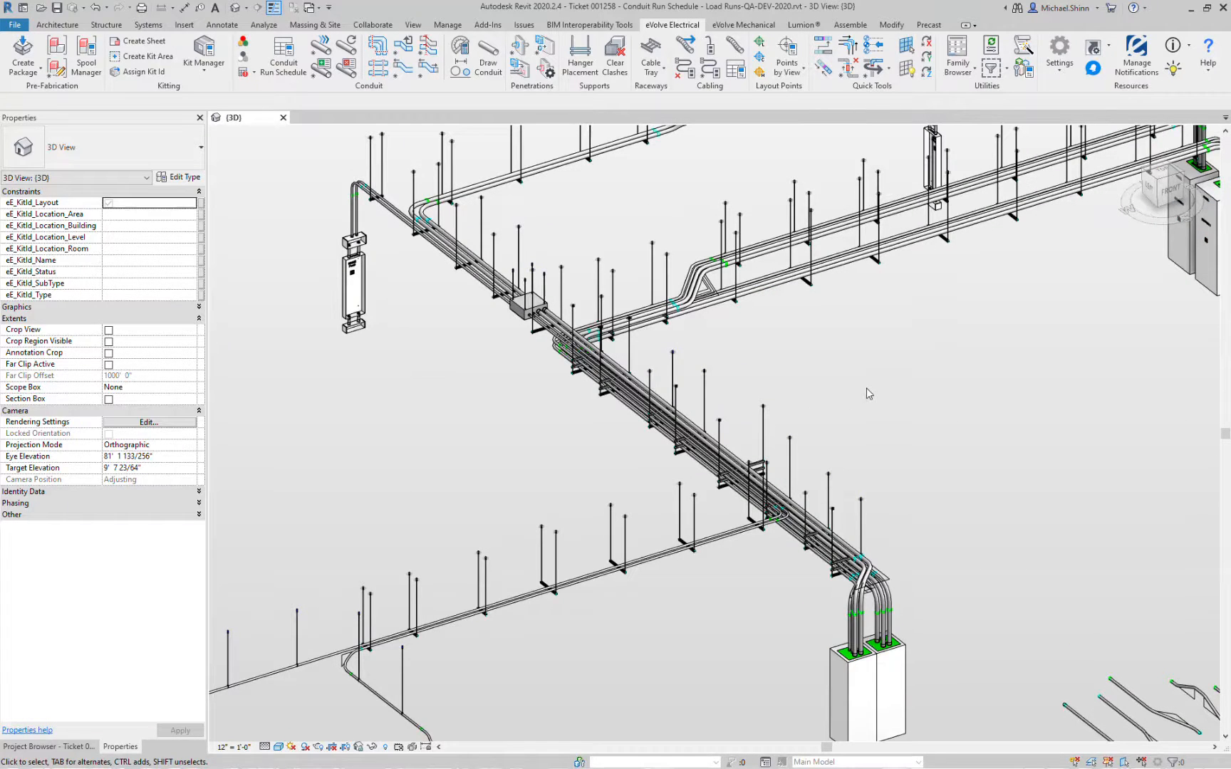
# Survey the conduit racks and their hangers, including the bends that drop into the pair of panels
pyautogui.moveTo(693, 239); pyautogui.dragTo(703, 293, button='middle')
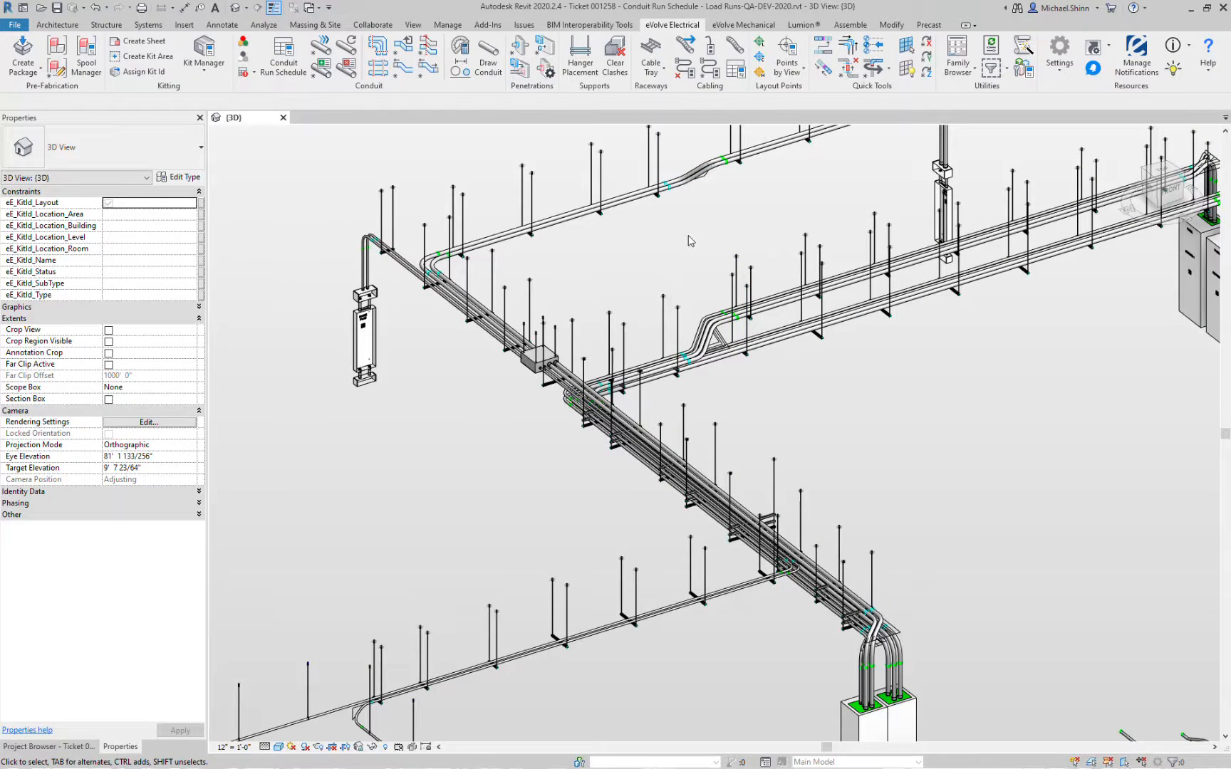
pyautogui.moveTo(720, 236); pyautogui.dragTo(698, 244, button='middle')
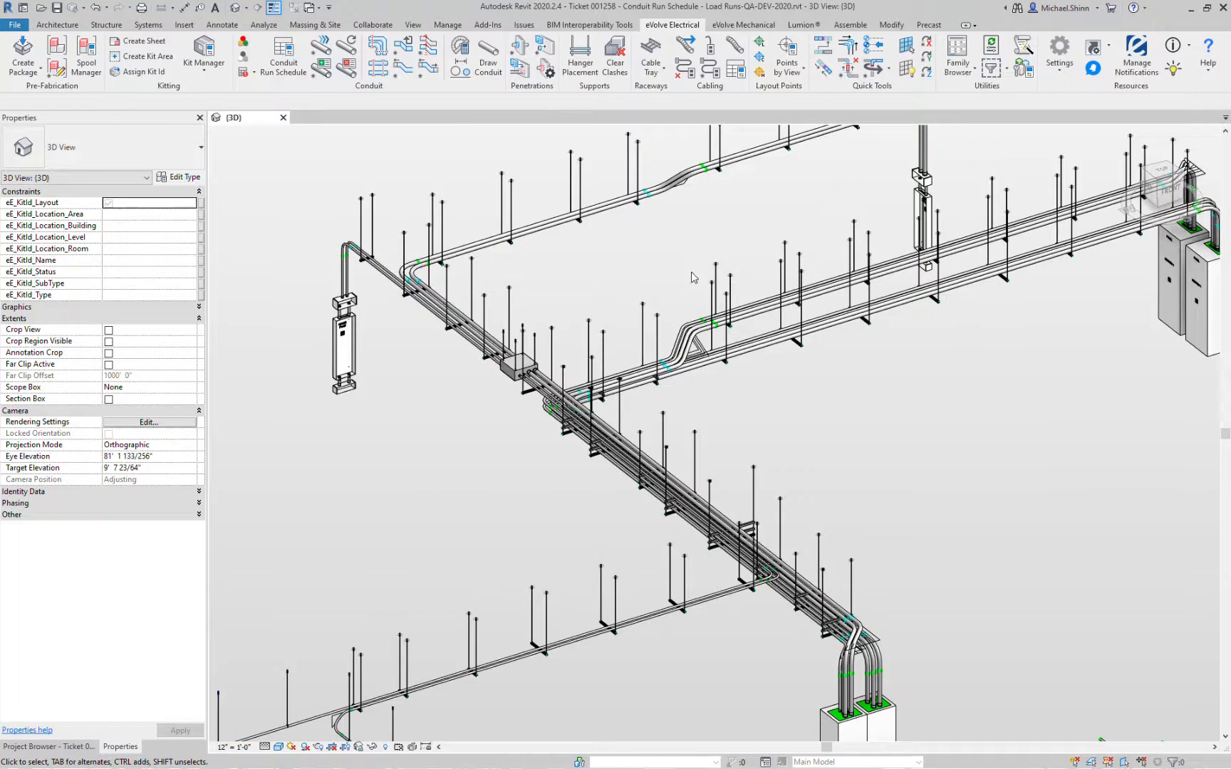
pyautogui.moveTo(764, 466); pyautogui.dragTo(788, 411, button='middle')
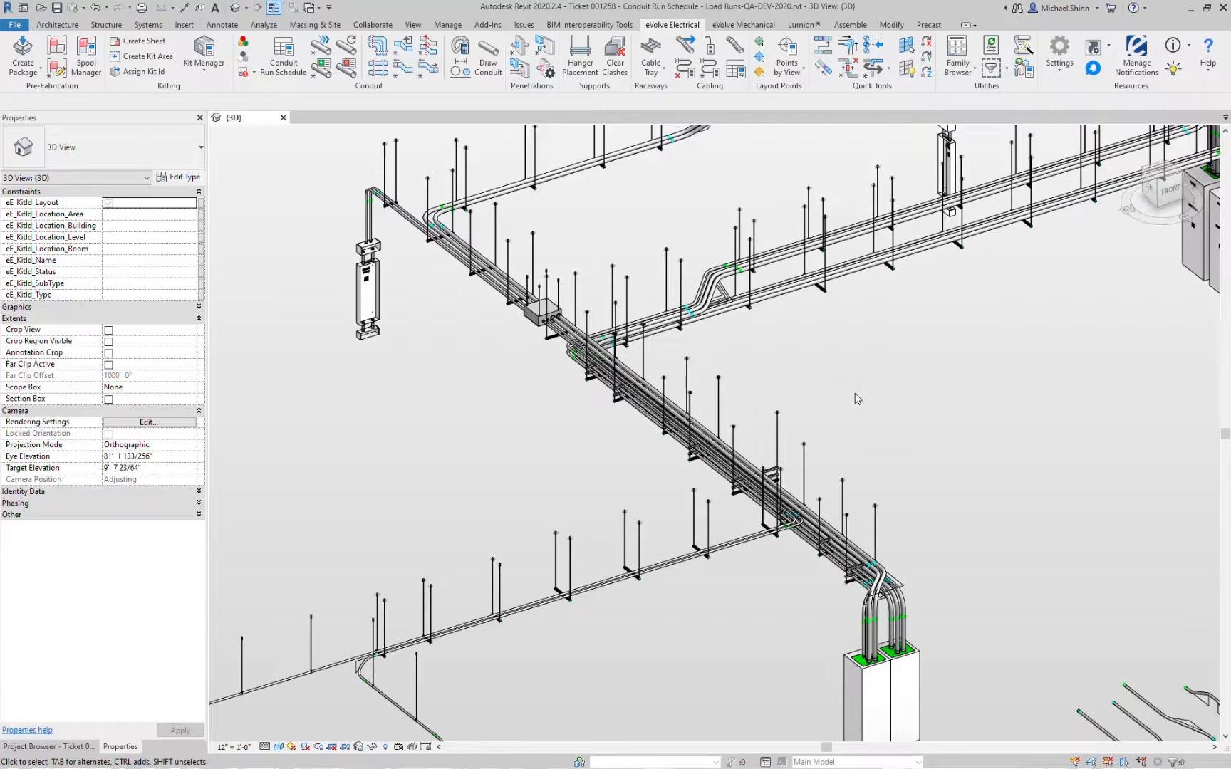
pyautogui.scroll(-3, 855, 399)
pyautogui.scroll(2, 837, 503)
pyautogui.scroll(-3, 885, 395)
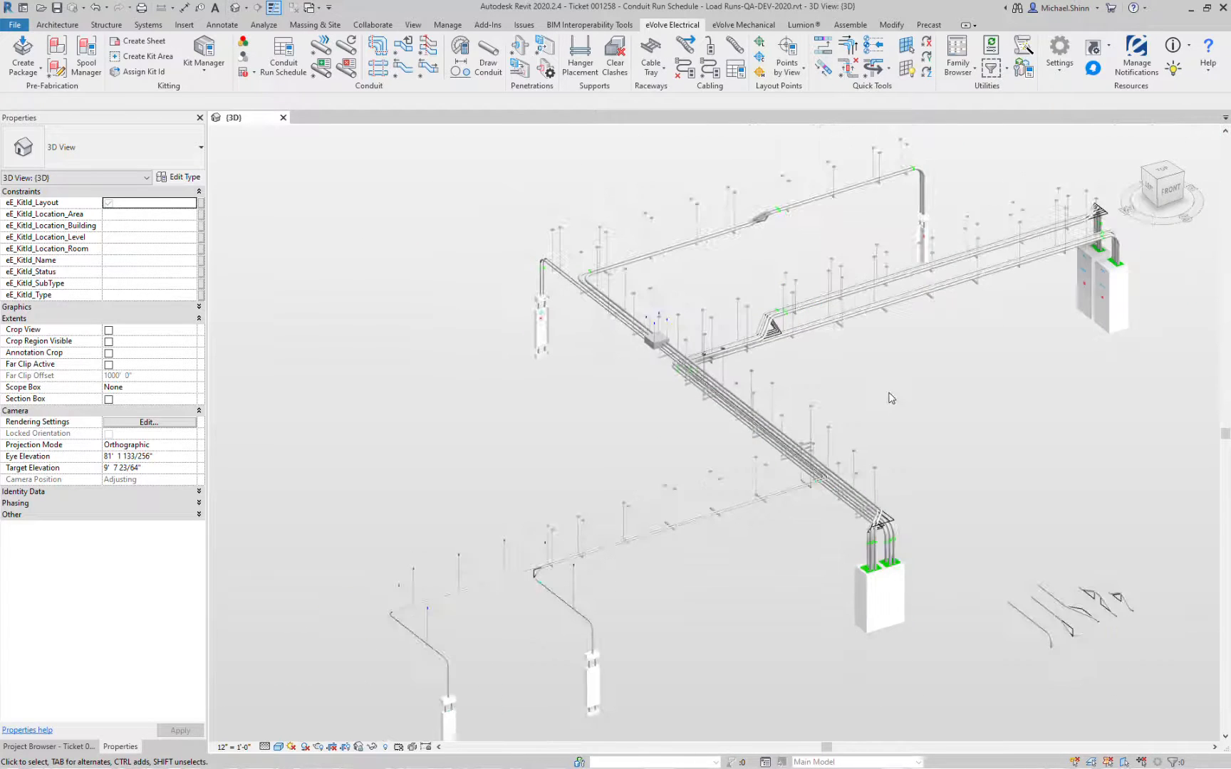
pyautogui.scroll(2, 890, 399)
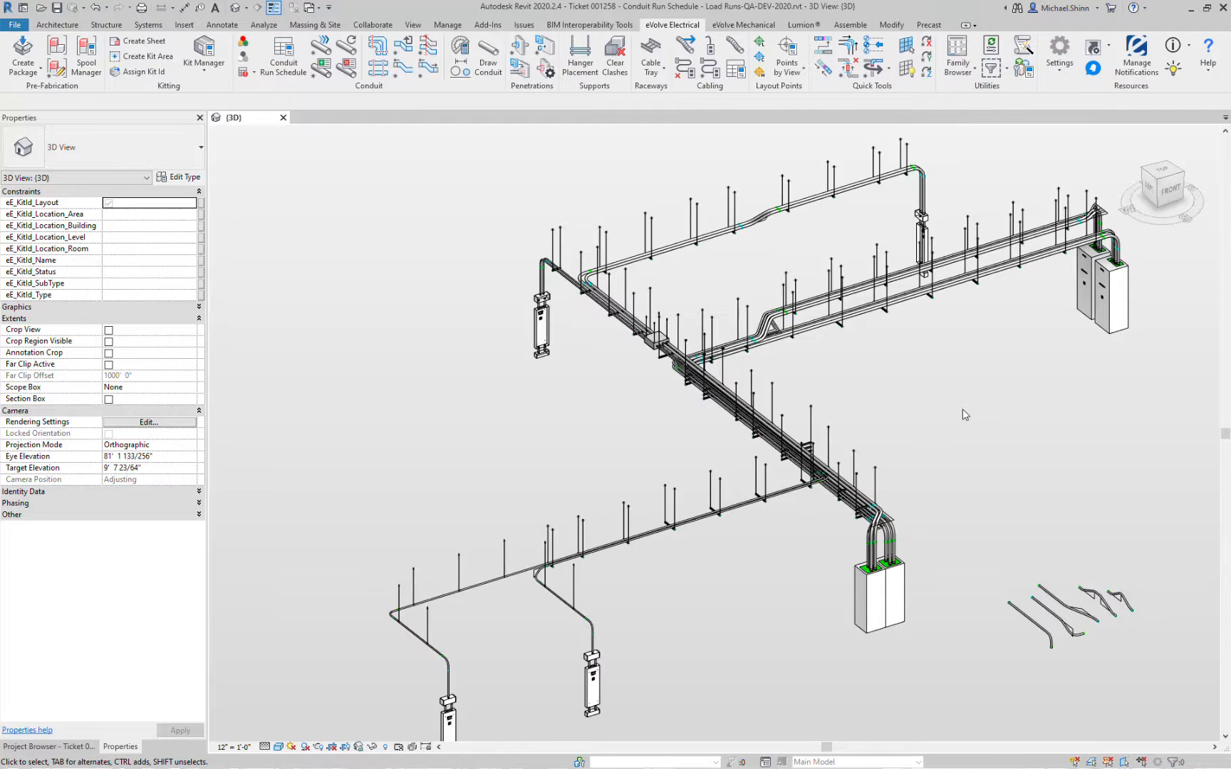
pyautogui.moveTo(943, 398); pyautogui.dragTo(910, 408, button='middle')
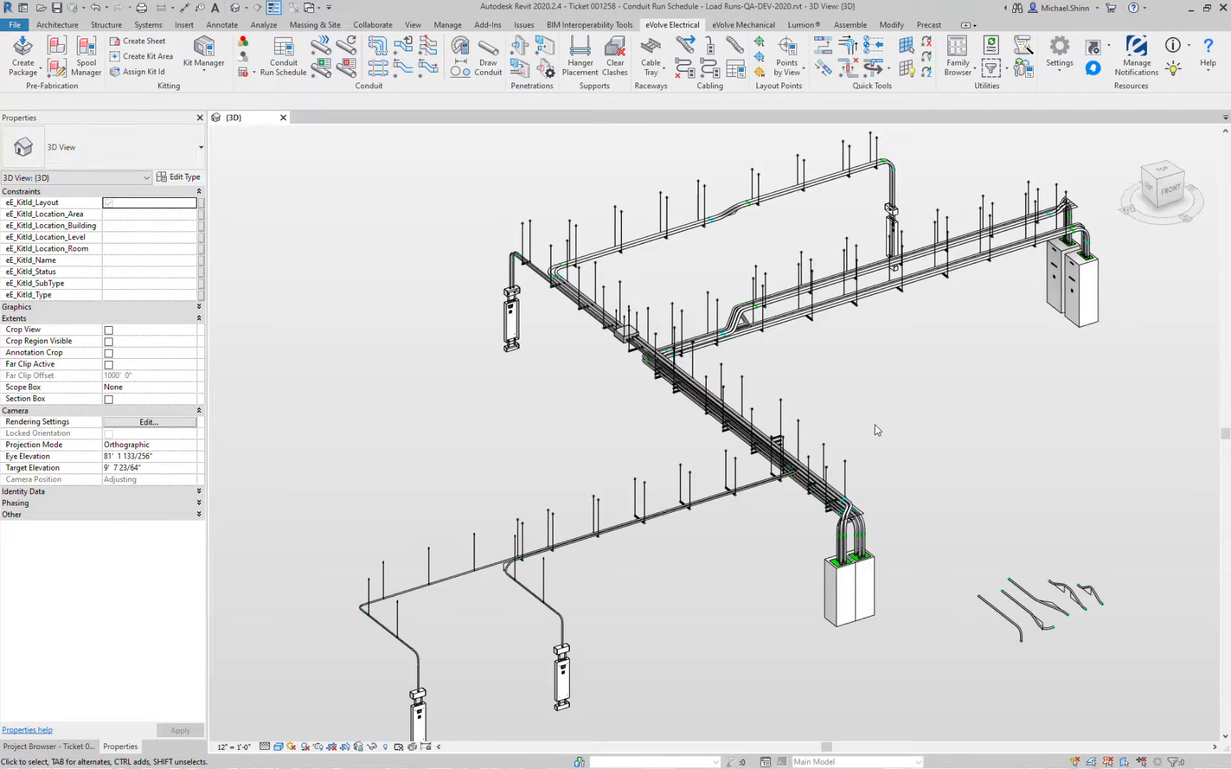
pyautogui.scroll(8, 848, 527)
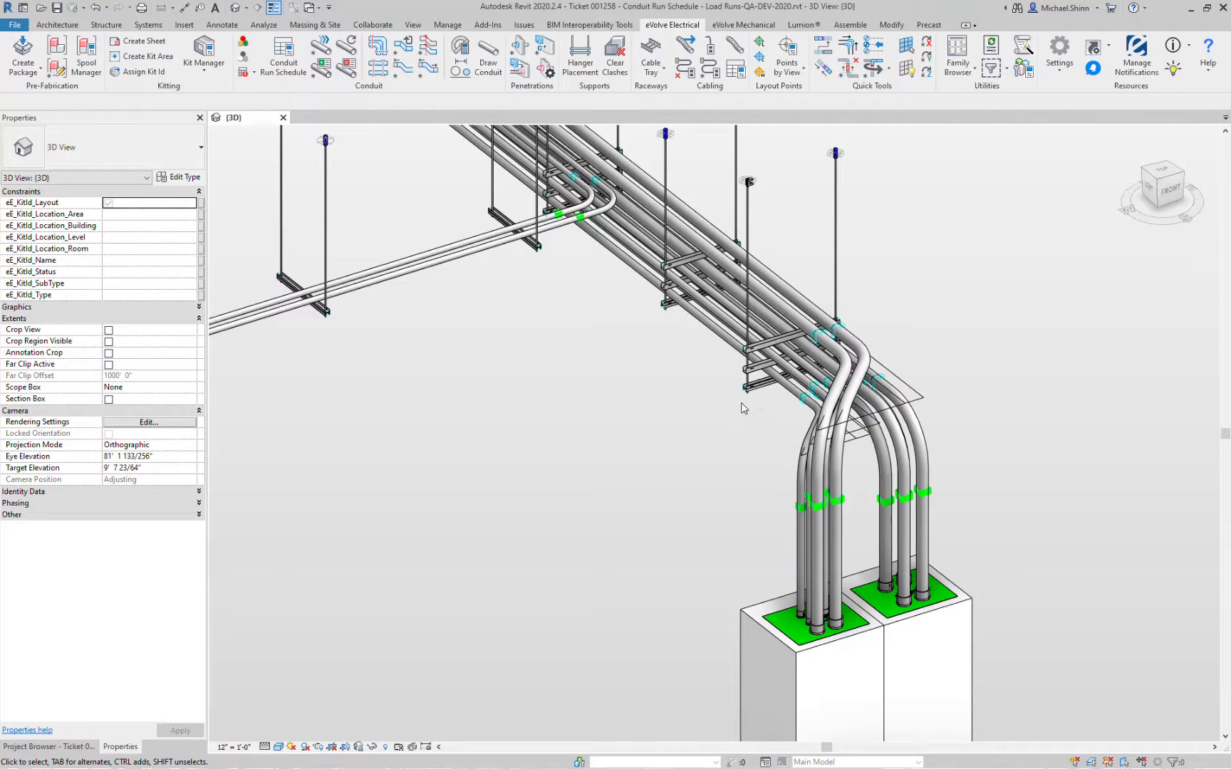
pyautogui.scroll(-6, 720, 486)
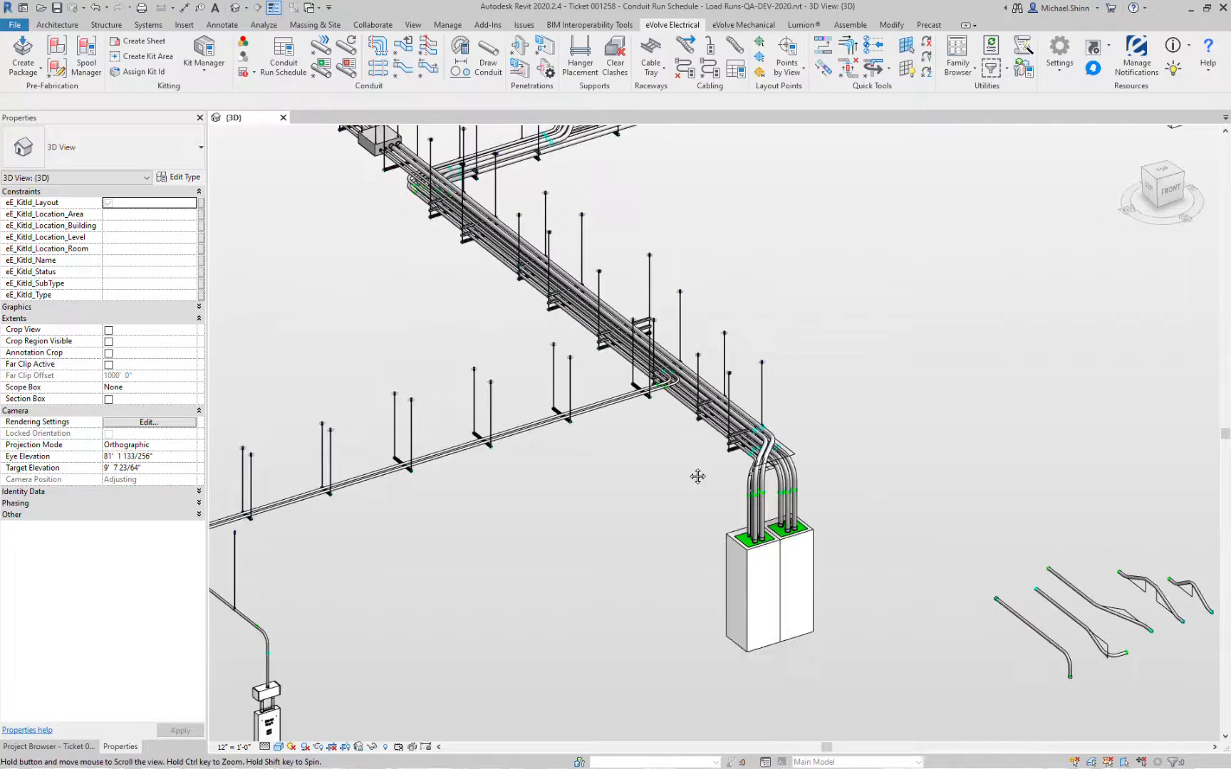
pyautogui.scroll(-4, 736, 505)
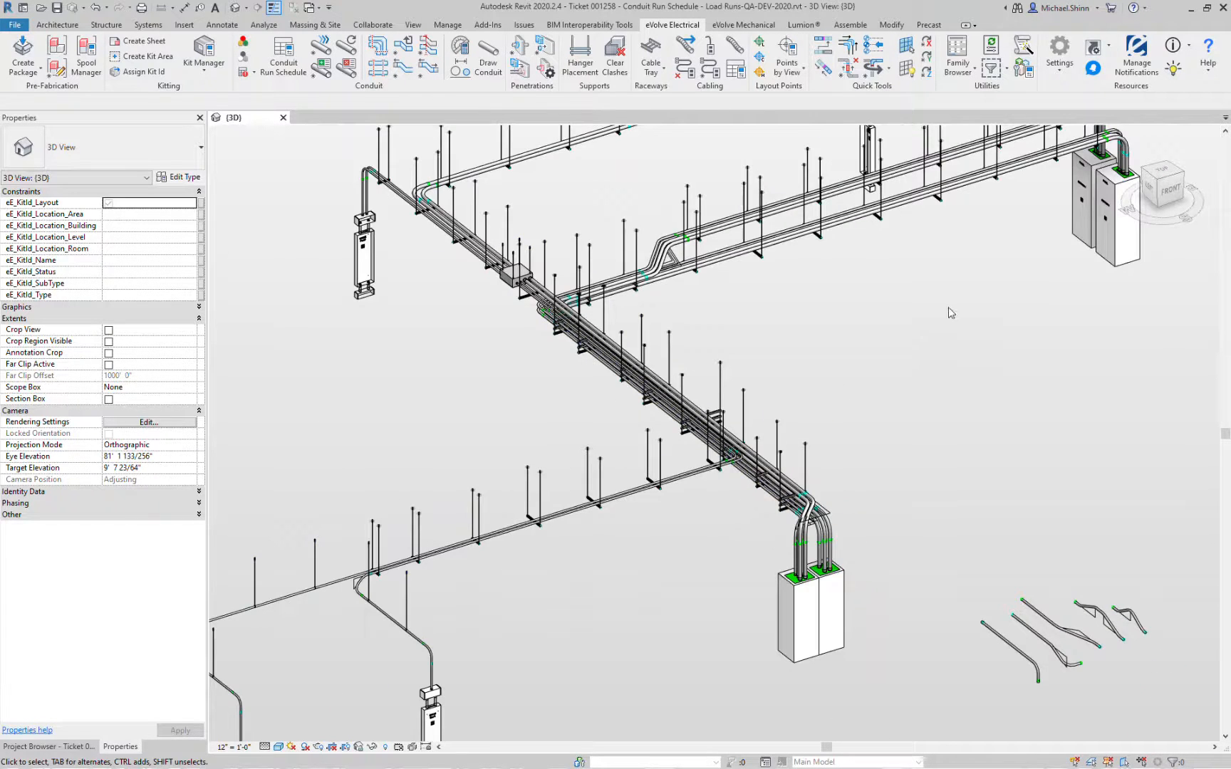
pyautogui.scroll(-2, 983, 360)
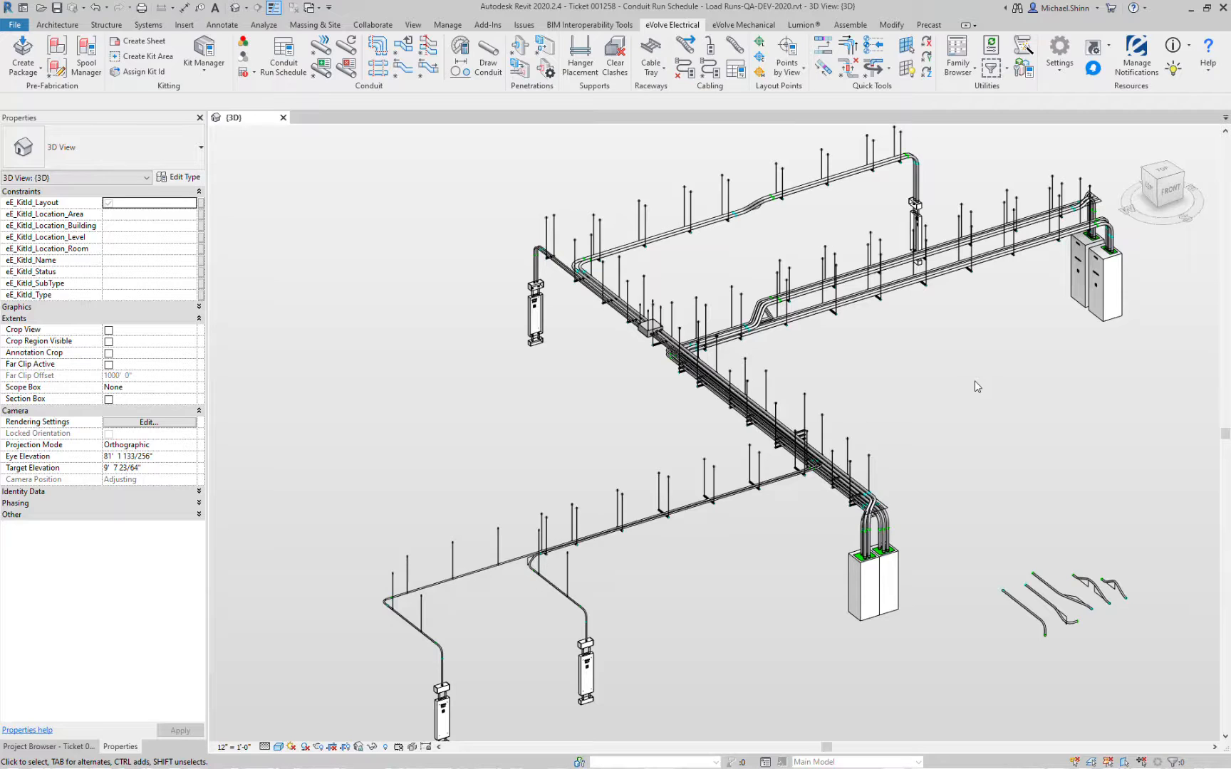
# Hide all hangers in the 3D view with the Hangers filter of the eE Element Filter
pyautogui.moveTo(1230, 329); pyautogui.dragTo(1022, 382)
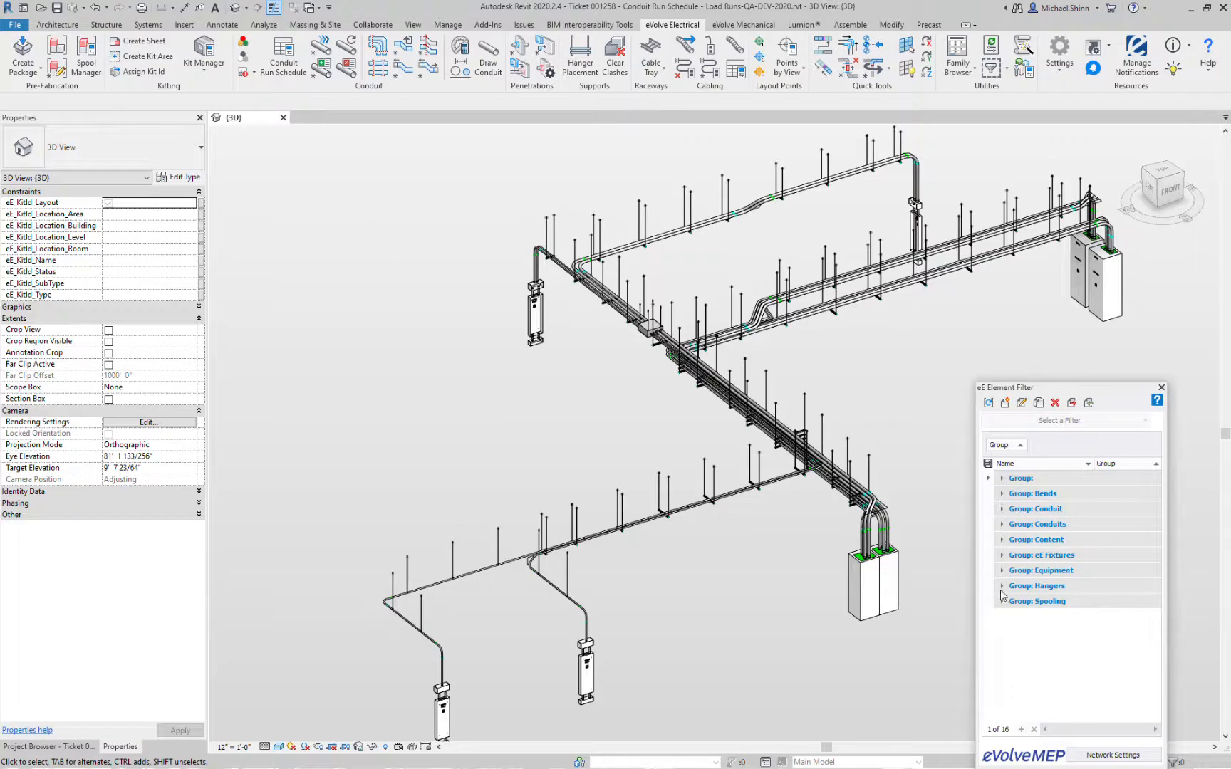
pyautogui.click(1002, 586)
pyautogui.click(1026, 613)
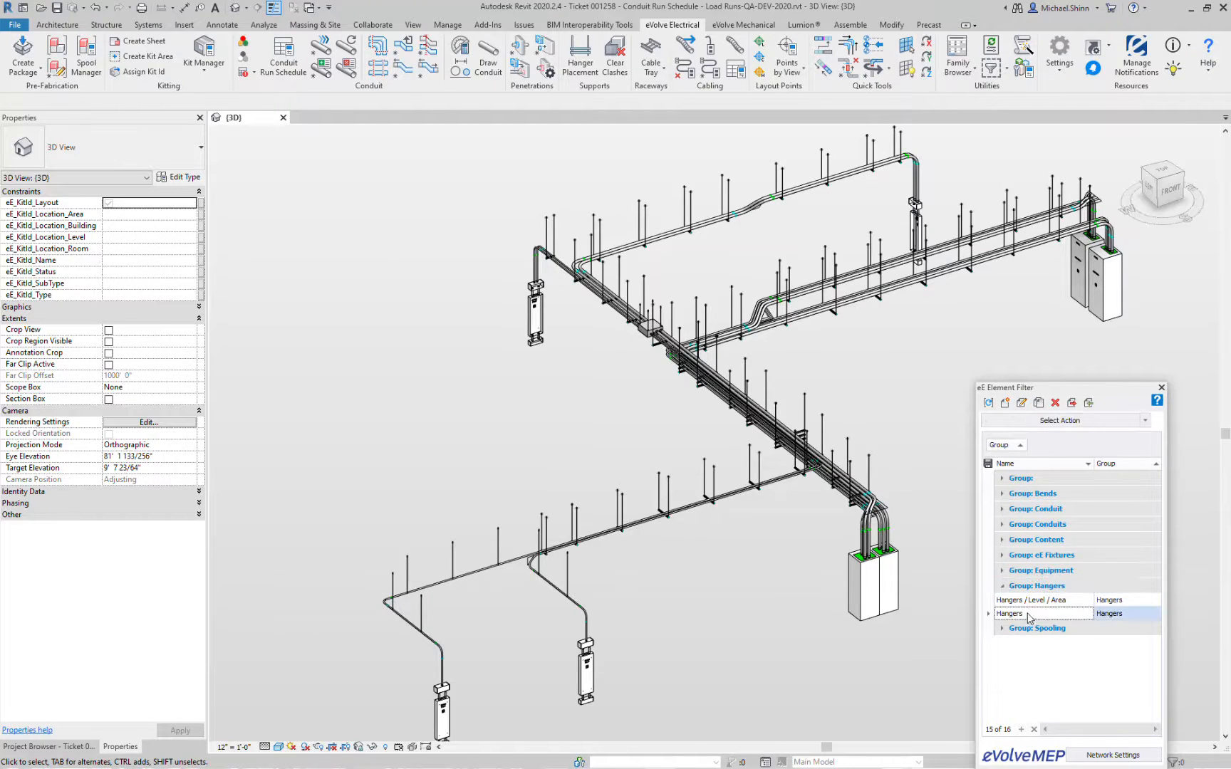
pyautogui.click(1140, 422)
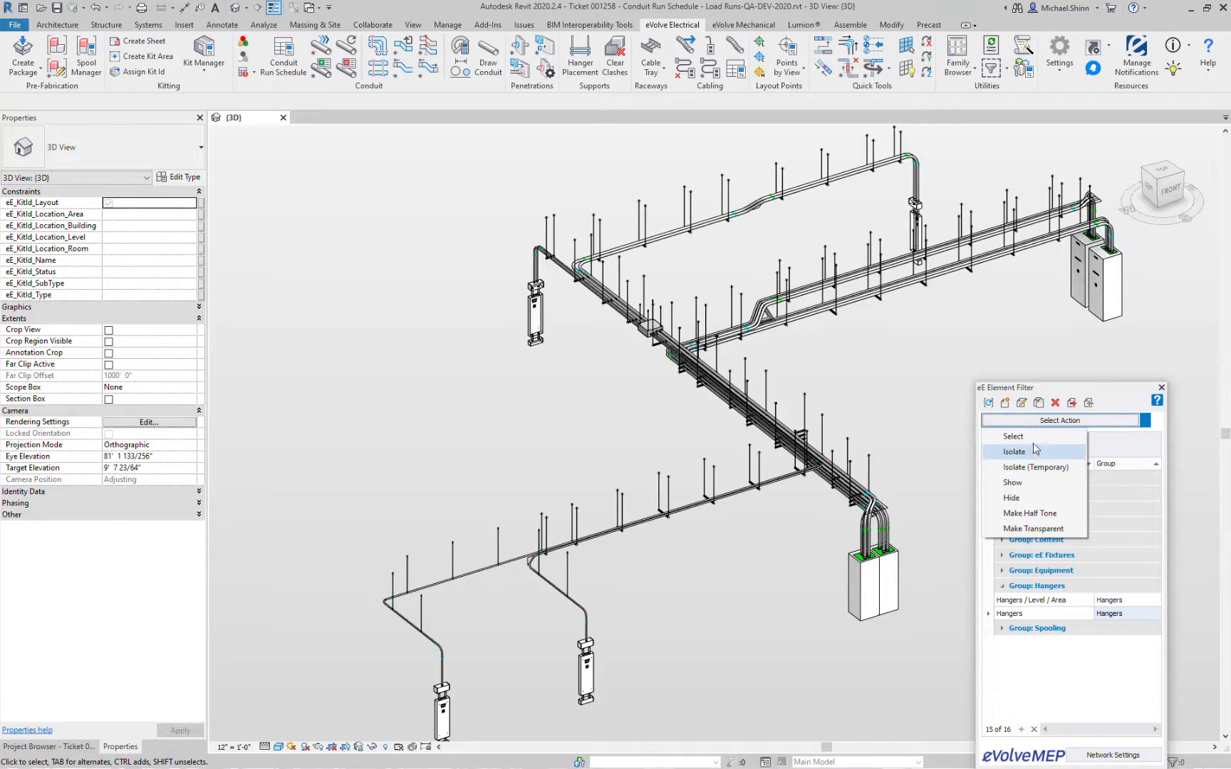
pyautogui.click(1027, 498)
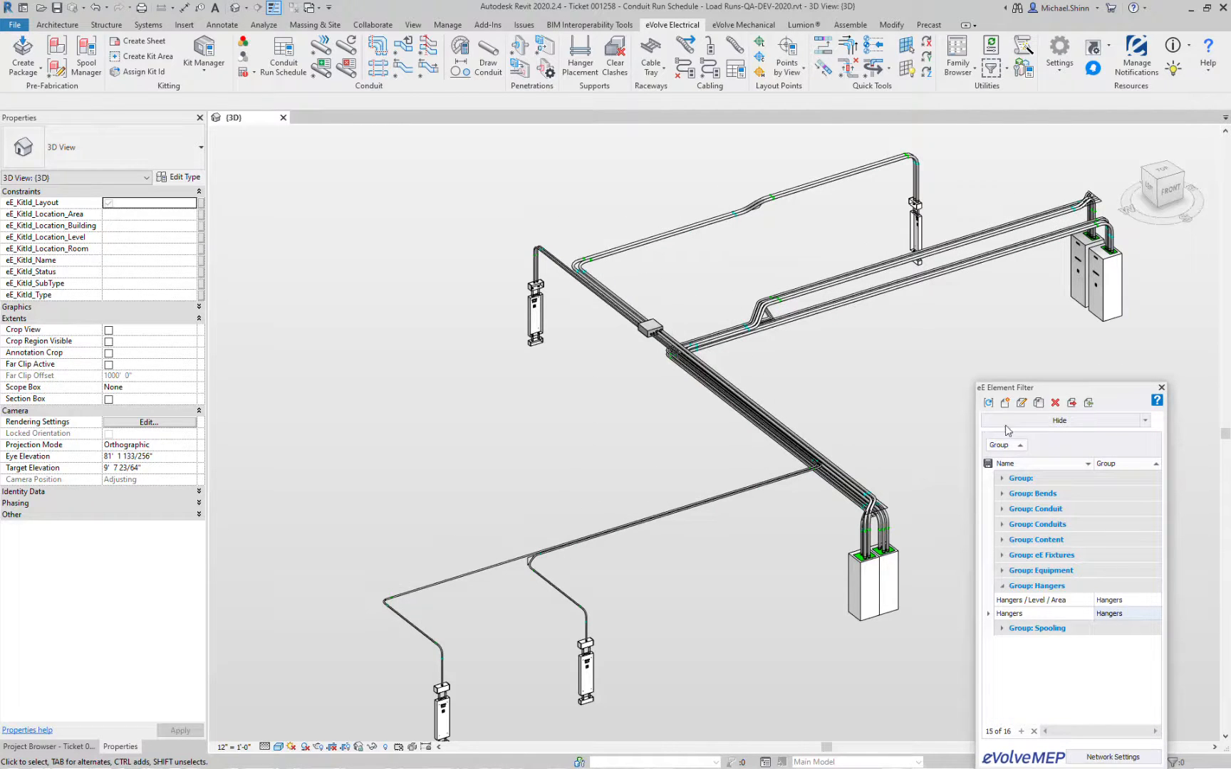
pyautogui.click(1160, 387)
# Delete the loose sample bends lying beside the conduit model
pyautogui.moveTo(1049, 547); pyautogui.dragTo(1037, 473, button='middle')
pyautogui.moveTo(1114, 448); pyautogui.dragTo(1005, 549)
pyautogui.press('Delete')
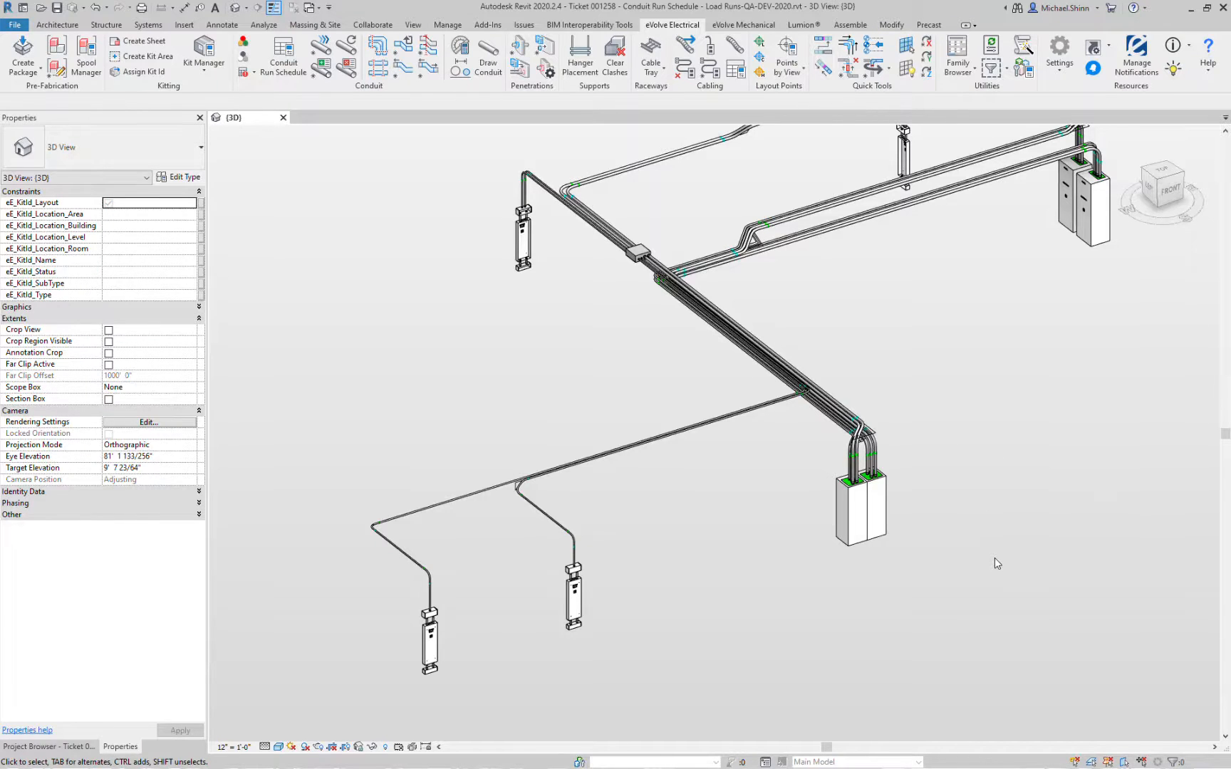
# Examine the stub 90 and kick 90 bends above the two panels and the properties of the 3" stub 90s
pyautogui.keyDown('shift'); pyautogui.moveTo(980, 359); pyautogui.dragTo(976, 424, button='middle'); pyautogui.keyUp('shift')
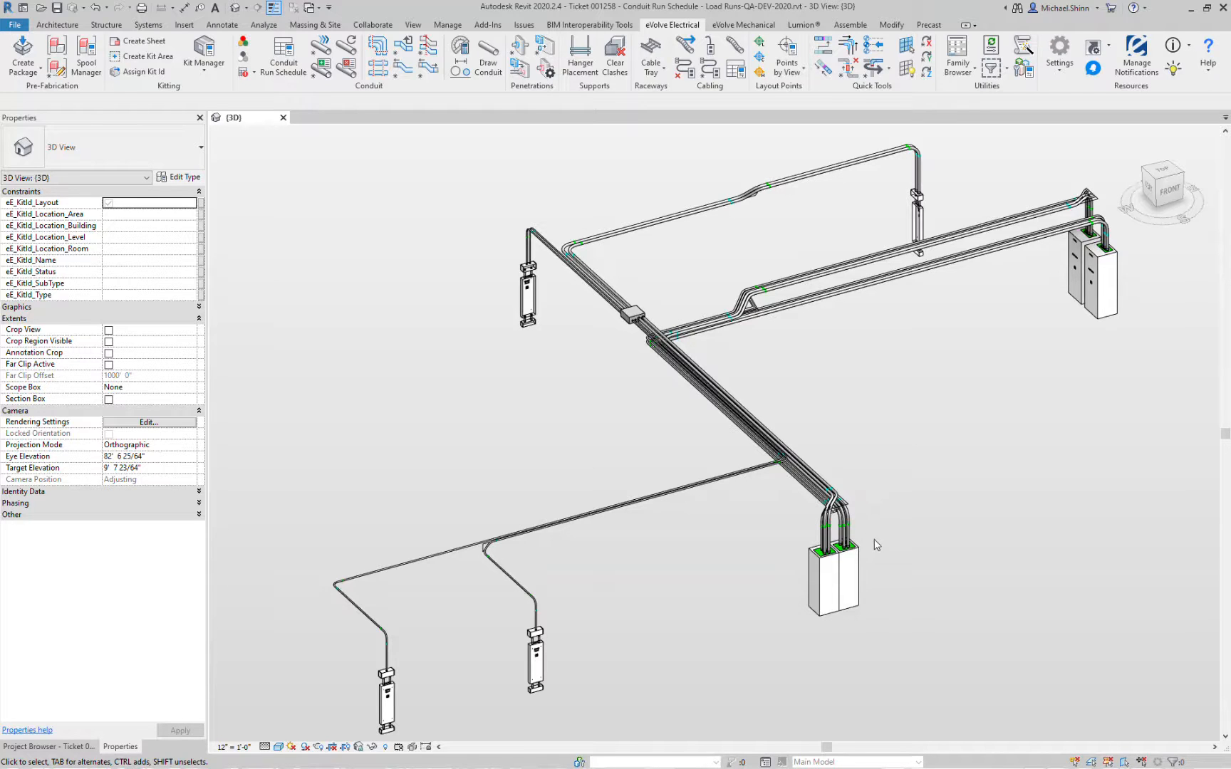
pyautogui.scroll(5, 866, 538)
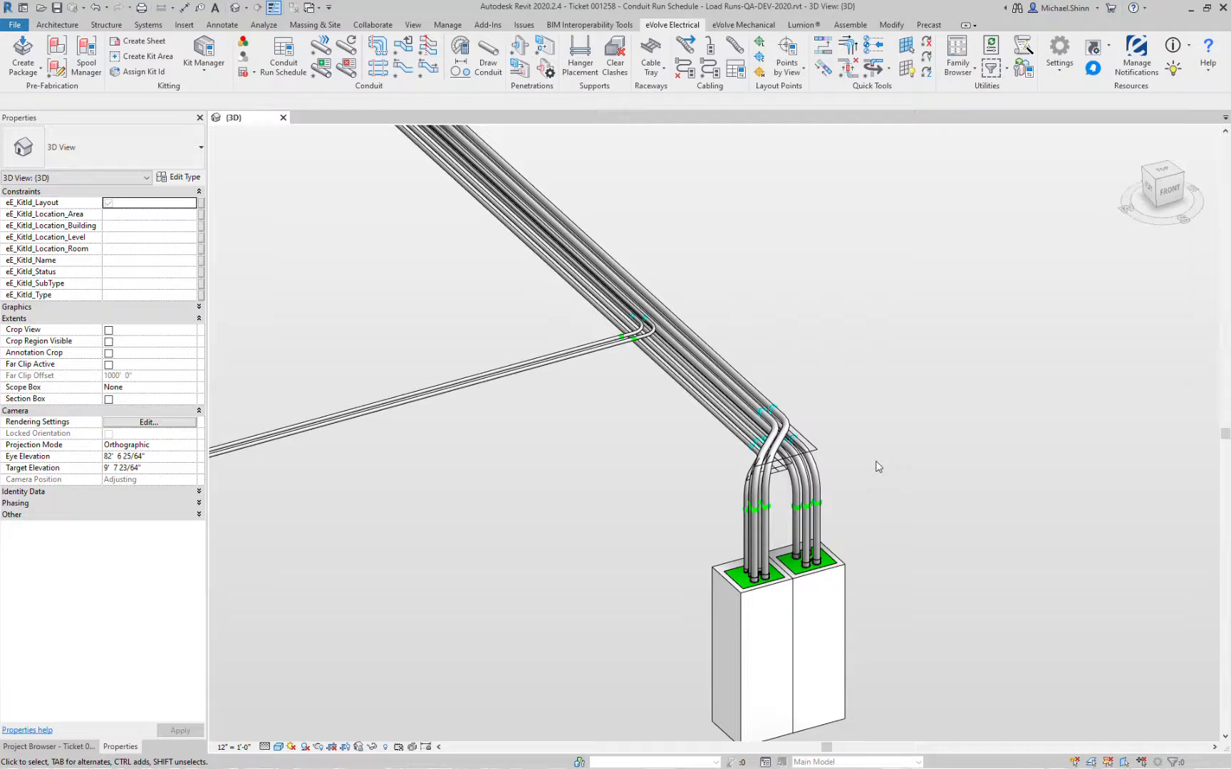
pyautogui.scroll(3, 808, 518)
pyautogui.click(809, 517)
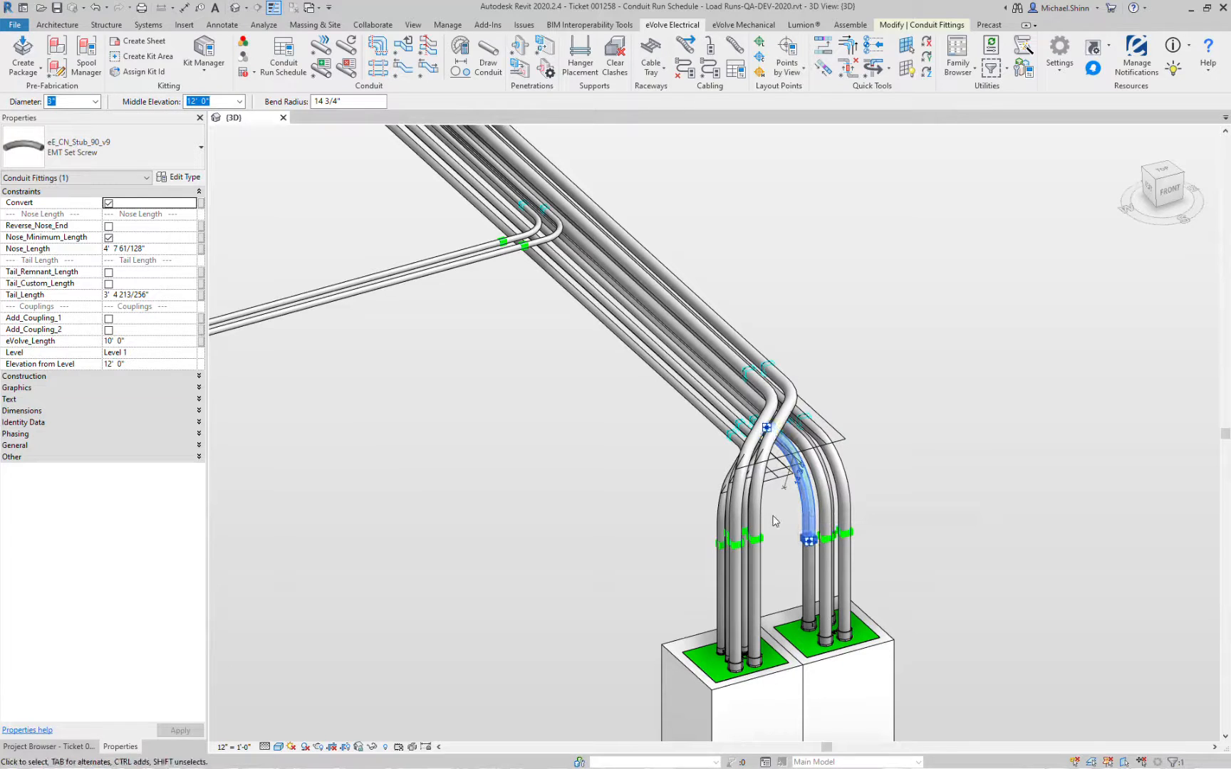
pyautogui.keyDown('shift'); pyautogui.moveTo(776, 519); pyautogui.dragTo(788, 514, button='middle'); pyautogui.keyUp('shift')
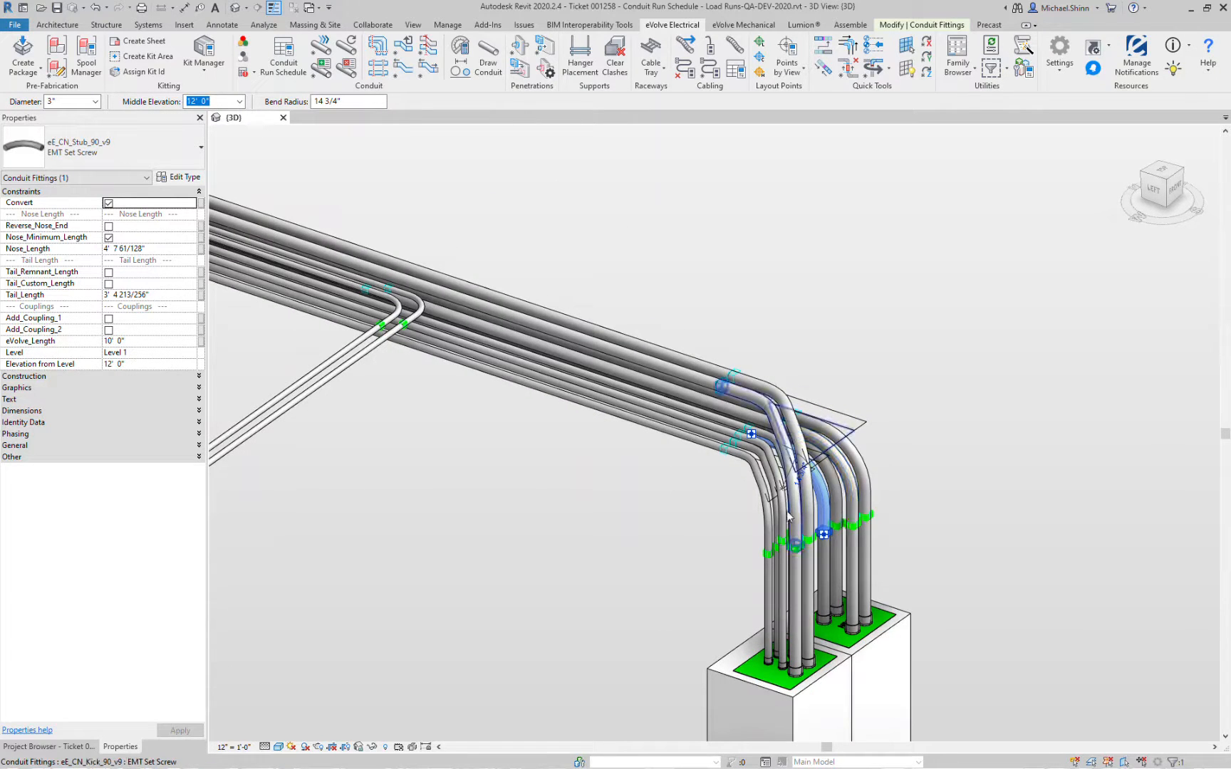
pyautogui.press('Escape')
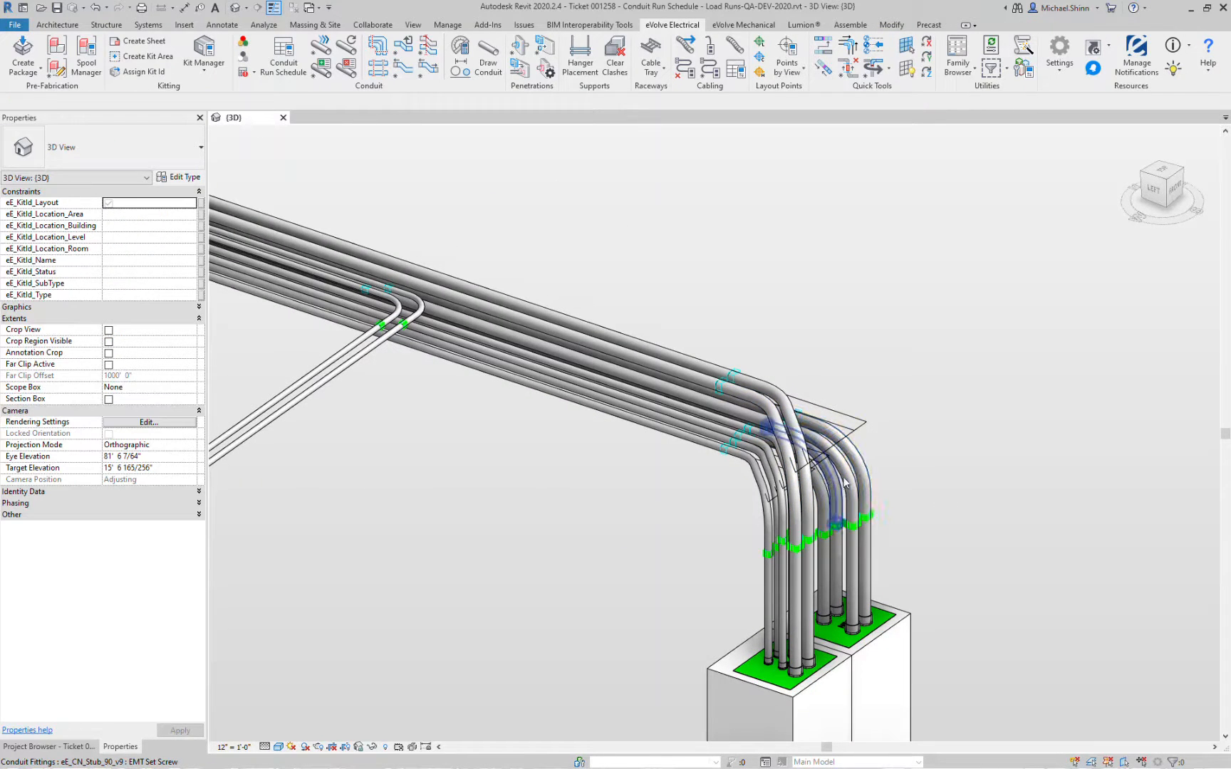
pyautogui.click(843, 478)
pyautogui.moveTo(893, 538); pyautogui.dragTo(891, 488, button='middle')
pyautogui.scroll(3, 905, 484)
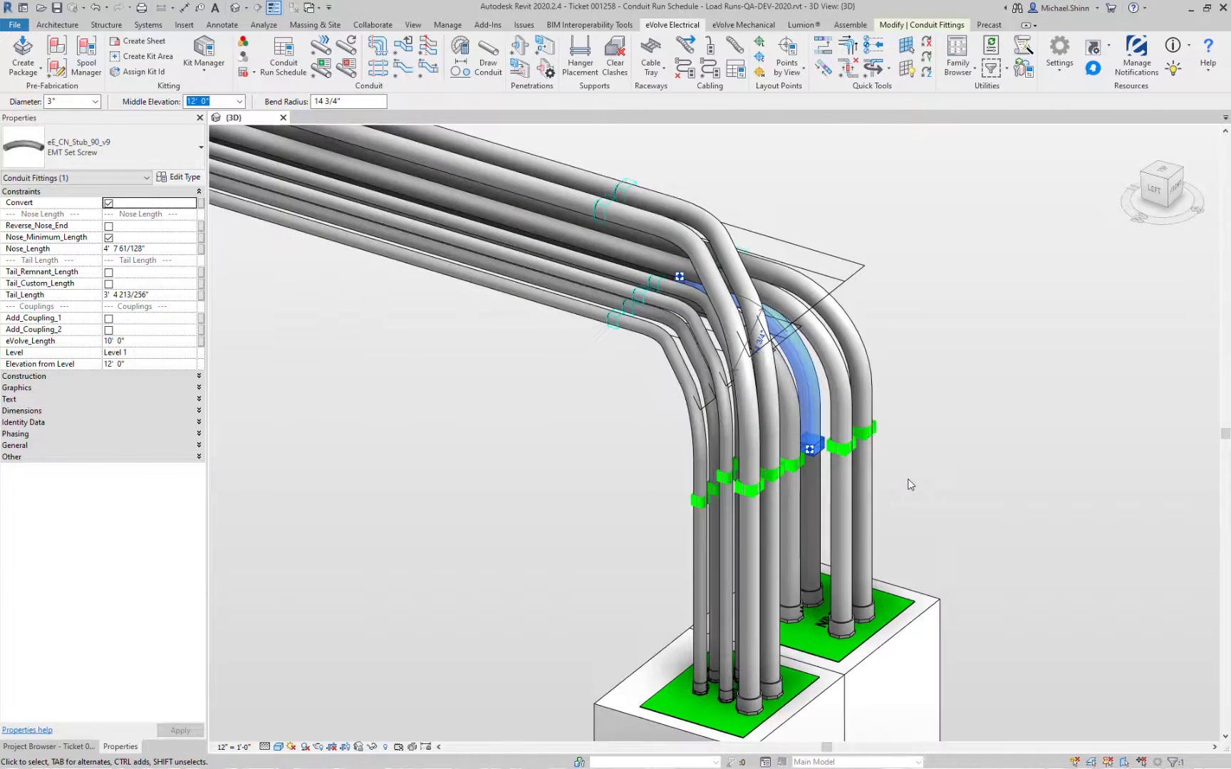
pyautogui.press('Escape')
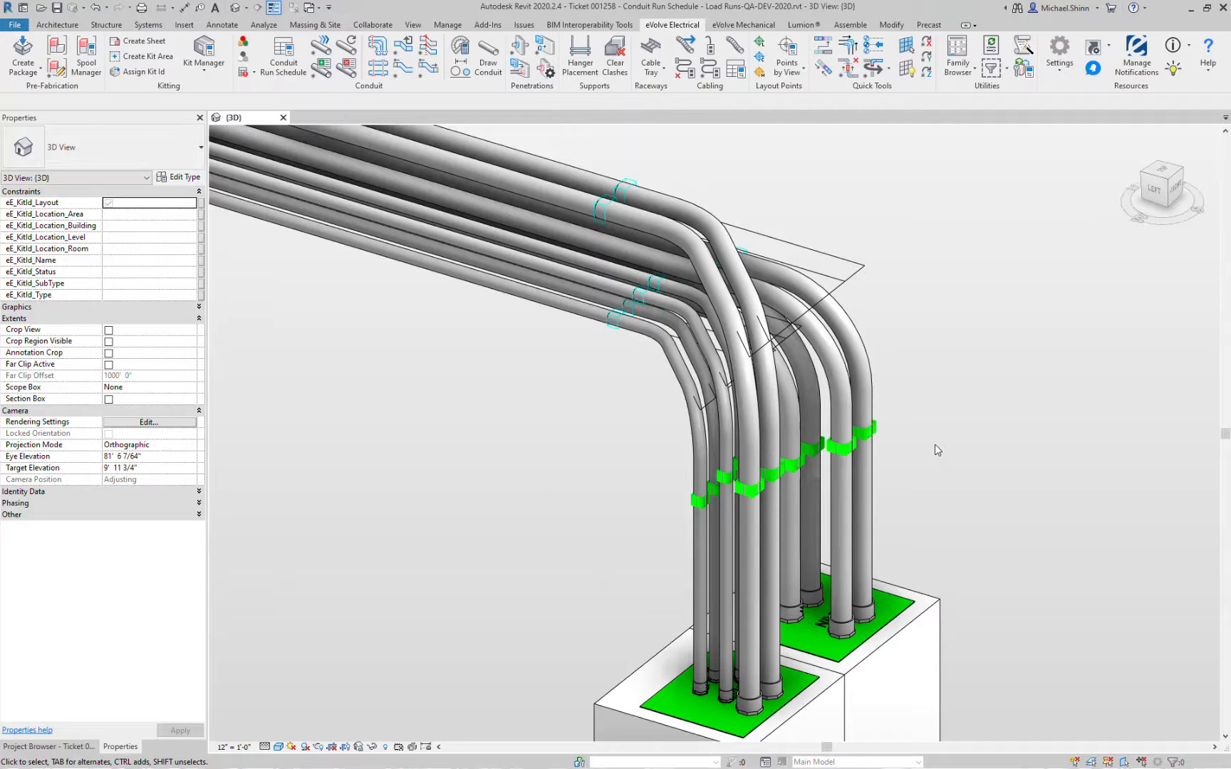
# Delete the ten vertical conduits between the bends and the panel connectors
pyautogui.moveTo(935, 510); pyautogui.dragTo(936, 473, button='middle')
pyautogui.moveTo(952, 490); pyautogui.dragTo(708, 497)
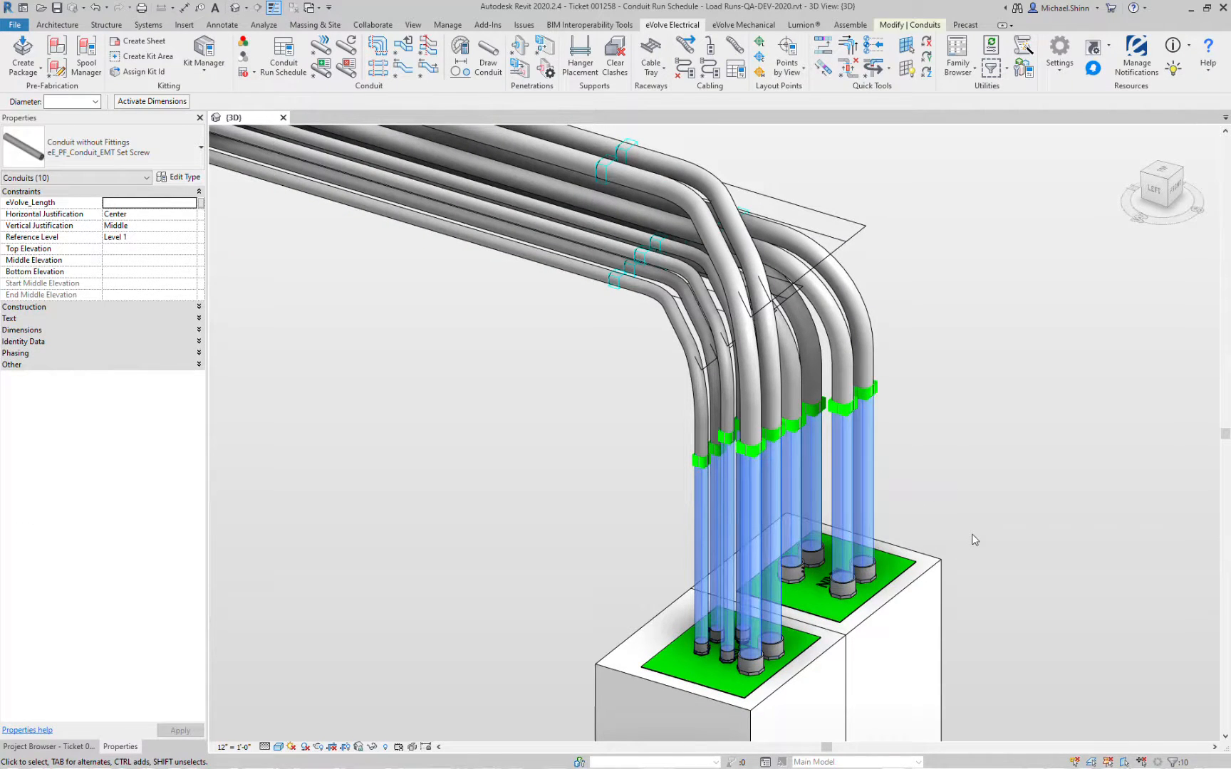
pyautogui.press('Delete')
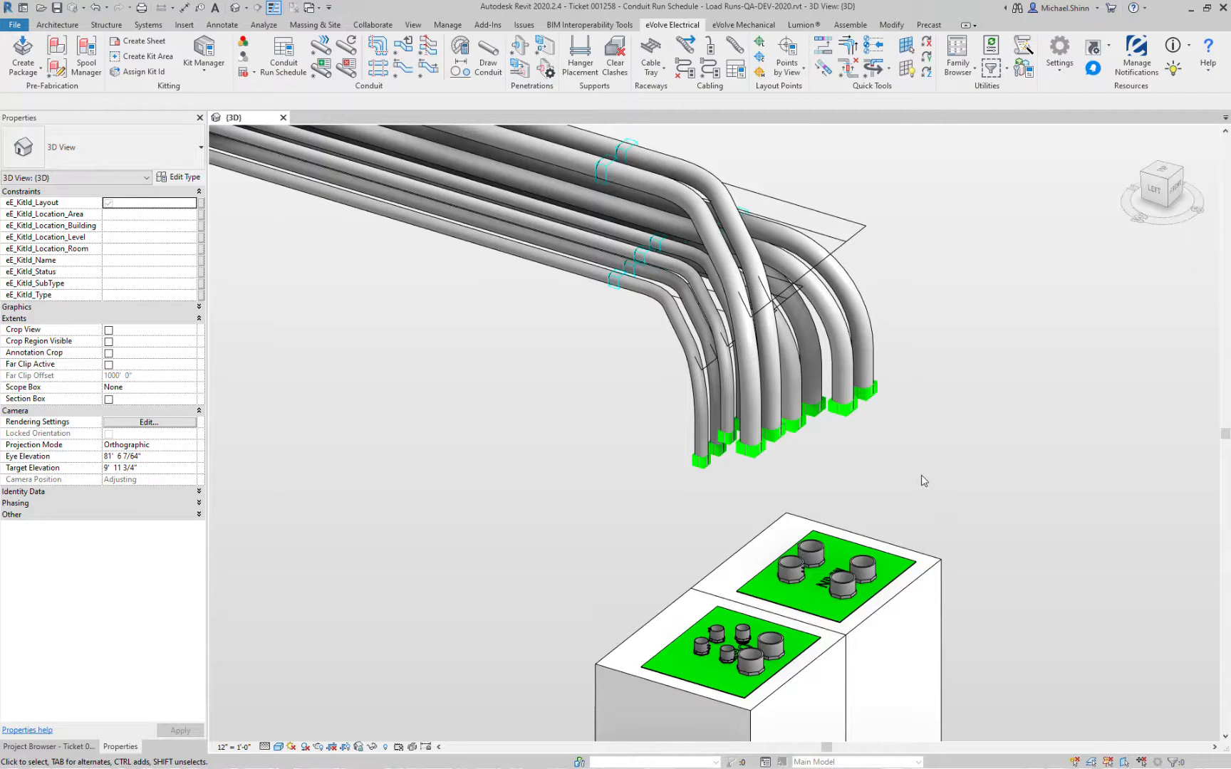
# Try Tail_Remnant_Length on and Nose_Minimum_Length off for the outermost 2" kick 90, and undo back to before the vertical conduits were deleted
pyautogui.click(697, 461)
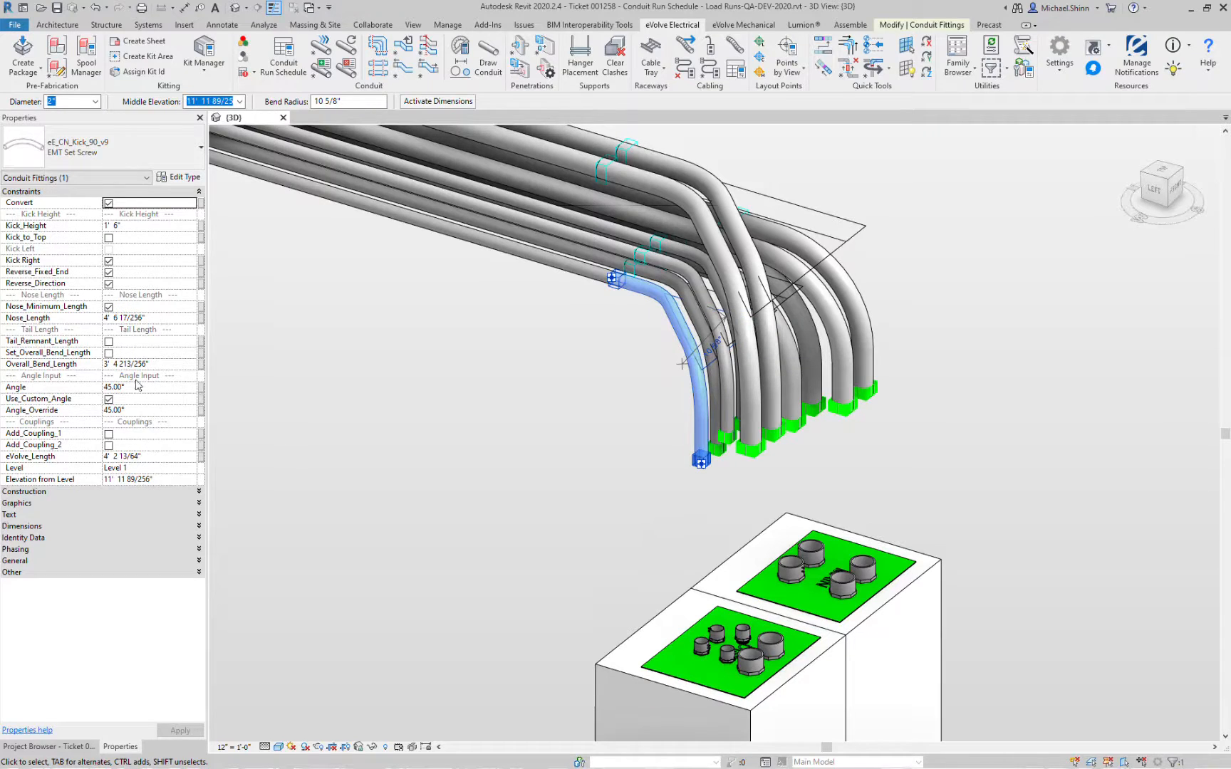
pyautogui.click(109, 342)
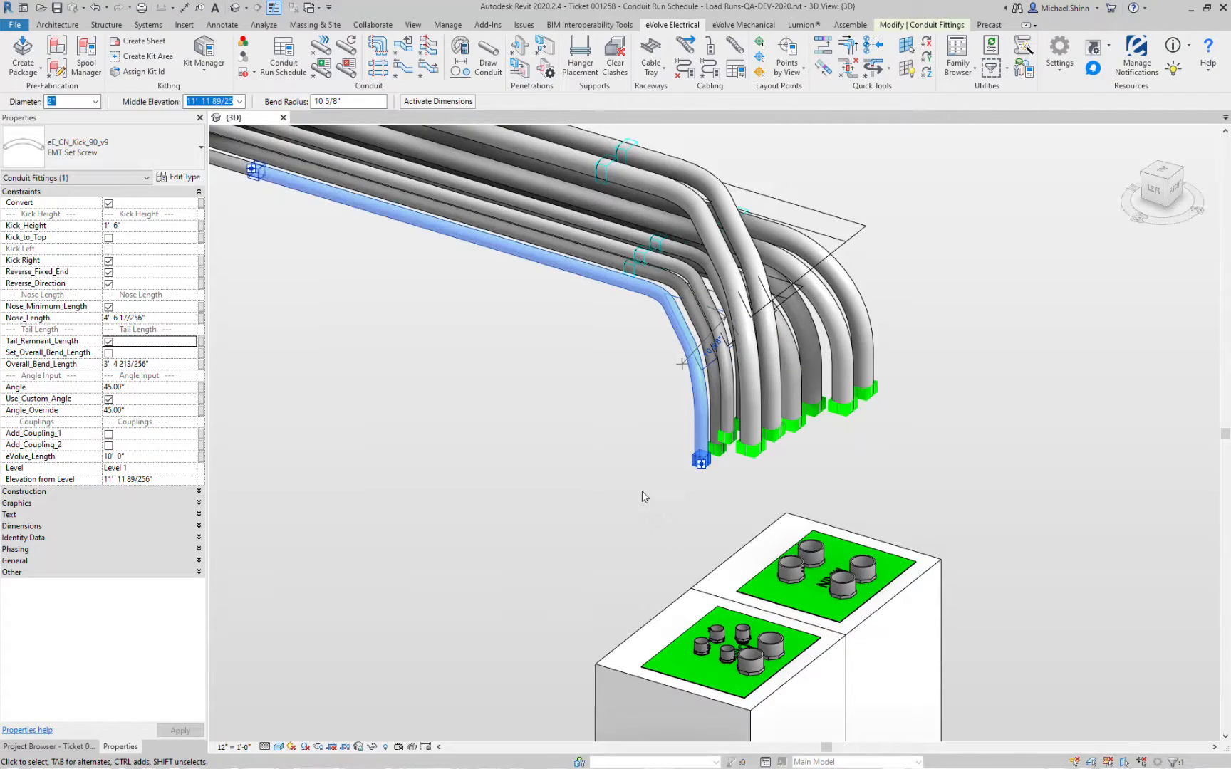
pyautogui.click(107, 307)
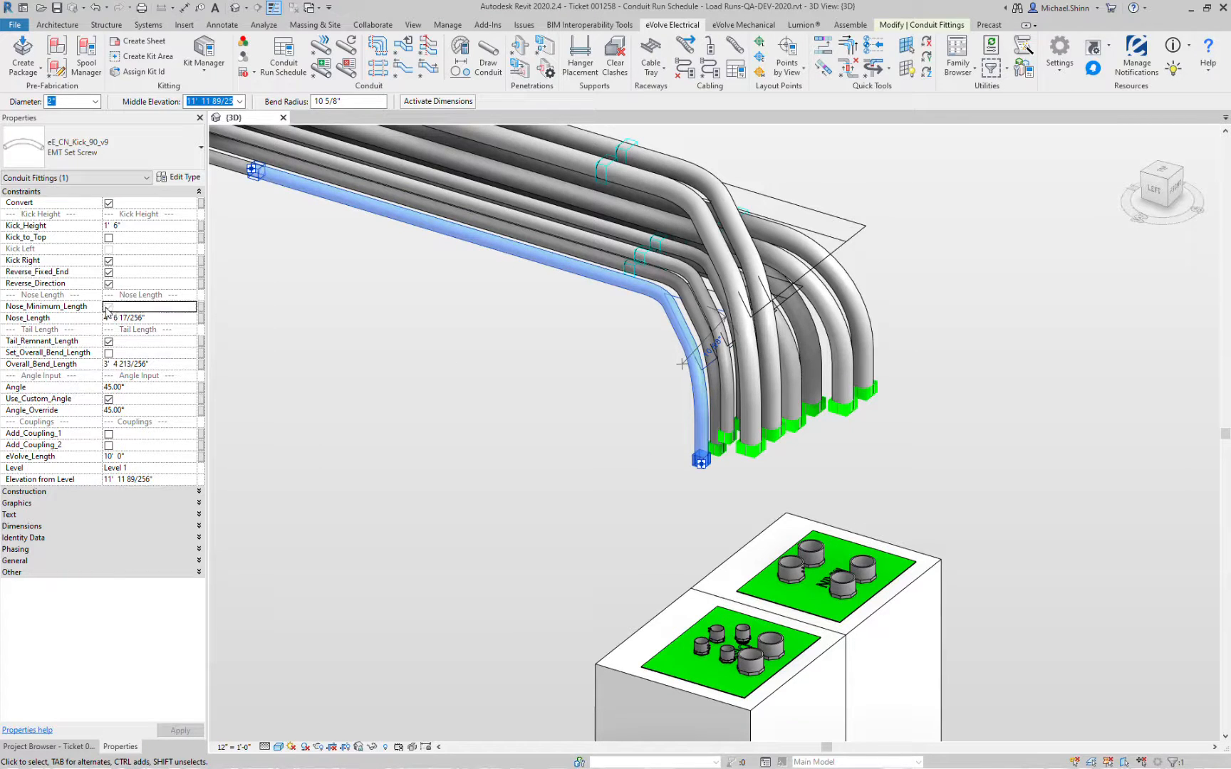
pyautogui.click(628, 456)
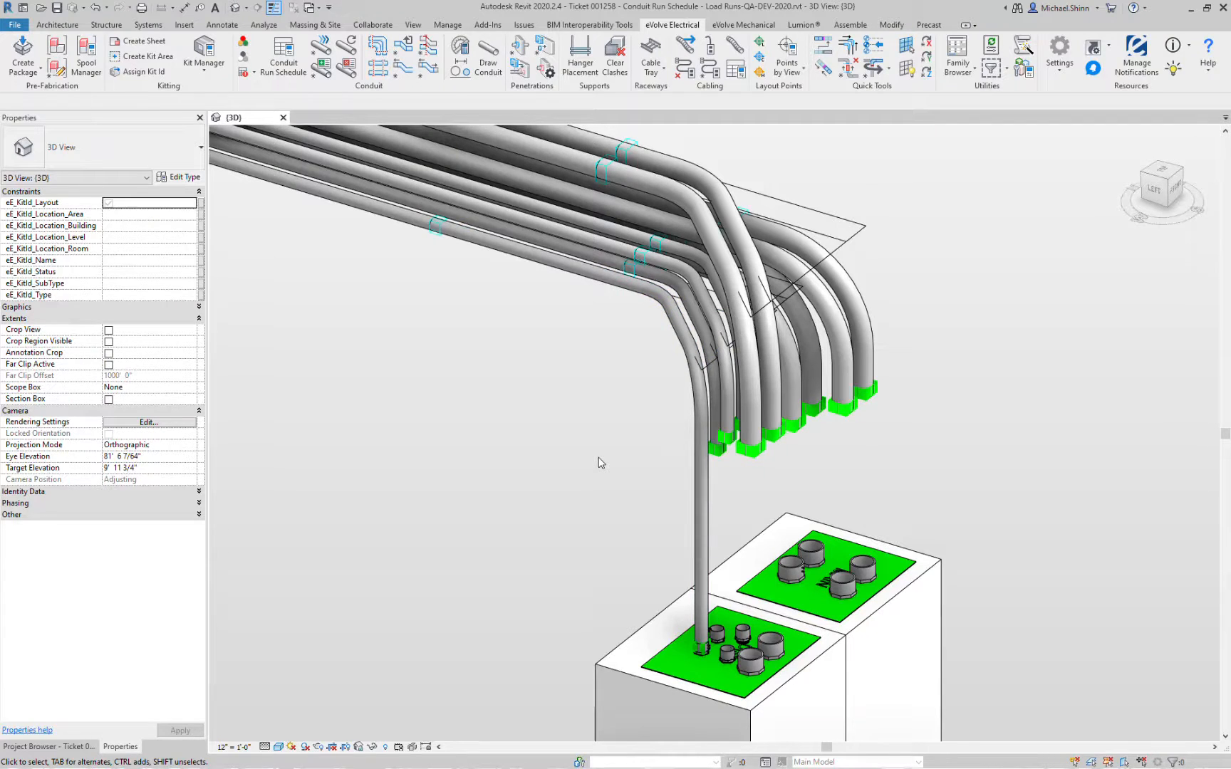
pyautogui.hotkey('ctrl', 'z')
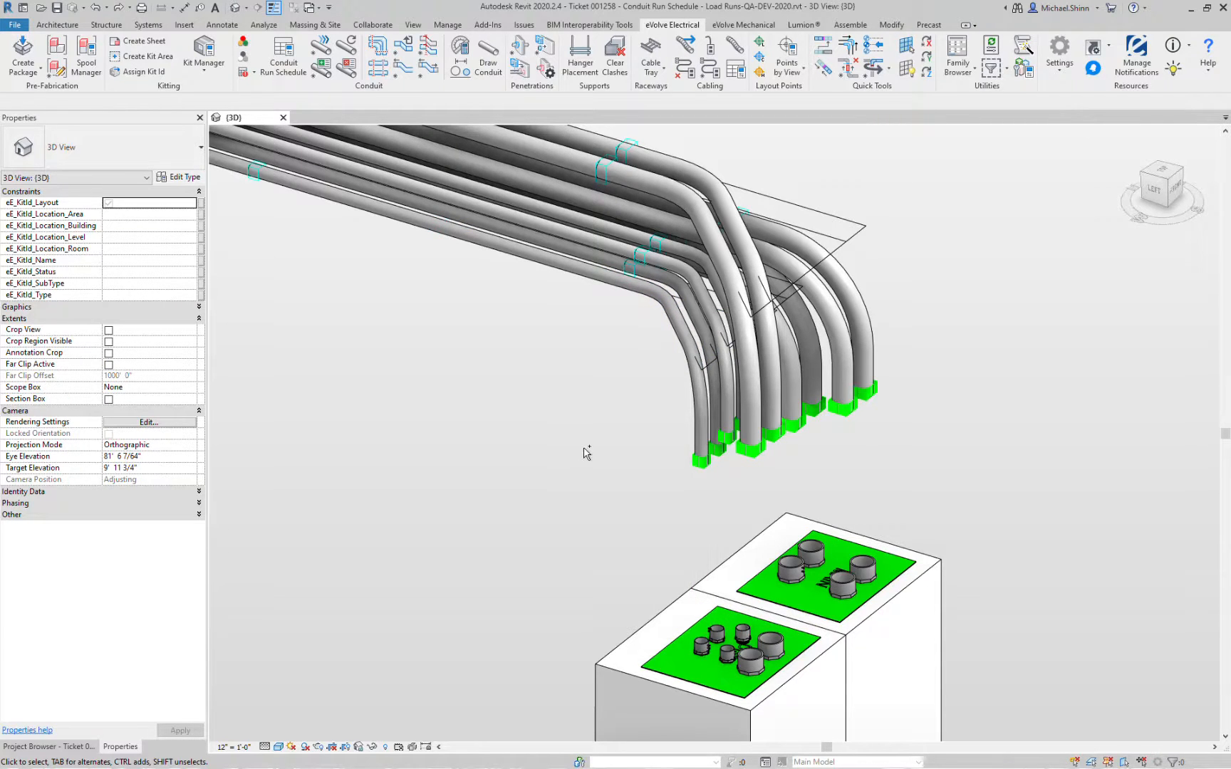
pyautogui.hotkey('ctrl', 'y')
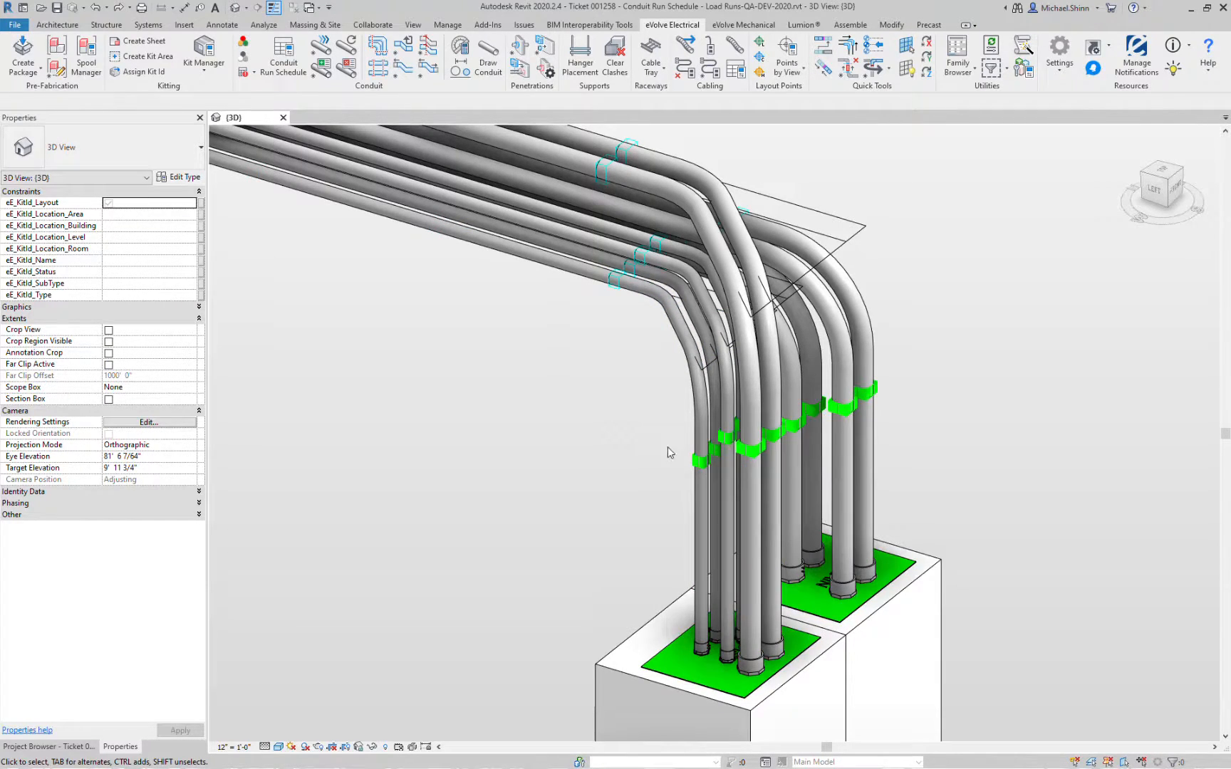
# Optimize the nose and tail lengths of all the bends dropping into the two panels in one multiple selection
pyautogui.moveTo(363, 86); pyautogui.dragTo(354, 204)
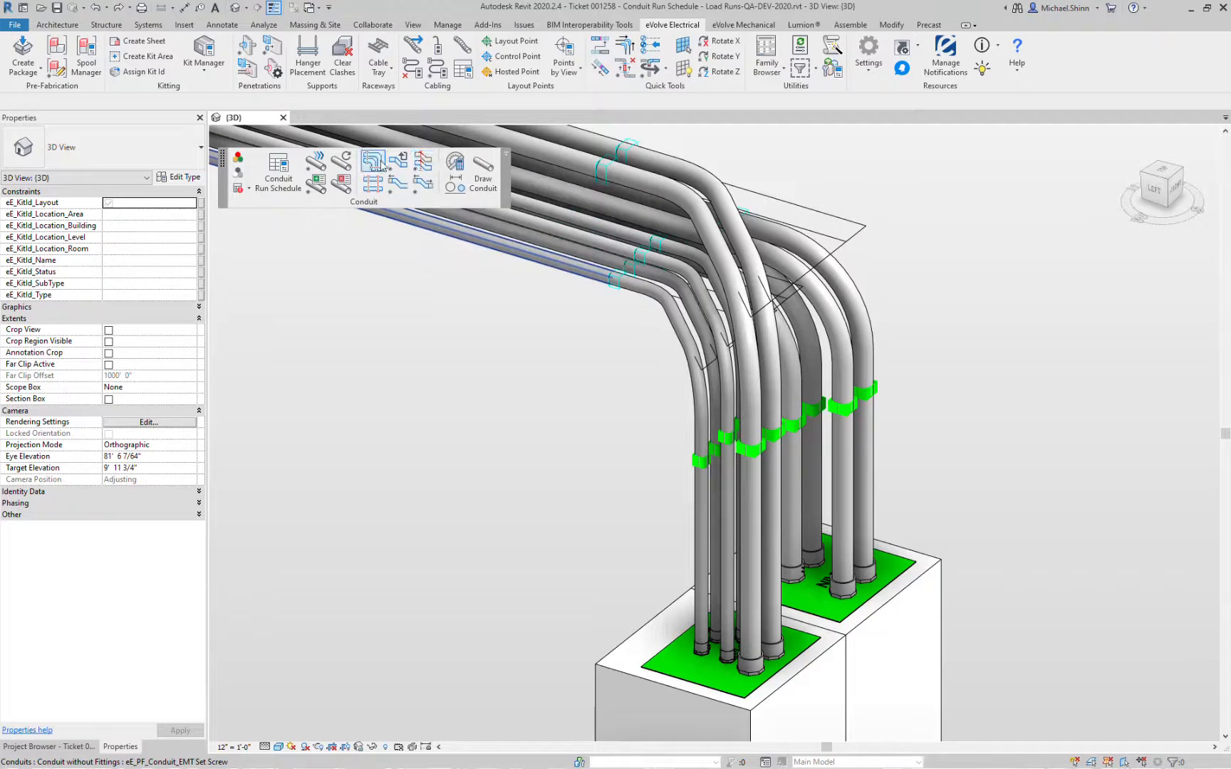
pyautogui.click(422, 187)
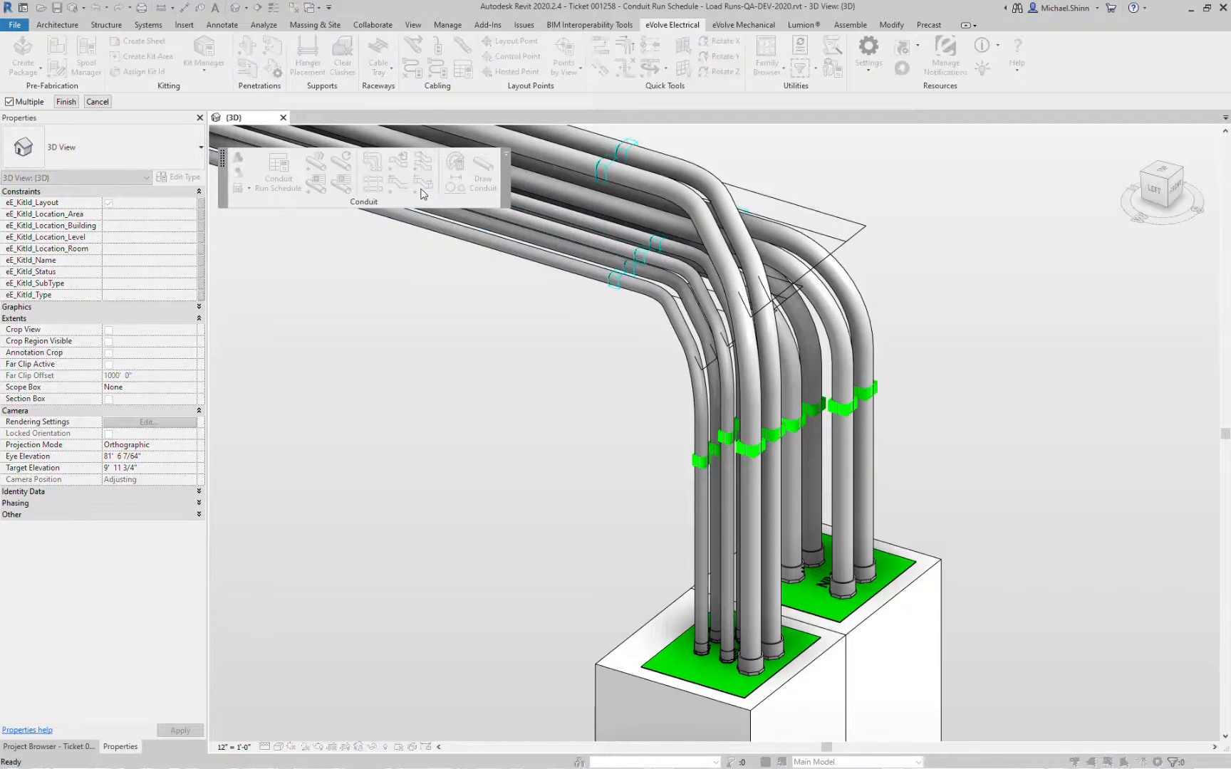
pyautogui.moveTo(469, 340); pyautogui.dragTo(484, 420, button='middle')
pyautogui.moveTo(1013, 484); pyautogui.dragTo(602, 377)
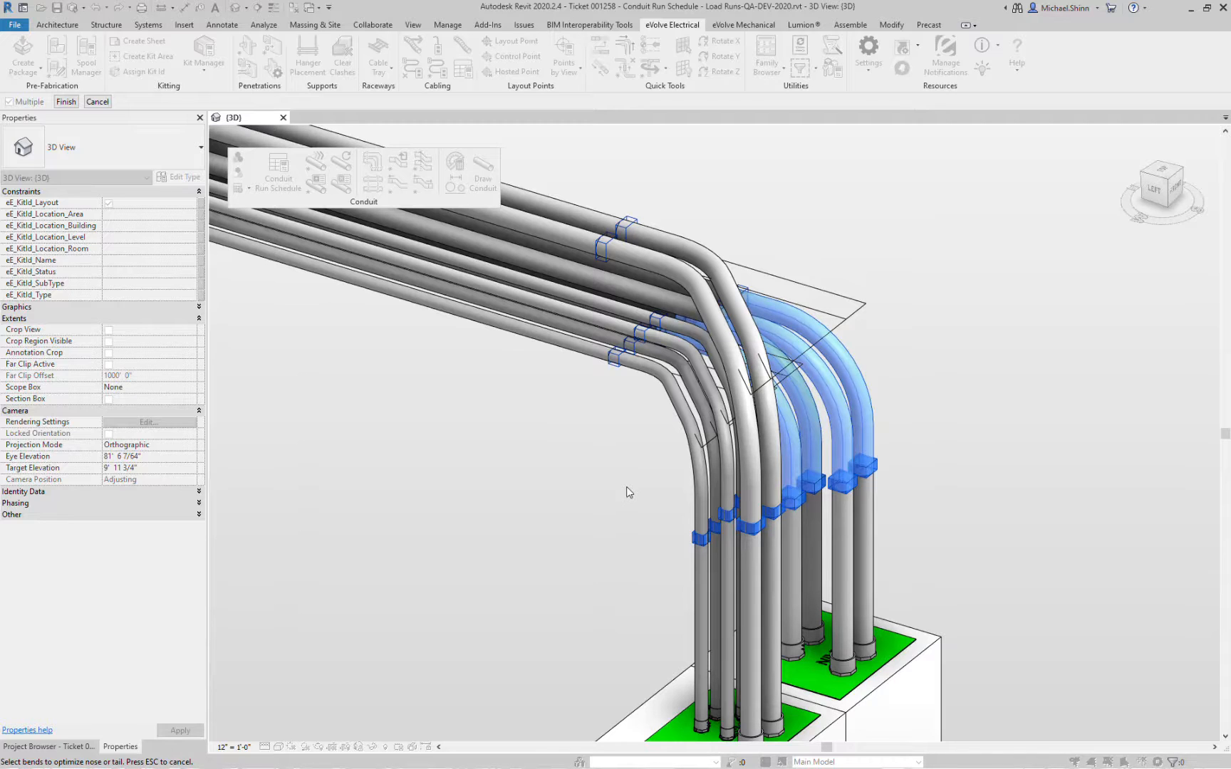
pyautogui.moveTo(980, 496); pyautogui.dragTo(525, 324)
pyautogui.click(67, 102)
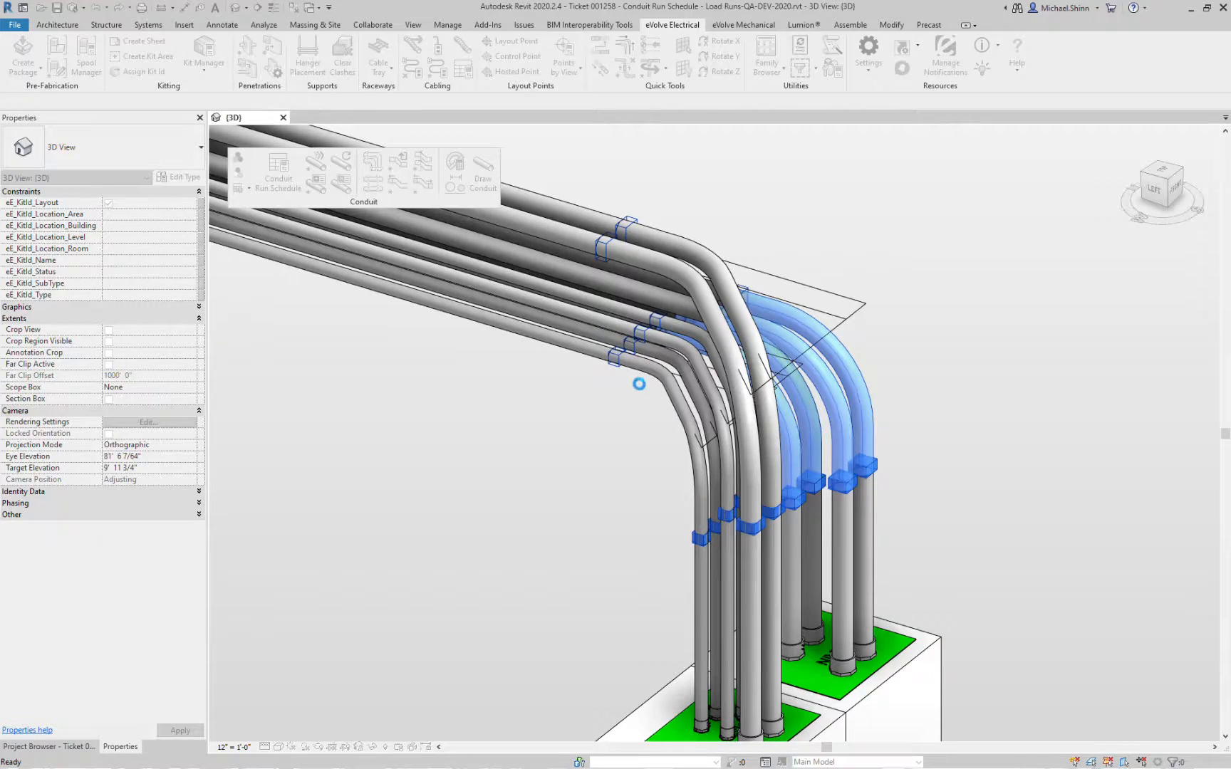
pyautogui.press('Escape')
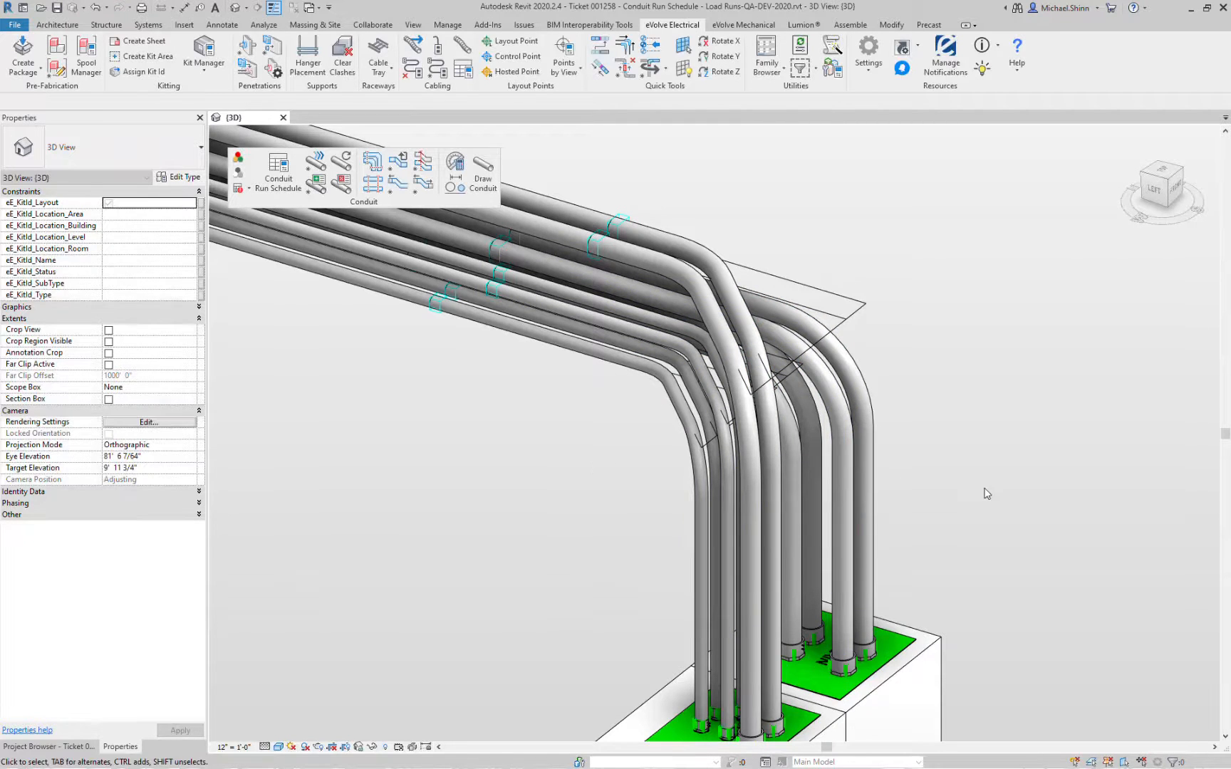
# Temporarily isolate the ten bends dropping into the two panels and examine them on their own
pyautogui.moveTo(983, 488); pyautogui.dragTo(653, 480)
pyautogui.keyDown('shift'); pyautogui.moveTo(618, 570); pyautogui.dragTo(773, 533, button='middle'); pyautogui.keyUp('shift')
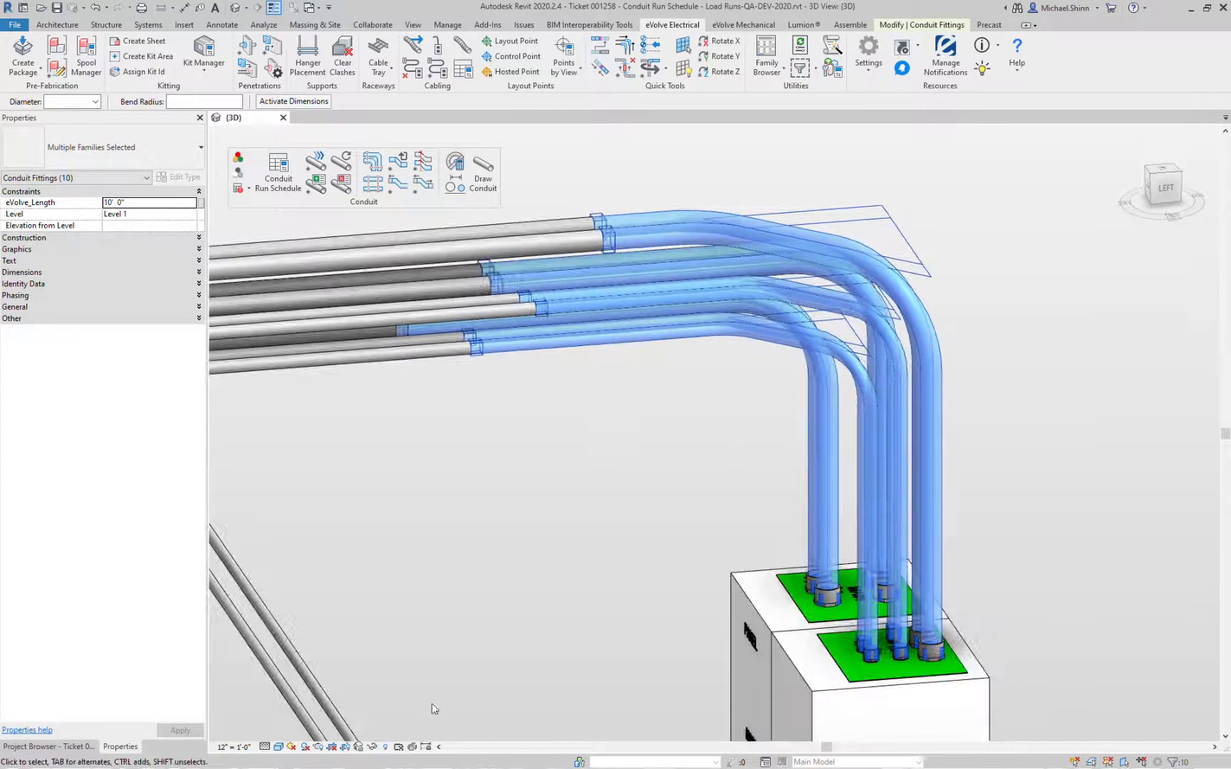
pyautogui.click(372, 747)
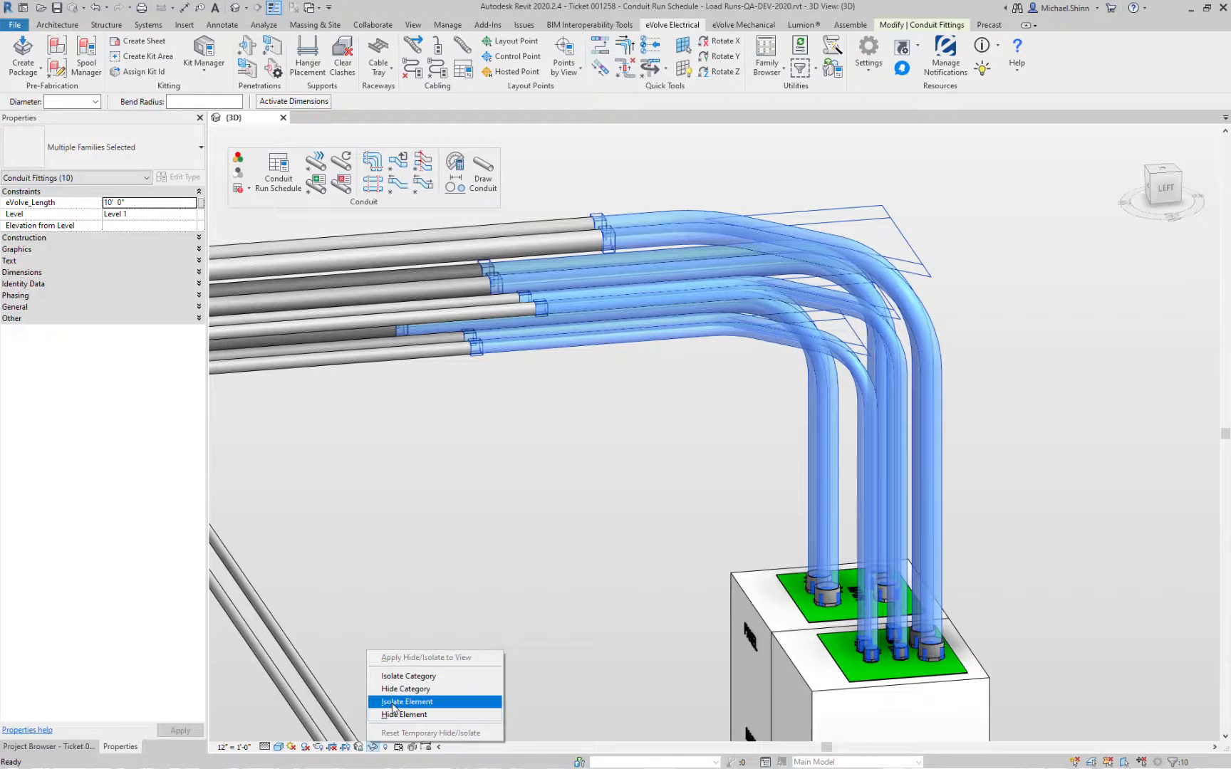
pyautogui.click(398, 708)
pyautogui.keyDown('shift'); pyautogui.moveTo(768, 509); pyautogui.dragTo(720, 527, button='middle'); pyautogui.keyUp('shift')
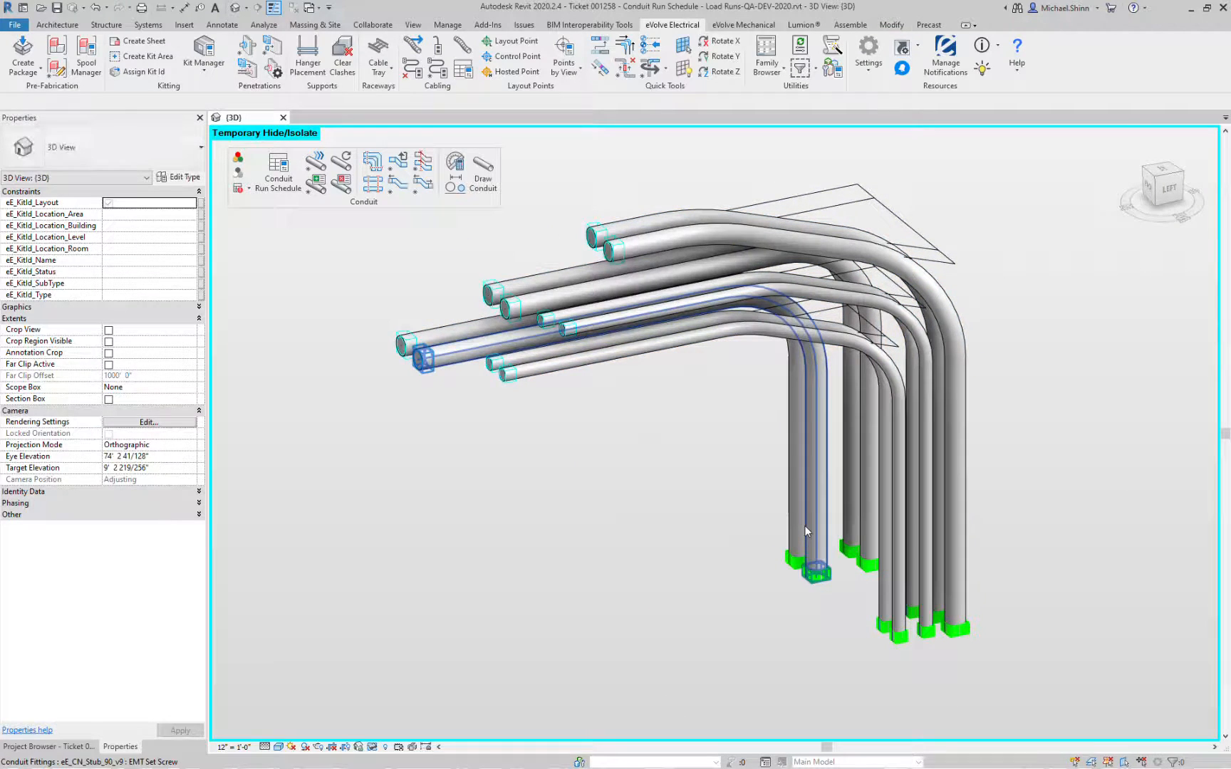
# Restore the full view and optimize the nose and tail lengths of all ten panel bends again
pyautogui.scroll(5, 805, 525)
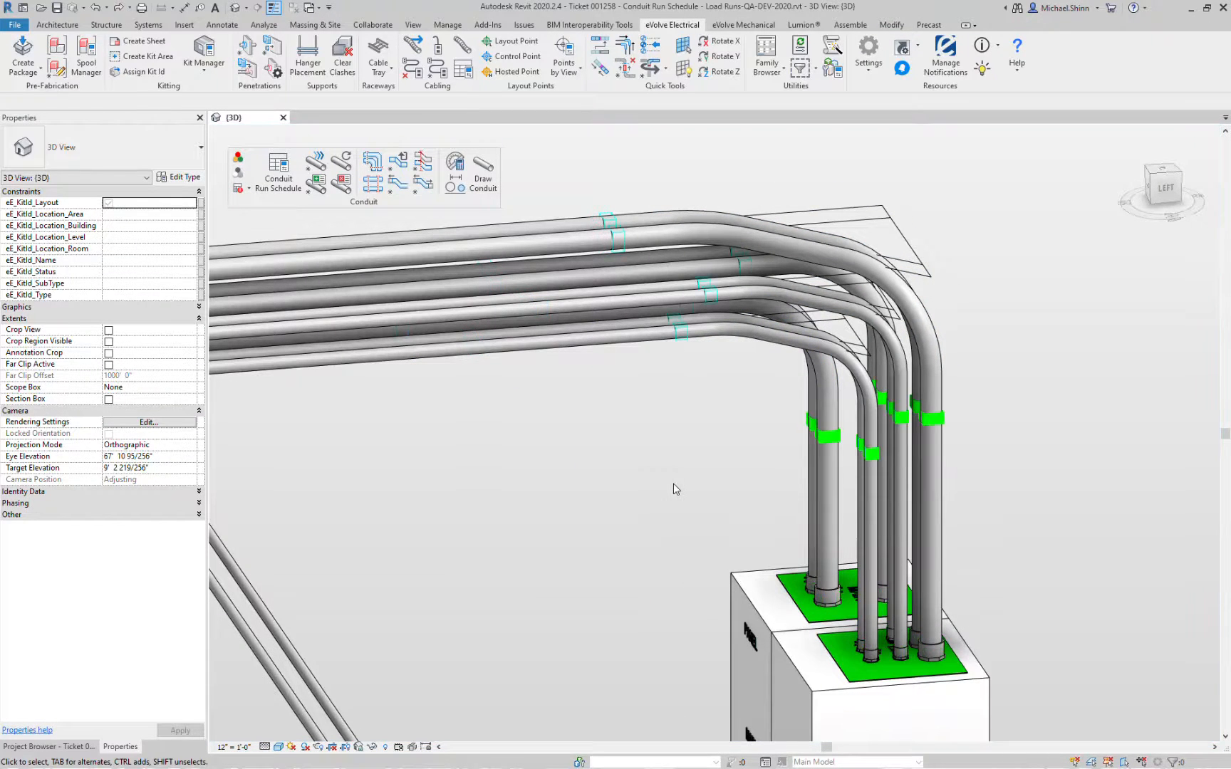
pyautogui.moveTo(679, 479); pyautogui.dragTo(677, 448, button='middle')
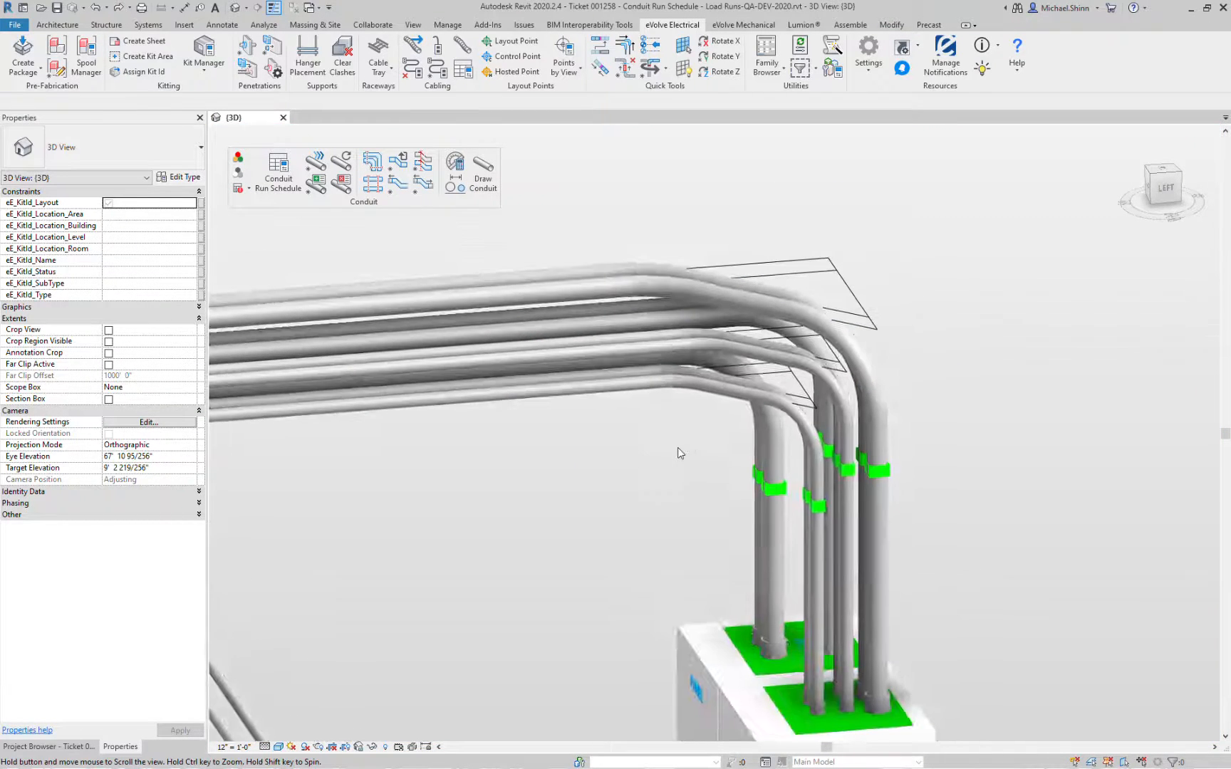
pyautogui.click(423, 184)
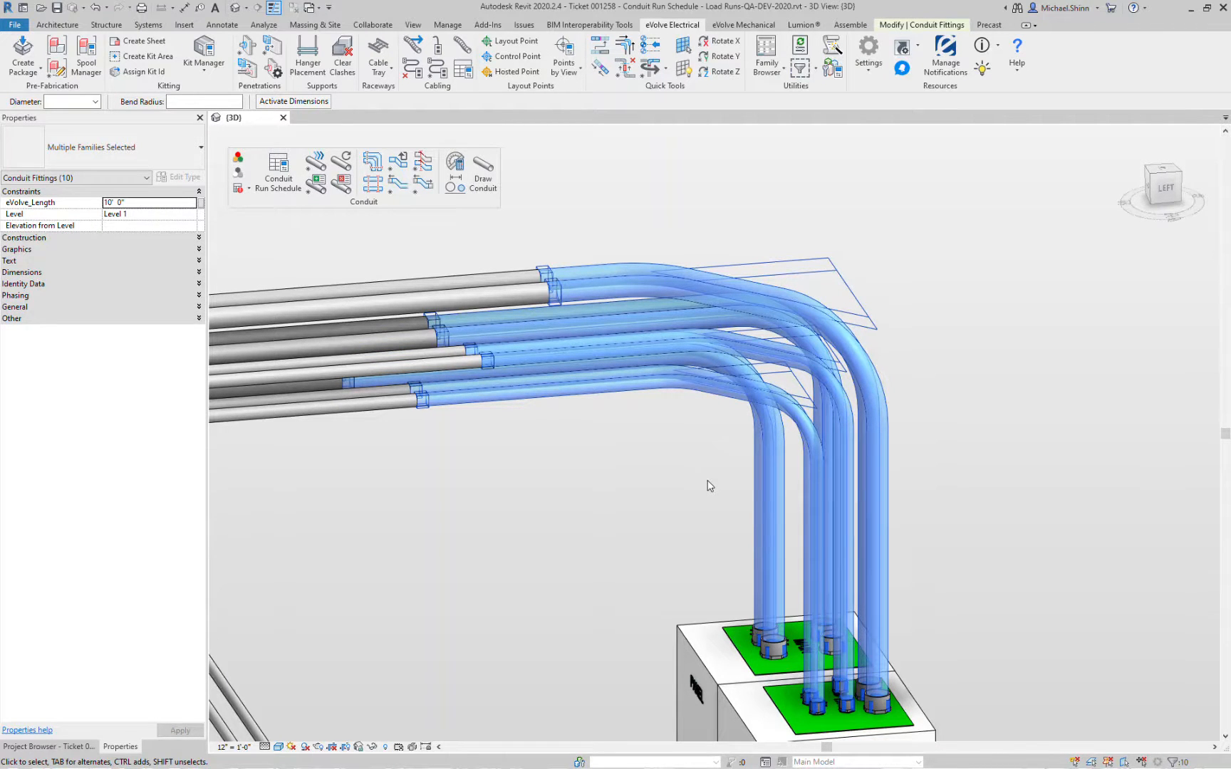
pyautogui.keyDown('shift'); pyautogui.moveTo(708, 481); pyautogui.dragTo(673, 475, button='middle'); pyautogui.keyUp('shift')
pyautogui.click(664, 444)
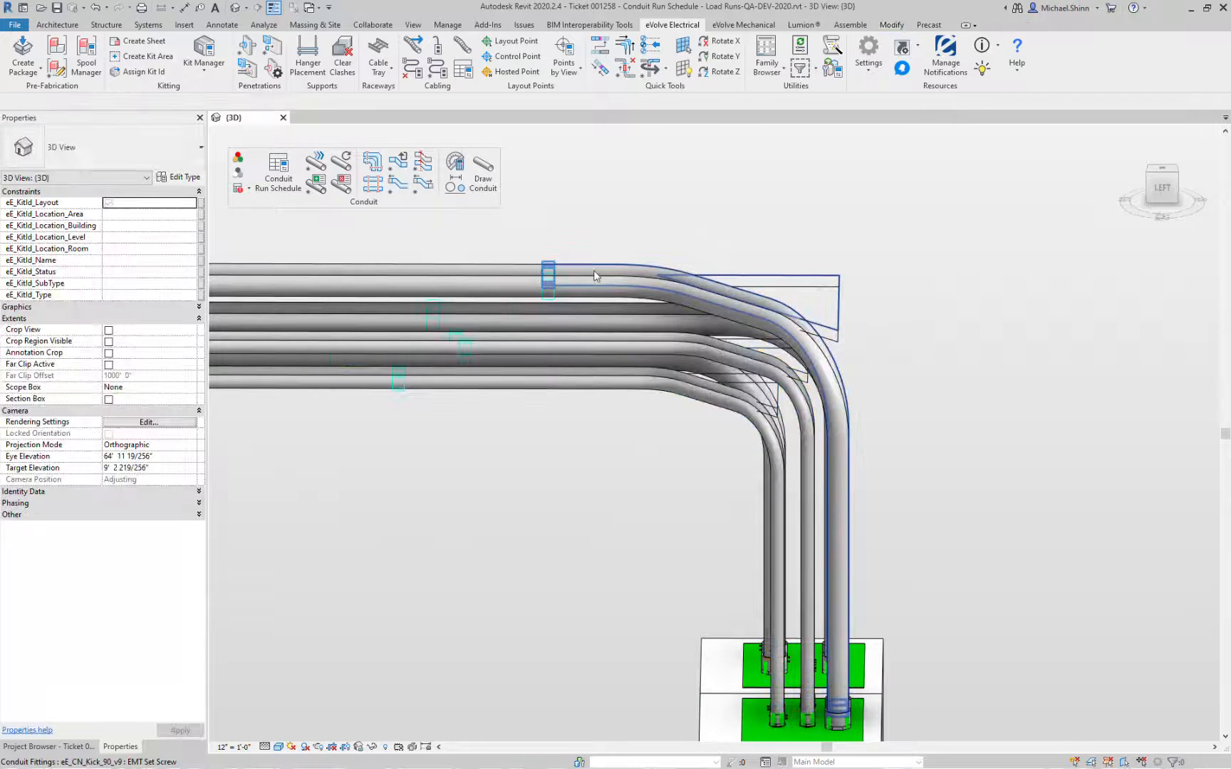
# Examine the properties of the two 3" kick 90s and the uneven horizontal ends of all ten panel bends
pyautogui.click(596, 276)
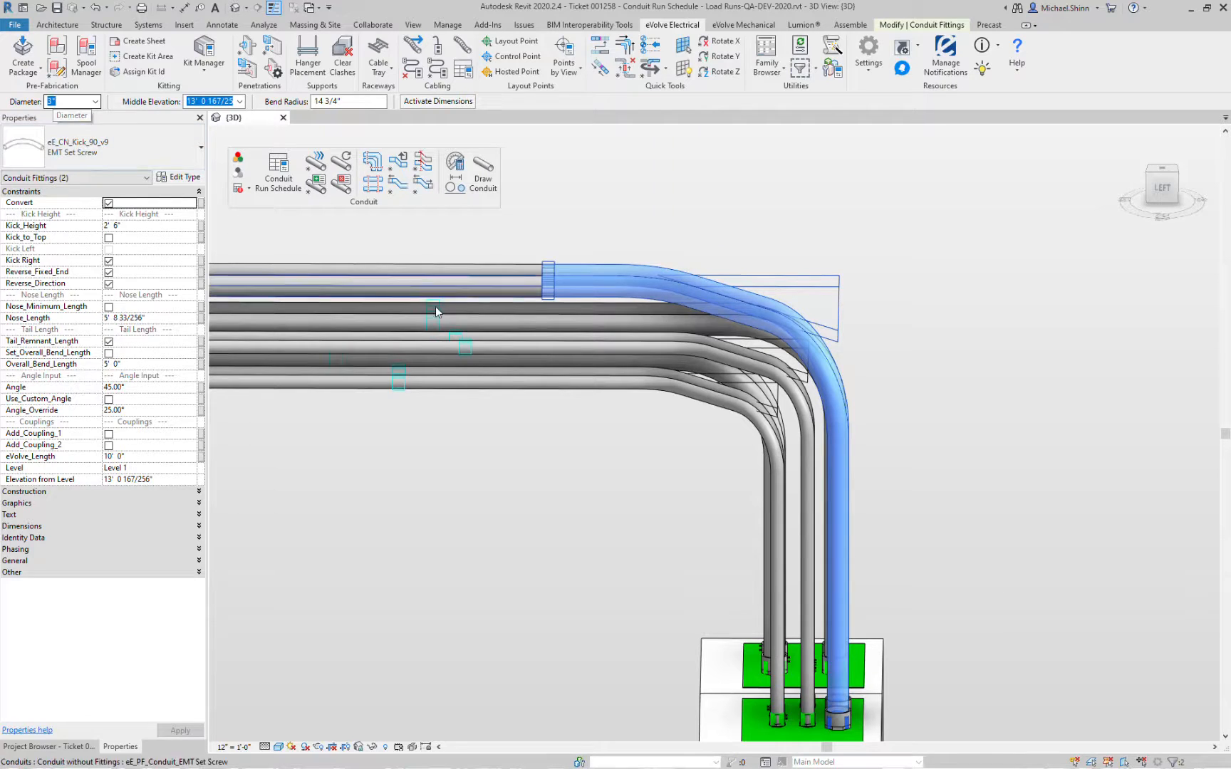
pyautogui.click(627, 450)
pyautogui.moveTo(689, 209); pyautogui.dragTo(625, 437)
pyautogui.keyDown('shift'); pyautogui.moveTo(665, 402); pyautogui.dragTo(676, 481, button='middle'); pyautogui.keyUp('shift')
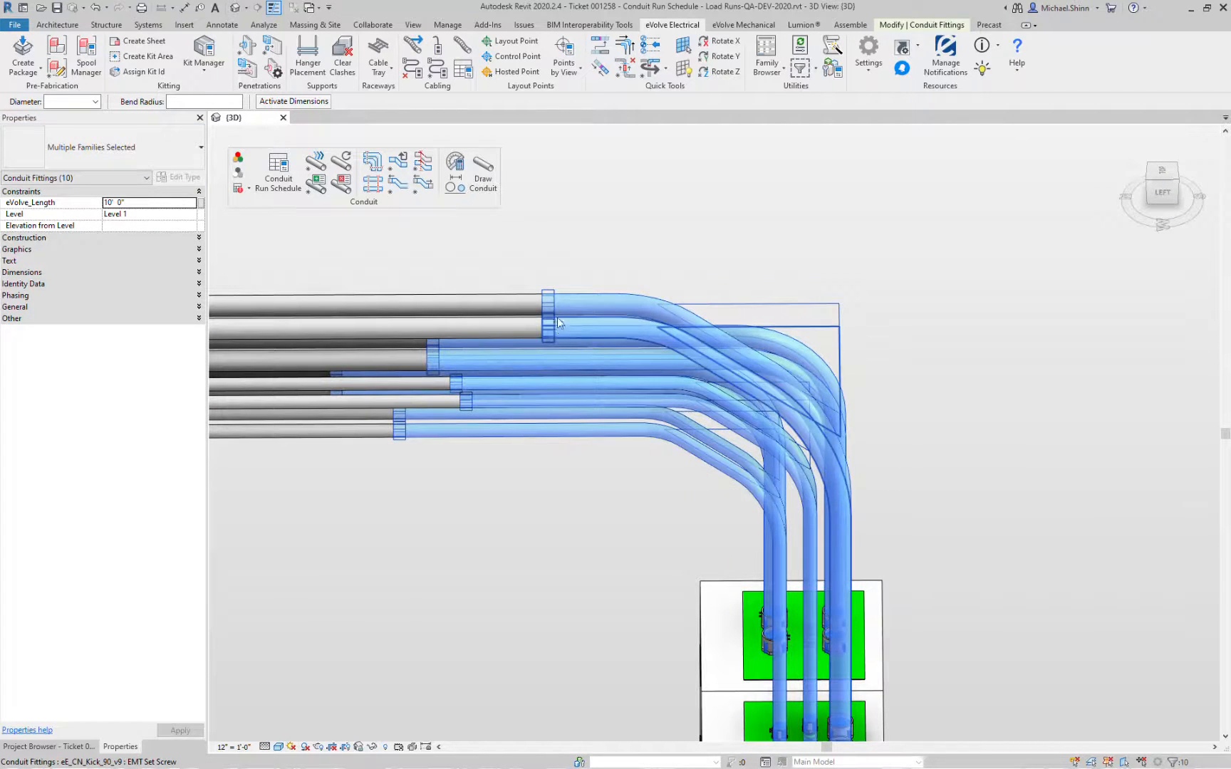
pyautogui.click(26, 238)
pyautogui.press('Escape')
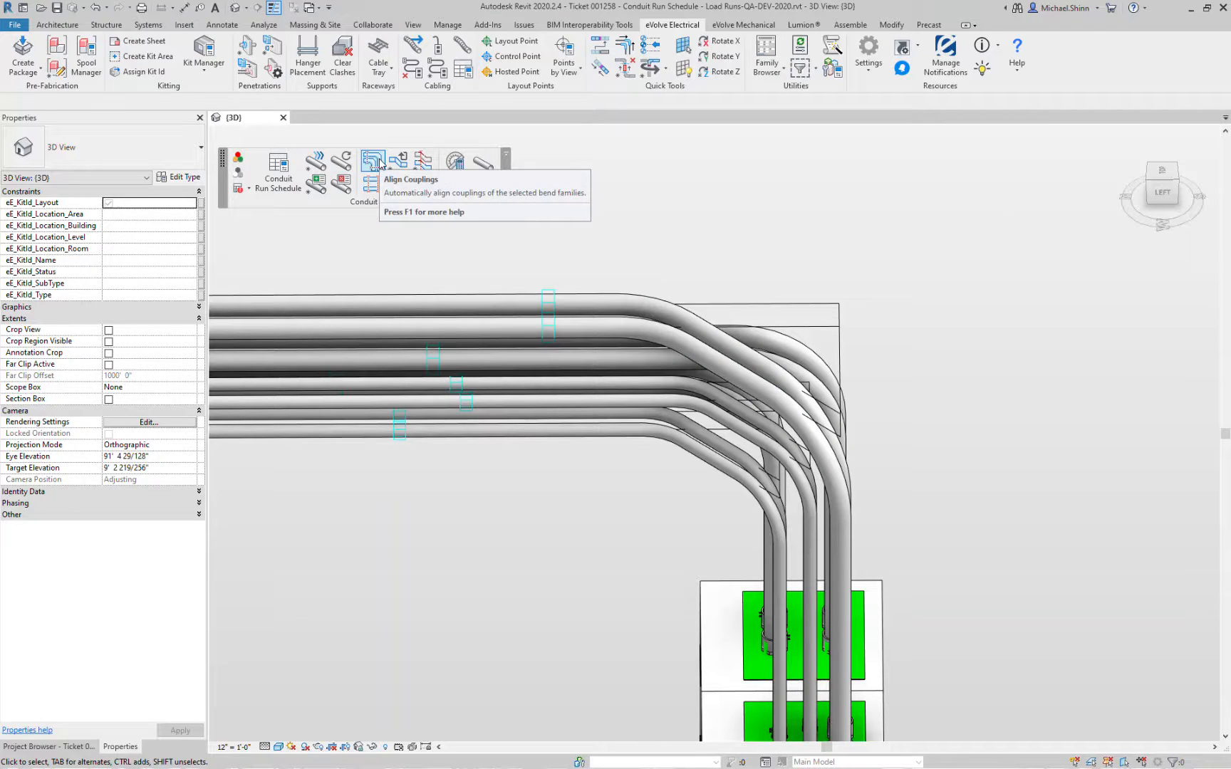
# Align the couplings of all ten panel bends in one multiple selection, using the end of the uppermost 3" kick 90 as reference
pyautogui.click(380, 160)
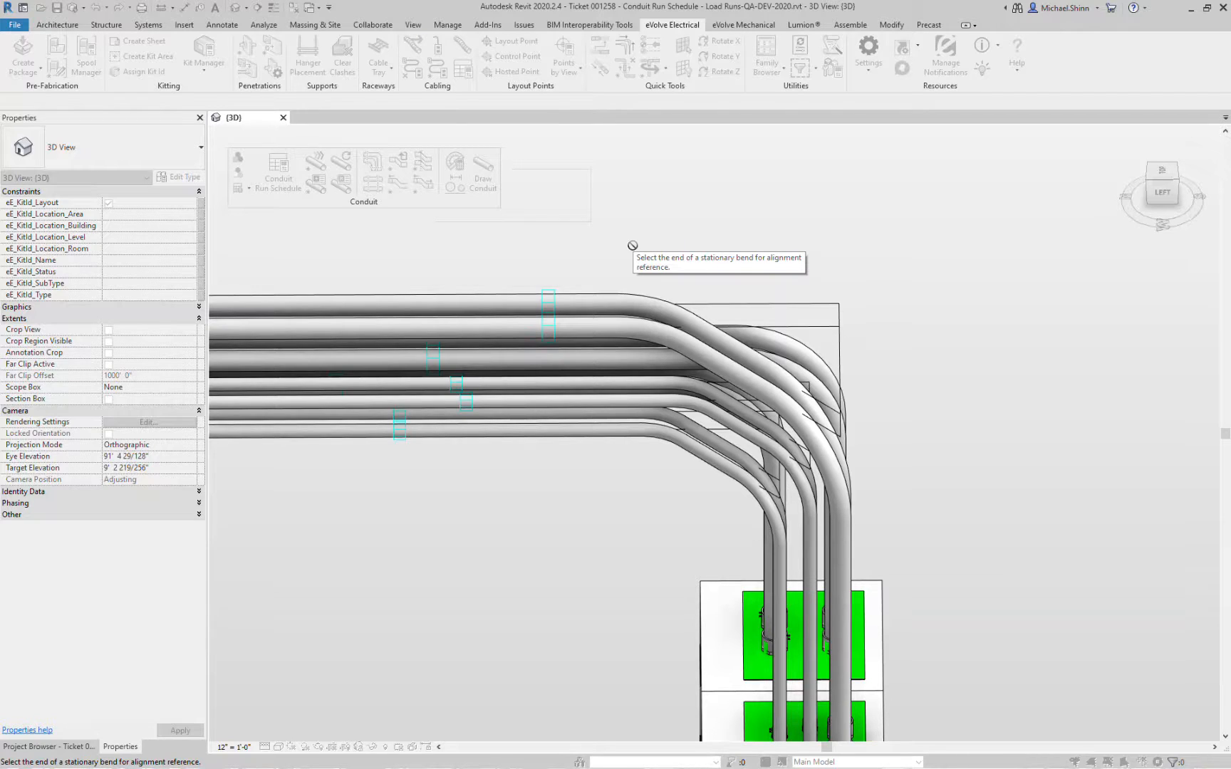
pyautogui.click(554, 307)
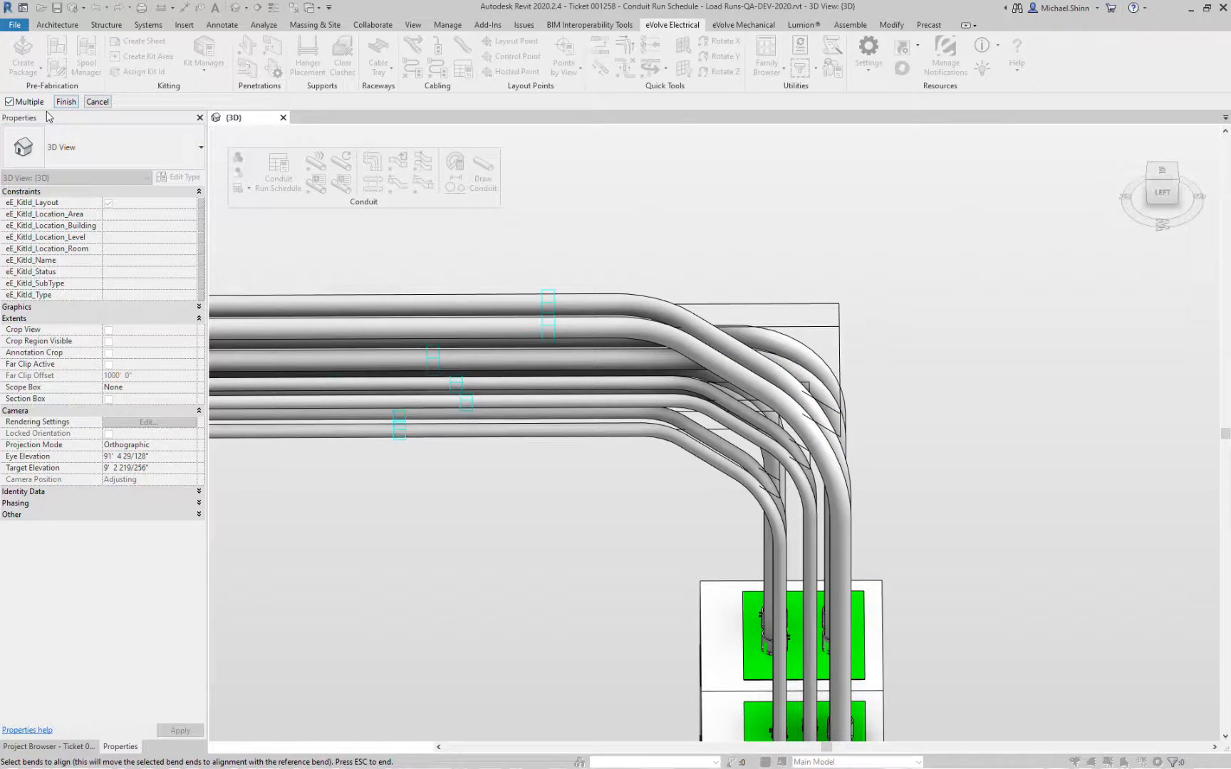
pyautogui.moveTo(680, 220); pyautogui.dragTo(639, 490)
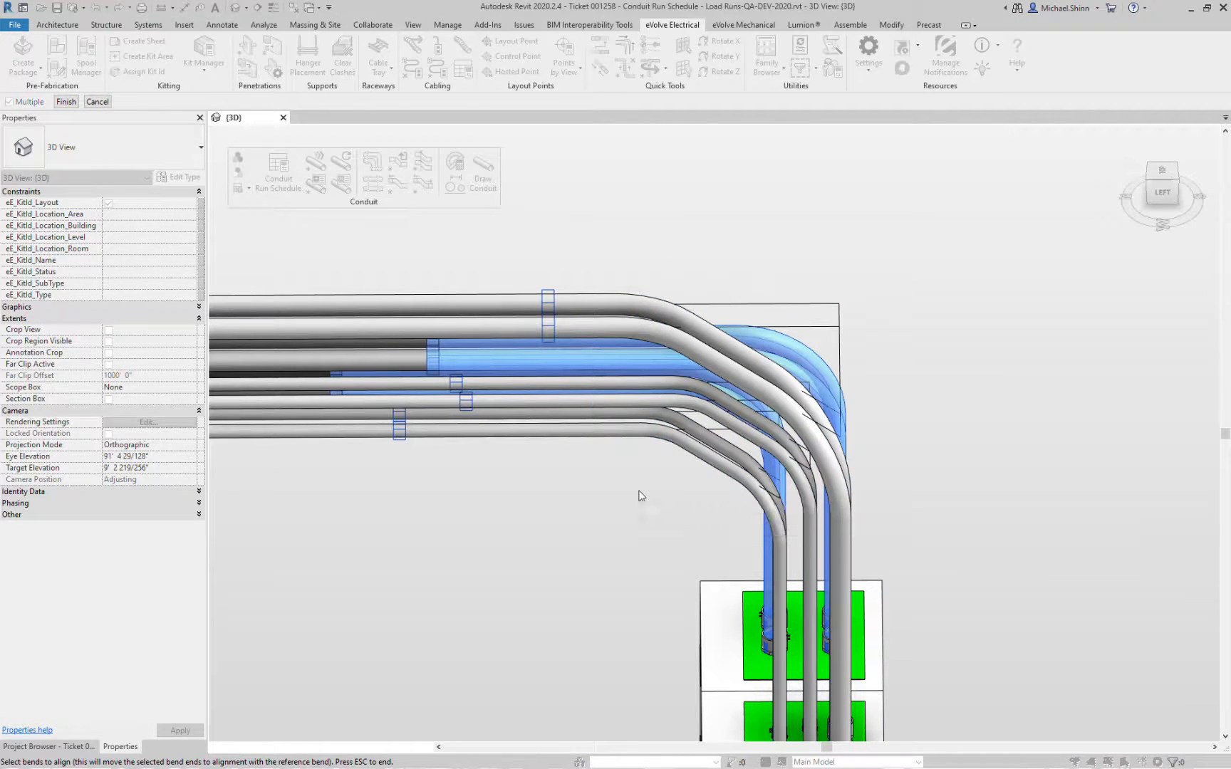
pyautogui.click(65, 101)
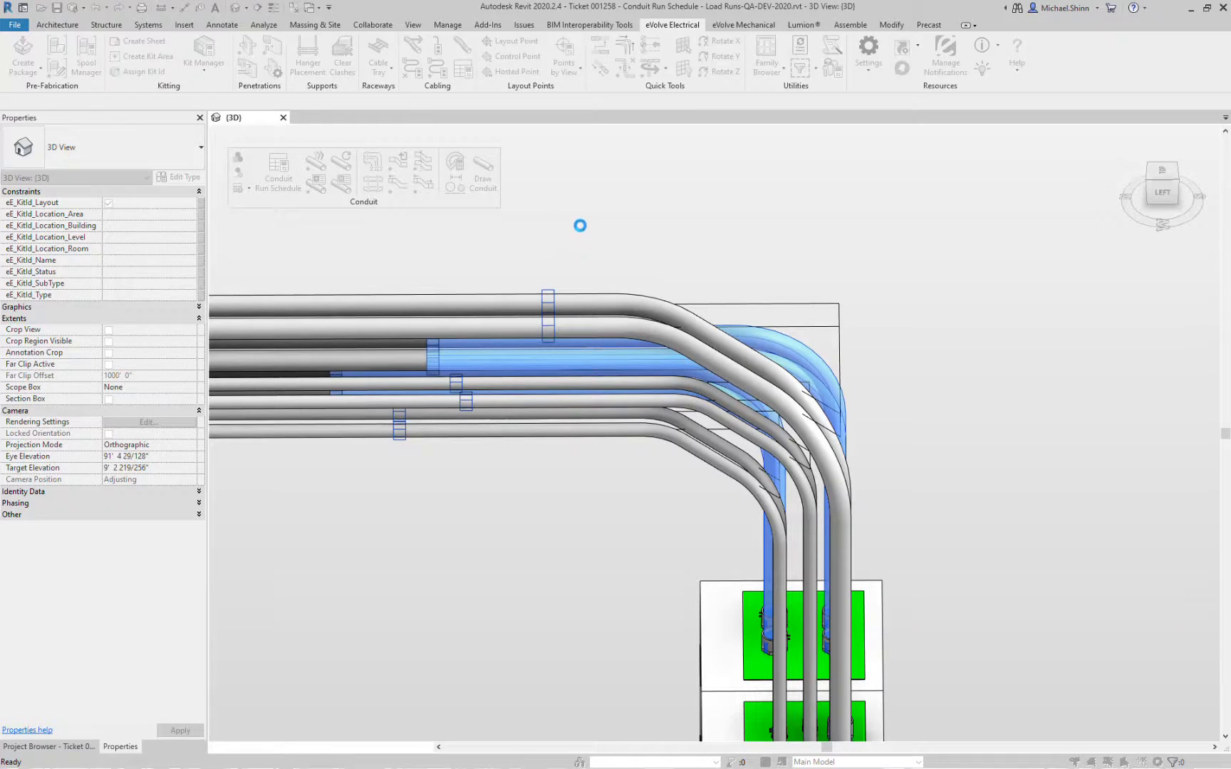
# Inspect the aligned bends from an angle and compare before and after by undoing and redoing the coupling alignment
pyautogui.moveTo(666, 496); pyautogui.dragTo(624, 287)
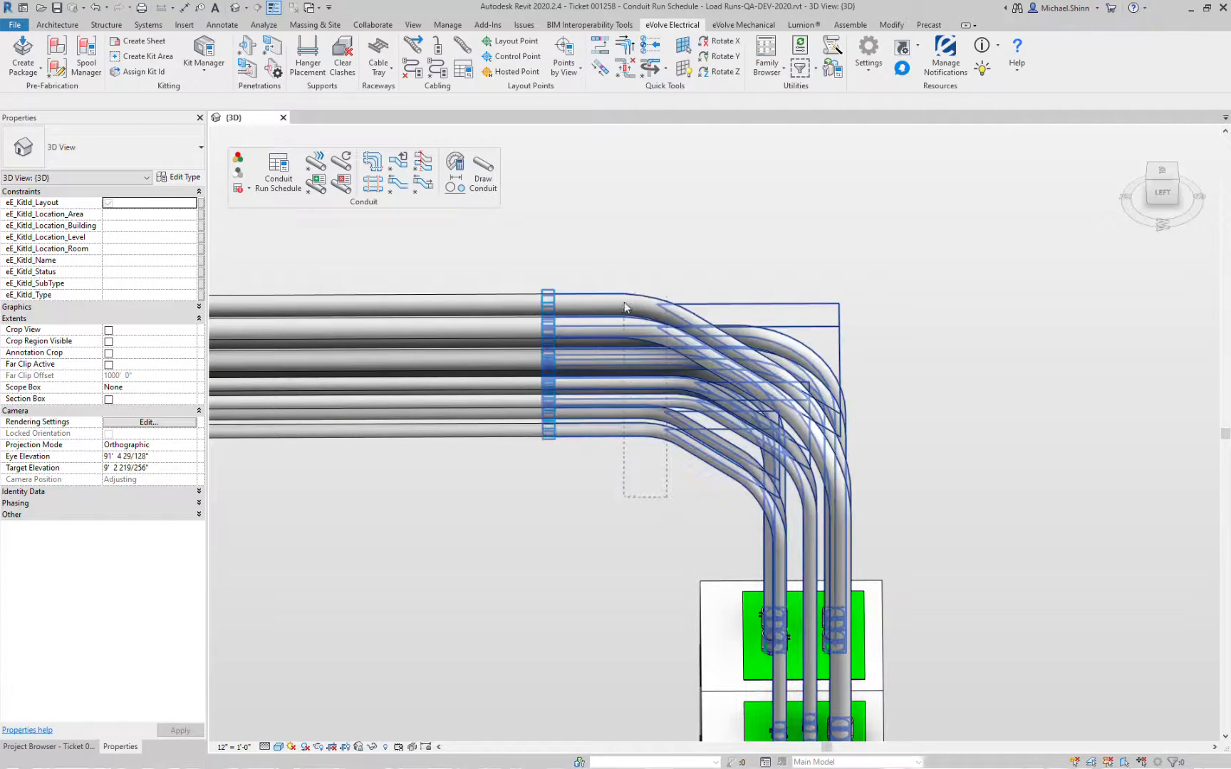
pyautogui.keyDown('shift'); pyautogui.moveTo(638, 503); pyautogui.dragTo(692, 452, button='middle'); pyautogui.keyUp('shift')
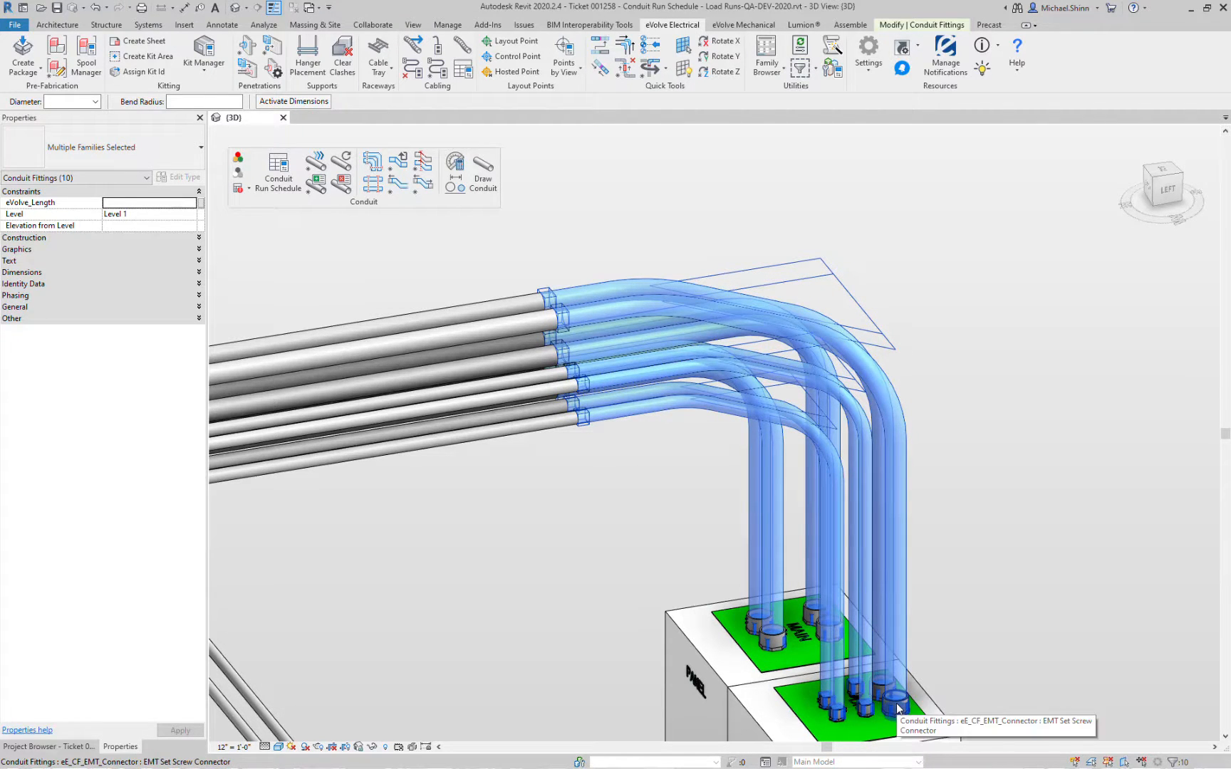
pyautogui.click(585, 558)
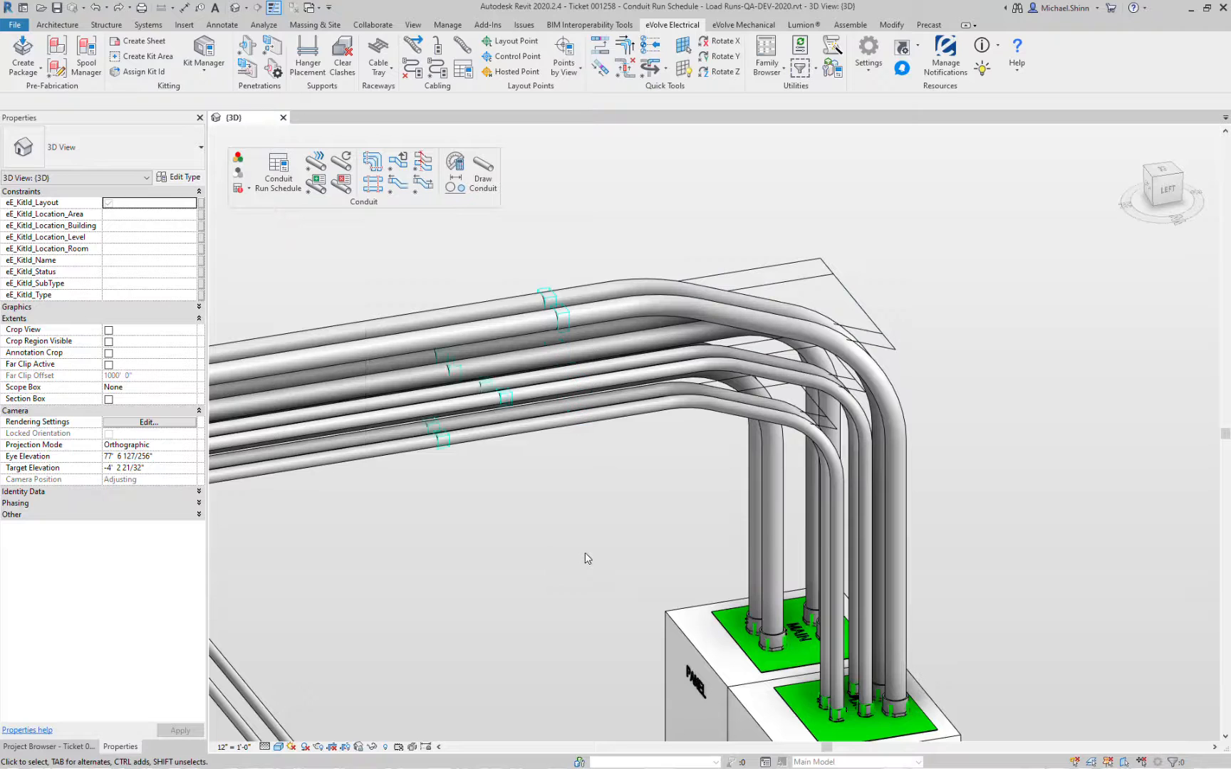
pyautogui.click(120, 9)
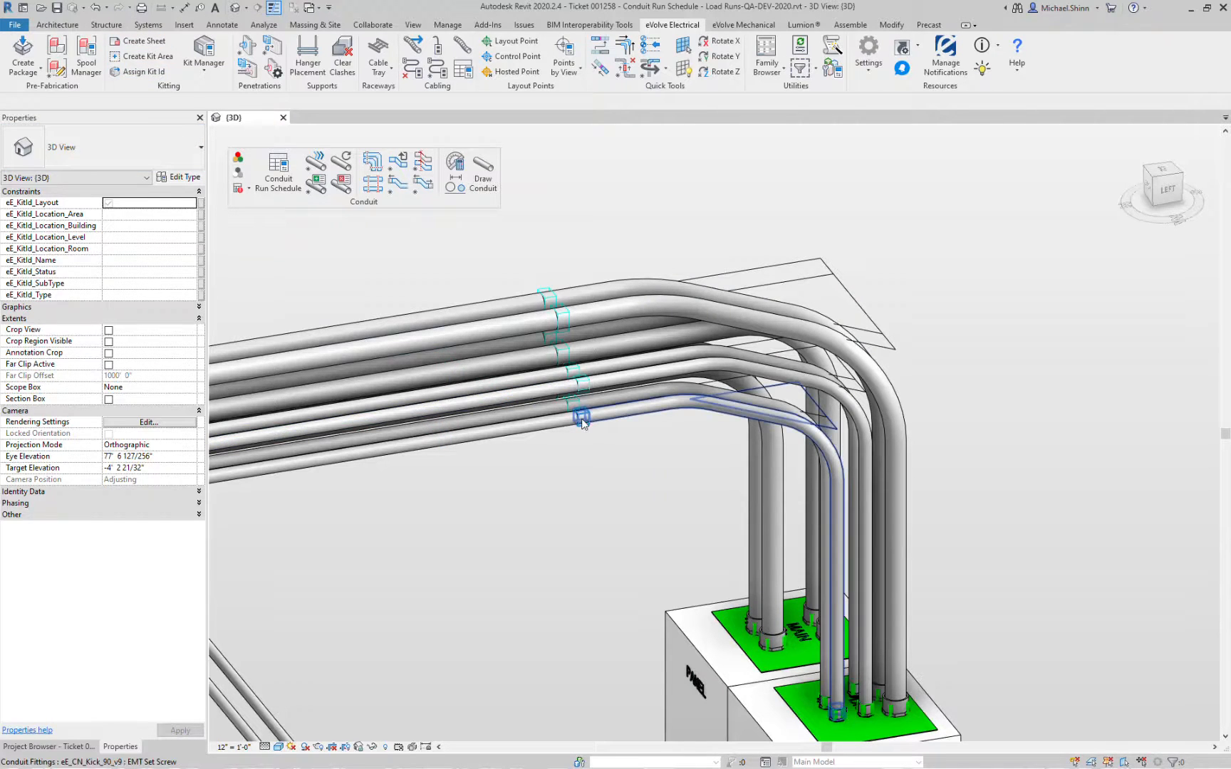
# Turn on Add_Coupling_2 for the six kick 90s dropping into the front panel
pyautogui.moveTo(674, 475); pyautogui.dragTo(635, 238)
pyautogui.keyDown('shift'); pyautogui.moveTo(778, 408); pyautogui.dragTo(826, 492, button='middle'); pyautogui.keyUp('shift')
pyautogui.moveTo(825, 477); pyautogui.dragTo(705, 499)
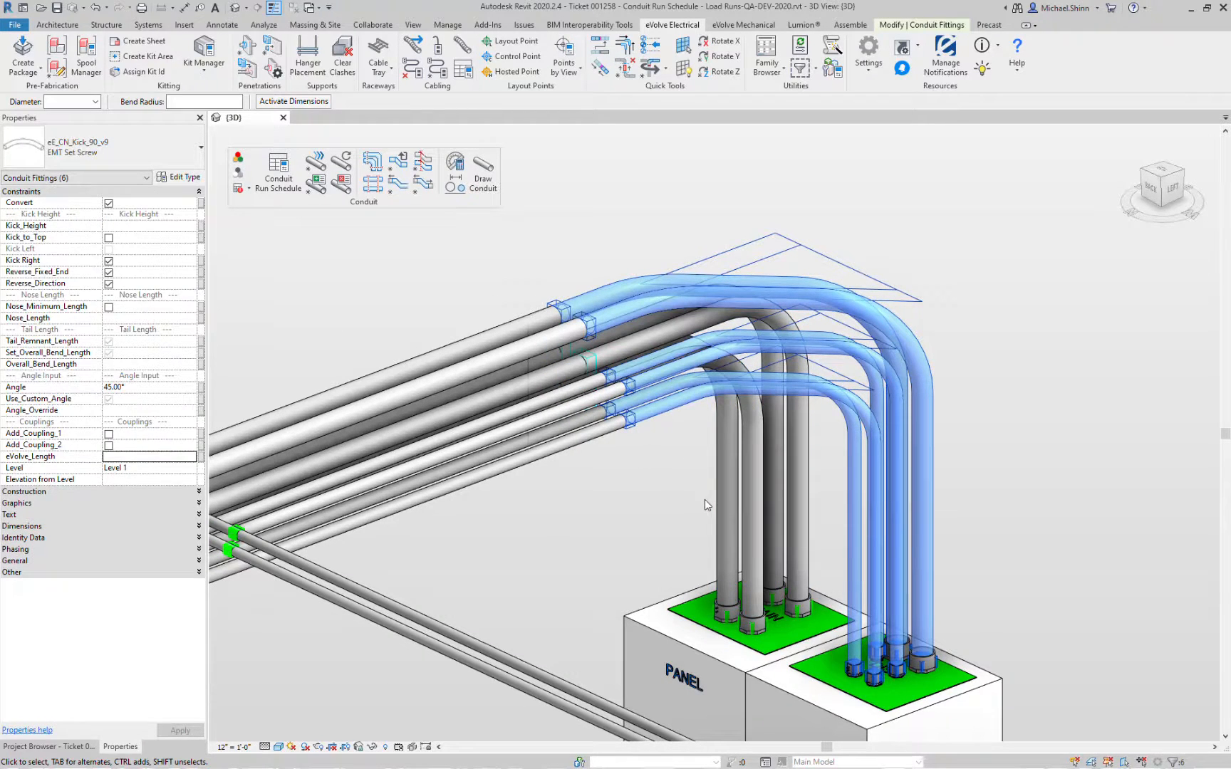
pyautogui.click(108, 446)
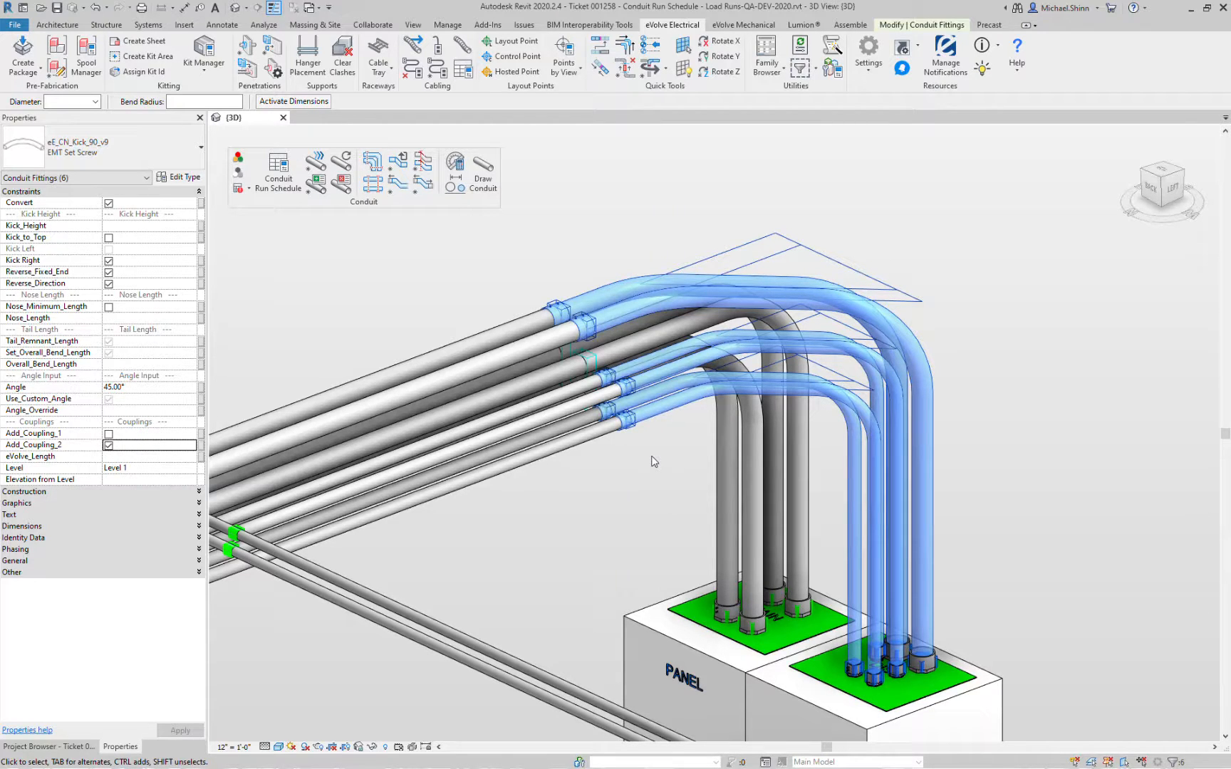
# Turn on Add_Coupling_2 for the four 3" stub 90s dropping into the rear panel, and check the couplings on all ten bends
pyautogui.moveTo(830, 480); pyautogui.dragTo(689, 487)
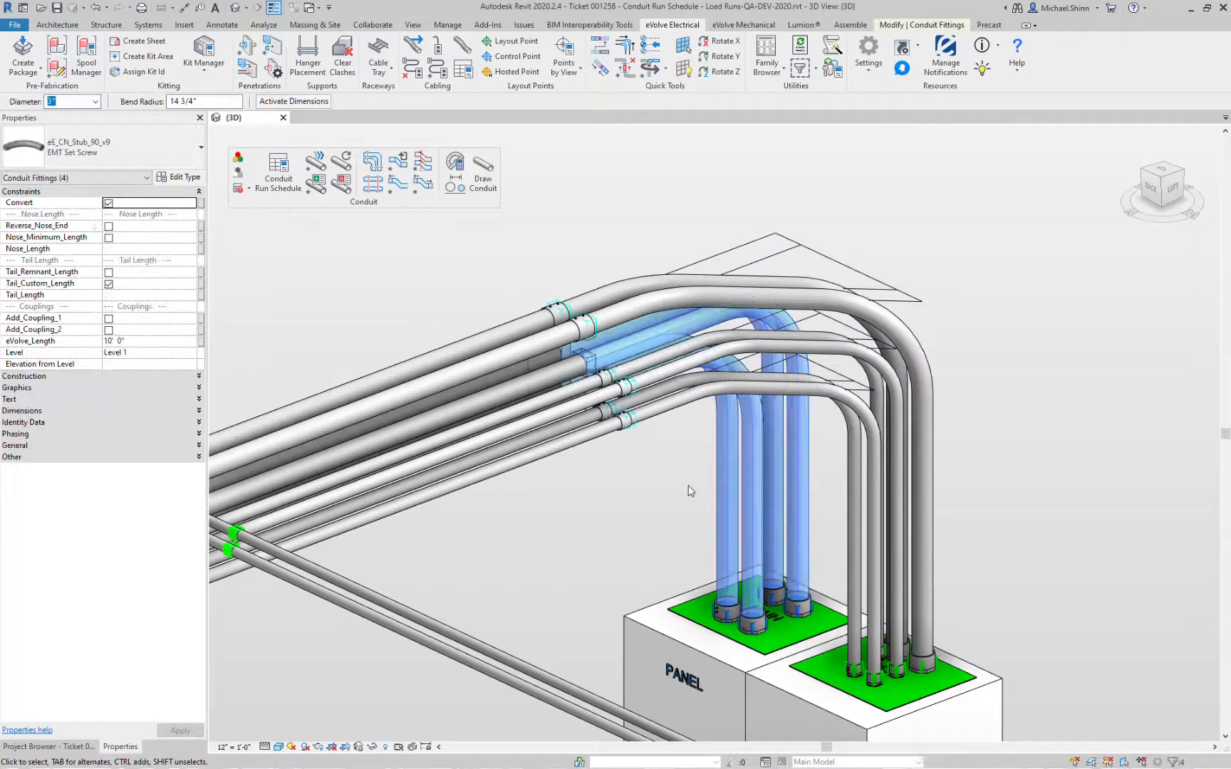
pyautogui.click(122, 374)
pyautogui.click(123, 374)
pyautogui.click(108, 331)
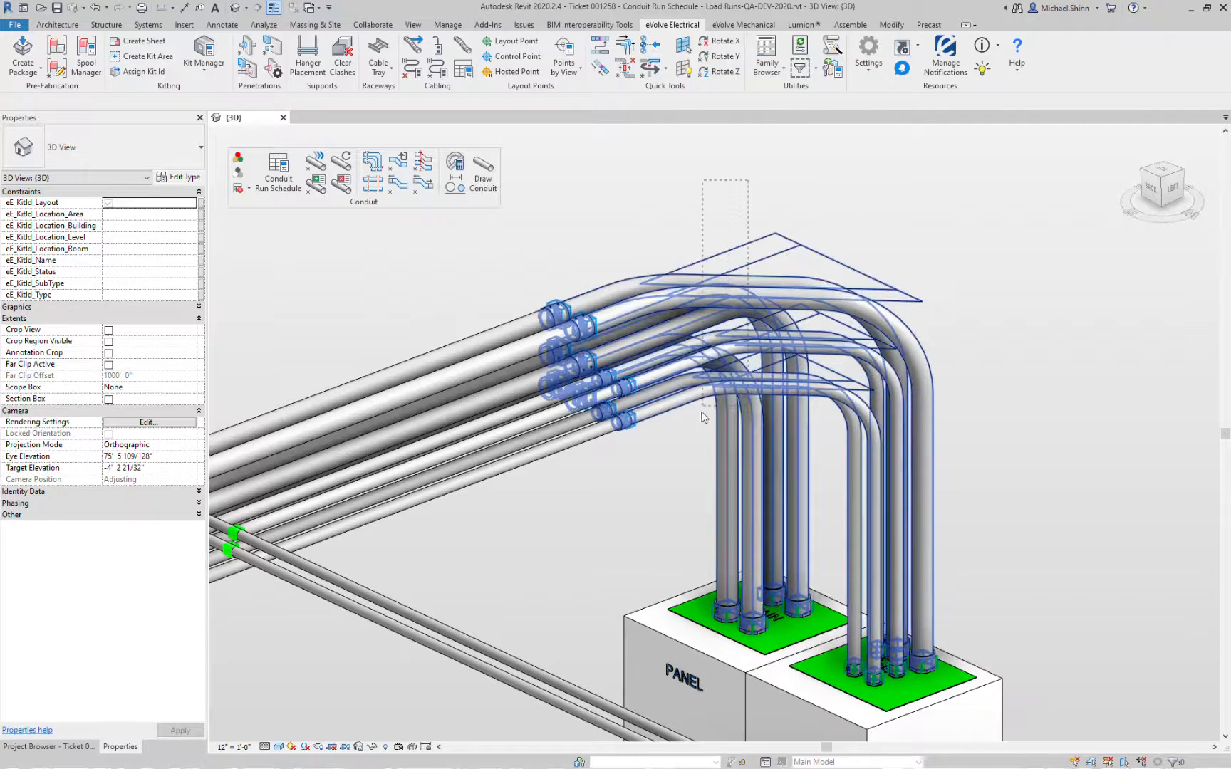
pyautogui.keyDown('shift'); pyautogui.moveTo(920, 390); pyautogui.dragTo(819, 365, button='middle'); pyautogui.keyUp('shift')
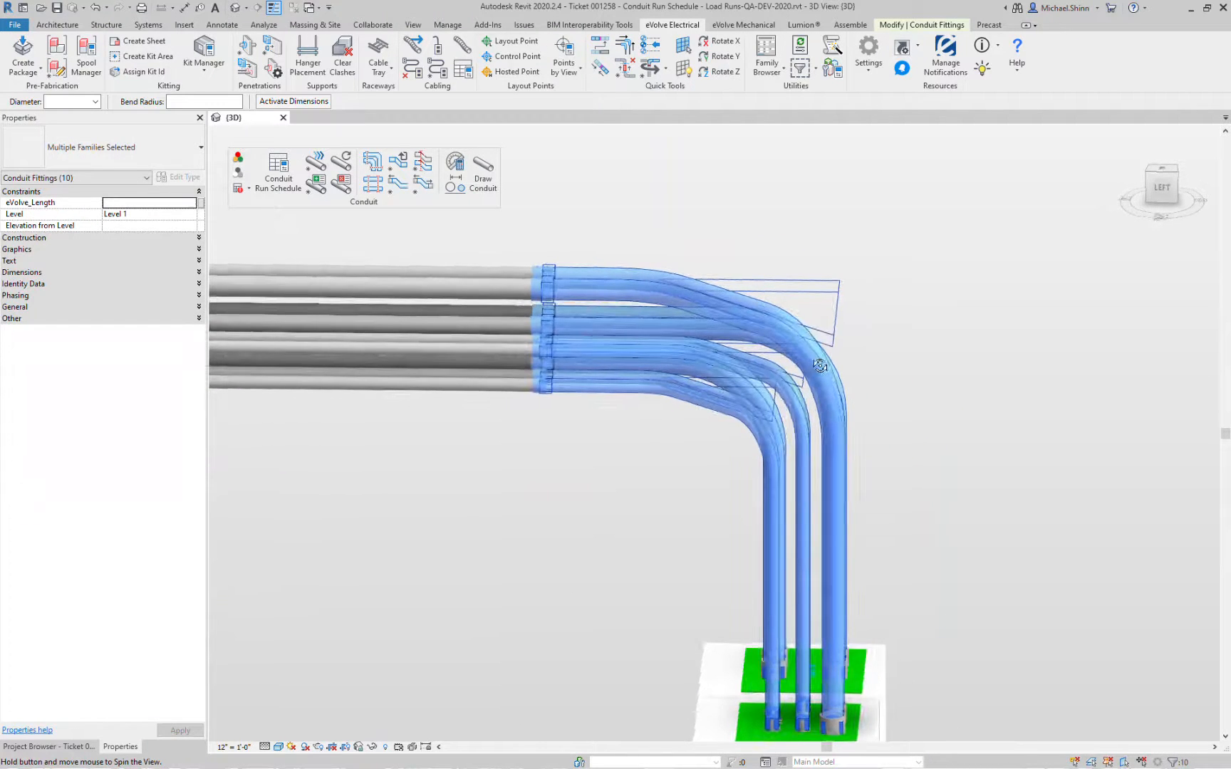
# Optimize the nose and tail lengths of the stub 90s above the two wall boxes and of the bends at the far ends of their branch runs
pyautogui.scroll(-5, 719, 479)
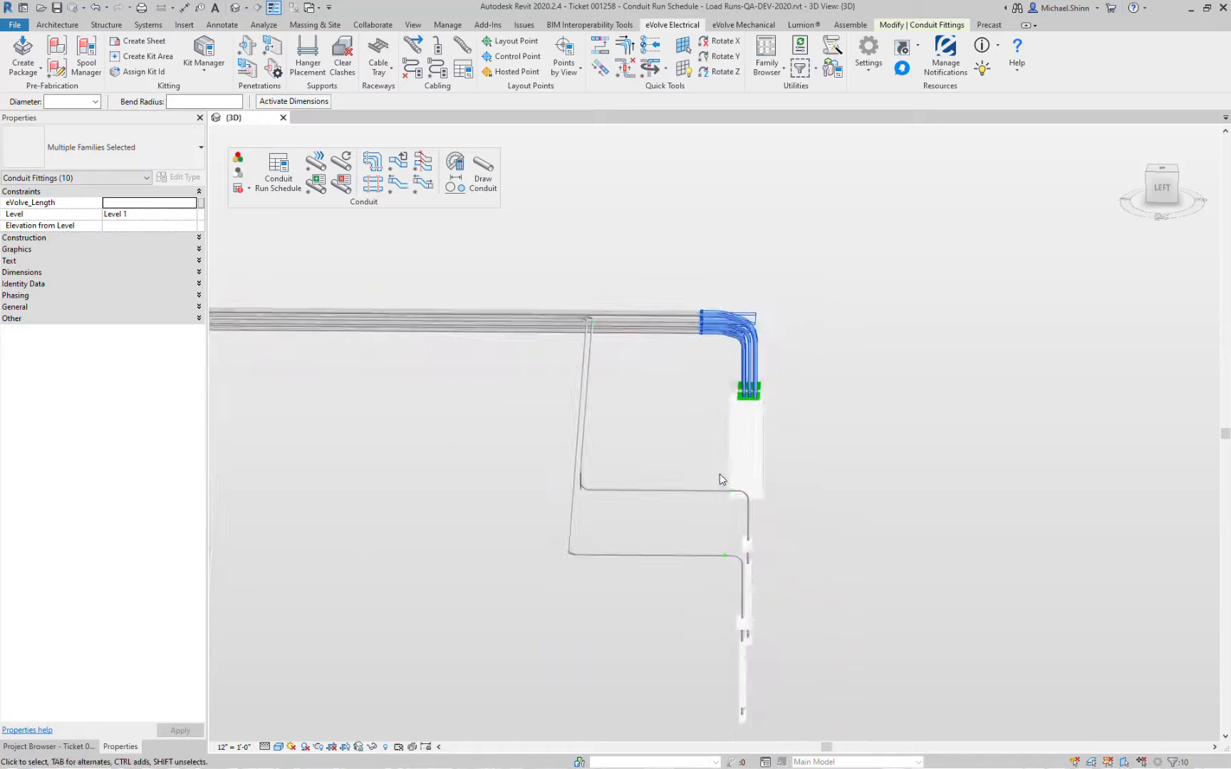
pyautogui.scroll(4, 706, 563)
pyautogui.click(707, 564)
pyautogui.click(763, 551)
pyautogui.keyDown('shift'); pyautogui.moveTo(897, 497); pyautogui.dragTo(801, 431, button='middle'); pyautogui.keyUp('shift')
pyautogui.click(800, 431)
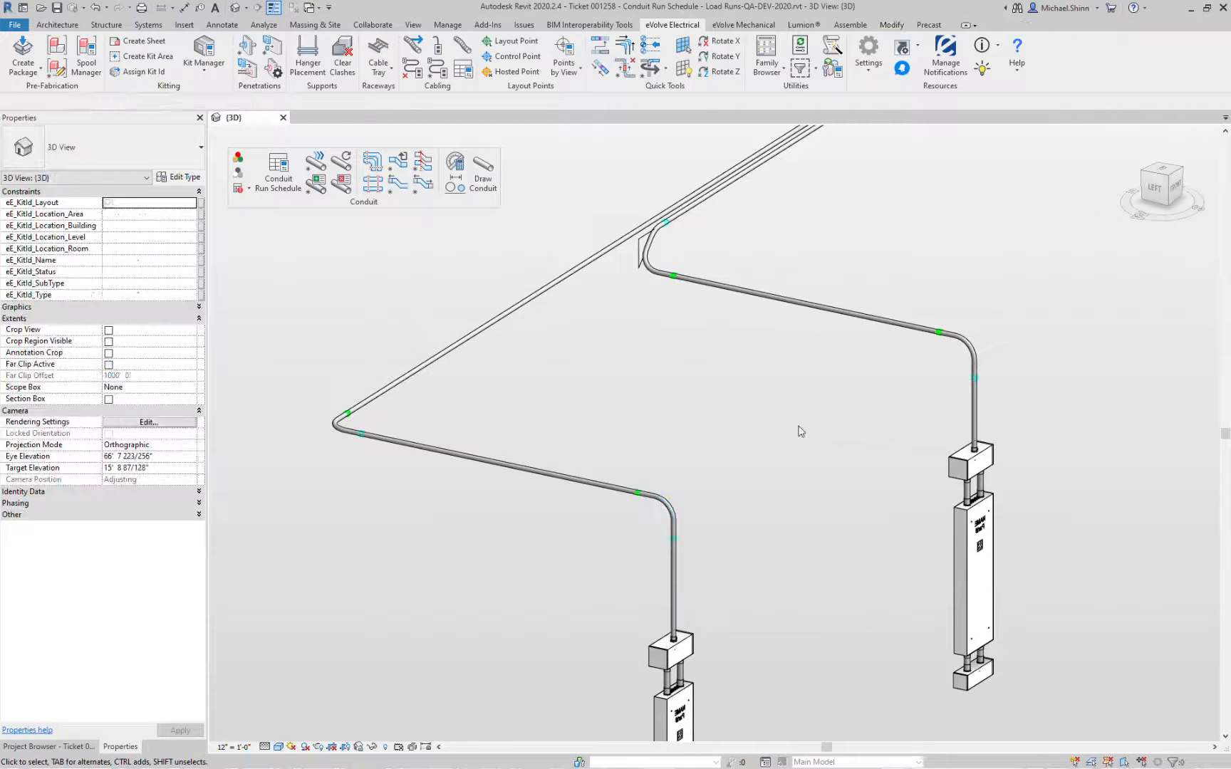
pyautogui.click(421, 191)
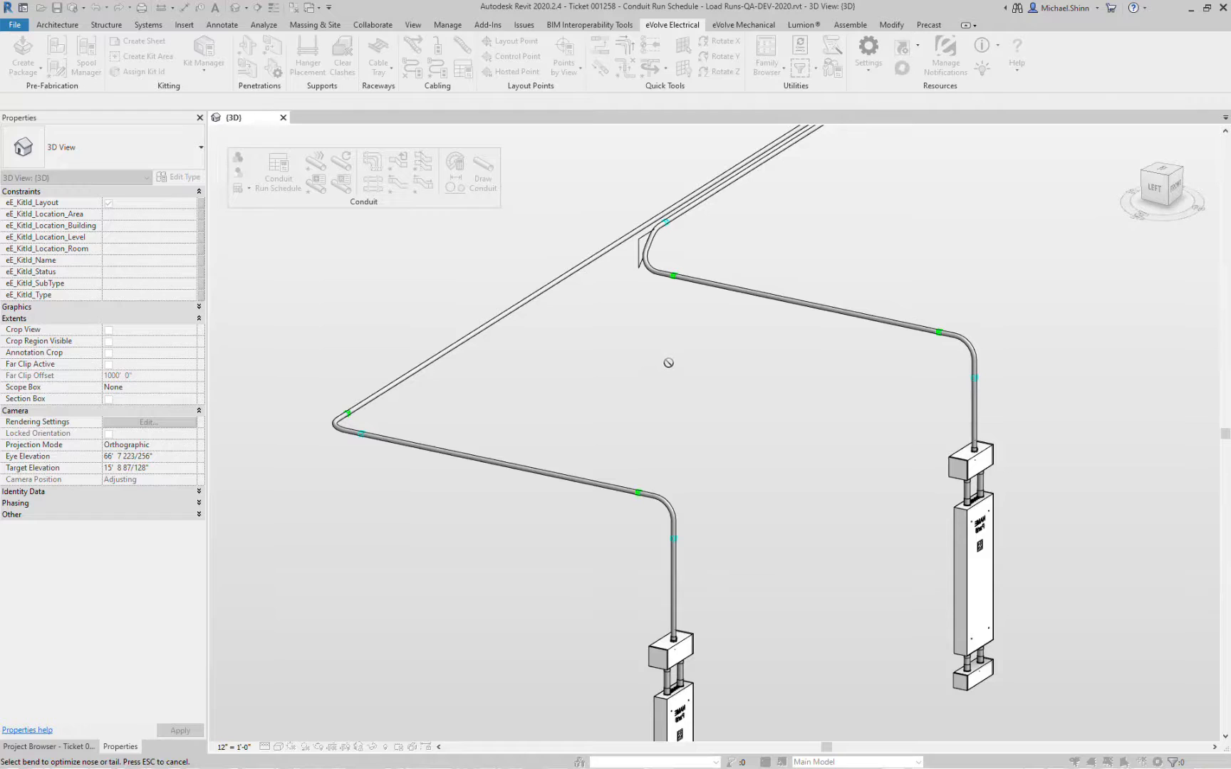
pyautogui.click(667, 512)
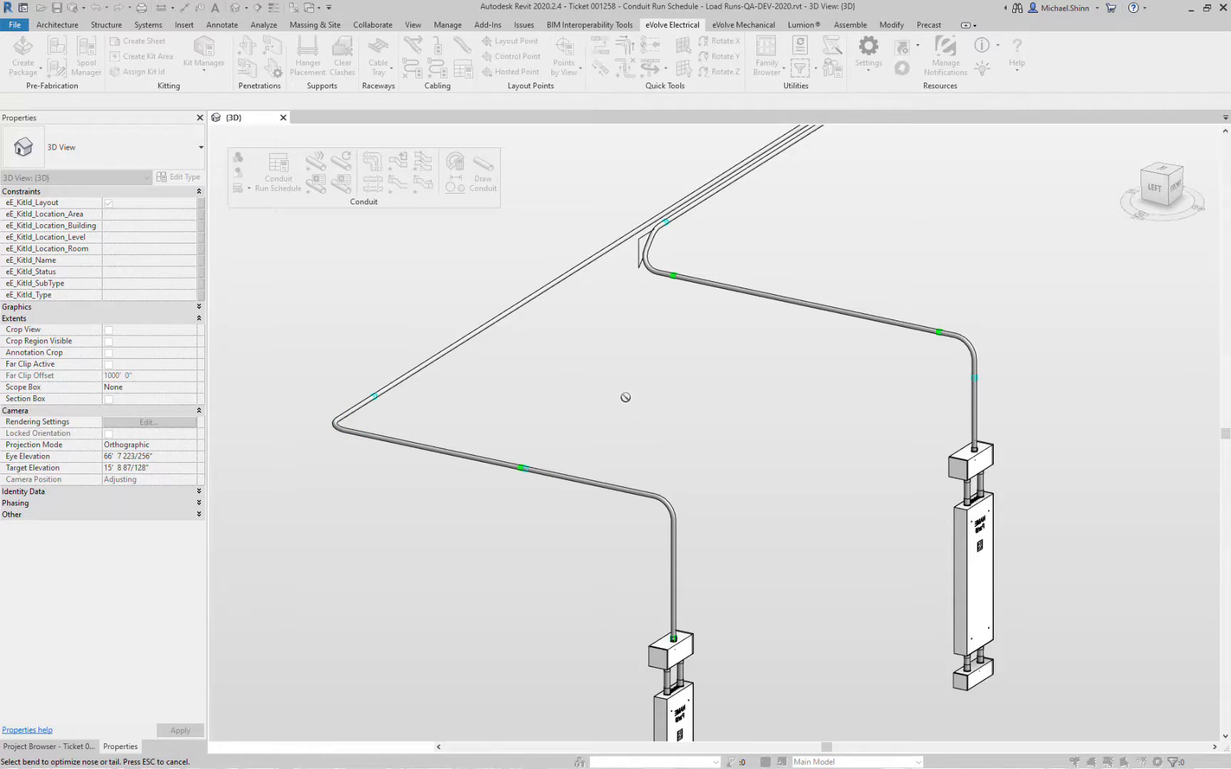
pyautogui.click(957, 351)
pyautogui.click(654, 275)
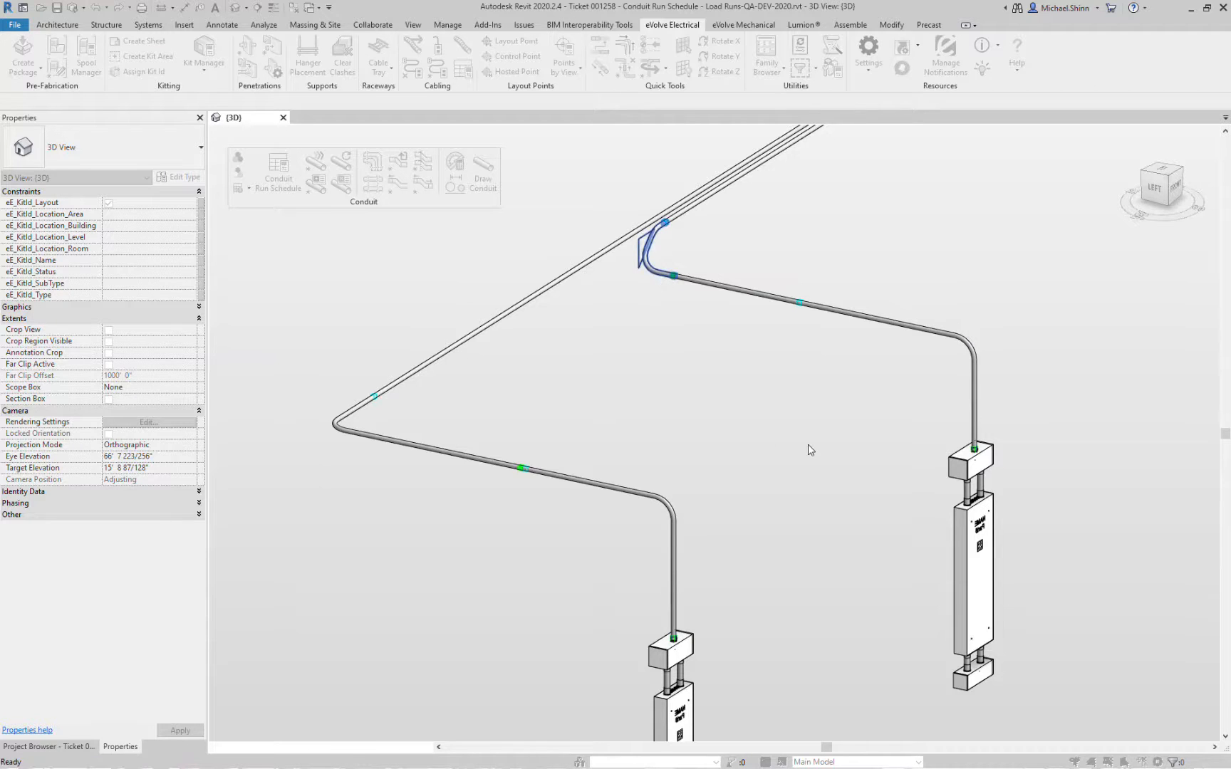
pyautogui.press('Escape')
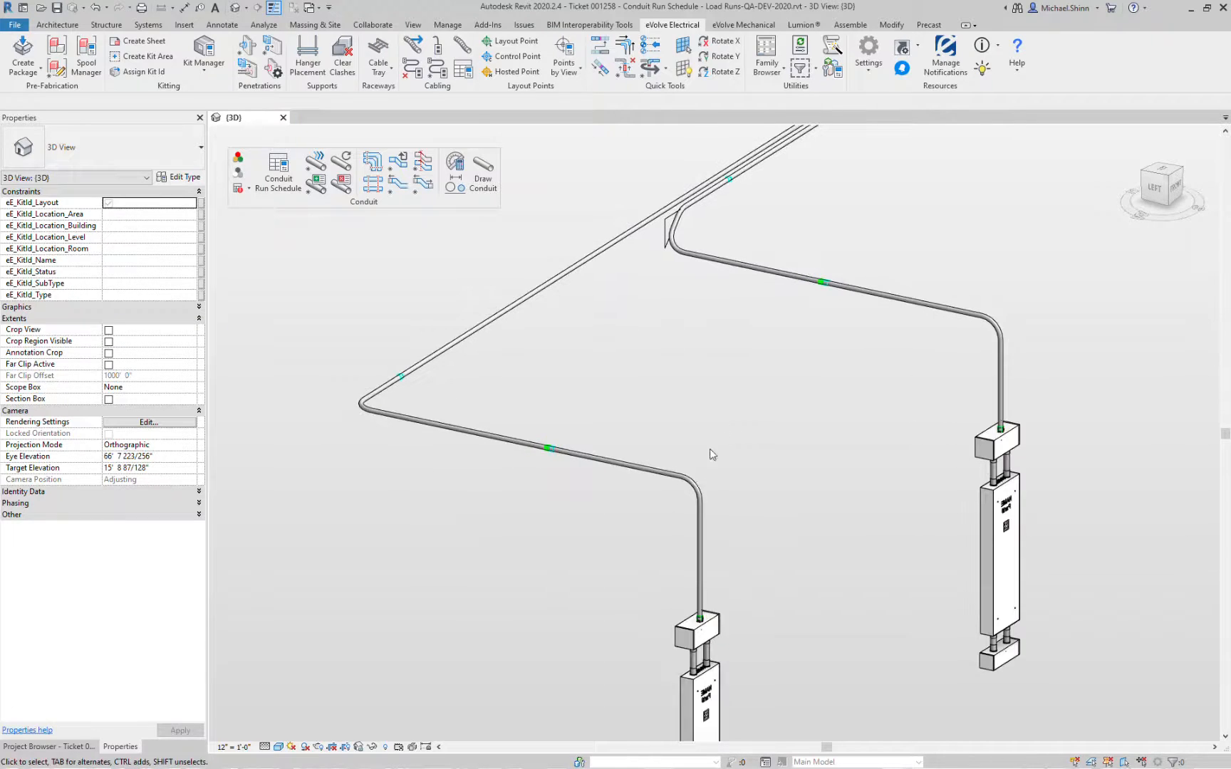
# Review the properties of the 1 1/2" stub 90 above the nearer box, and undo the optimization of both branch runs
pyautogui.click(697, 484)
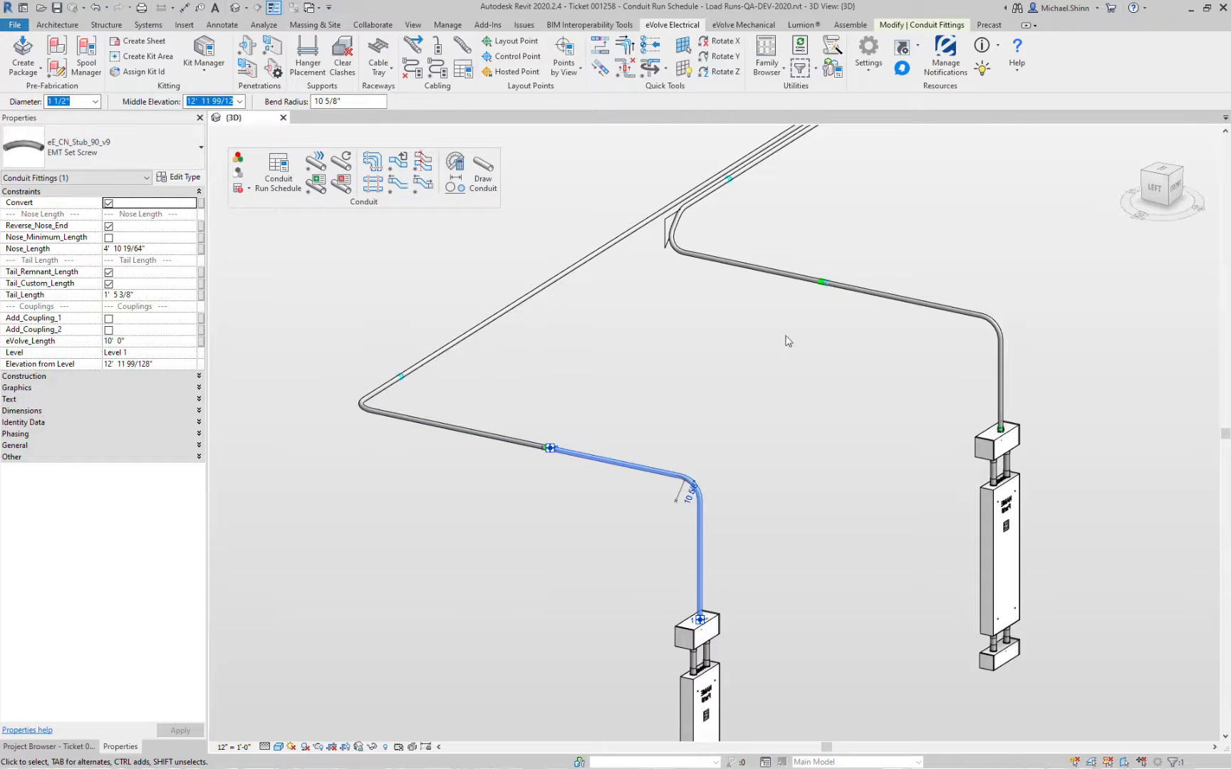
pyautogui.click(557, 477)
pyautogui.scroll(3, 558, 477)
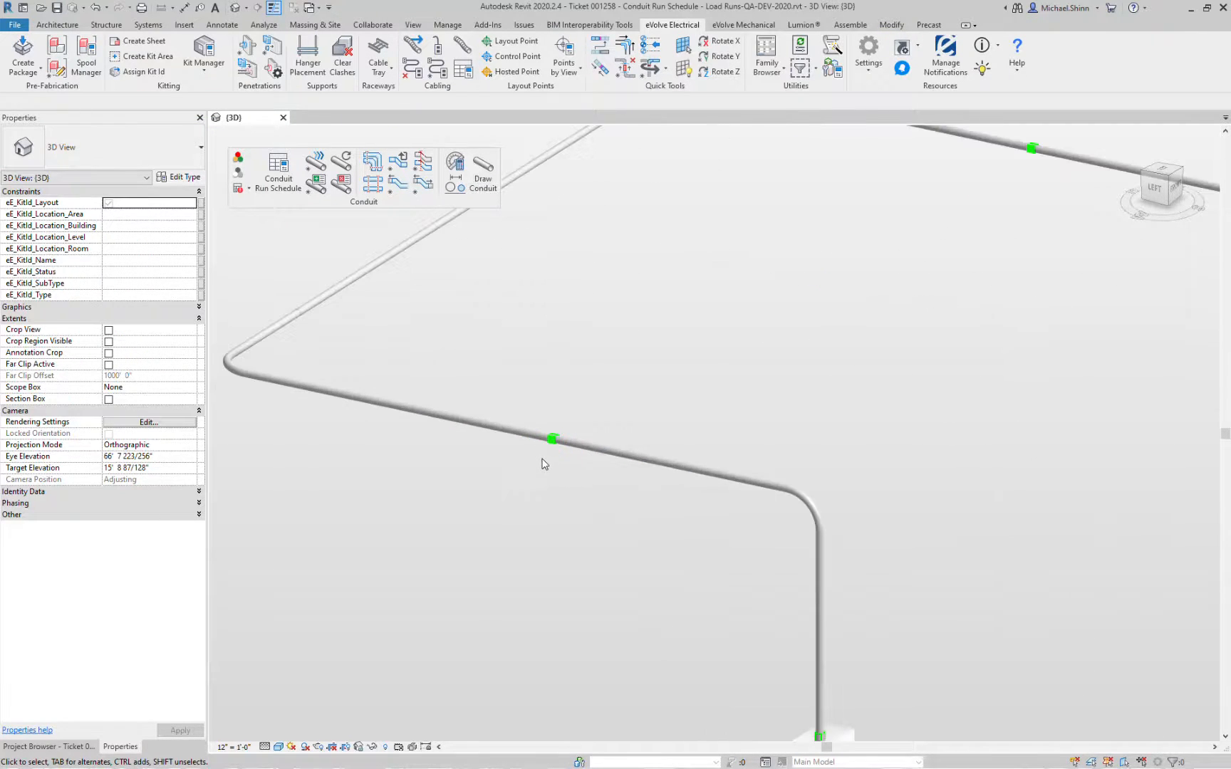
pyautogui.scroll(-5, 623, 421)
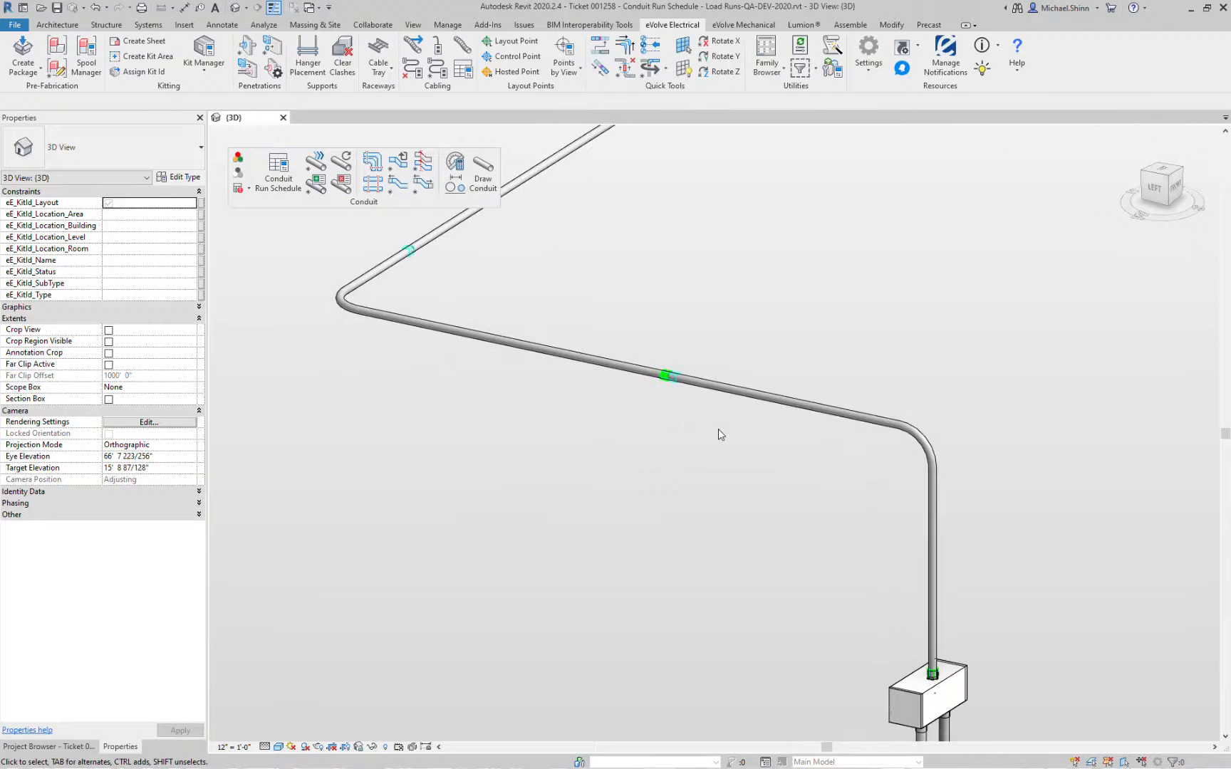
pyautogui.scroll(5, 718, 429)
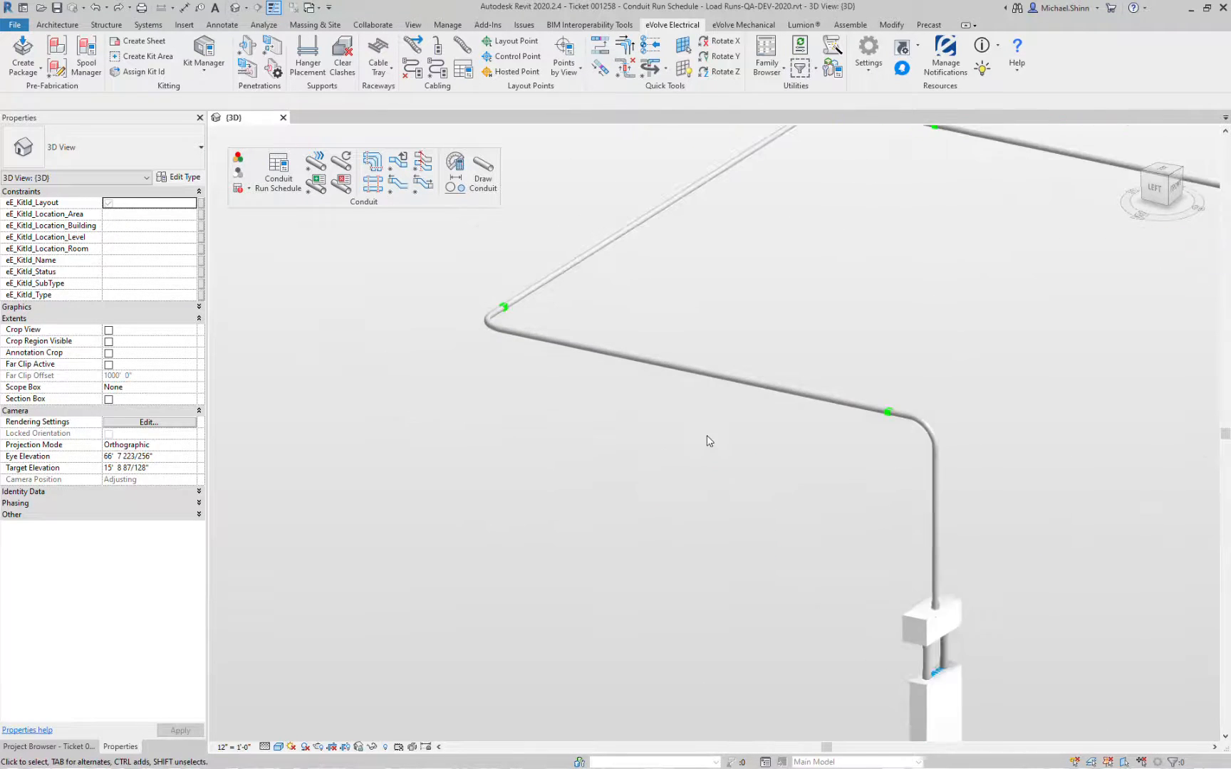
# Optimize the nose and tail lengths of the stub 90 above the nearer box and of the stub 90 at the run's far end
pyautogui.click(422, 191)
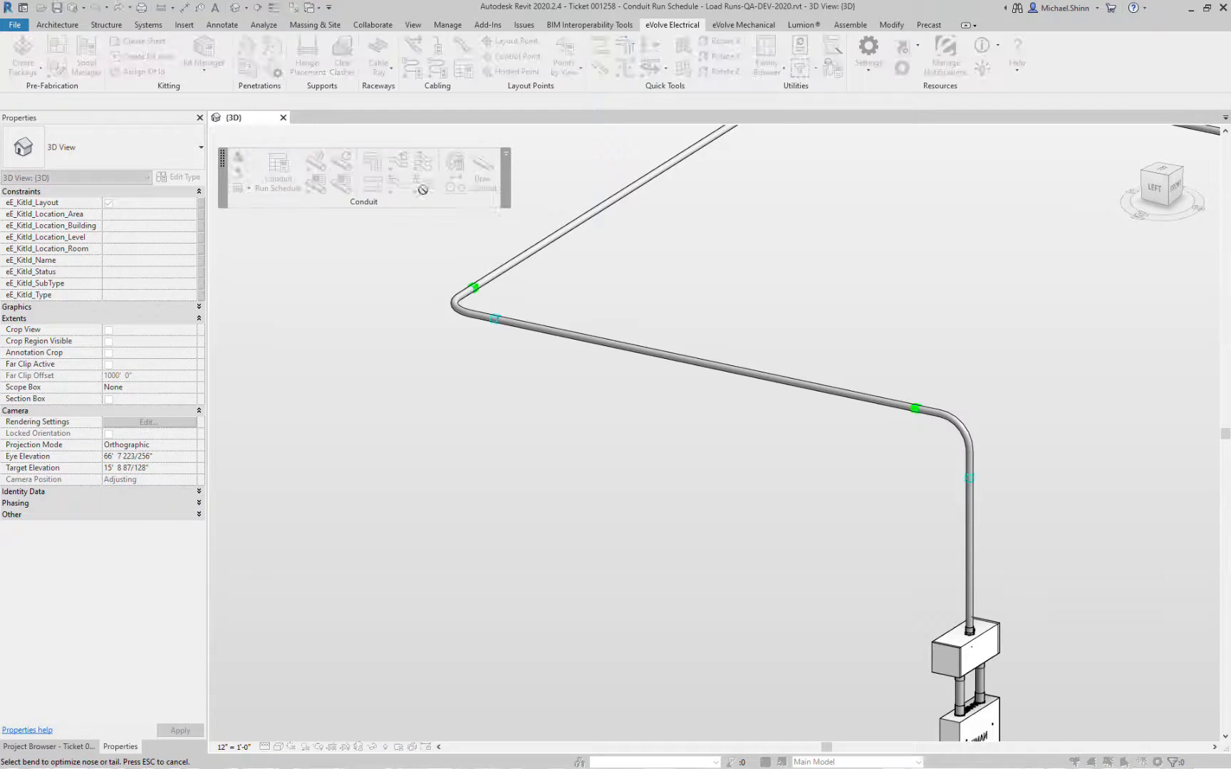
pyautogui.click(949, 427)
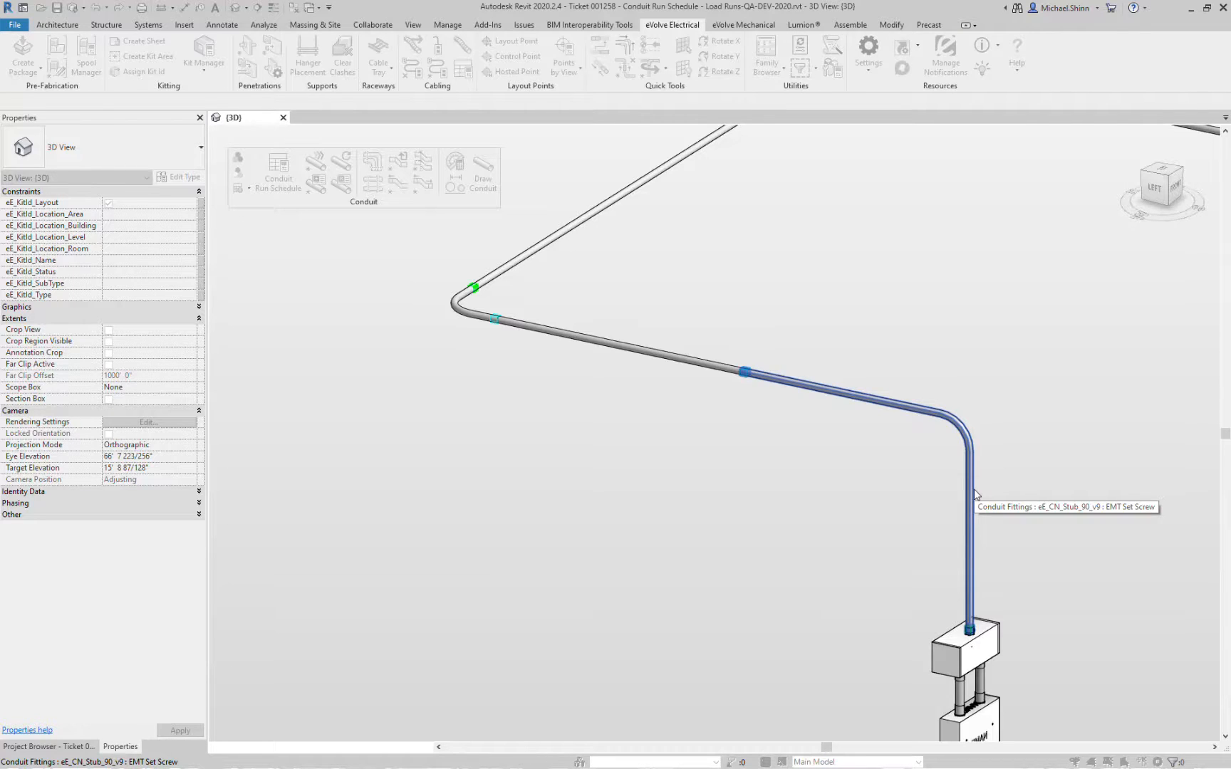
pyautogui.click(472, 318)
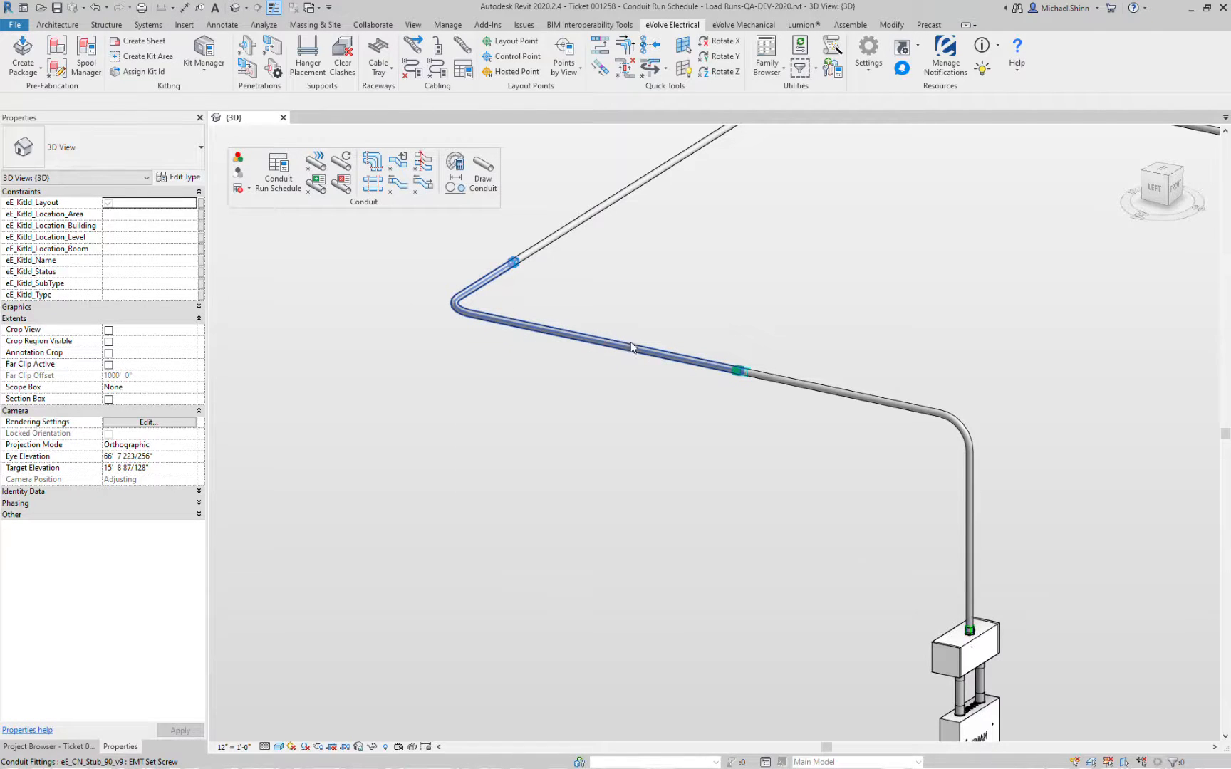
# Turn on Add_Coupling_1 and Add_Coupling_2 for the stub 90 at the far end of the nearer branch run
pyautogui.click(694, 361)
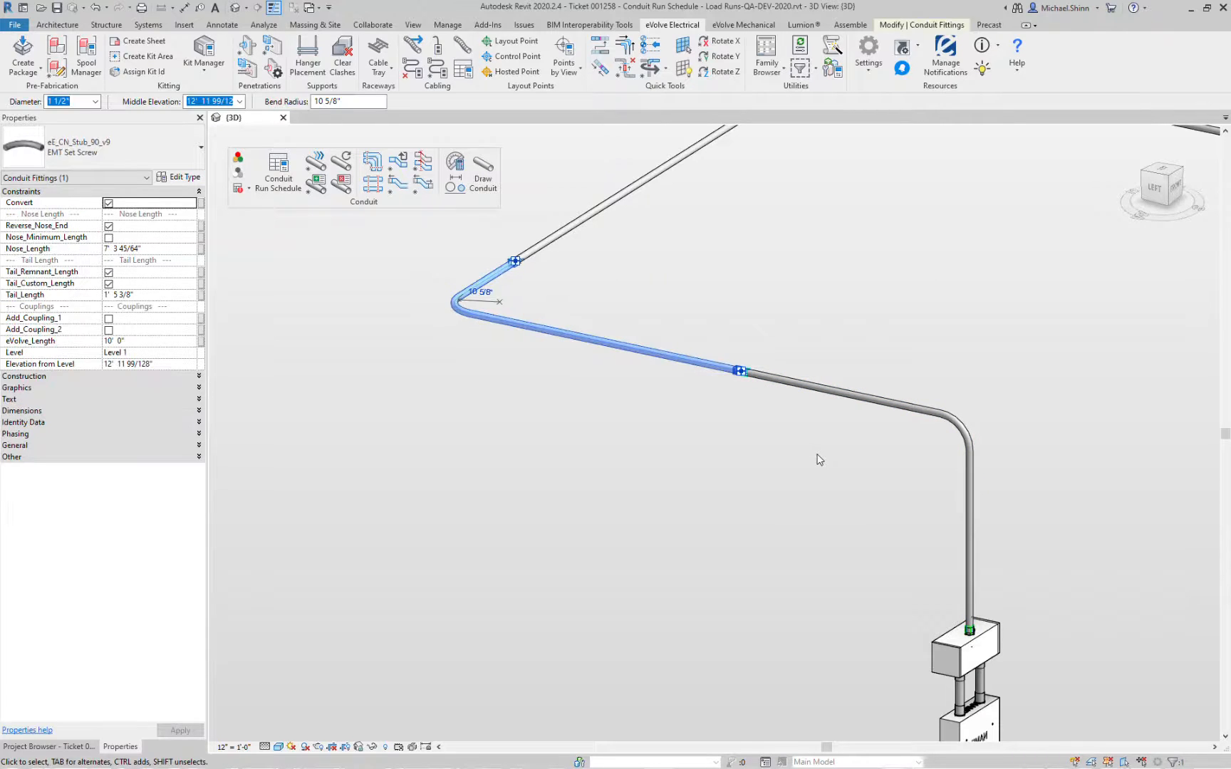
pyautogui.click(109, 319)
pyautogui.click(108, 329)
pyautogui.click(628, 473)
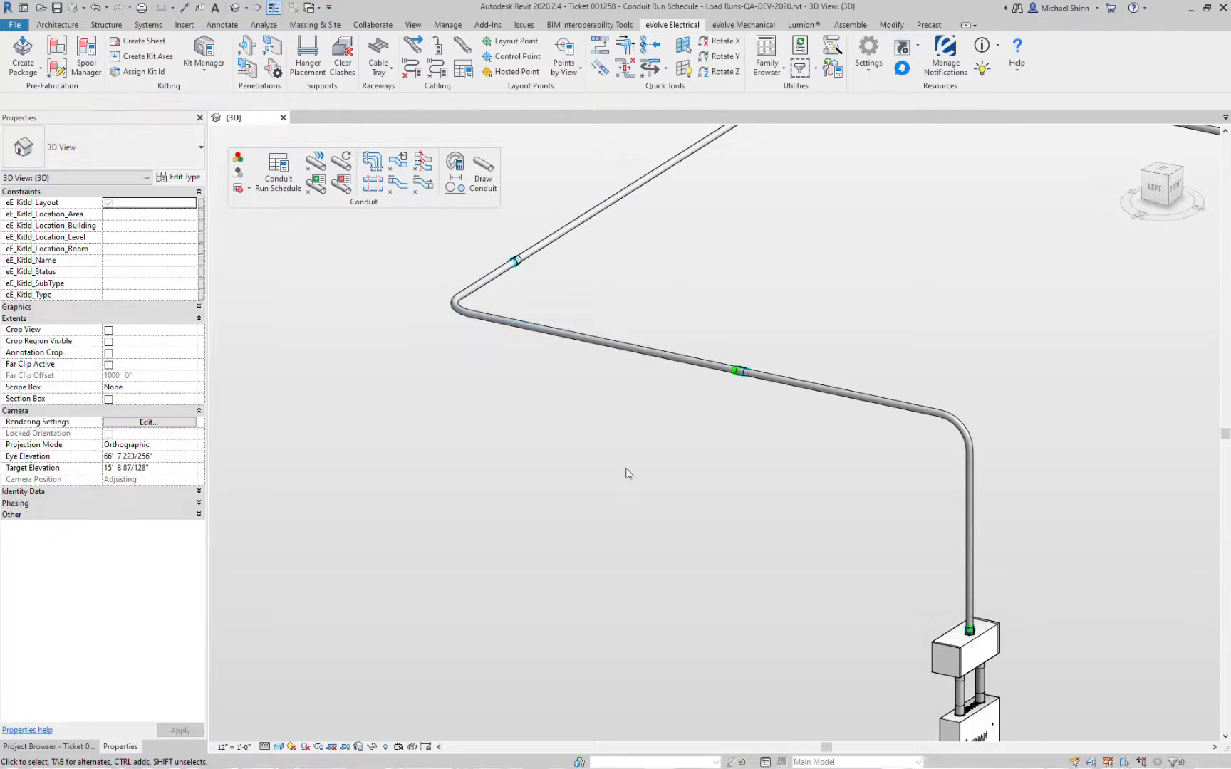
# Inspect the couplings at both ends of the far stub 90 and how the nearer run's two bends meet
pyautogui.click(577, 331)
pyautogui.scroll(3, 629, 297)
pyautogui.moveTo(629, 301); pyautogui.dragTo(687, 409, button='middle')
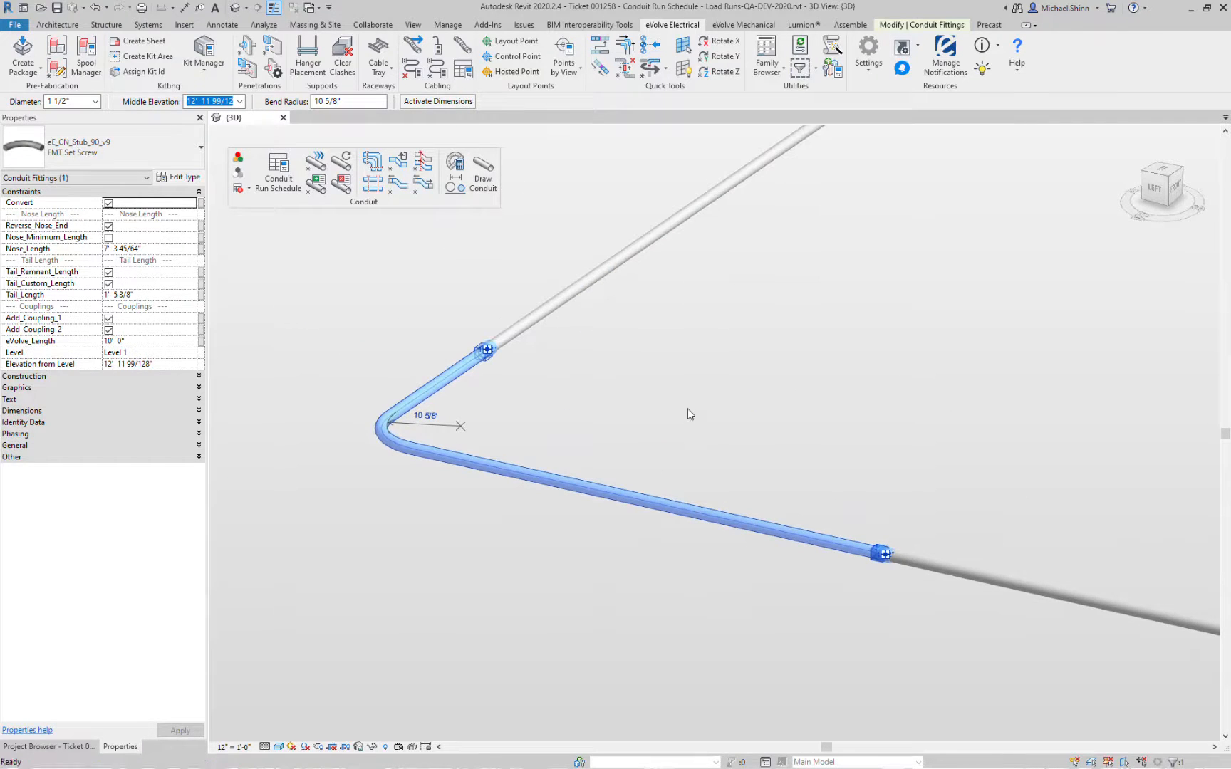
pyautogui.click(687, 407)
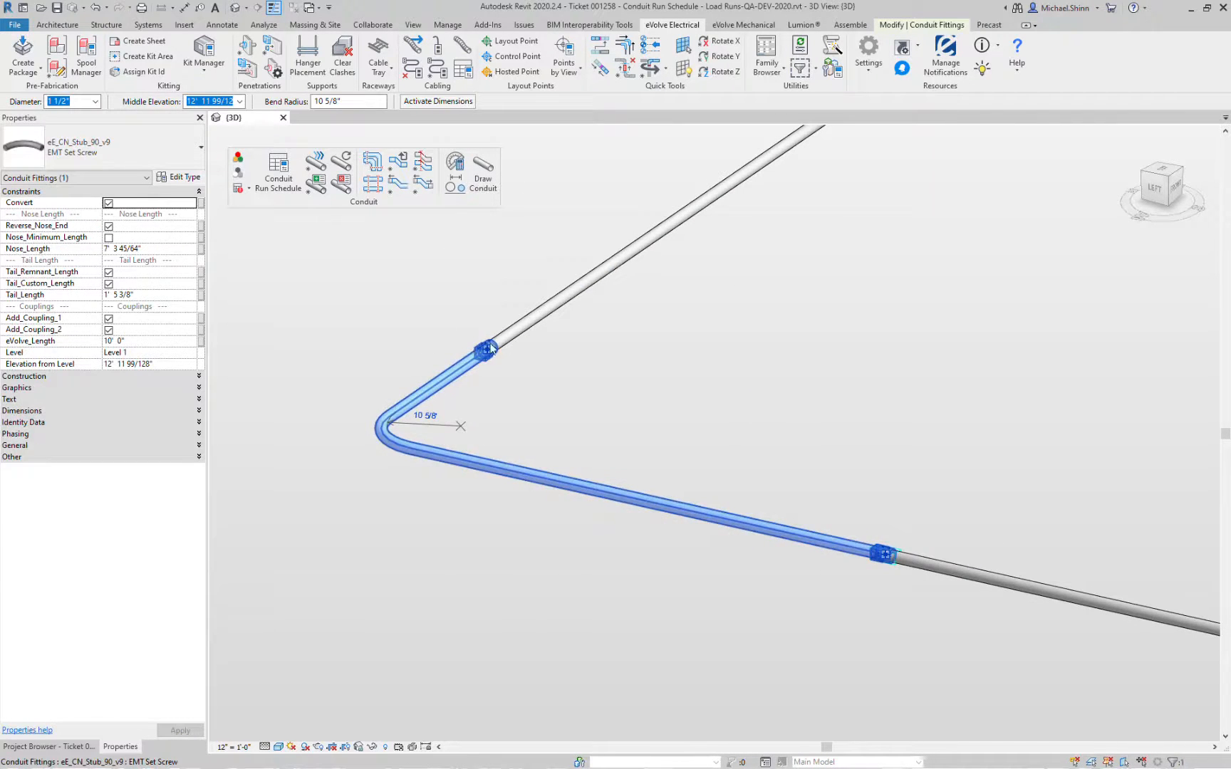
pyautogui.click(677, 432)
pyautogui.scroll(-3, 677, 432)
pyautogui.moveTo(775, 438); pyautogui.dragTo(704, 535)
pyautogui.moveTo(907, 454); pyautogui.dragTo(853, 430, button='middle')
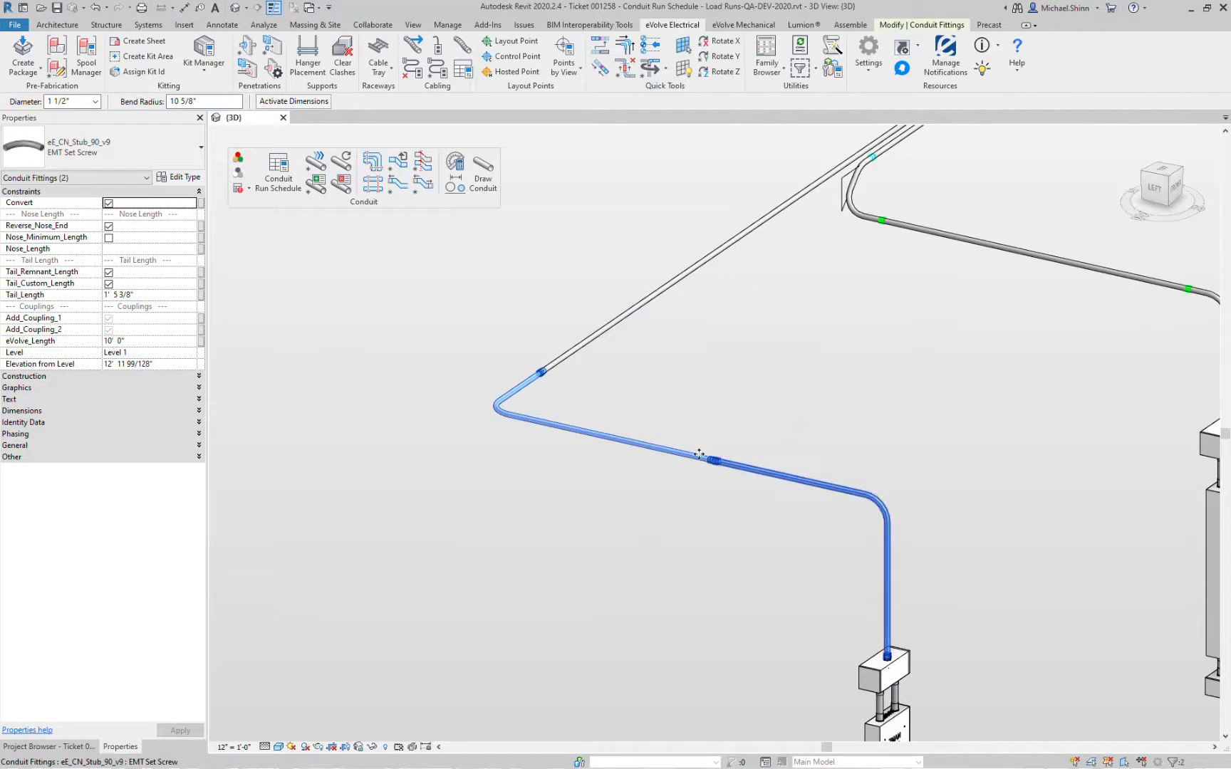
# Optimize the kick 90 and stub 90 of the farther branch run in one multiple selection, and undo the result
pyautogui.moveTo(1027, 399); pyautogui.dragTo(708, 463, button='middle')
pyautogui.click(946, 390)
pyautogui.scroll(3, 948, 376)
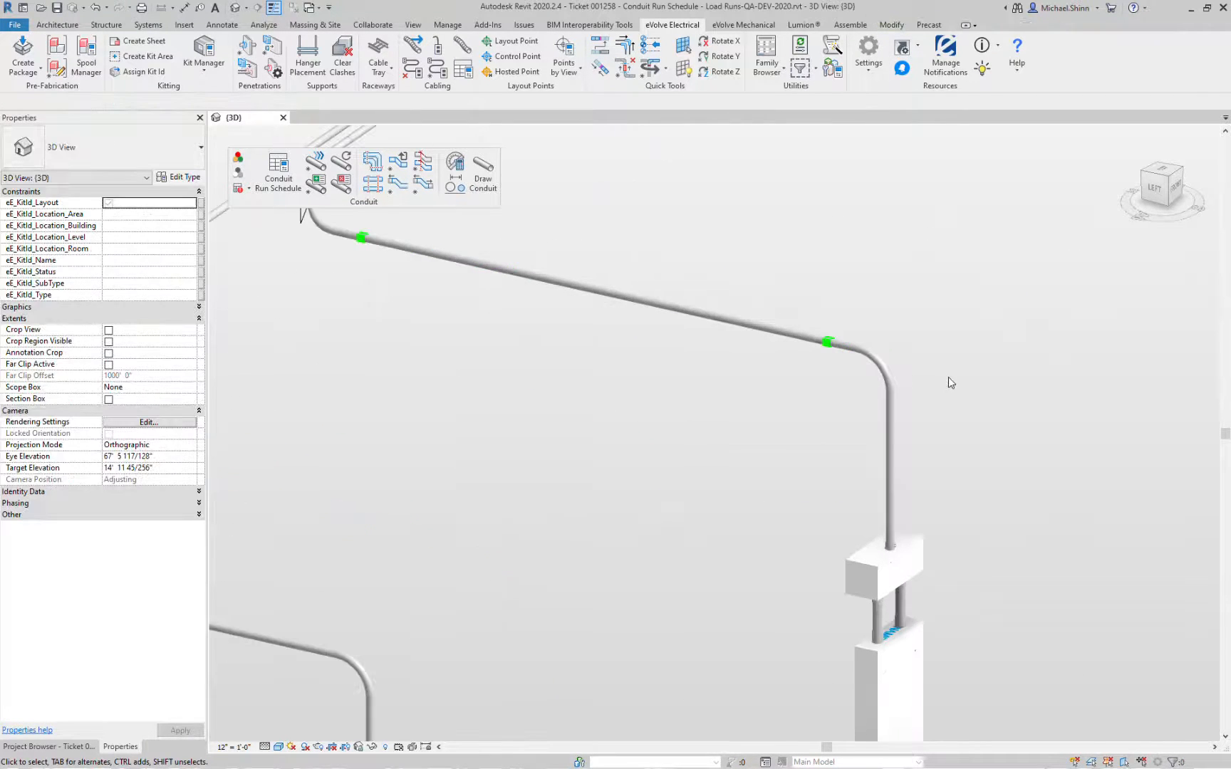
pyautogui.moveTo(827, 283); pyautogui.dragTo(983, 360, button='middle')
pyautogui.click(422, 189)
pyautogui.click(486, 308)
pyautogui.click(1043, 453)
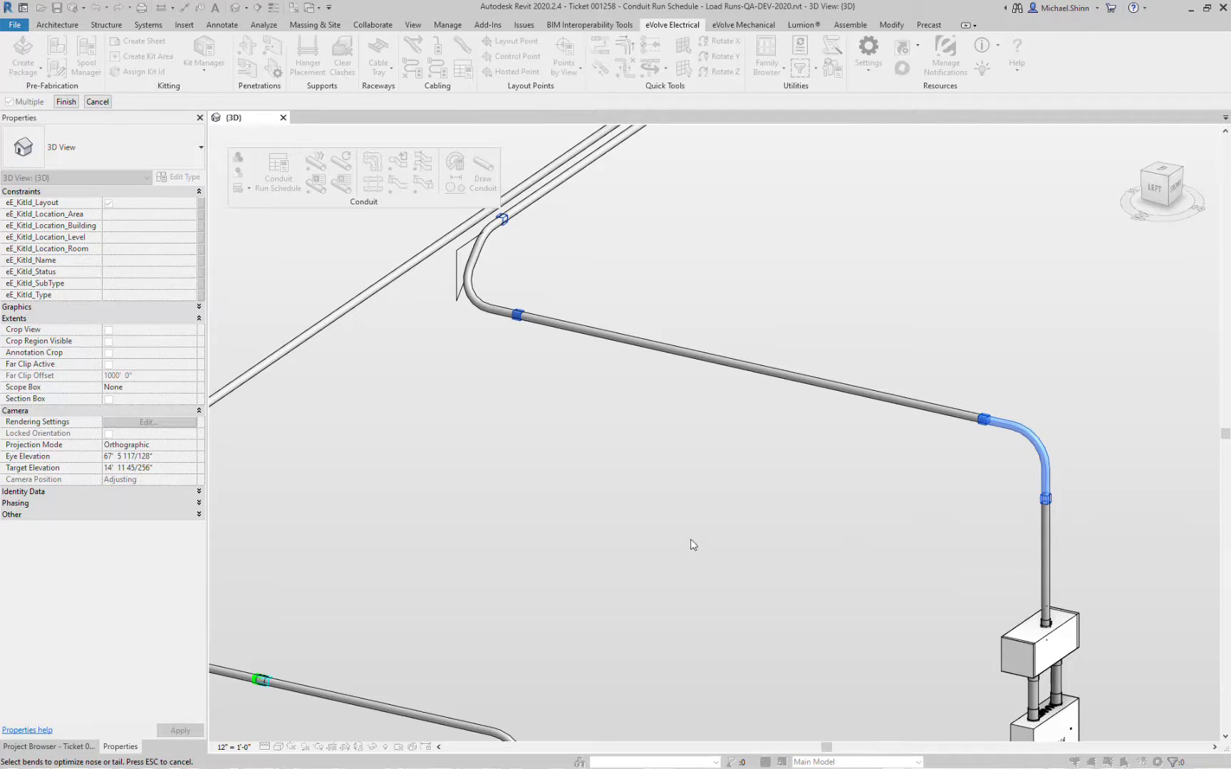
pyautogui.click(66, 102)
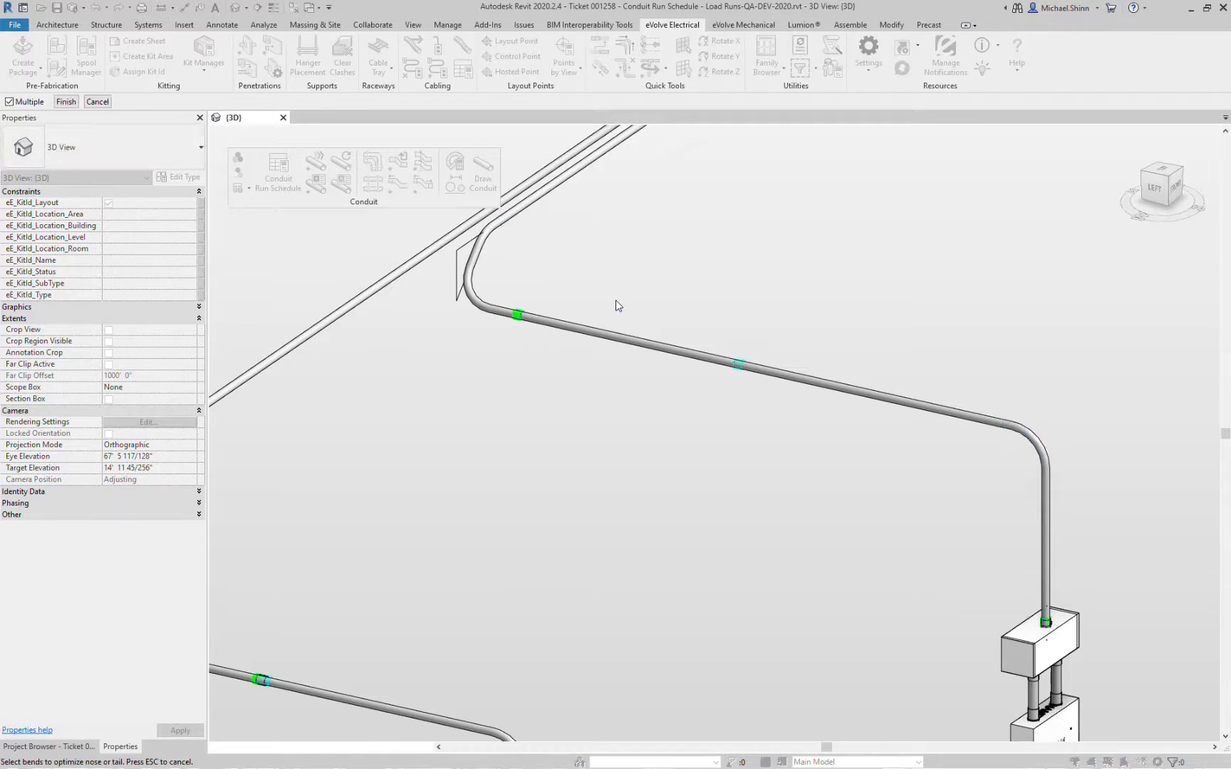
pyautogui.press('Escape')
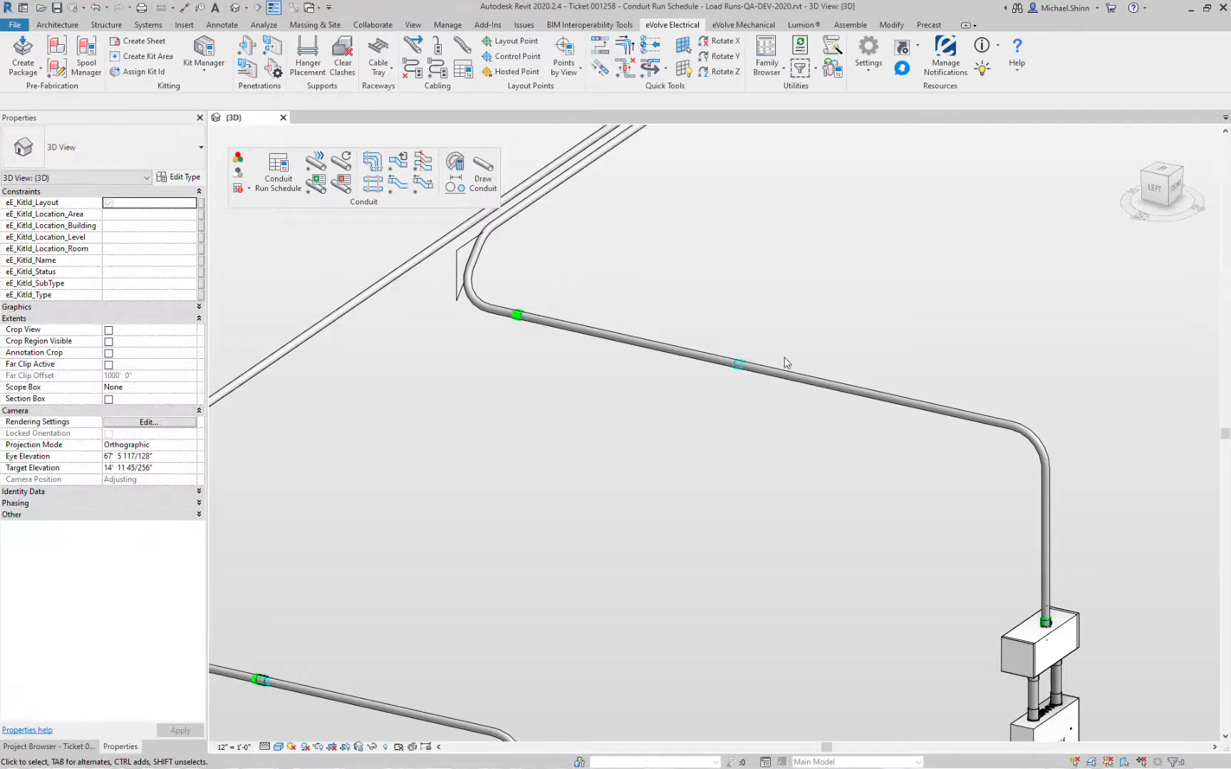
pyautogui.moveTo(675, 298); pyautogui.dragTo(690, 348, button='middle')
pyautogui.moveTo(855, 377); pyautogui.dragTo(834, 361, button='middle')
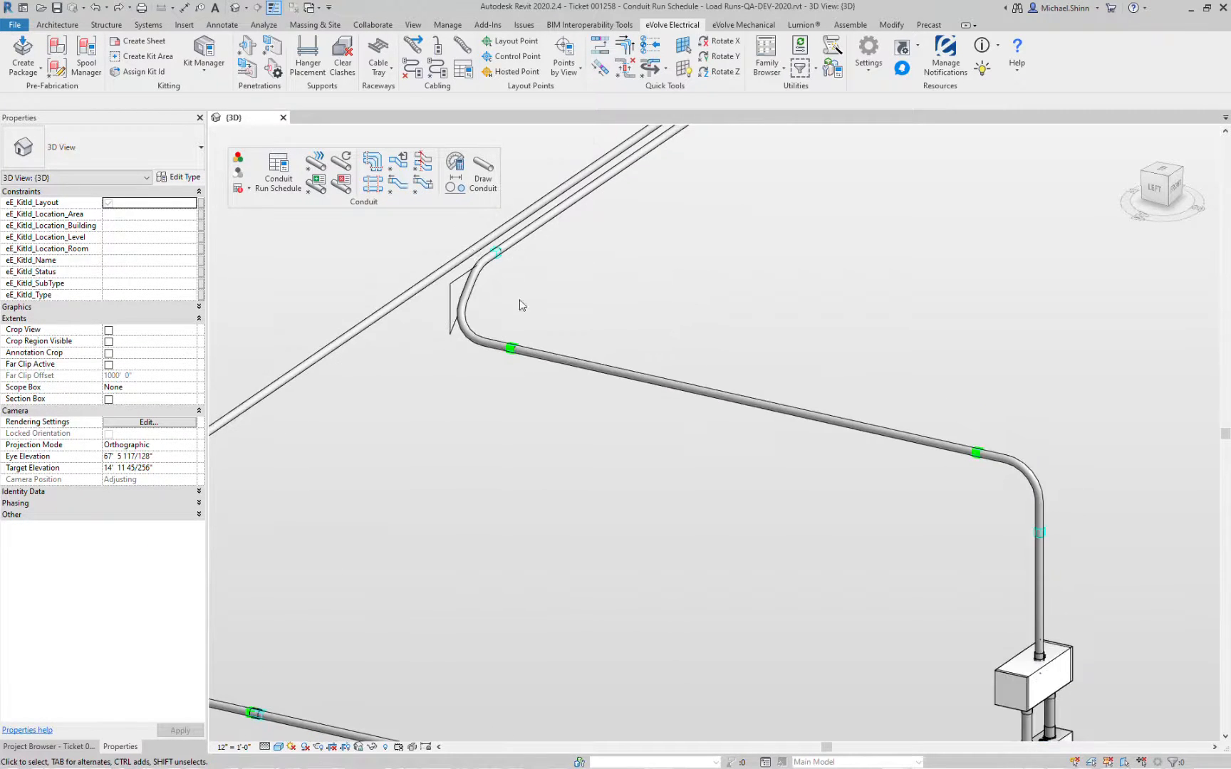
# Optimize only the kick 90's nose end by consuming the conduit toward the stub 90, inspect the bend, and undo the change
pyautogui.click(398, 185)
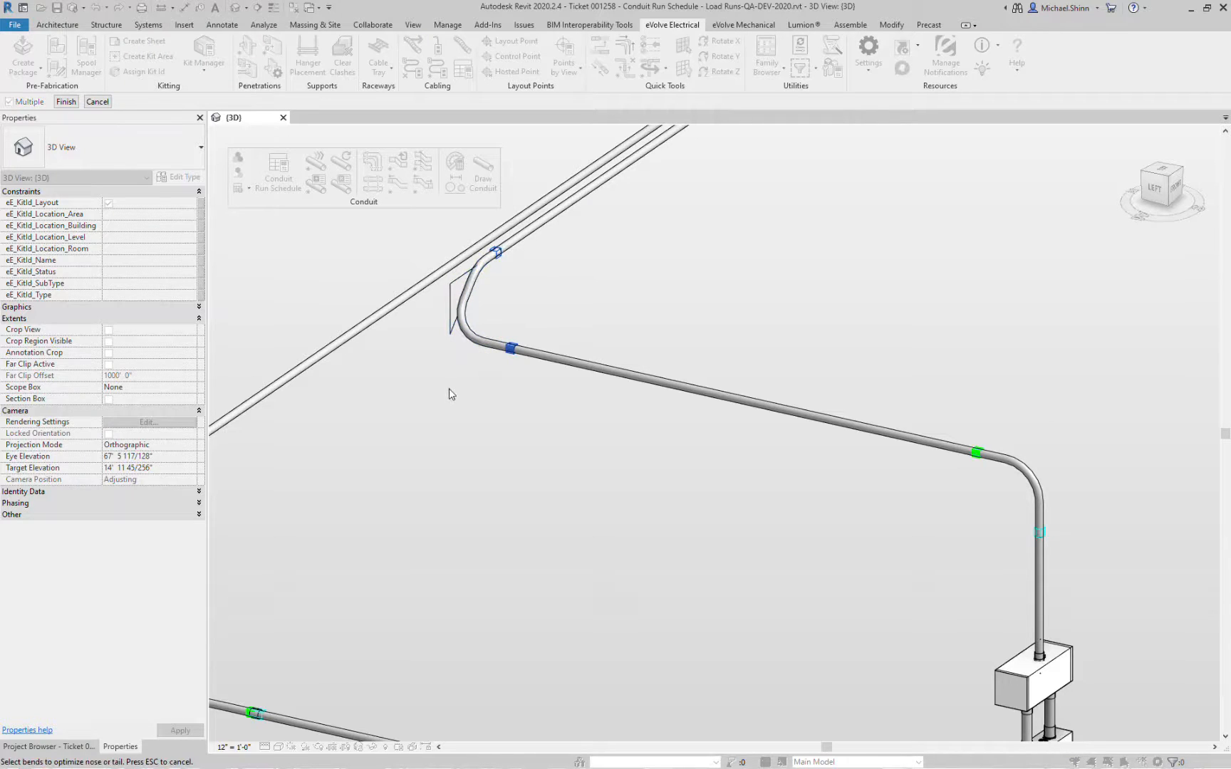
pyautogui.click(66, 101)
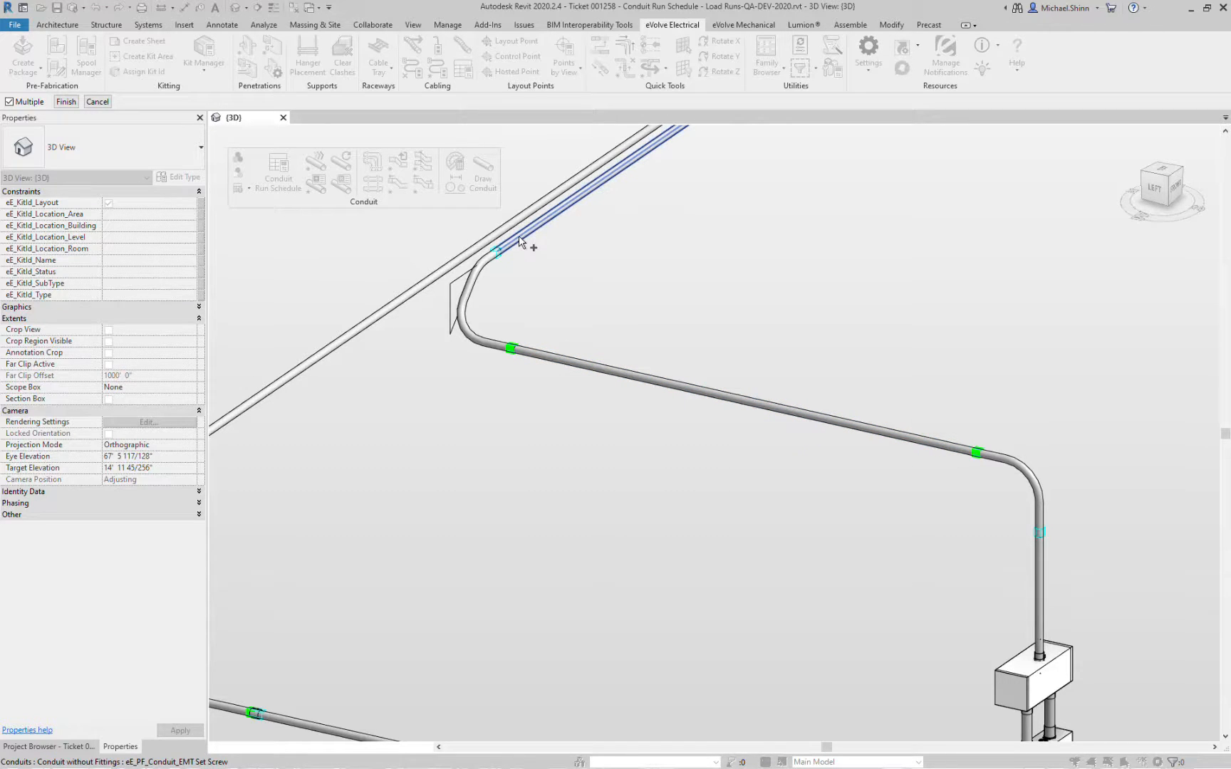
pyautogui.click(542, 358)
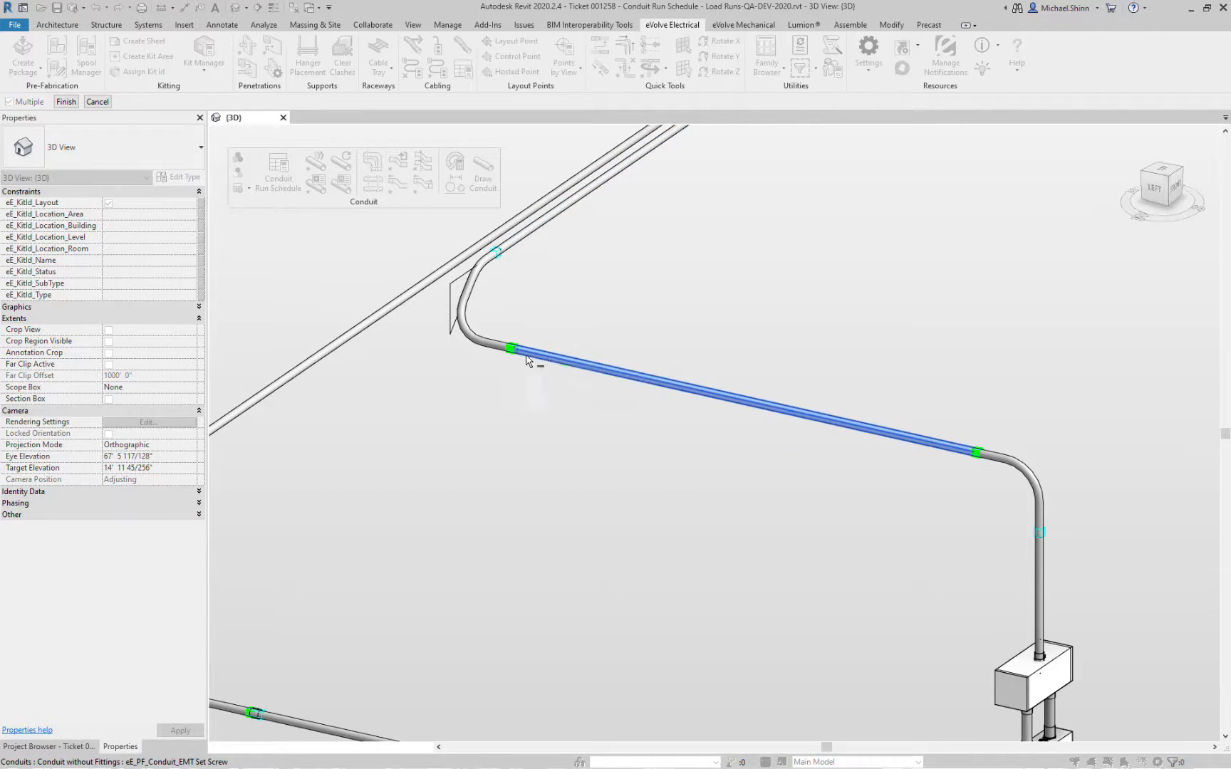
pyautogui.click(67, 103)
pyautogui.click(498, 253)
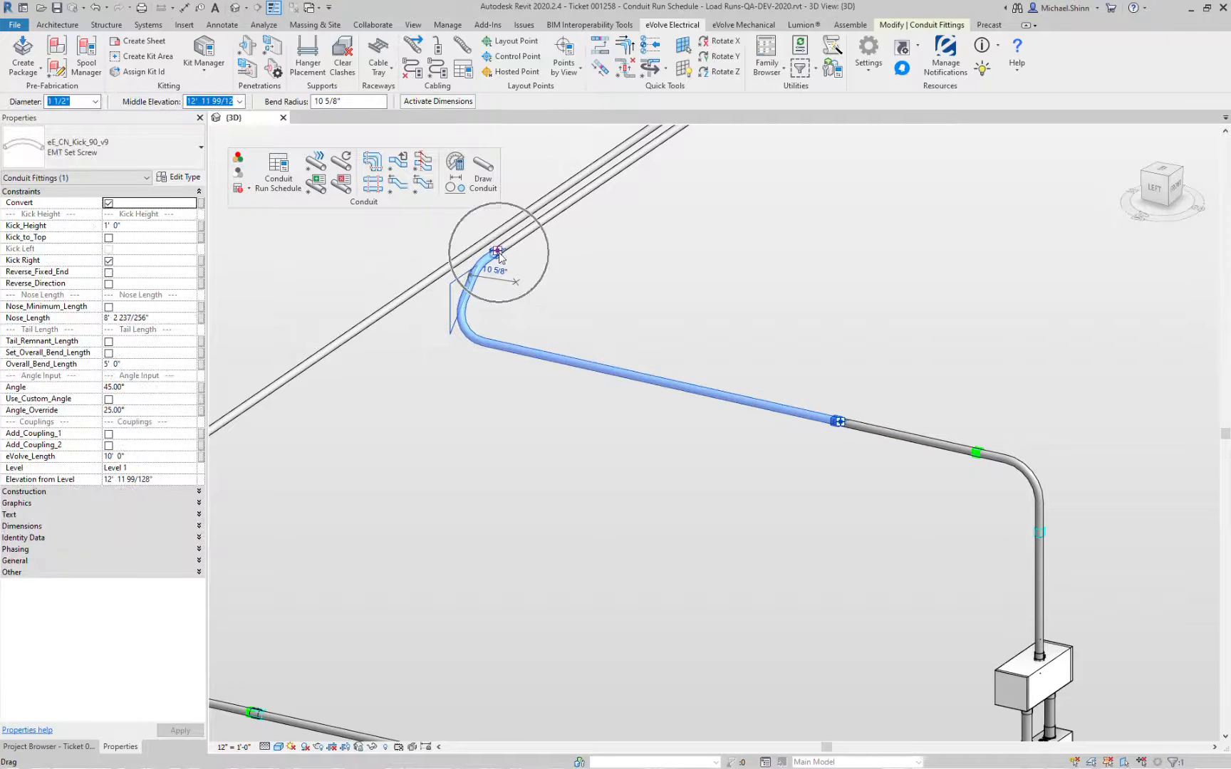
pyautogui.scroll(3, 499, 252)
pyautogui.keyDown('shift'); pyautogui.moveTo(500, 252); pyautogui.dragTo(498, 370, button='middle'); pyautogui.keyUp('shift')
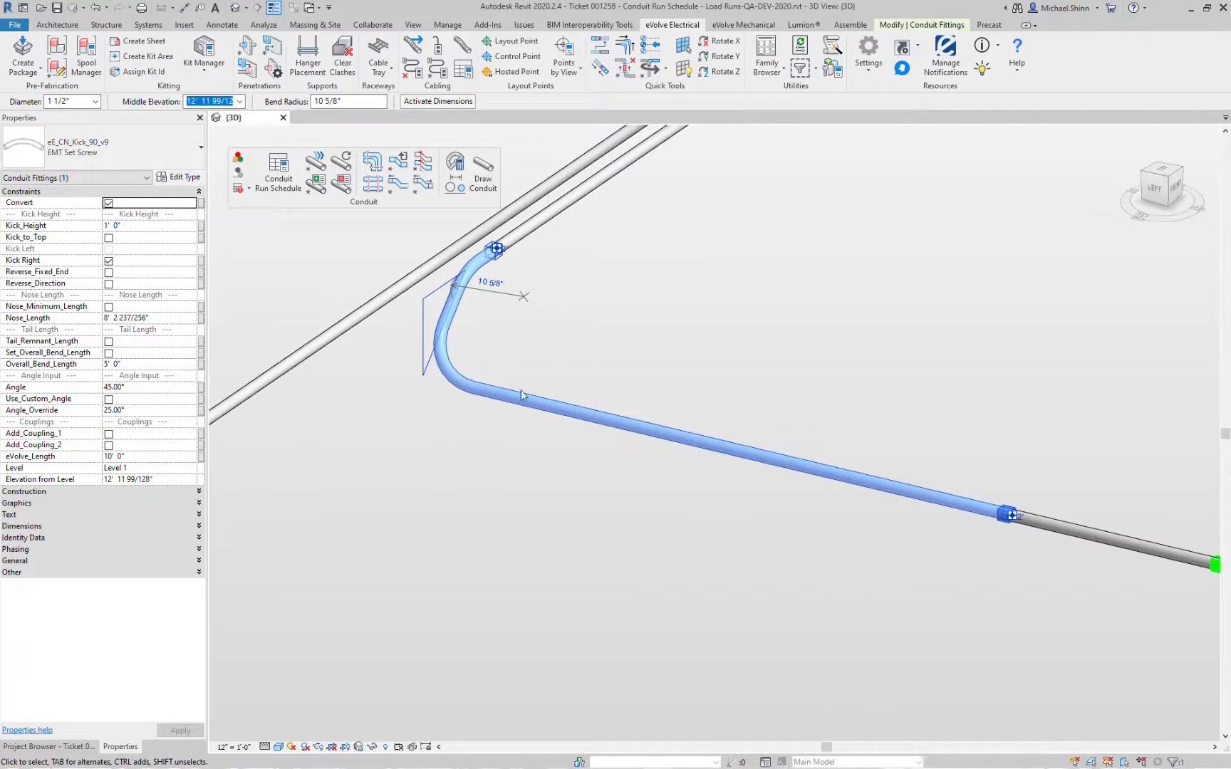
pyautogui.press('Escape')
pyautogui.keyDown('shift'); pyautogui.moveTo(601, 409); pyautogui.dragTo(608, 424, button='middle'); pyautogui.keyUp('shift')
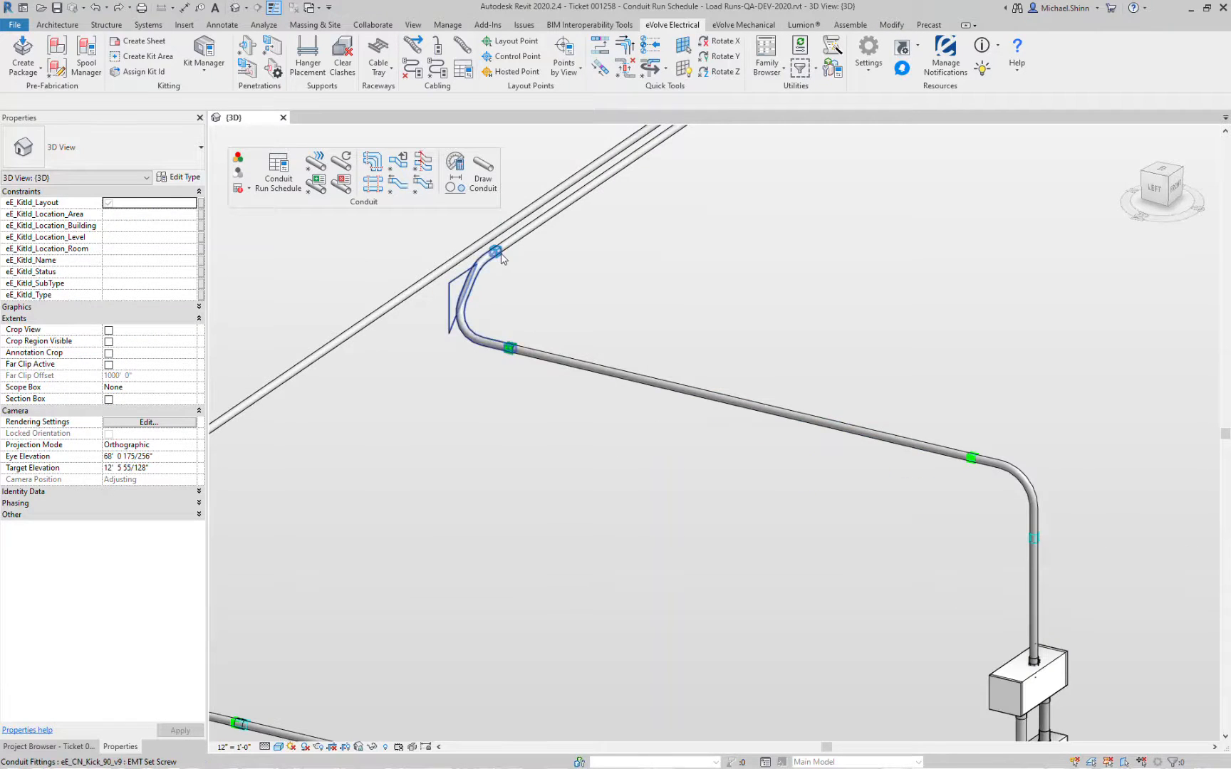
# Review the properties and both open ends of the farther run's kick 90
pyautogui.scroll(3, 491, 257)
pyautogui.click(480, 268)
pyautogui.keyDown('shift'); pyautogui.moveTo(623, 320); pyautogui.dragTo(666, 417, button='middle'); pyautogui.keyUp('shift')
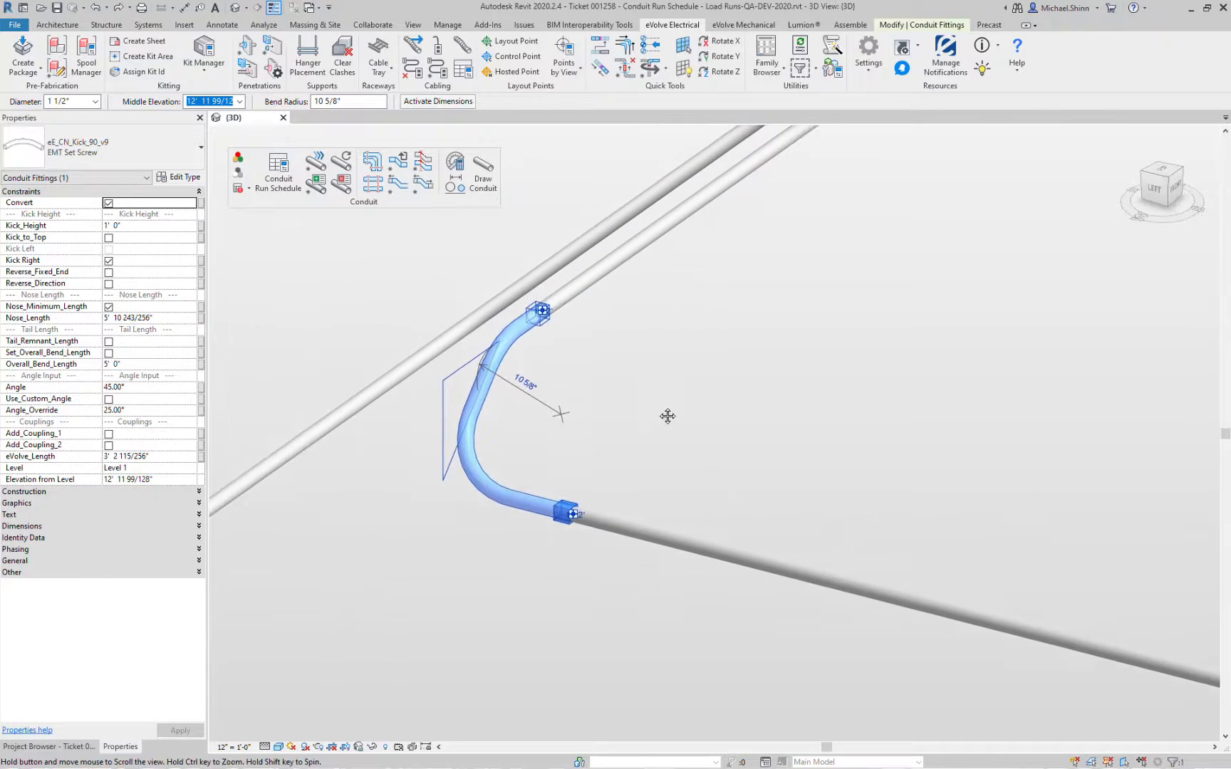
pyautogui.press('Escape')
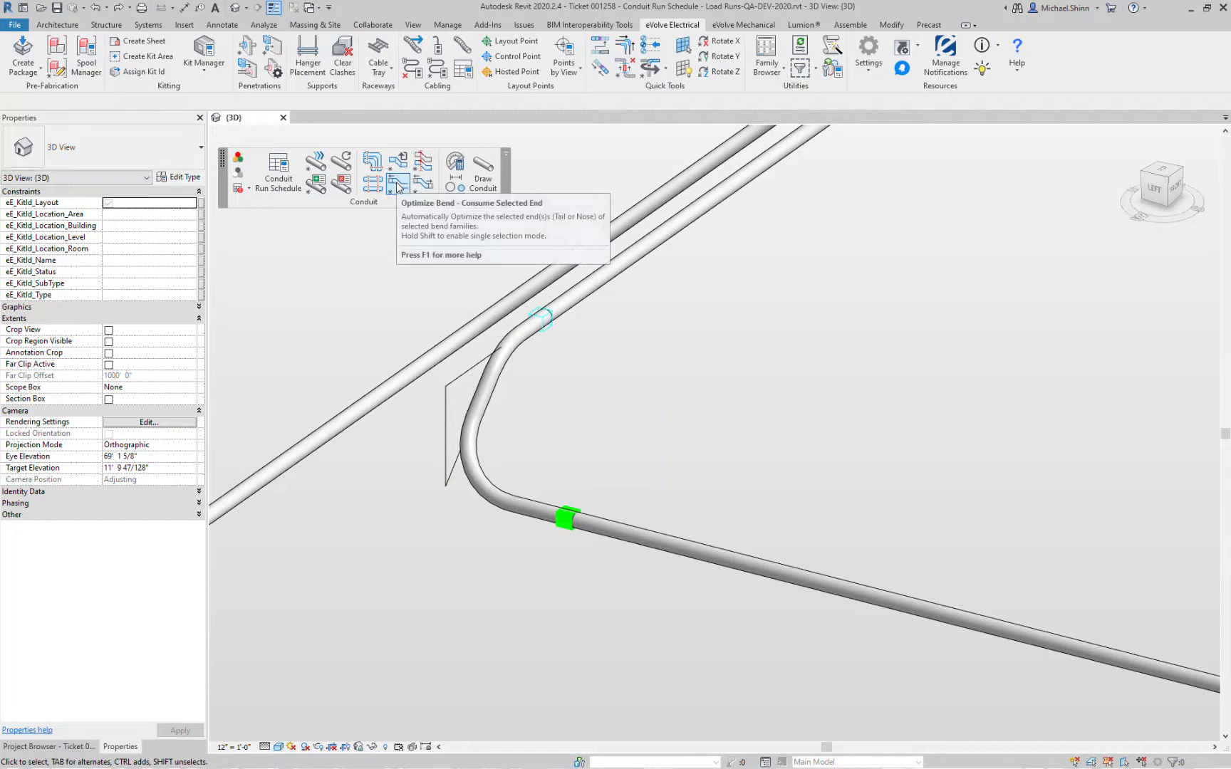
pyautogui.click(397, 185)
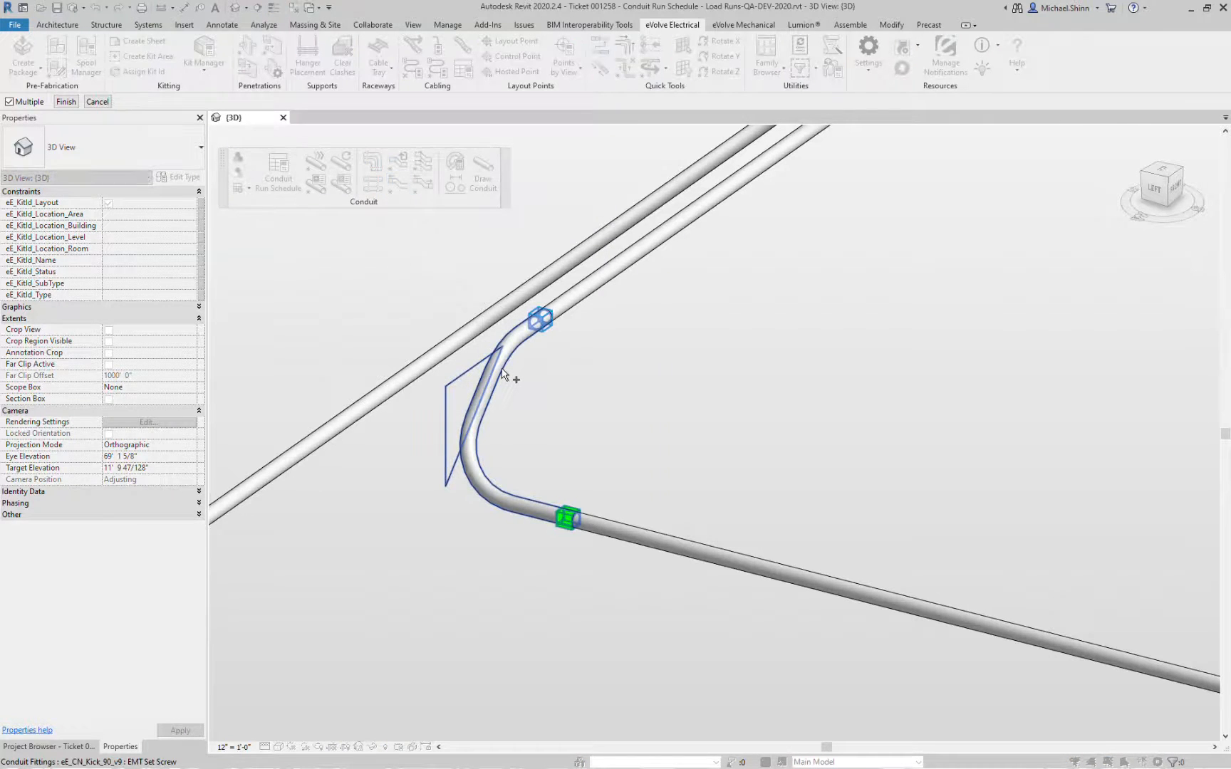
pyautogui.click(504, 373)
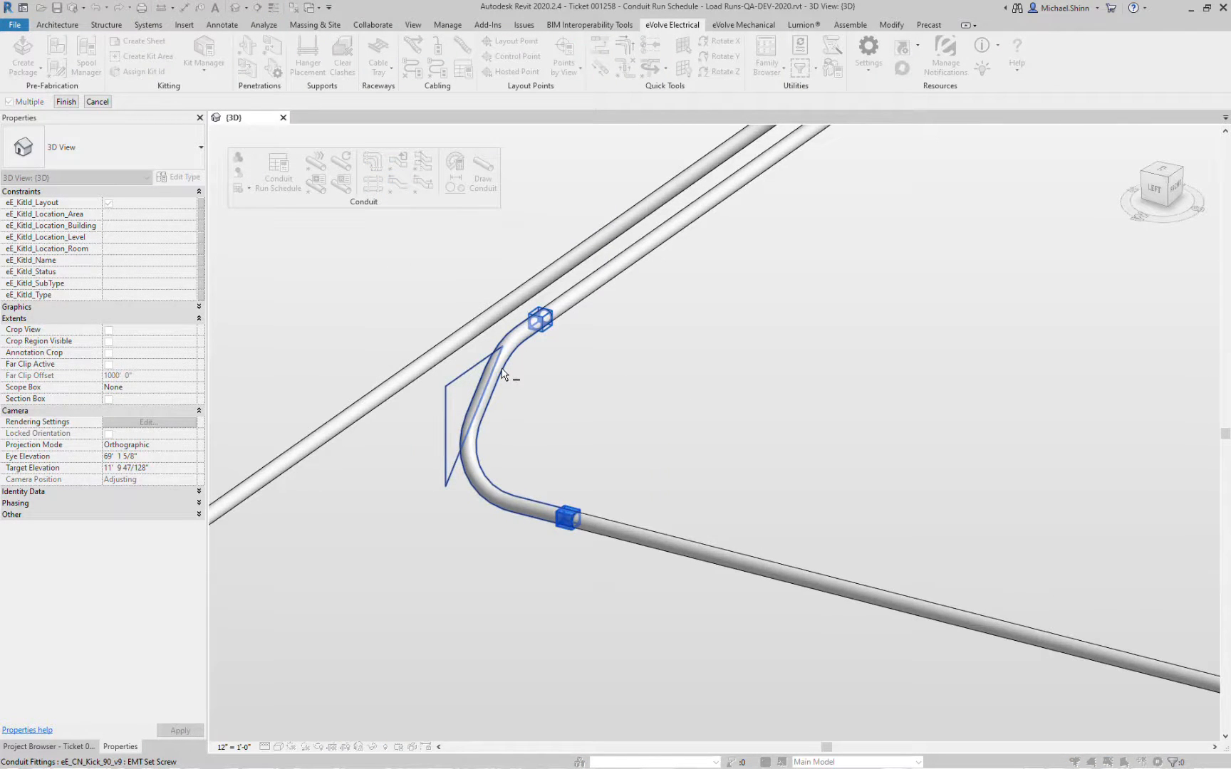
pyautogui.click(67, 102)
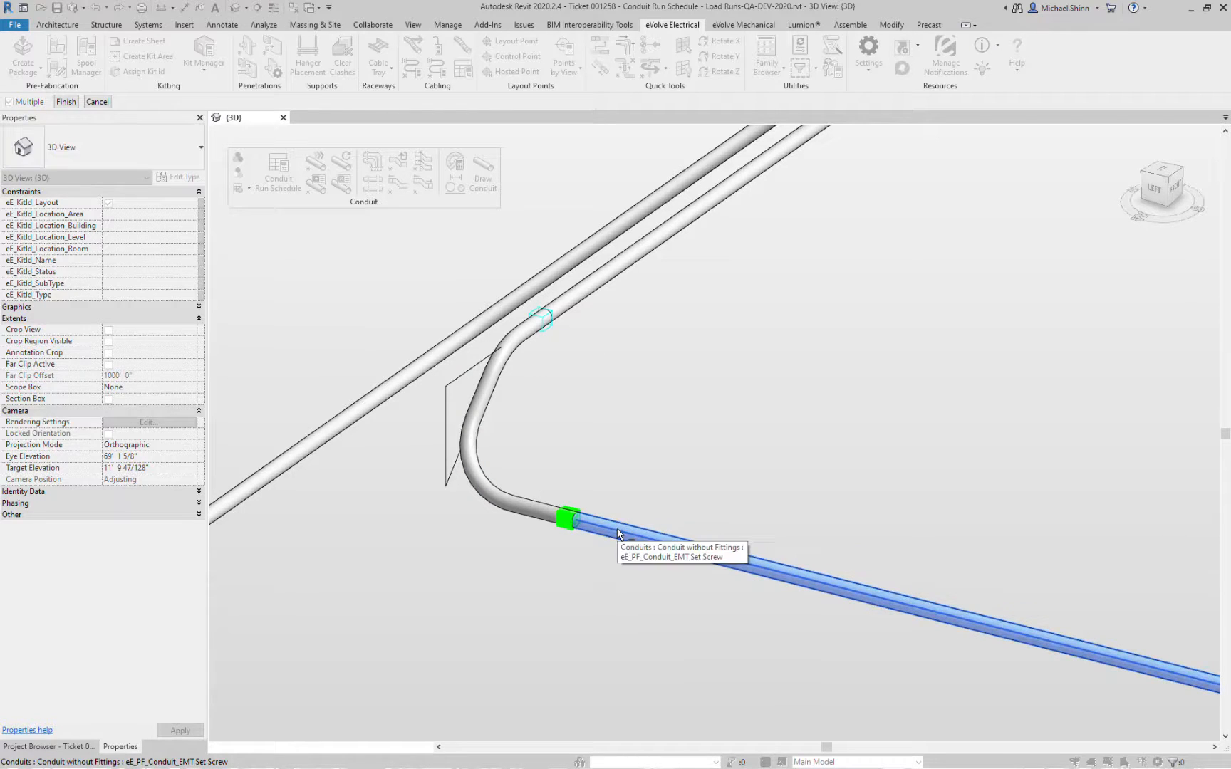
pyautogui.click(86, 103)
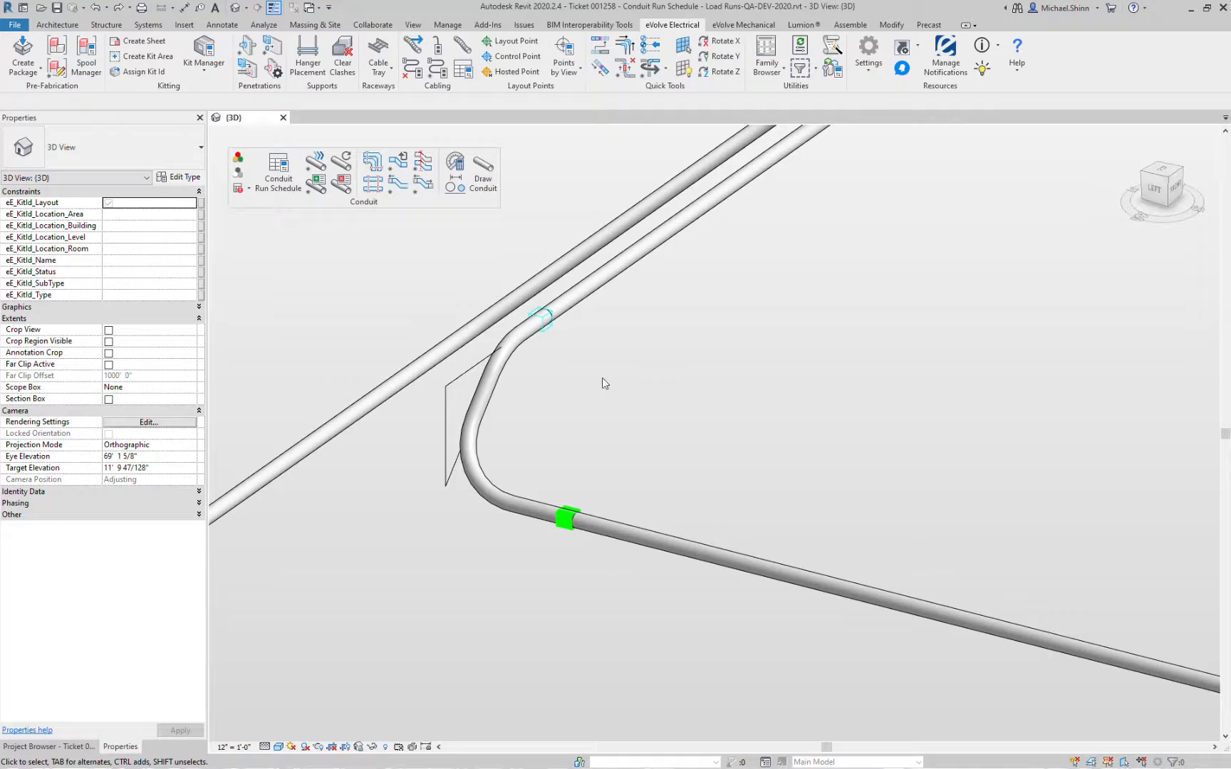
# Optimize only the kick 90's tail end by consuming the long conduit beside the parallel run, review its properties, and undo the change
pyautogui.click(397, 183)
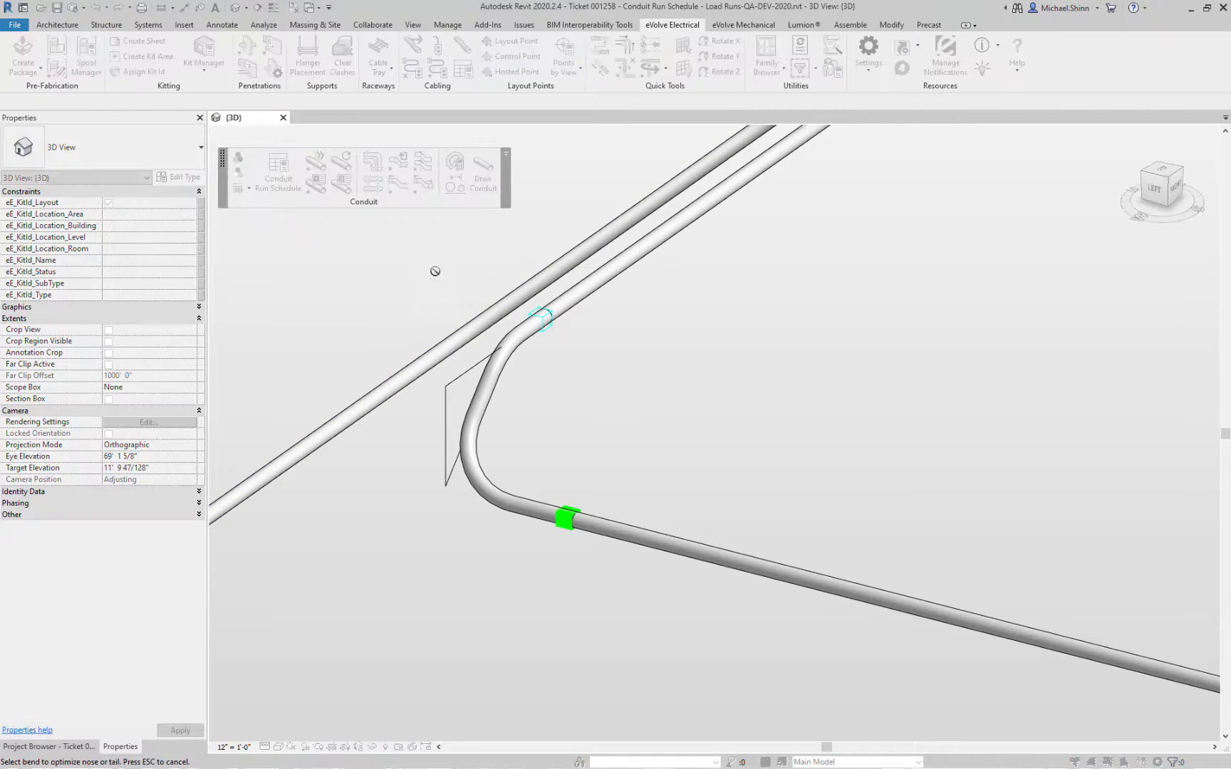
pyautogui.click(485, 388)
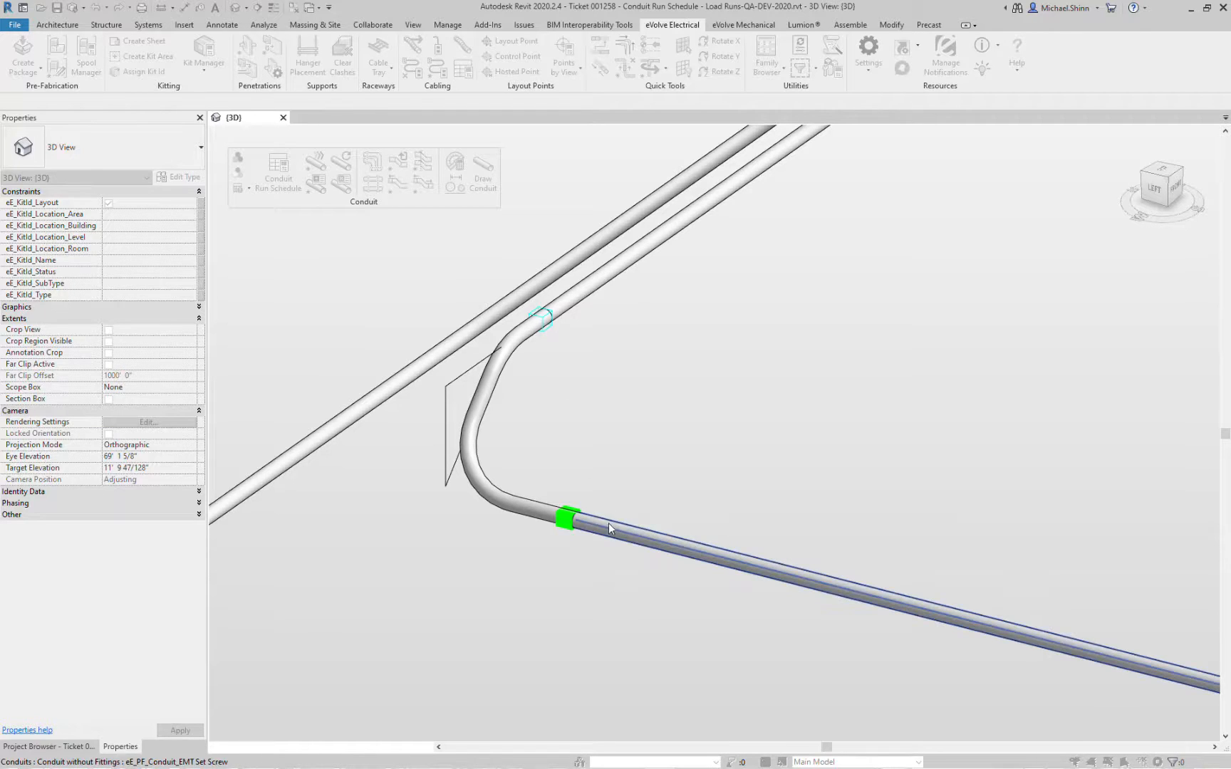
pyautogui.click(574, 308)
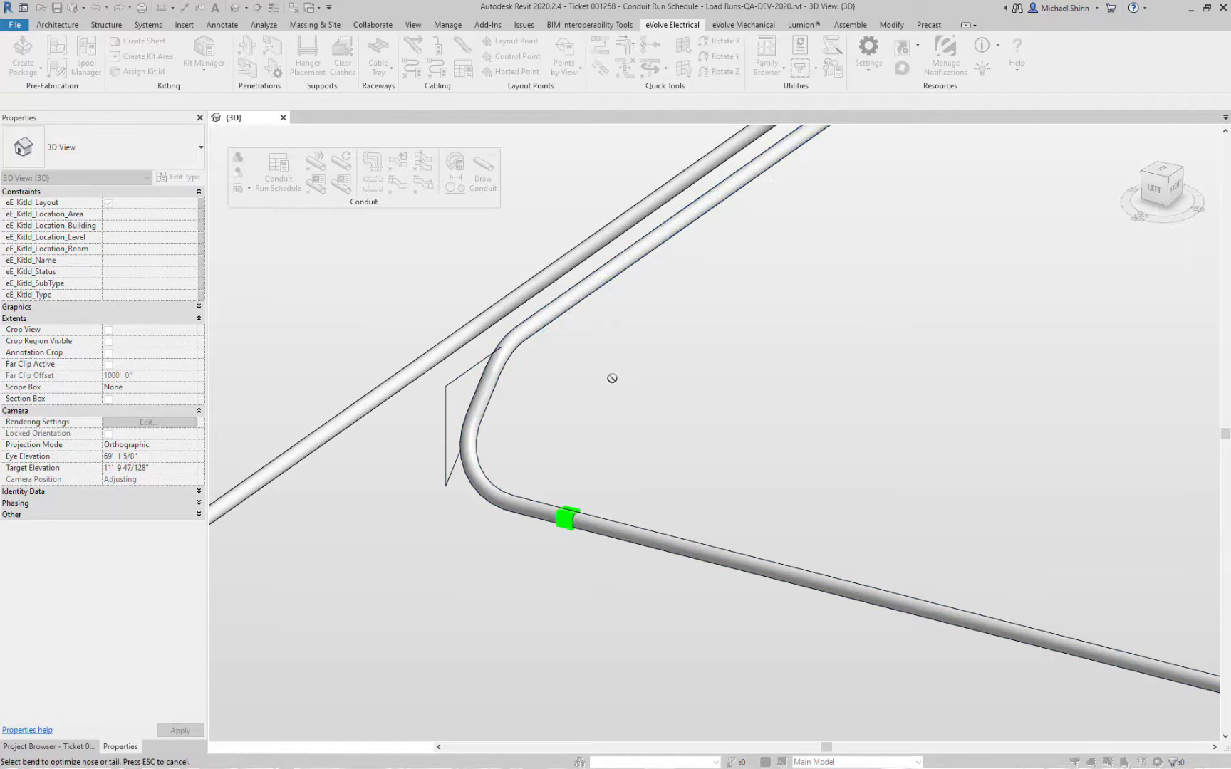
pyautogui.scroll(-4, 641, 399)
pyautogui.click(638, 373)
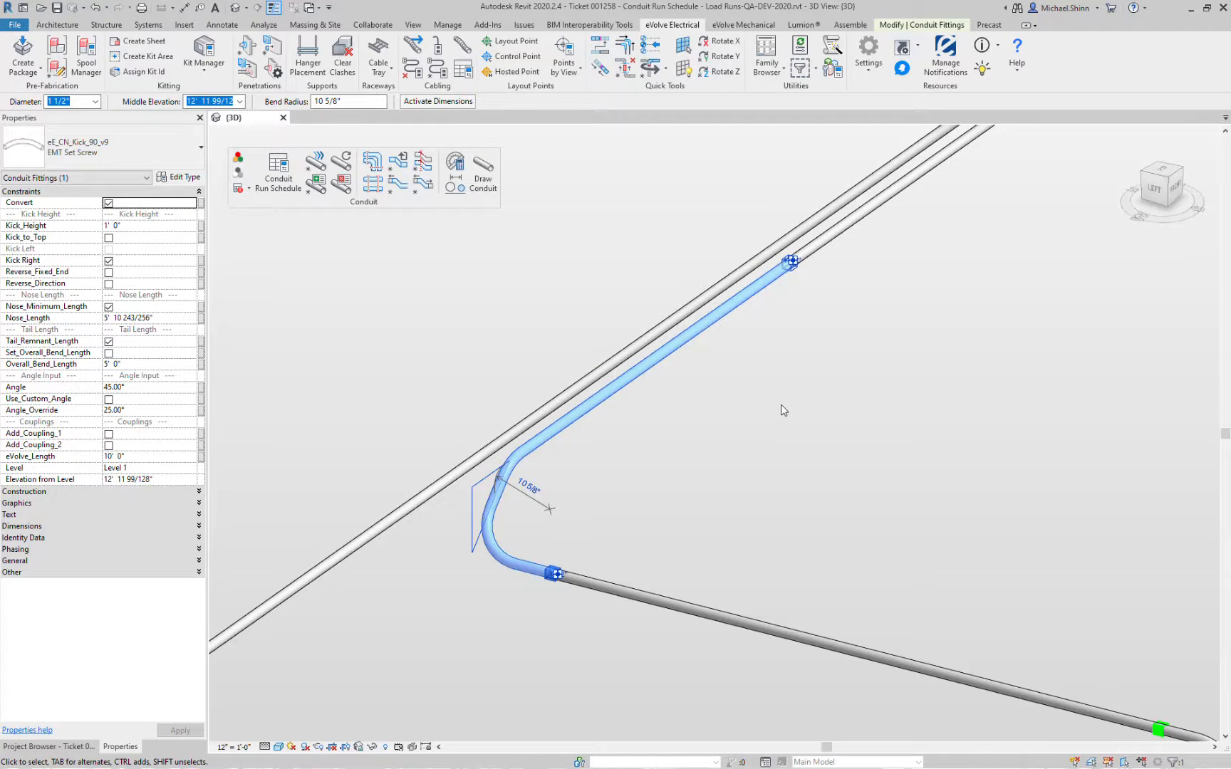
pyautogui.press('Escape')
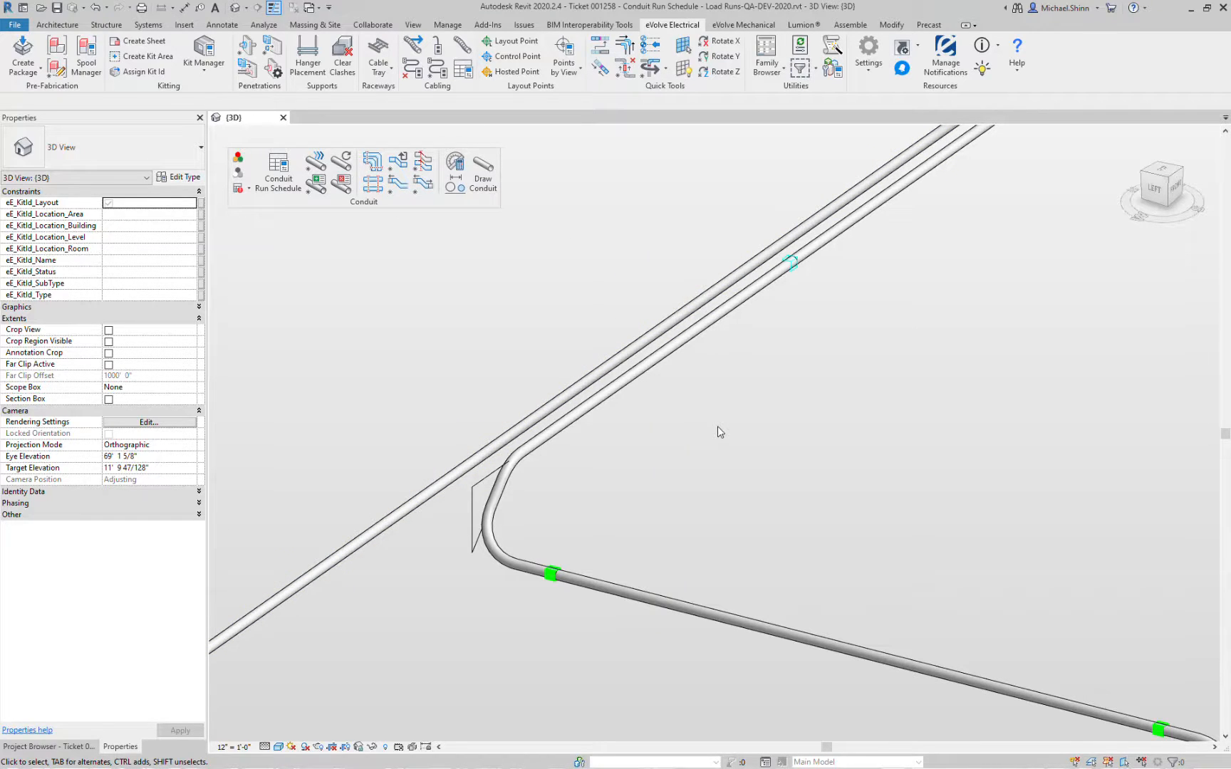
pyautogui.moveTo(884, 511); pyautogui.dragTo(843, 399, button='middle')
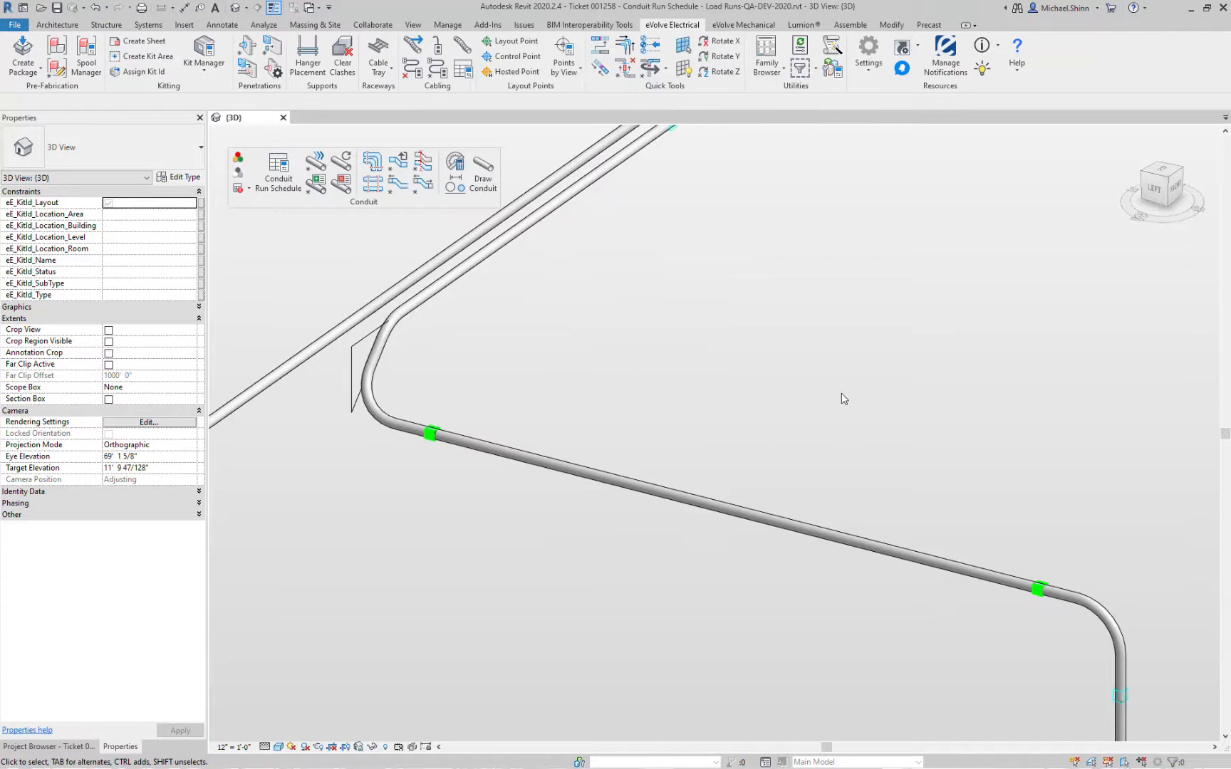
pyautogui.moveTo(526, 372); pyautogui.dragTo(711, 422, button='middle')
pyautogui.scroll(3, 711, 422)
pyautogui.scroll(-4, 667, 409)
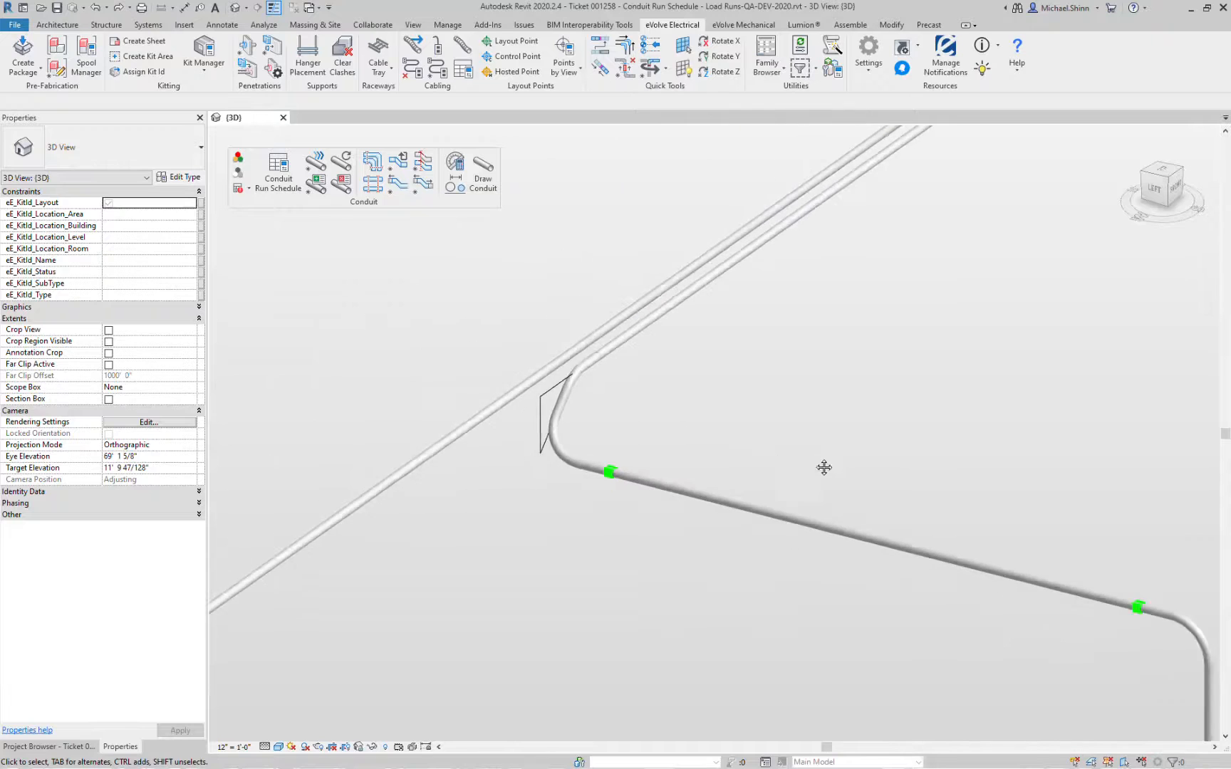
pyautogui.moveTo(814, 458); pyautogui.dragTo(710, 367, button='middle')
# Optimize the nose and tail lengths of the stub 90 above the farther box and of the kick 90 on the same run
pyautogui.click(423, 185)
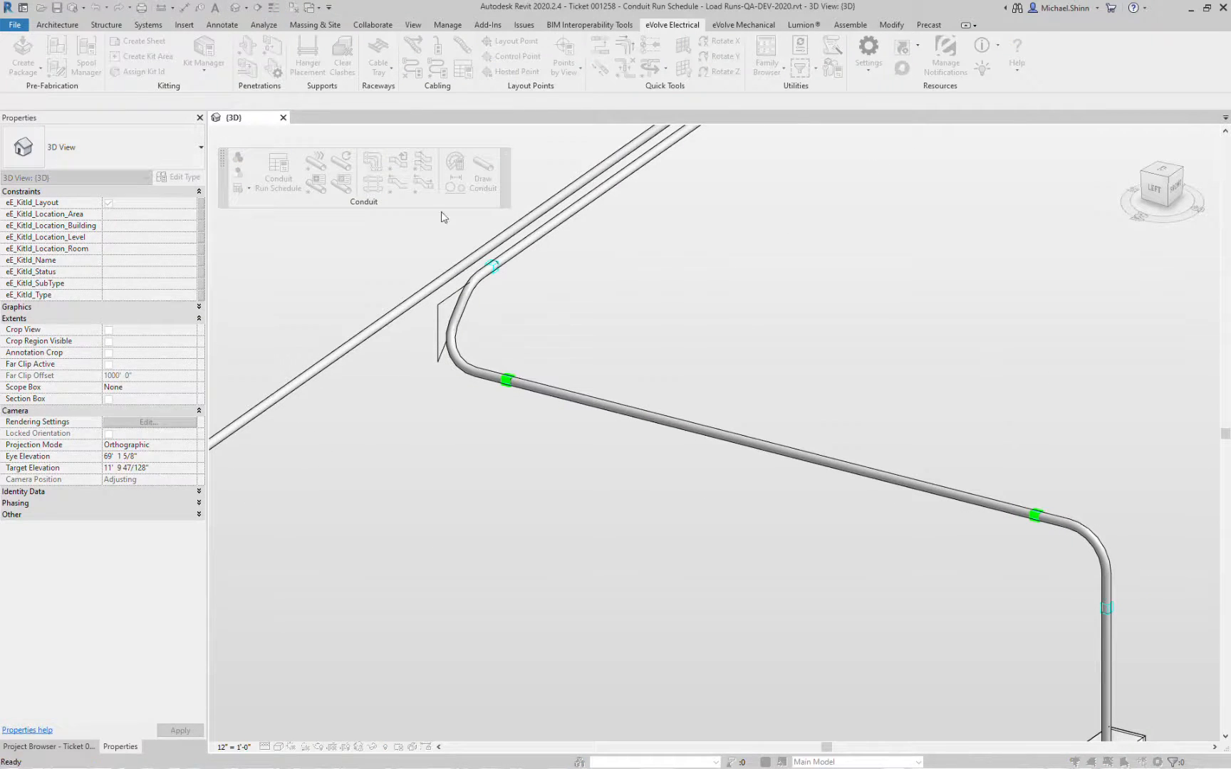
pyautogui.click(1092, 540)
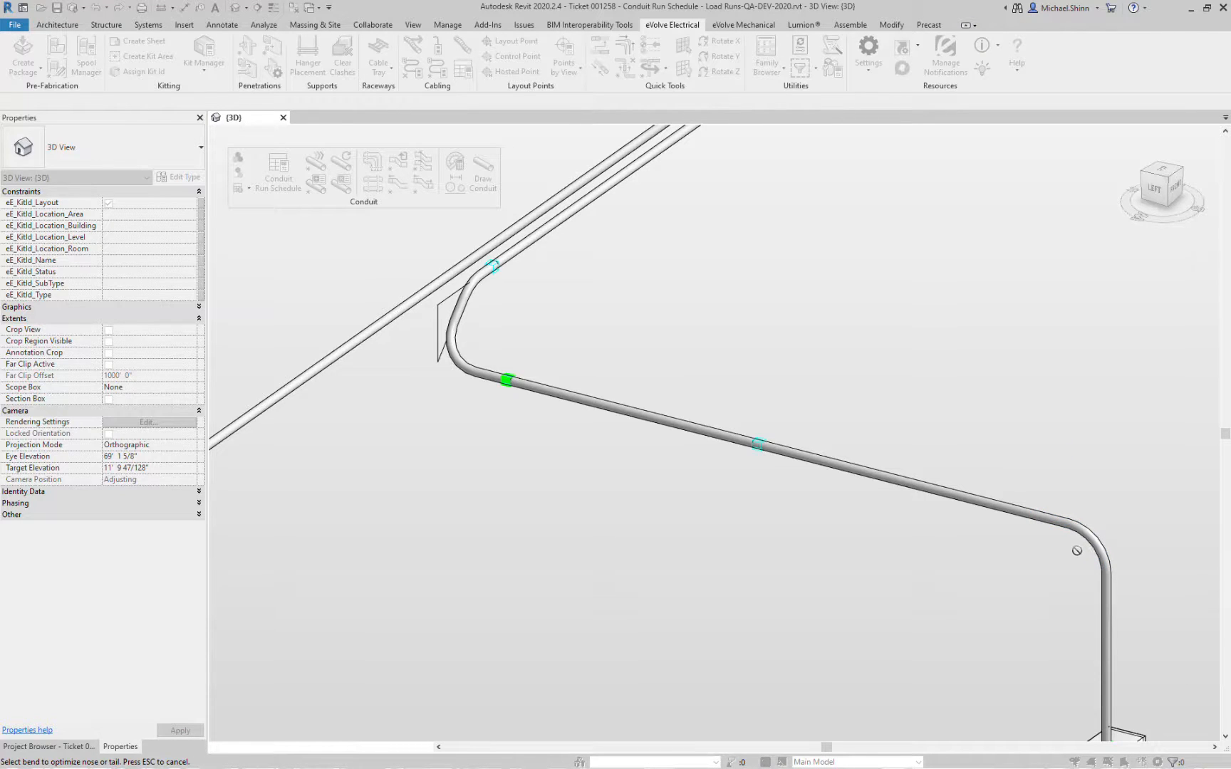
pyautogui.moveTo(985, 338); pyautogui.dragTo(929, 220, button='middle')
pyautogui.moveTo(939, 311); pyautogui.dragTo(958, 336, button='middle')
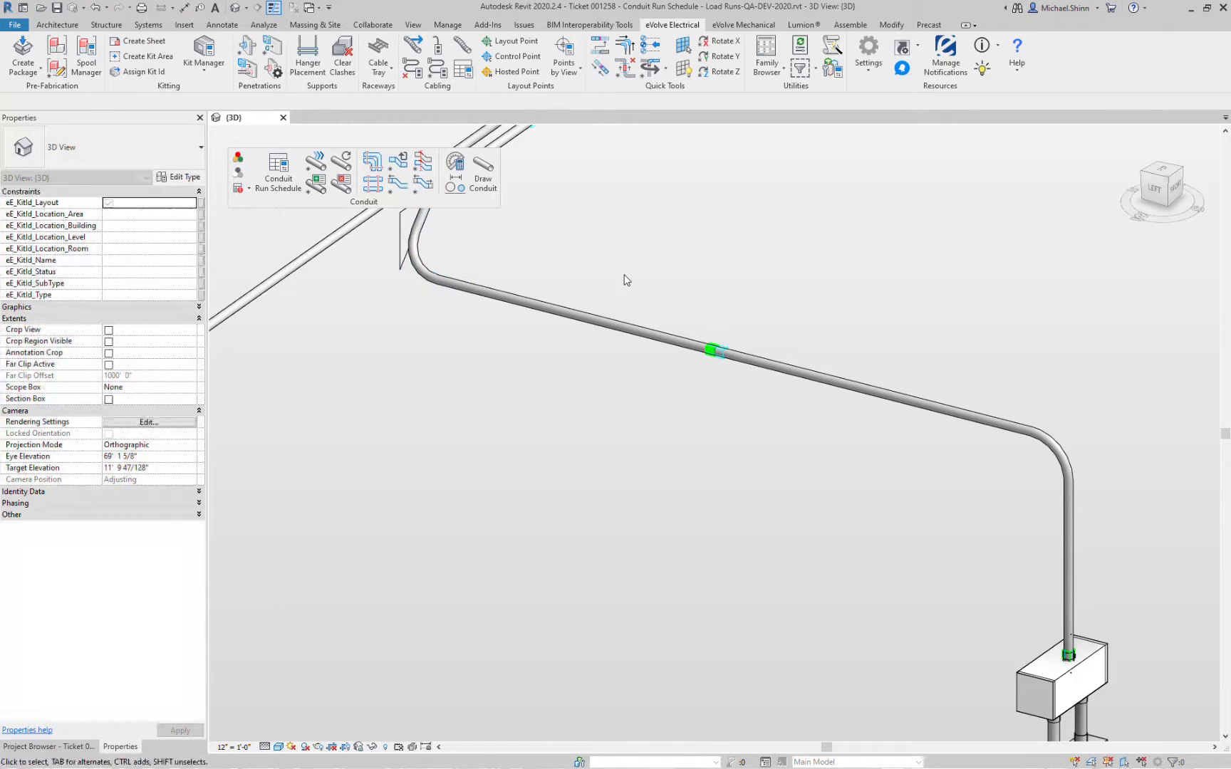
# Inspect the properties of the stub 90 and kick 90 bends on the nearer and farther conduit runs
pyautogui.click(425, 185)
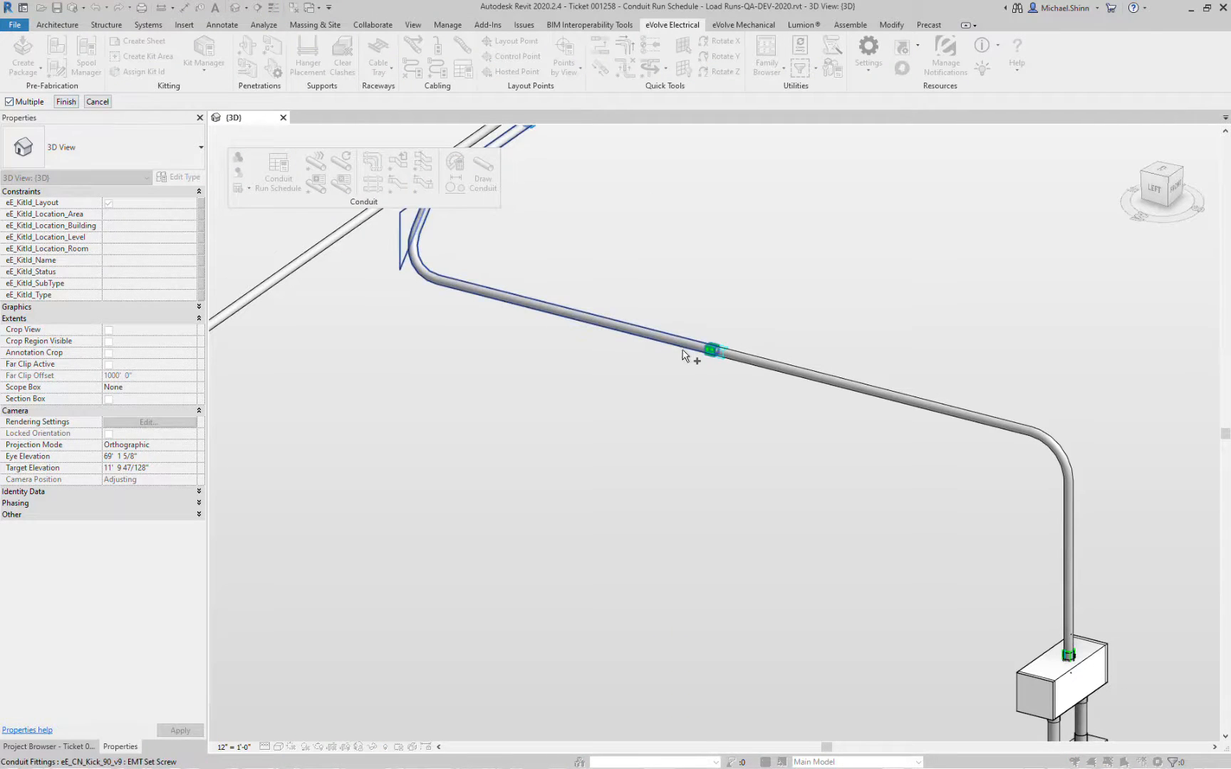
pyautogui.press('Escape')
pyautogui.scroll(-1, 711, 476)
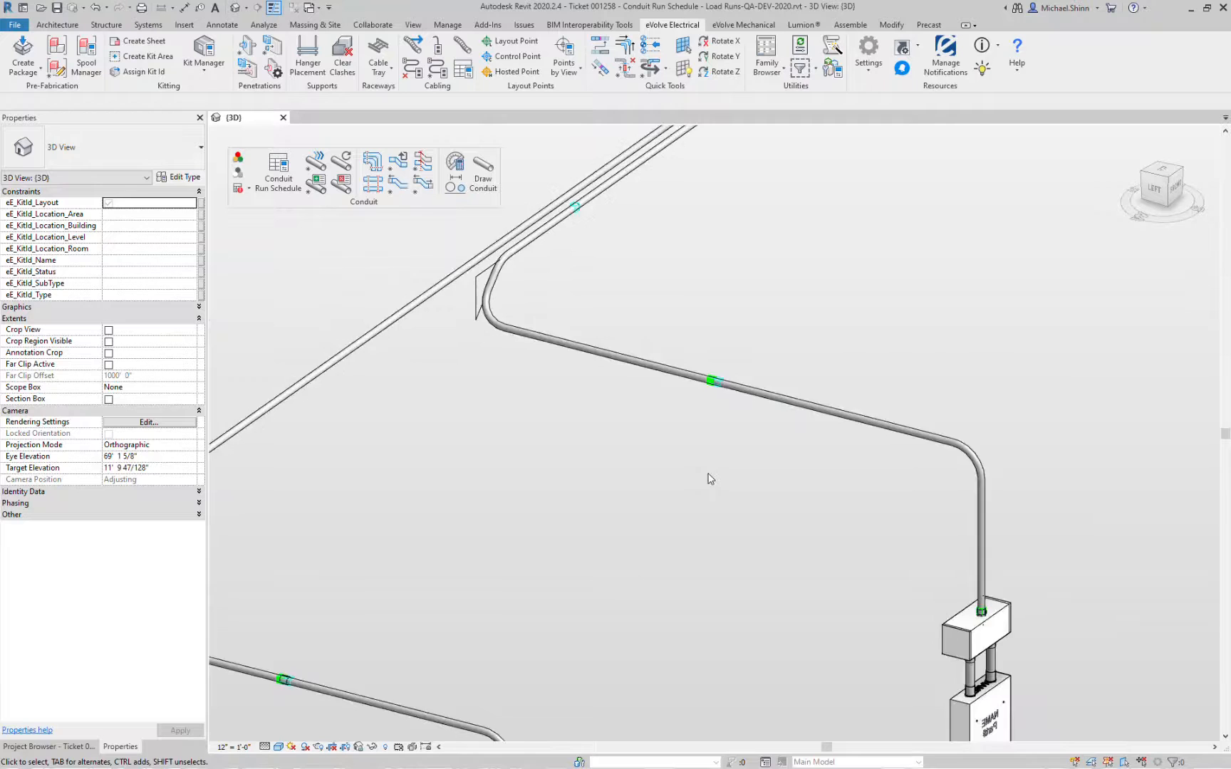
pyautogui.moveTo(708, 475); pyautogui.dragTo(826, 416, button='middle')
pyautogui.scroll(-2, 827, 416)
pyautogui.click(681, 587)
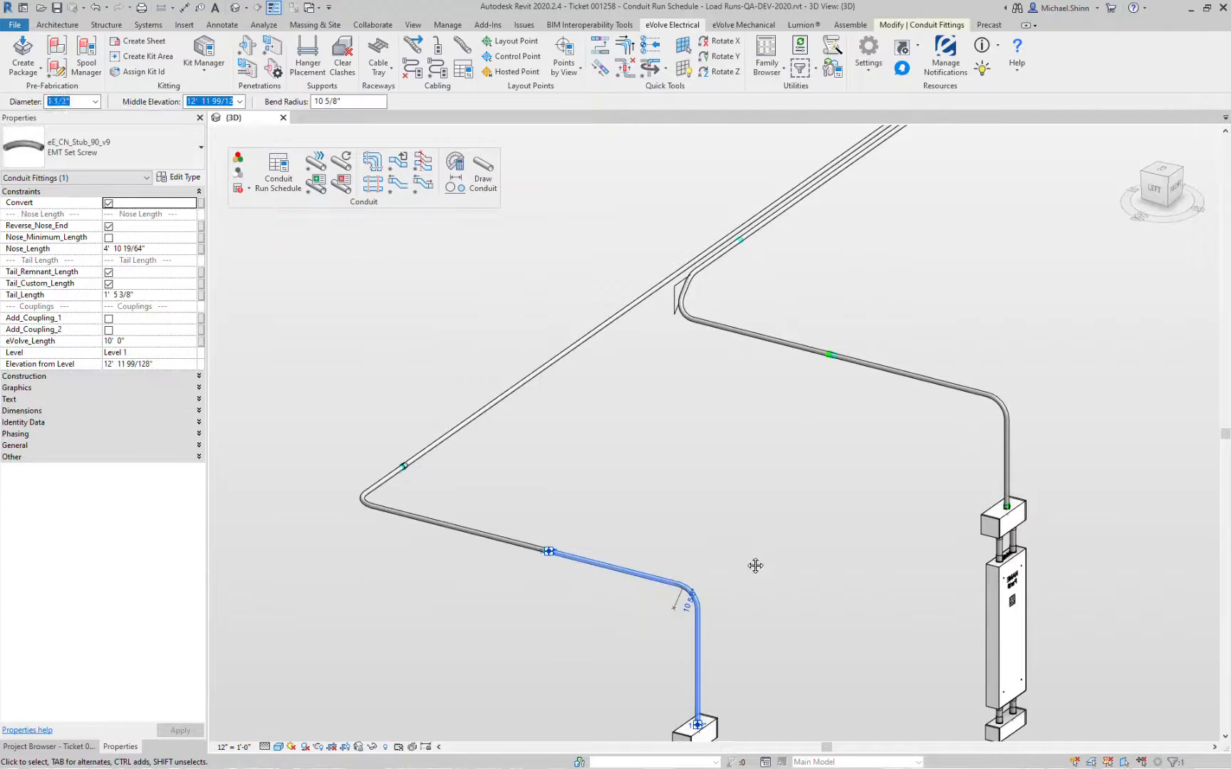
pyautogui.moveTo(755, 565); pyautogui.dragTo(759, 541, button='middle')
pyautogui.click(468, 503)
pyautogui.click(681, 430)
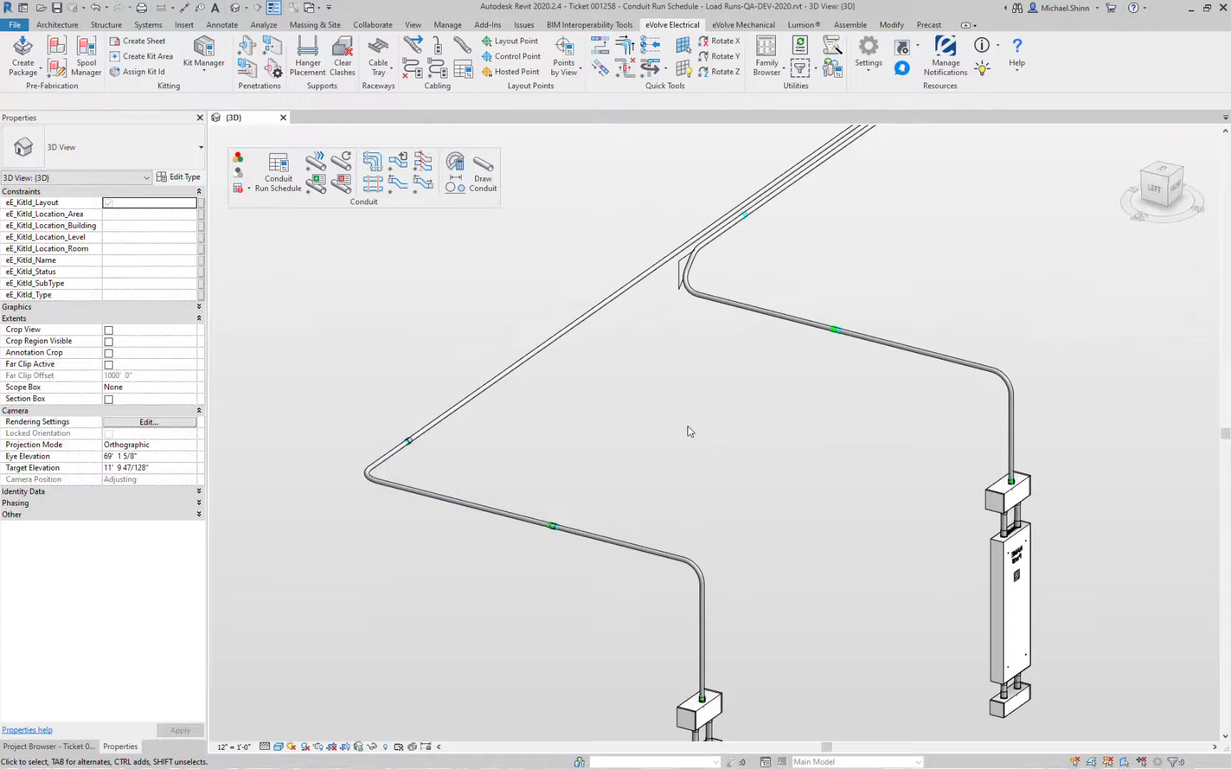
pyautogui.click(903, 348)
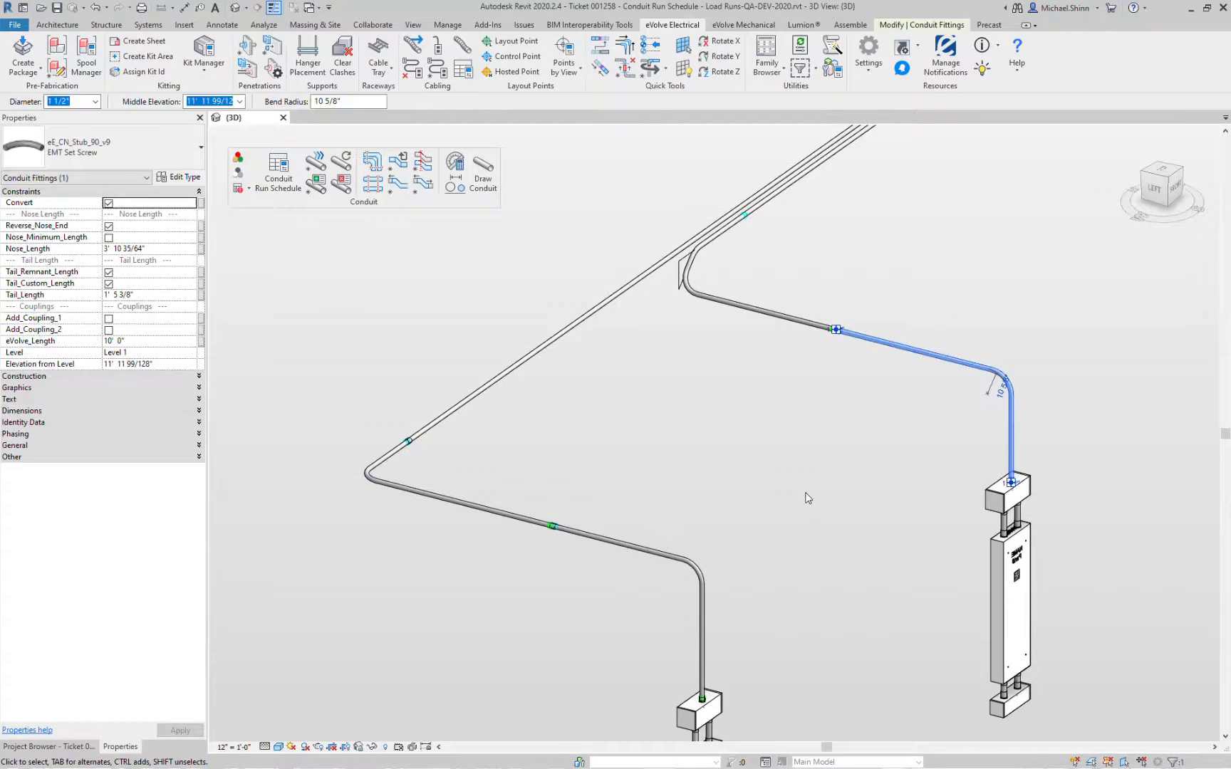
pyautogui.click(745, 312)
pyautogui.click(754, 456)
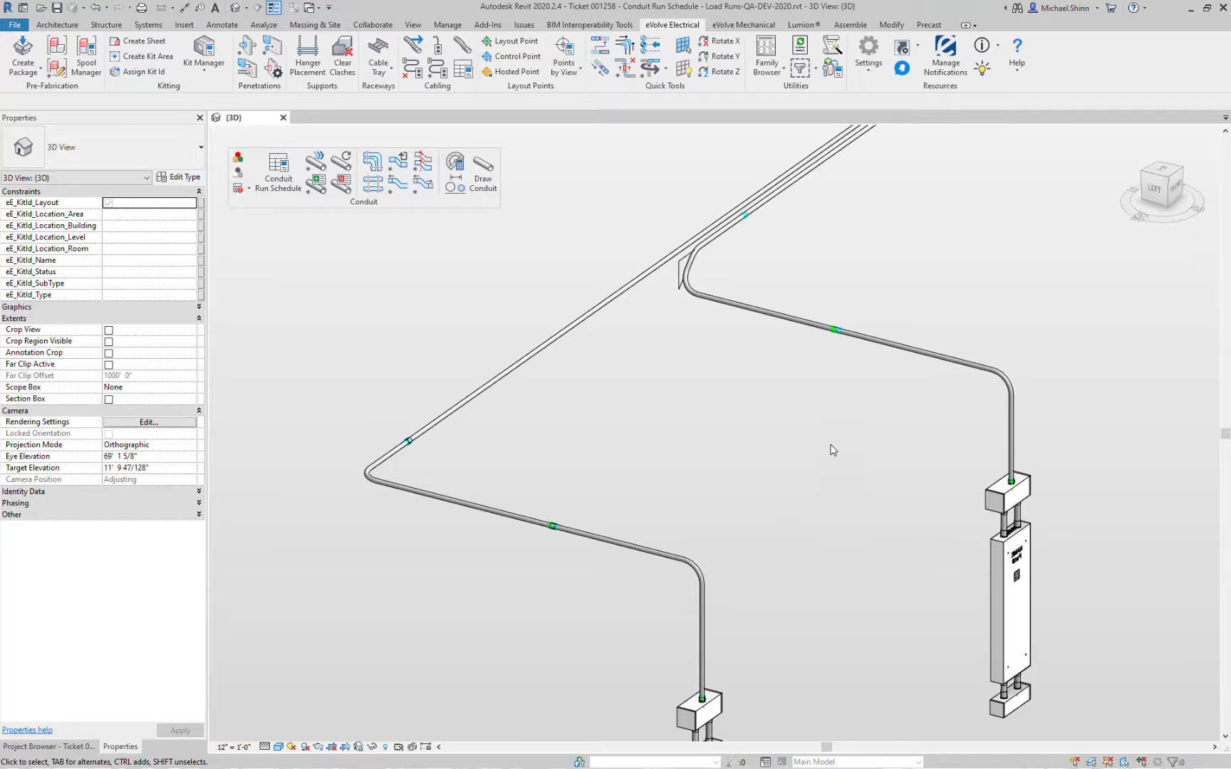
# Try turning off Convert on the farther run's kick 90 while its nose and tail are still optimized
pyautogui.scroll(5, 803, 434)
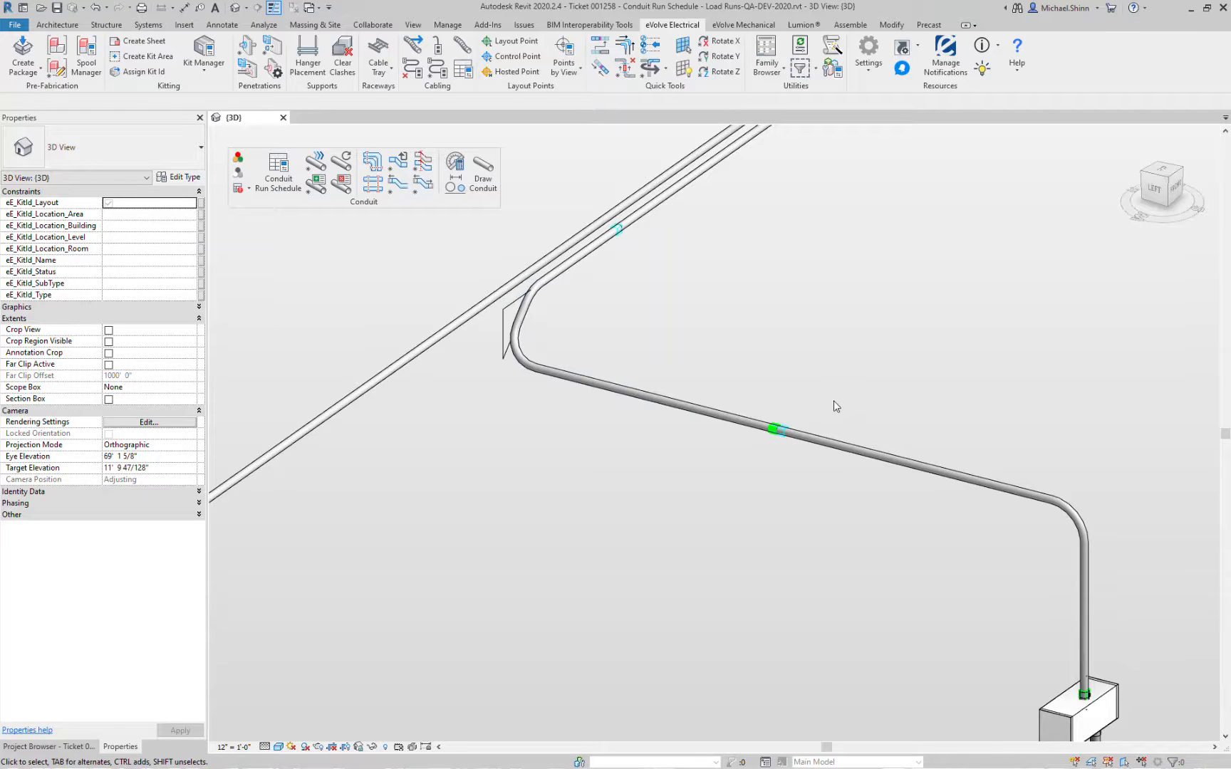
pyautogui.click(629, 397)
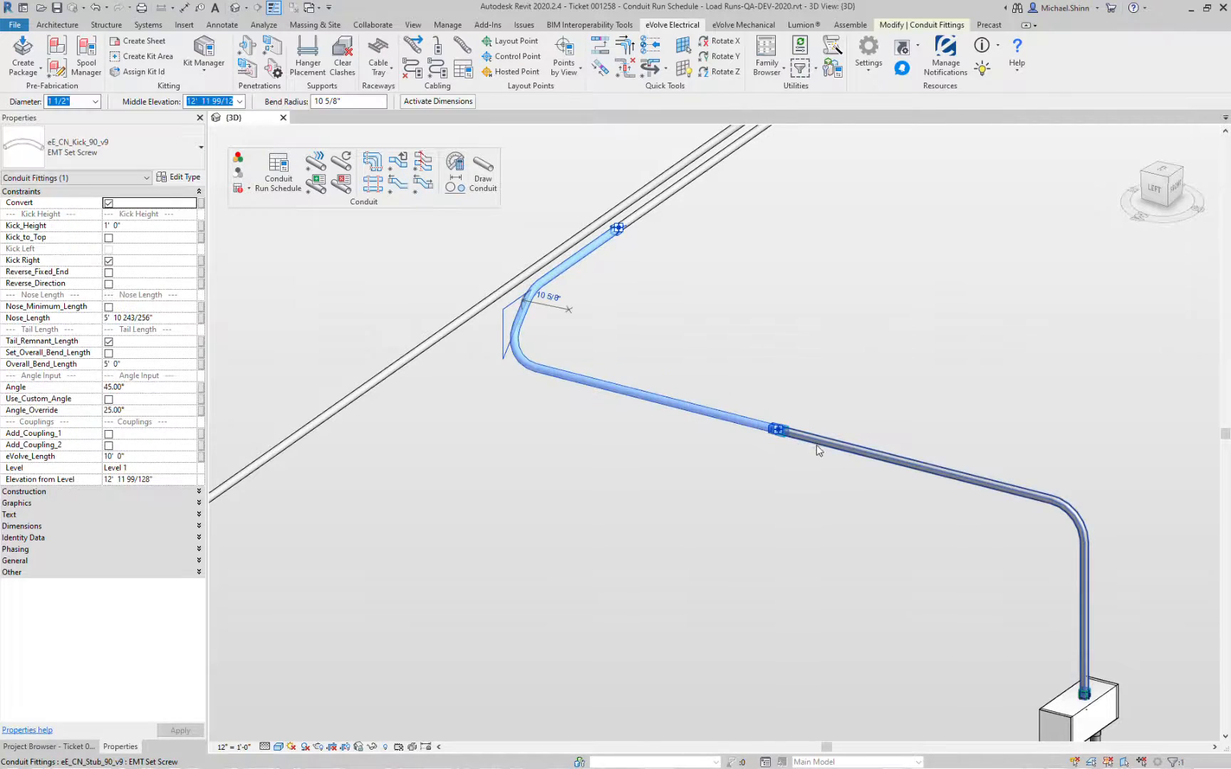
pyautogui.click(857, 370)
pyautogui.click(689, 411)
pyautogui.click(108, 203)
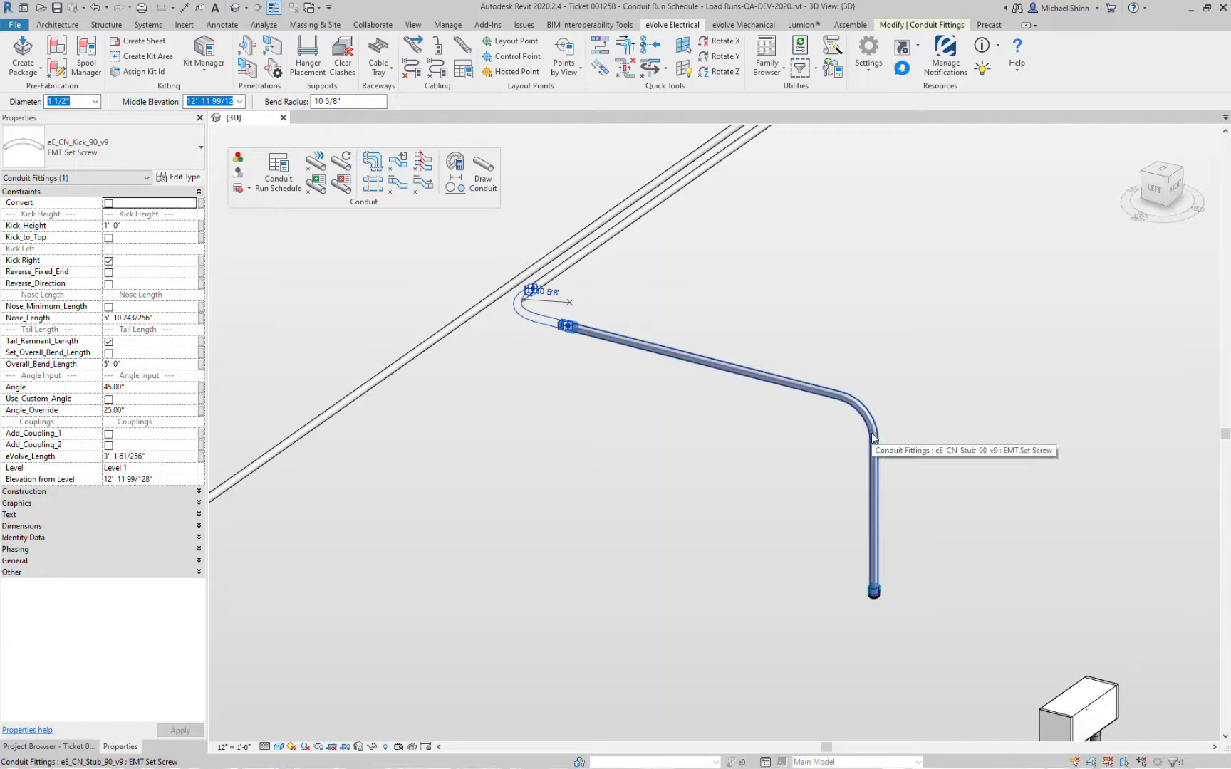
pyautogui.click(864, 468)
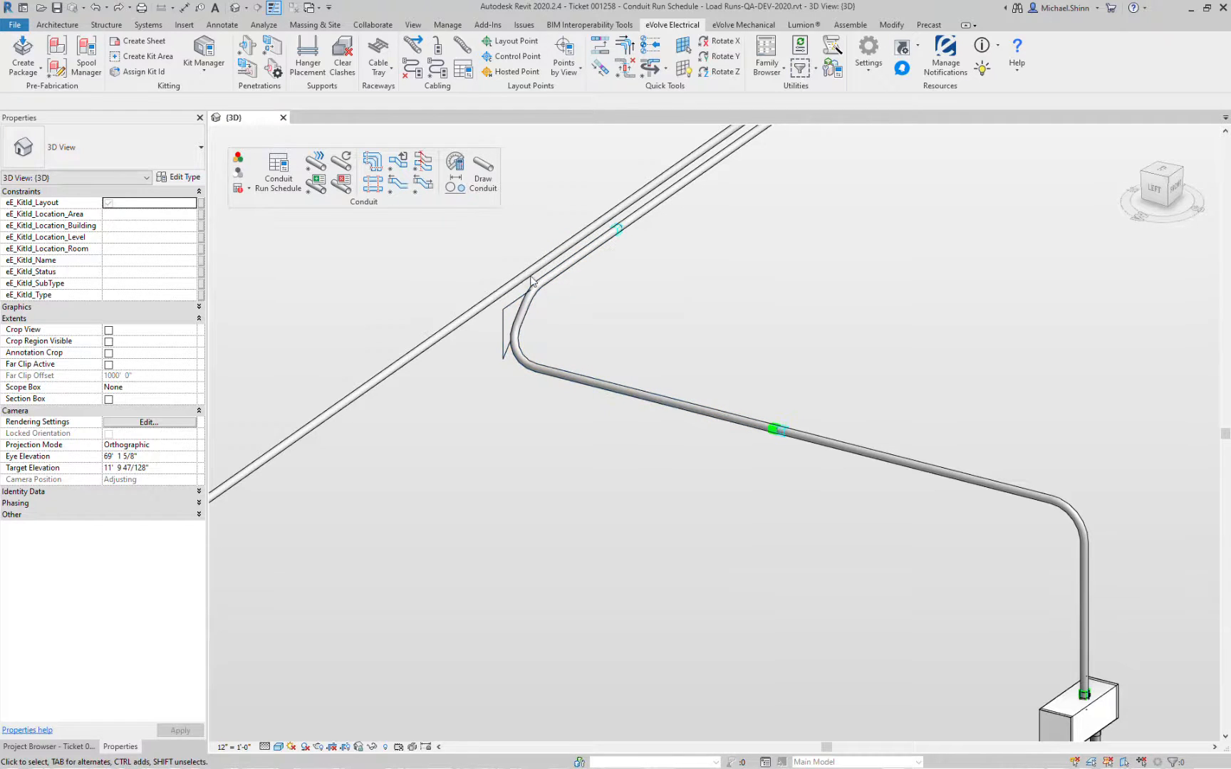
# Reset the farther run's kick 90 and stub 90 to their minimum bend lengths and check the stub 90's properties
pyautogui.click(400, 164)
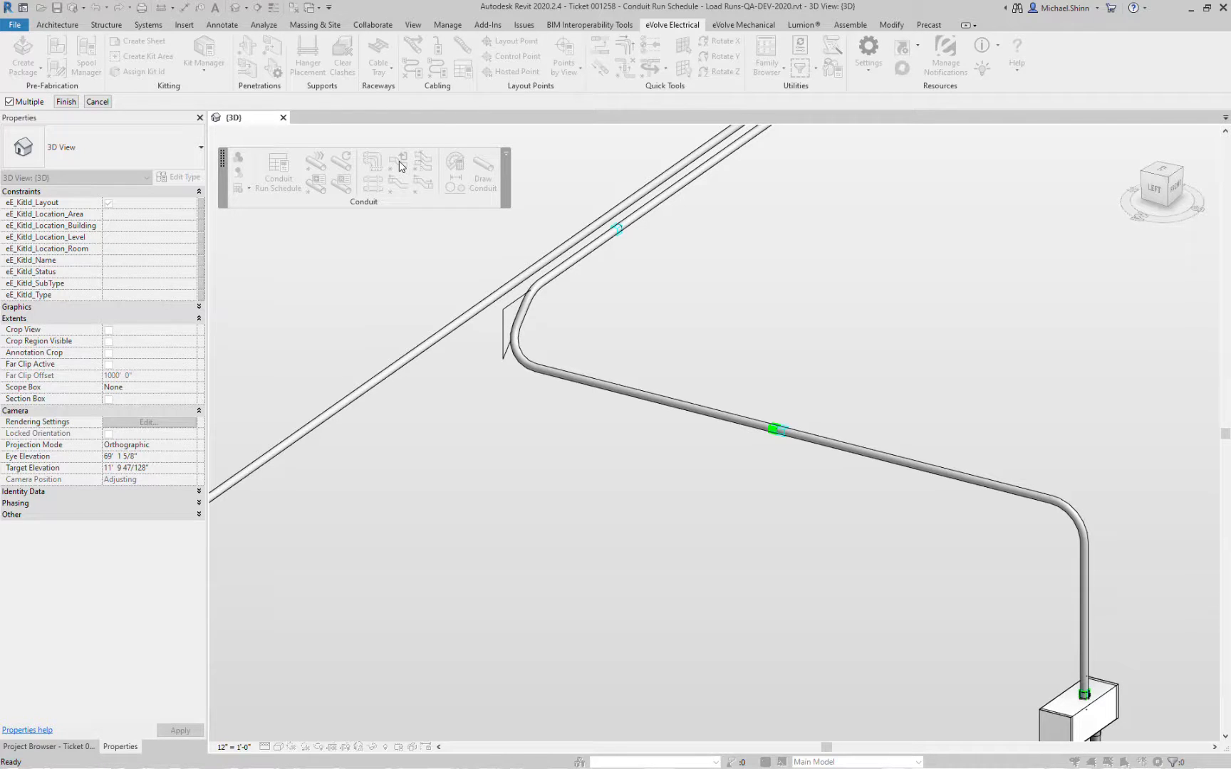
pyautogui.moveTo(838, 384); pyautogui.dragTo(730, 465)
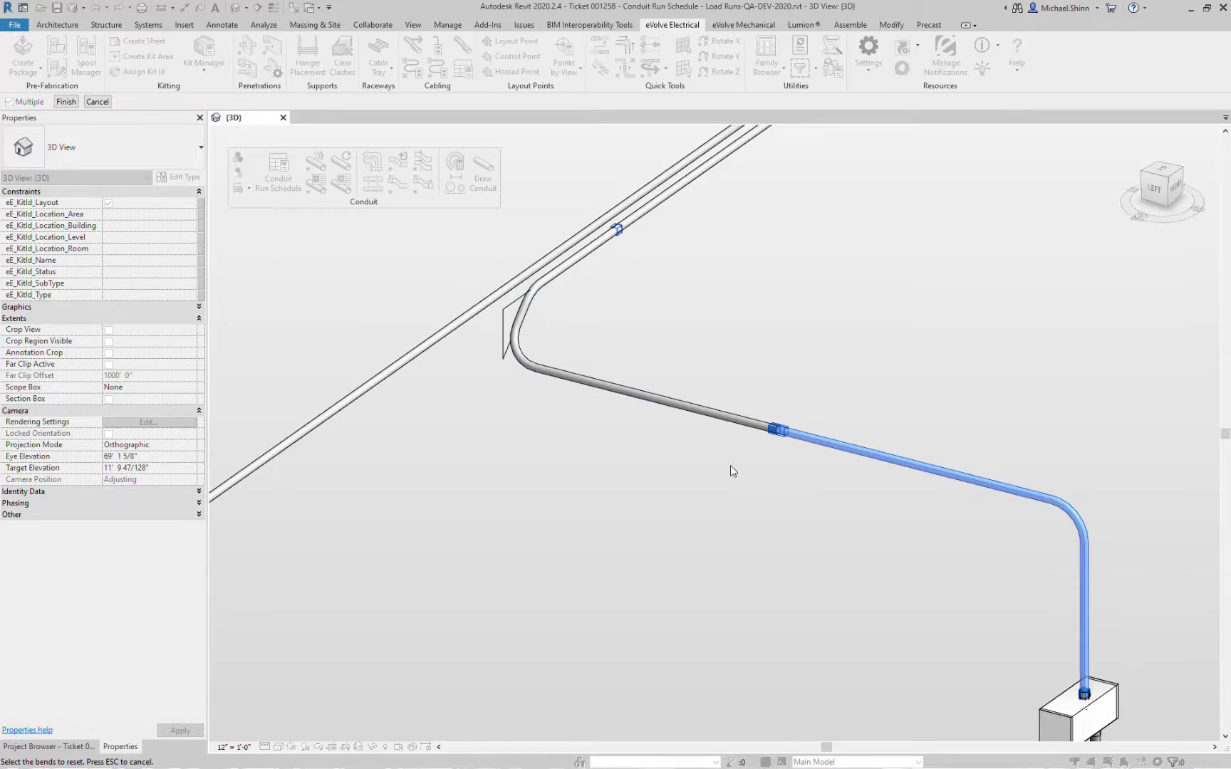
pyautogui.click(67, 101)
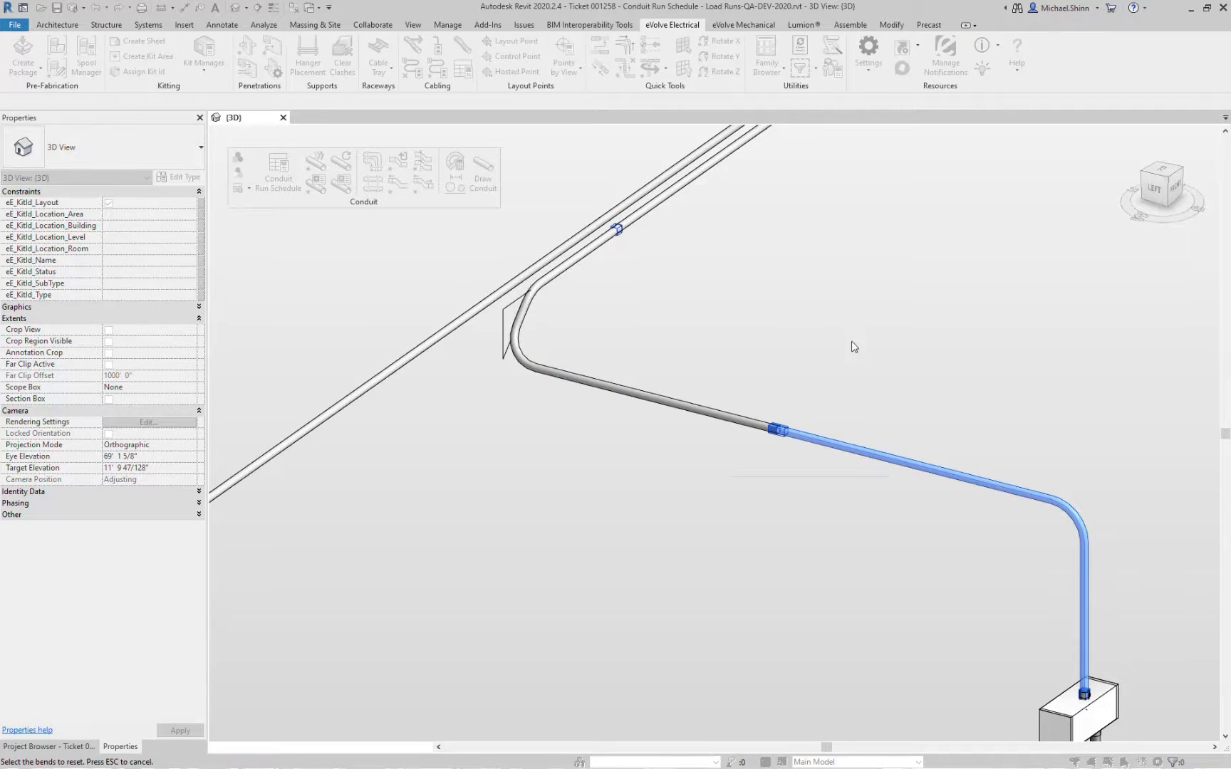
pyautogui.click(535, 373)
pyautogui.click(1067, 514)
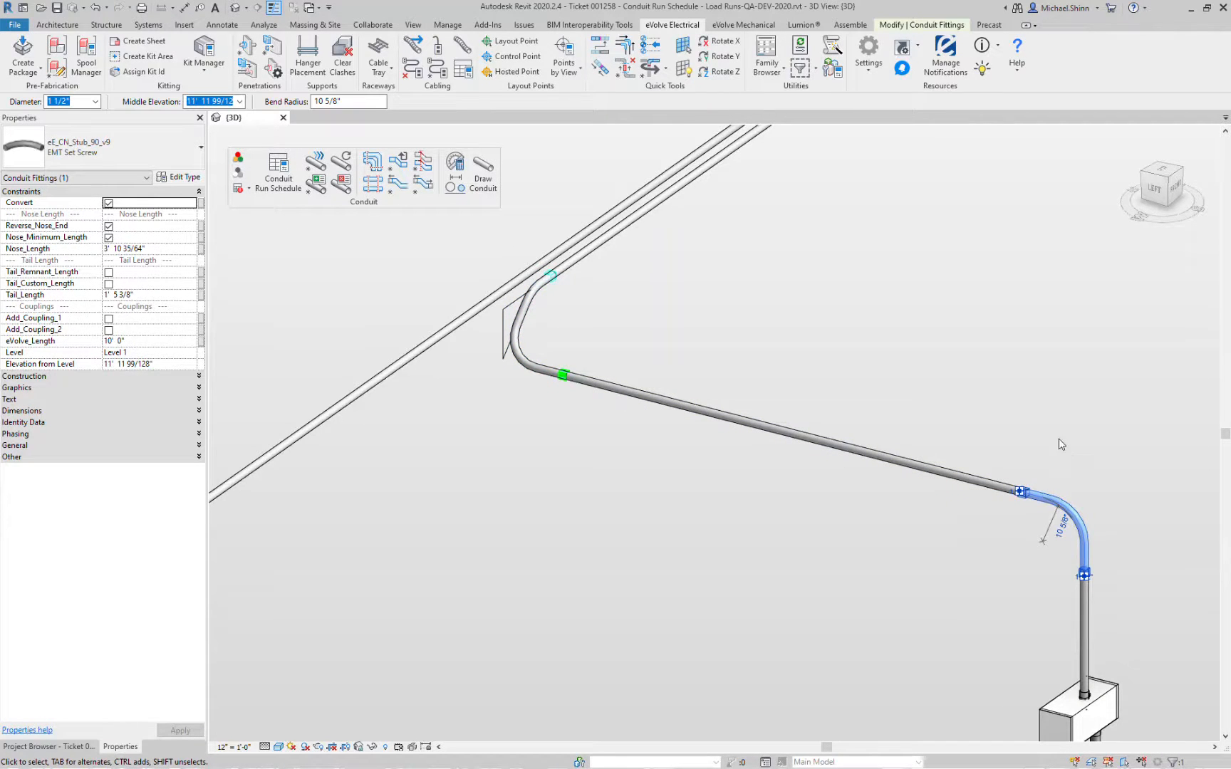
pyautogui.click(978, 405)
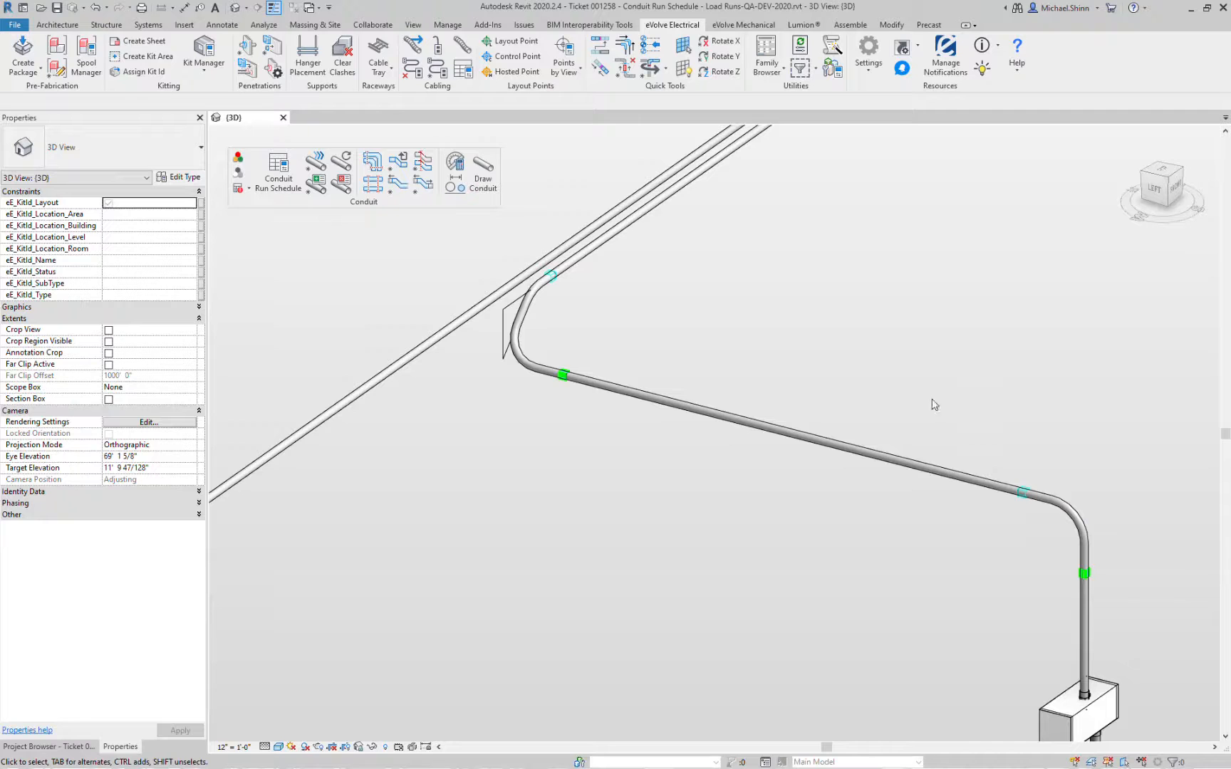
# Turn off Convert on the farther run's kick 90 and change its type to eE_CN_Stub_90_v9 EMT Set Screw
pyautogui.click(521, 294)
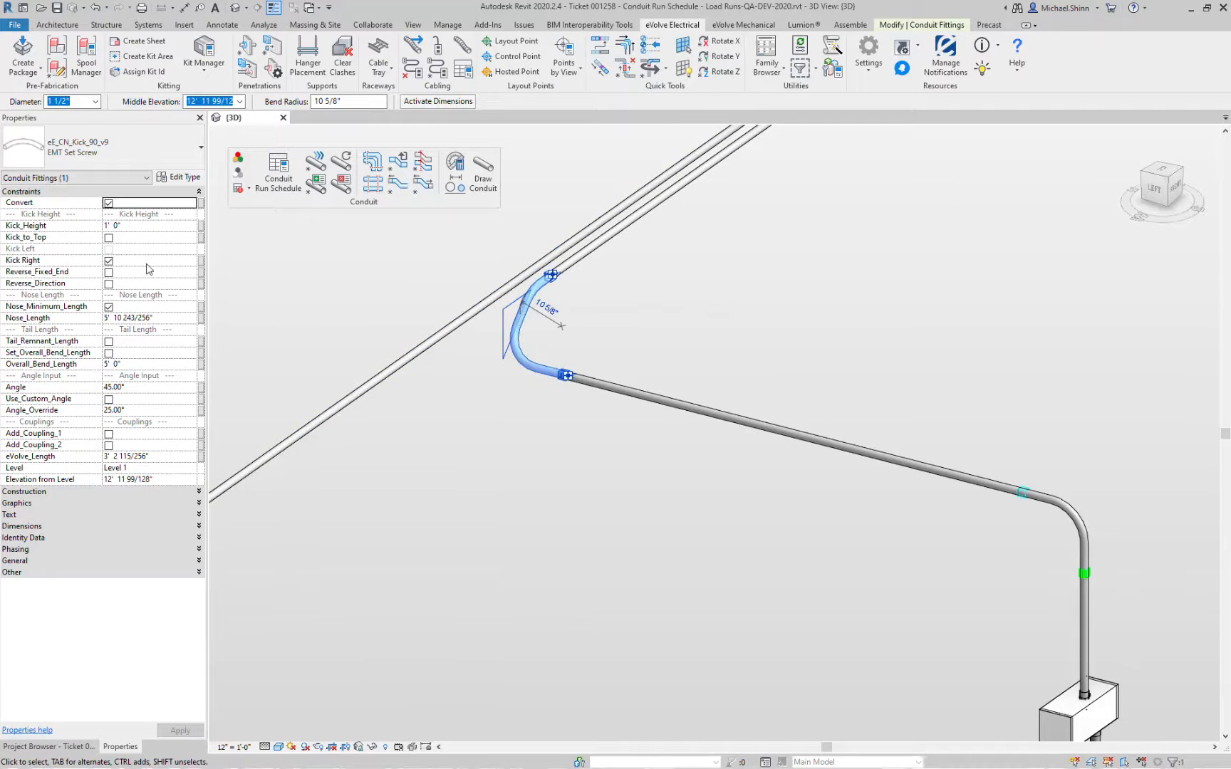
pyautogui.click(109, 205)
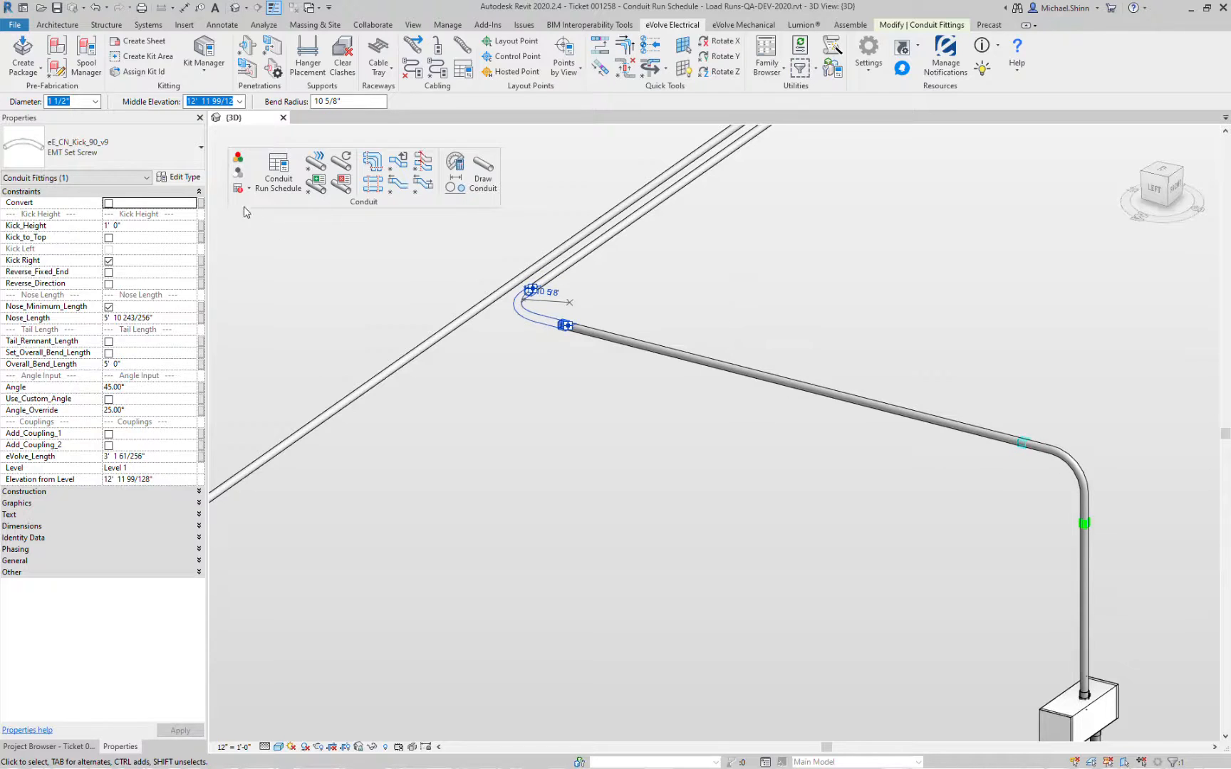
pyautogui.click(141, 158)
pyautogui.write('stu')
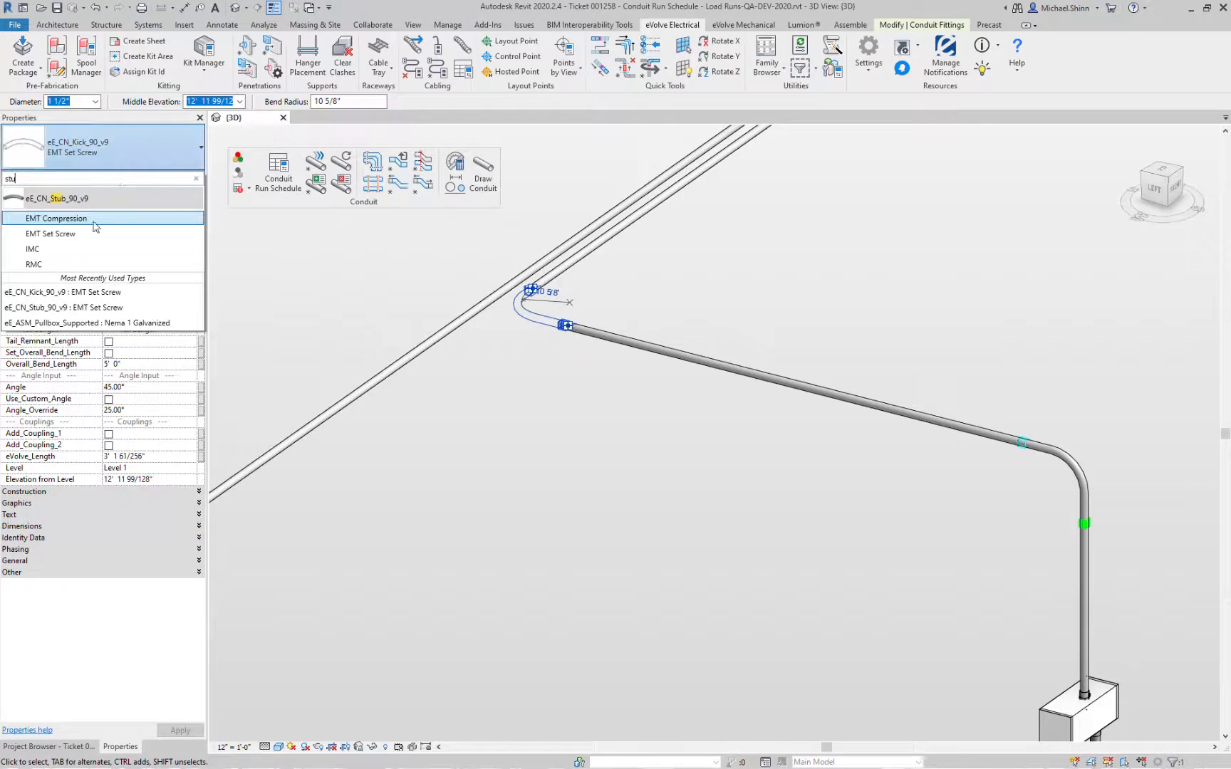
pyautogui.click(103, 233)
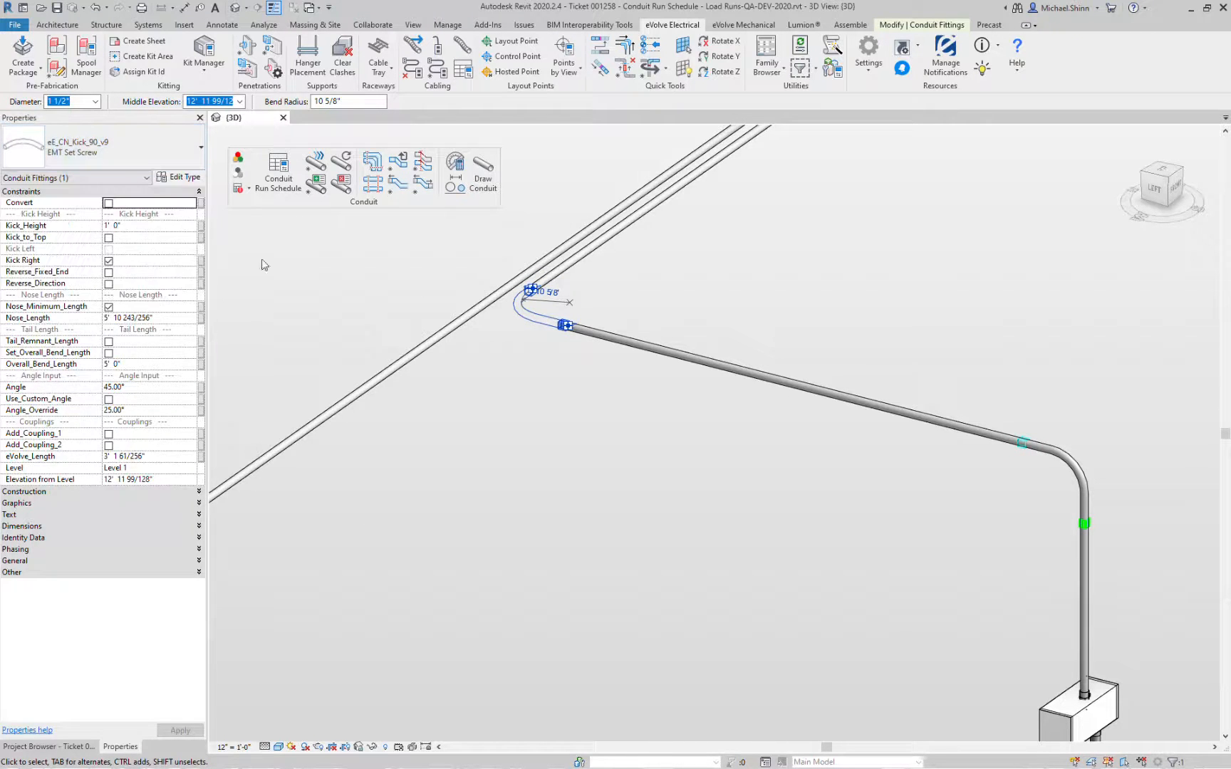
pyautogui.click(595, 395)
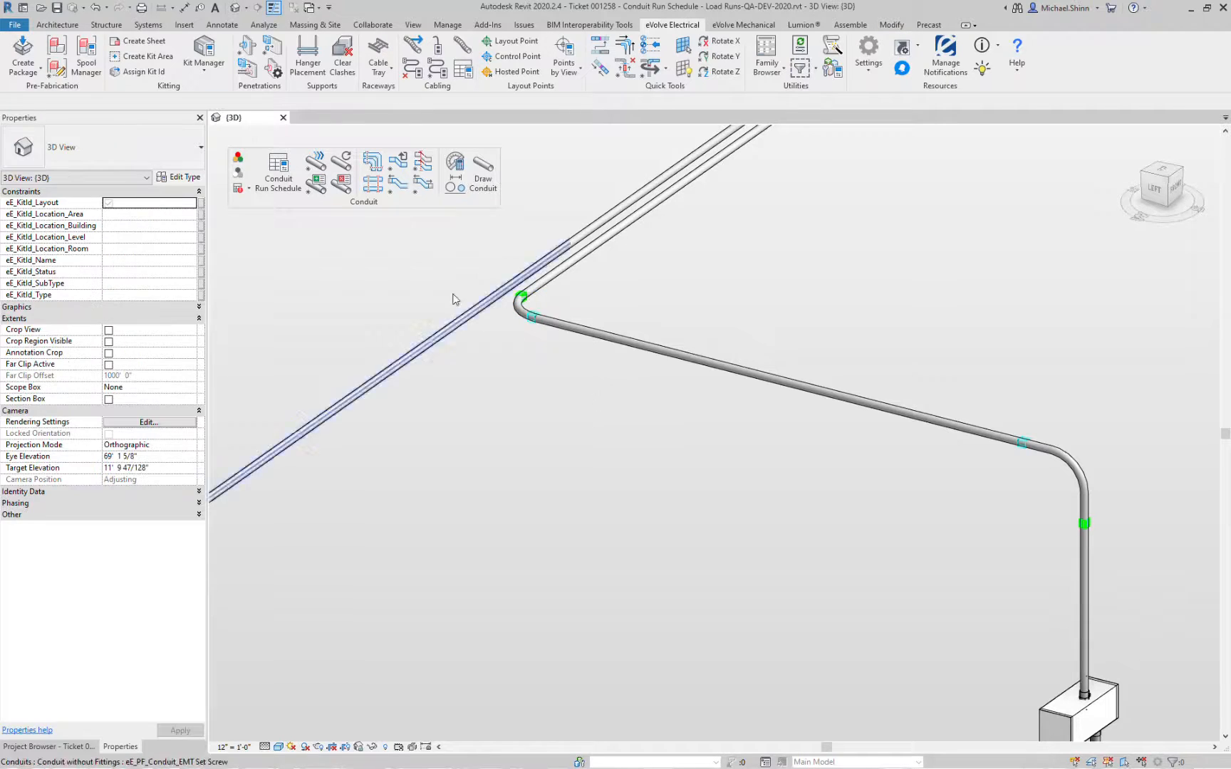
# Optimize the nose and tail of both stub 90s on the farther run by consuming the adjacent conduit
pyautogui.click(425, 191)
pyautogui.click(1081, 475)
pyautogui.click(66, 104)
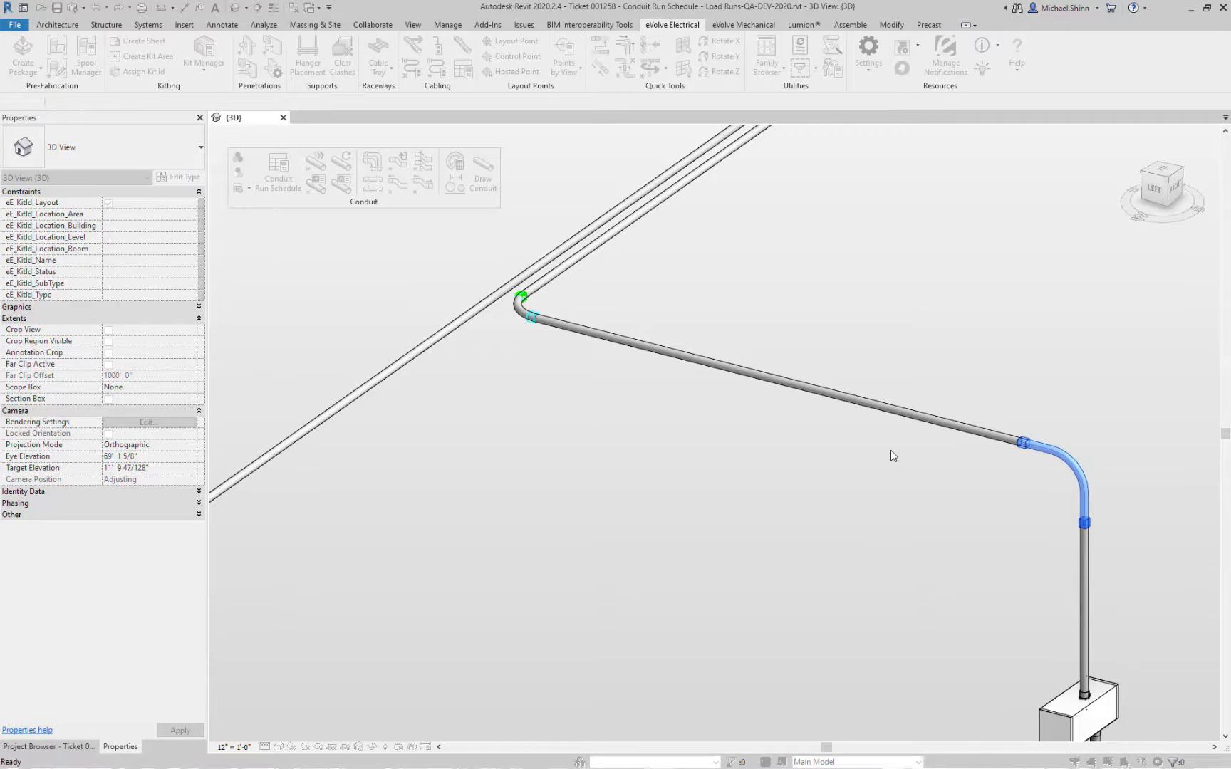
pyautogui.press('Escape')
pyautogui.click(879, 409)
pyautogui.click(851, 517)
pyautogui.click(422, 189)
pyautogui.click(519, 311)
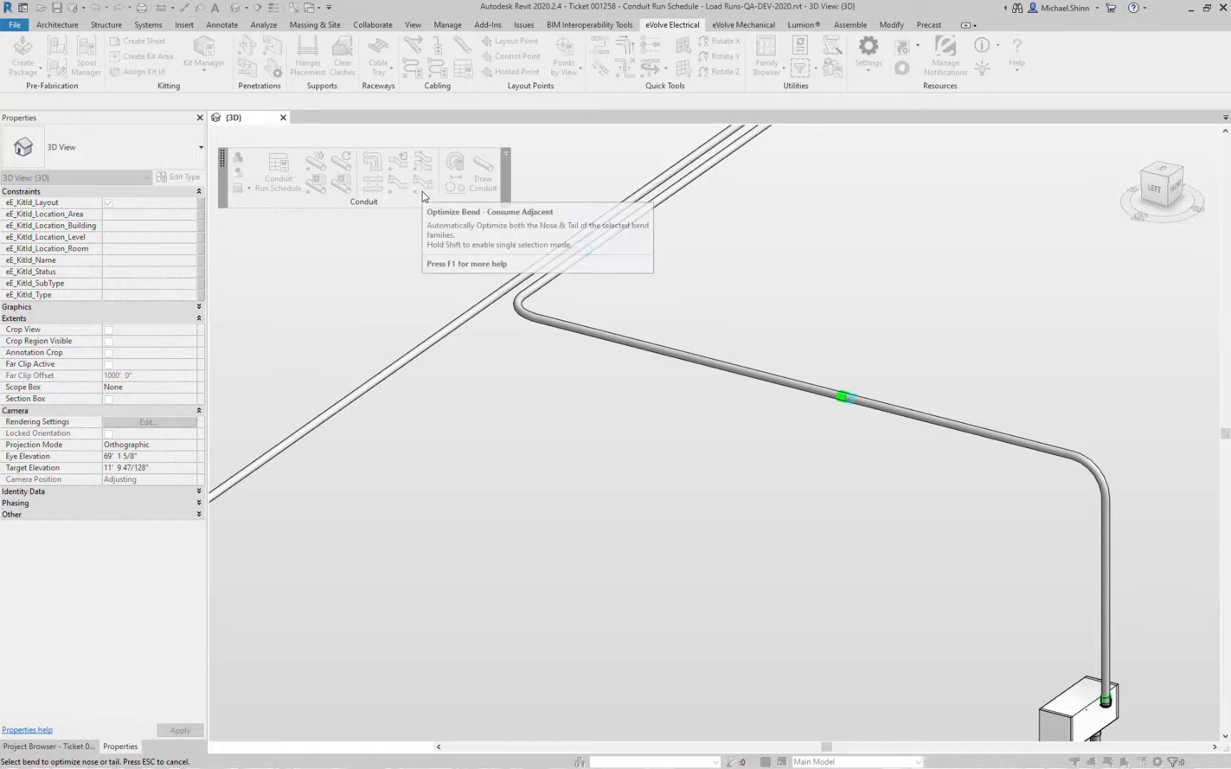
pyautogui.press('Escape')
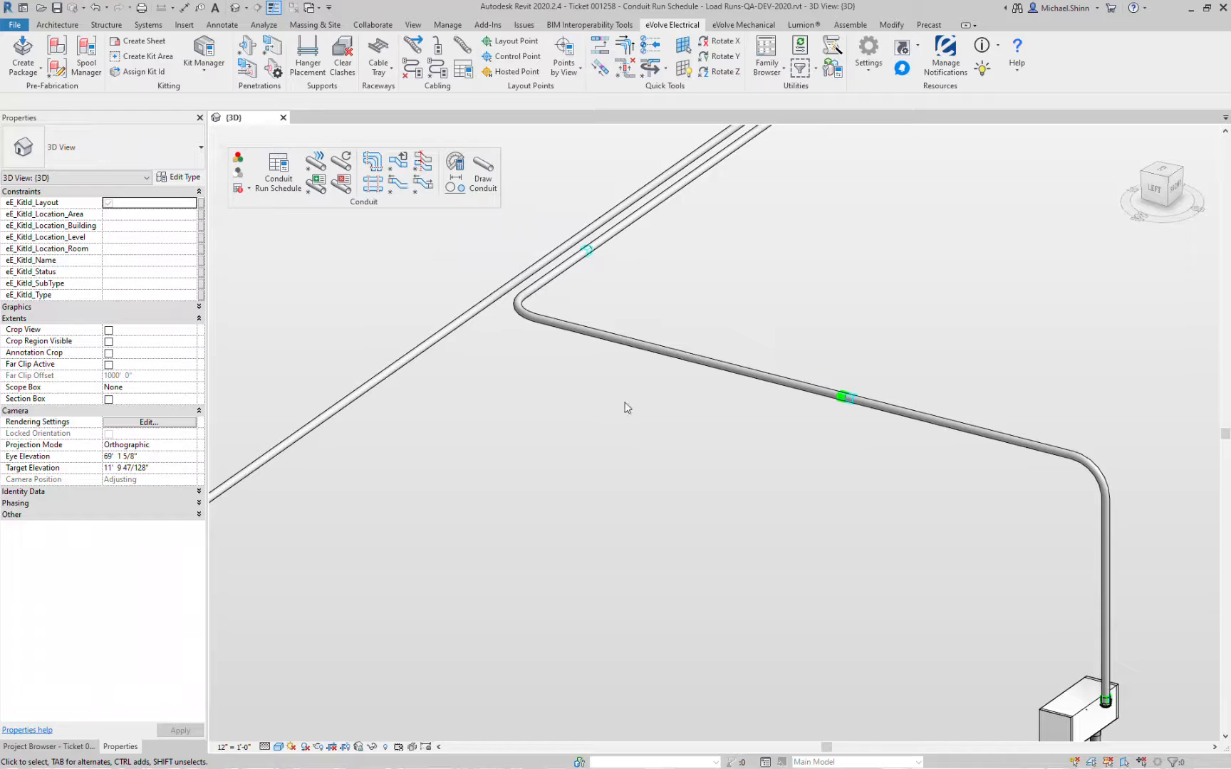
# Examine the group of kick 90 bends dropping into the two tall panels
pyautogui.scroll(-3, 622, 403)
pyautogui.moveTo(989, 233); pyautogui.dragTo(664, 467, button='middle')
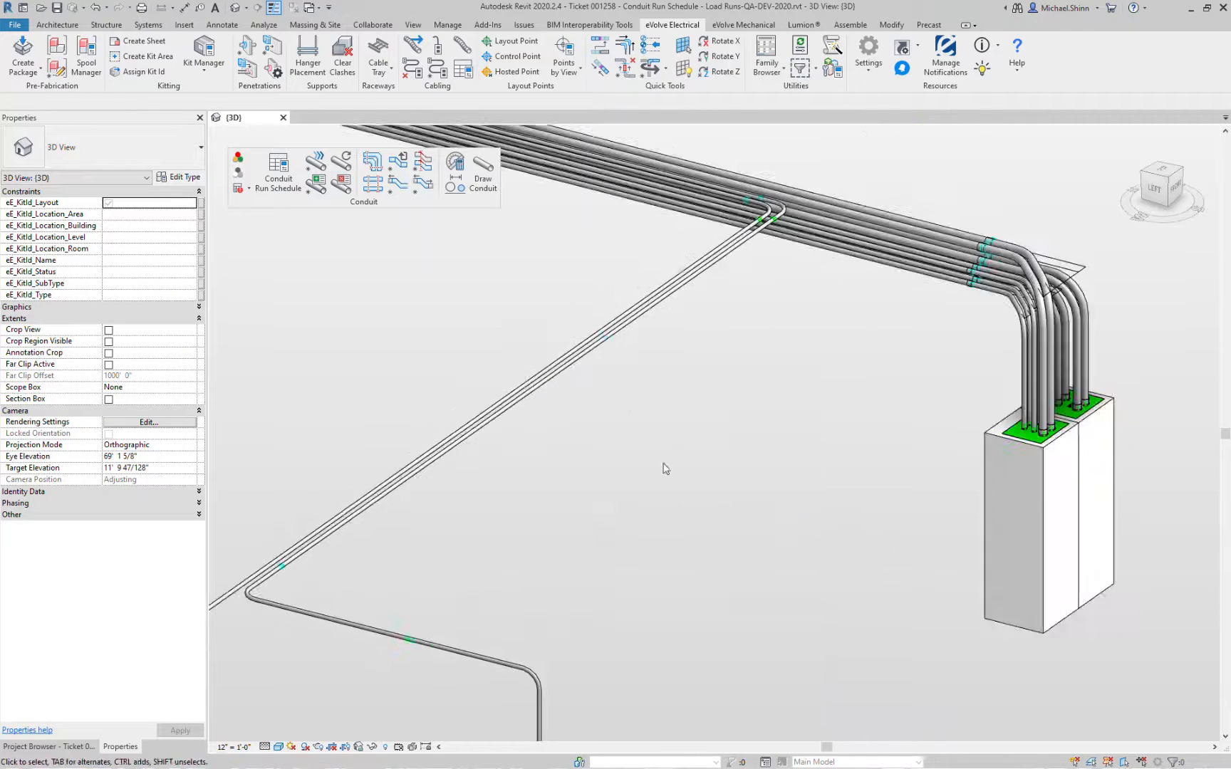
pyautogui.moveTo(1064, 299); pyautogui.dragTo(903, 392, button='middle')
pyautogui.scroll(2, 938, 388)
pyautogui.moveTo(945, 450); pyautogui.dragTo(747, 457)
pyautogui.scroll(3, 771, 490)
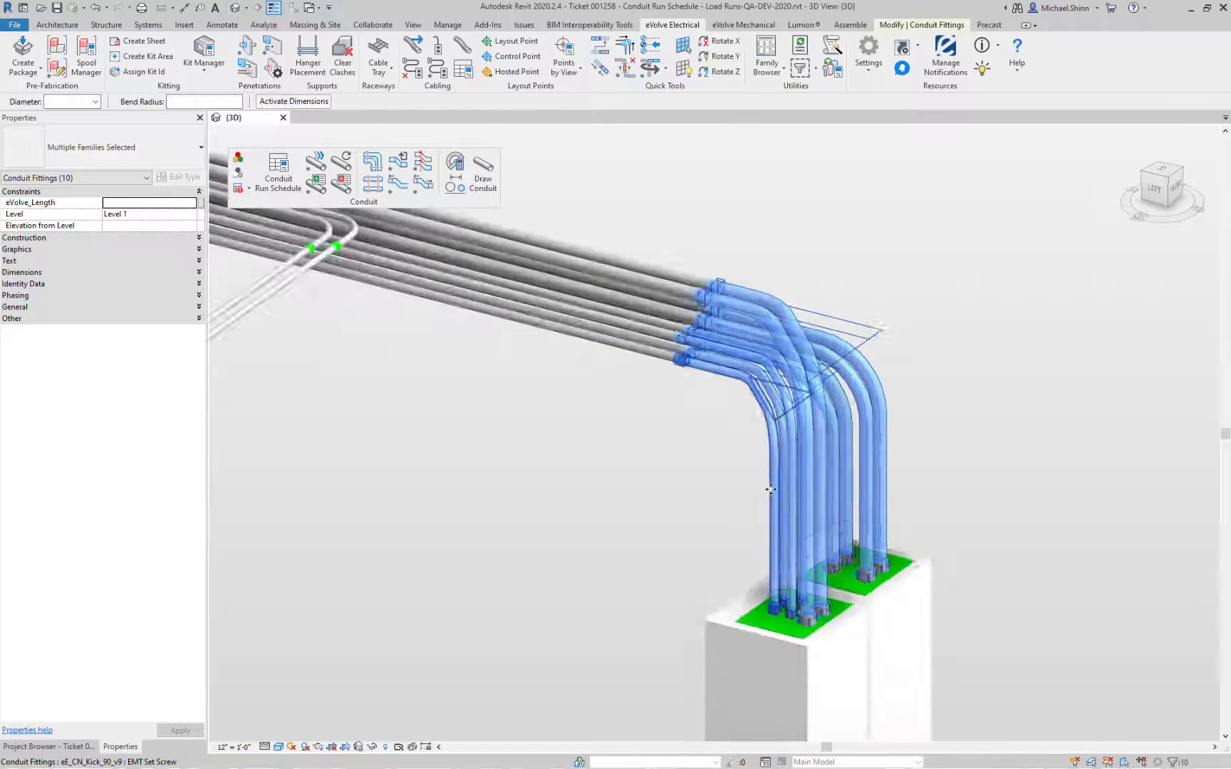
pyautogui.scroll(-2, 695, 456)
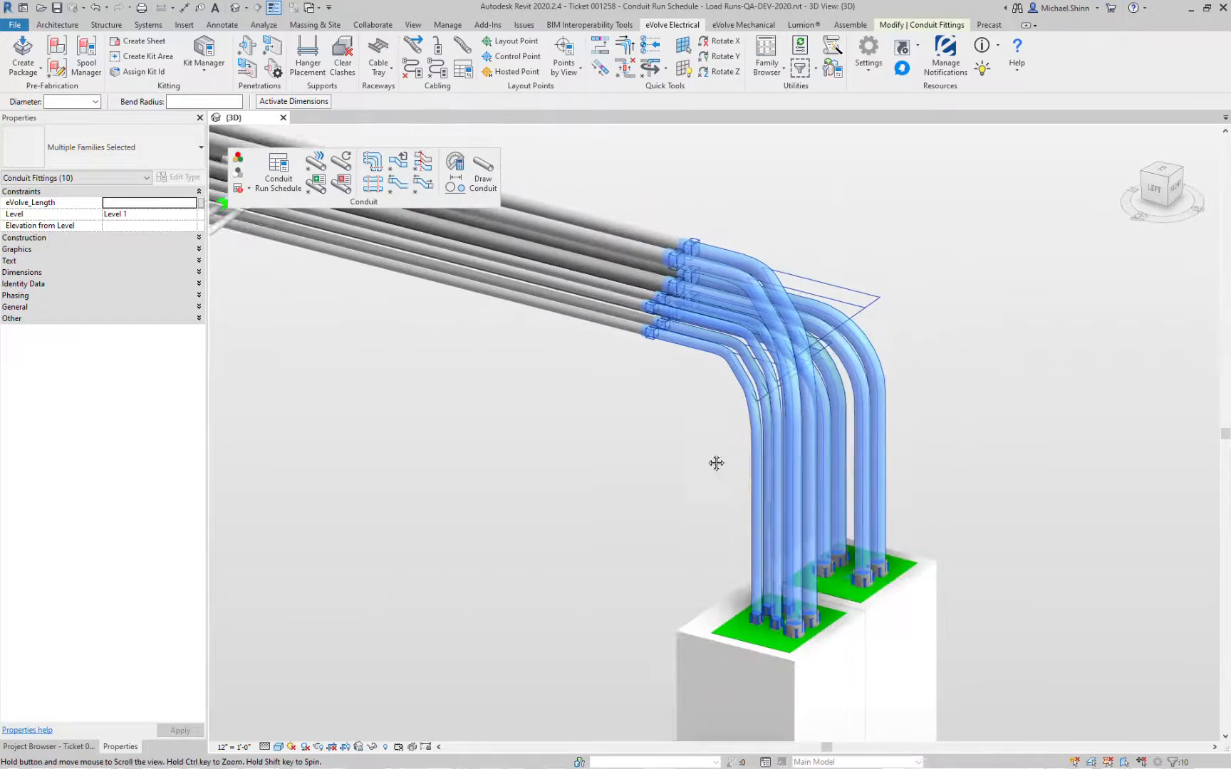
pyautogui.scroll(1, 716, 453)
pyautogui.click(716, 453)
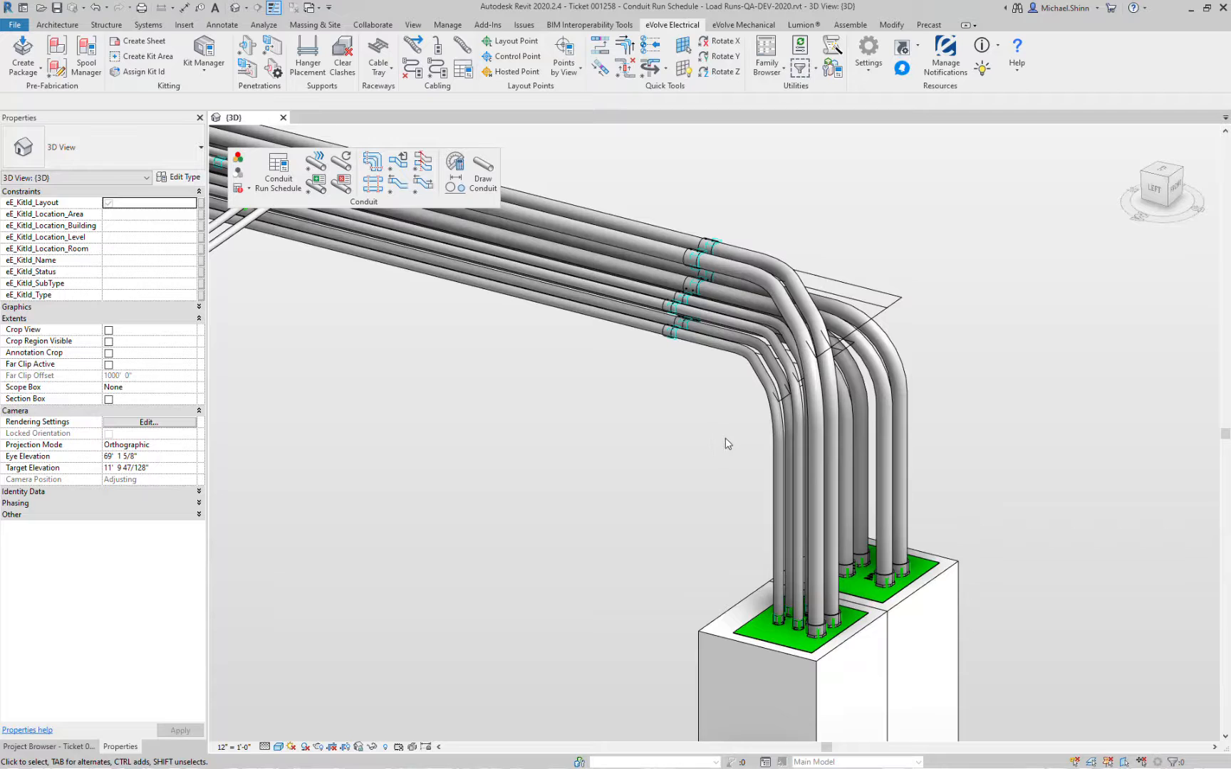
# Reset all ten bends above the two tall panels and check the nearest kick 90's properties
pyautogui.click(423, 183)
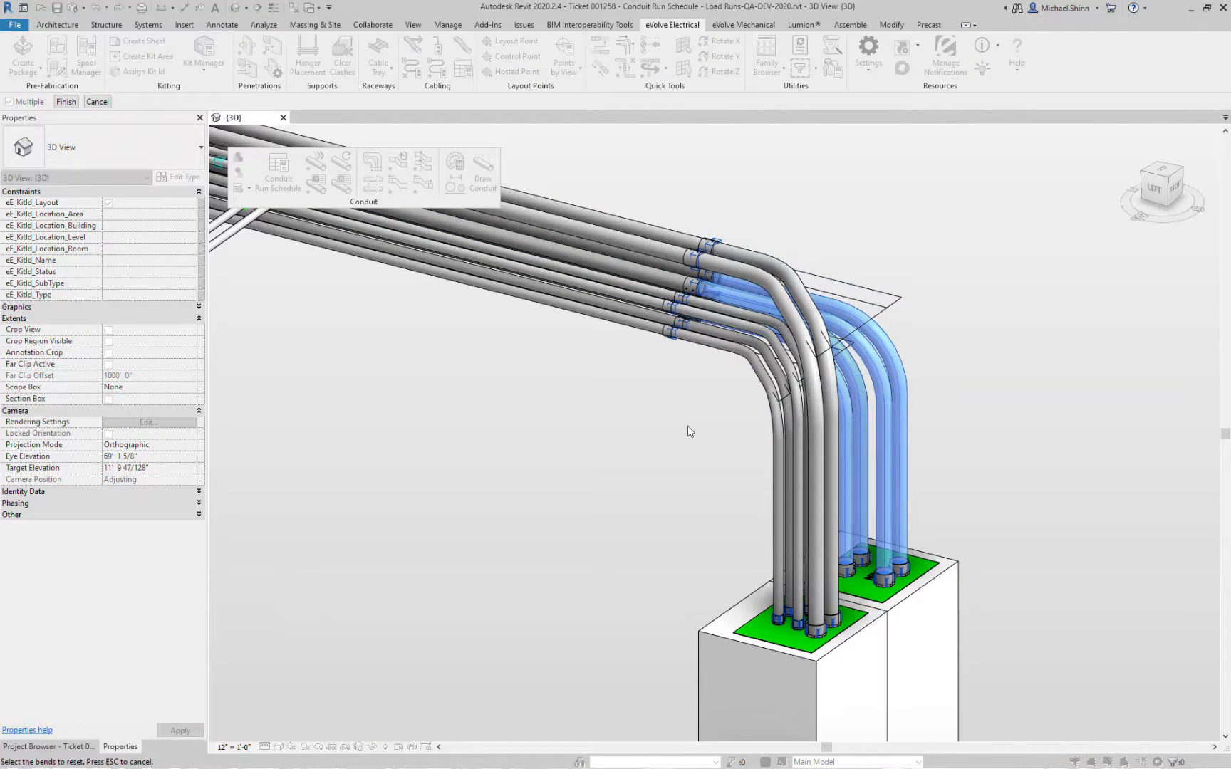
pyautogui.click(65, 102)
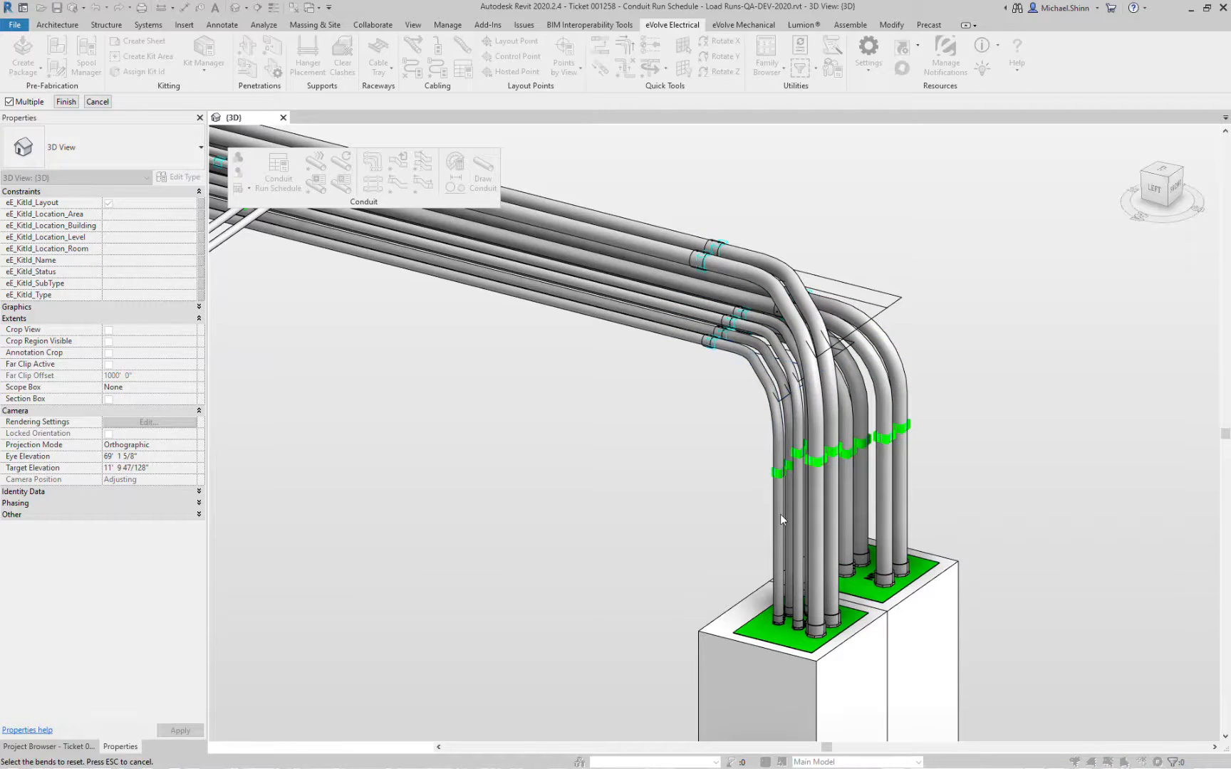
pyautogui.press('Escape')
pyautogui.click(760, 434)
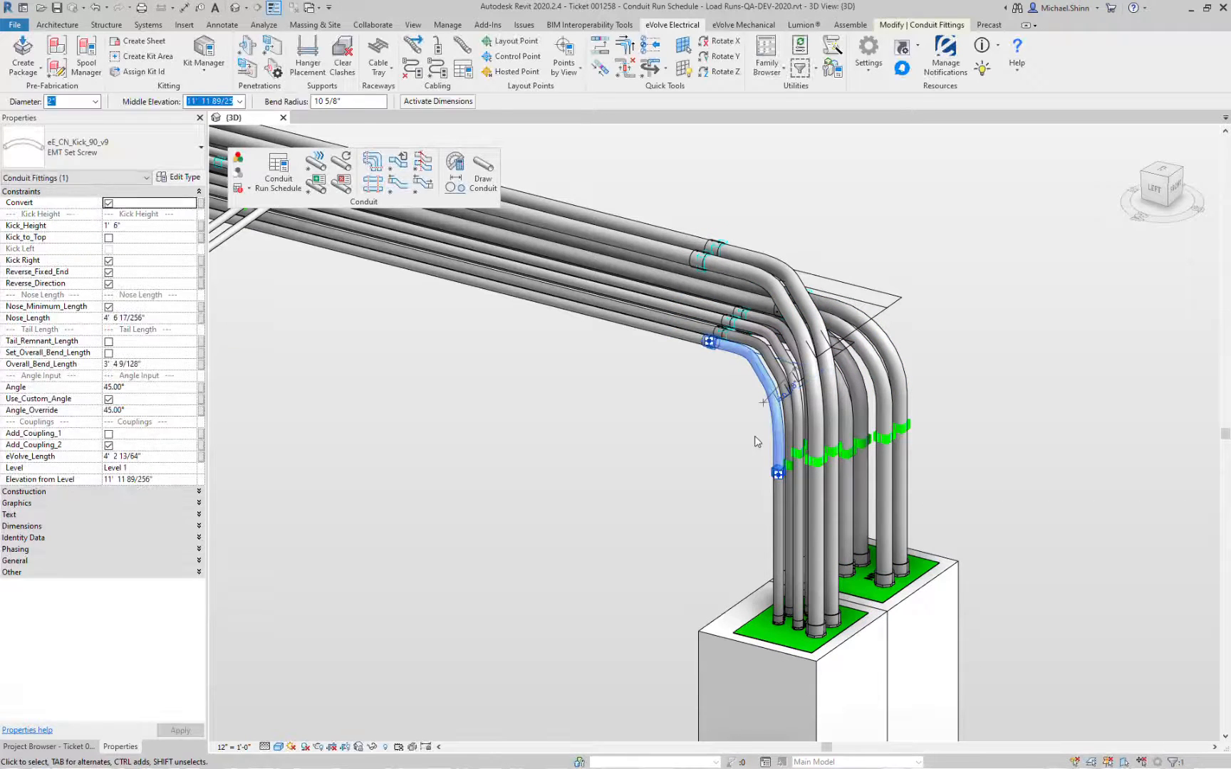
pyautogui.press('Escape')
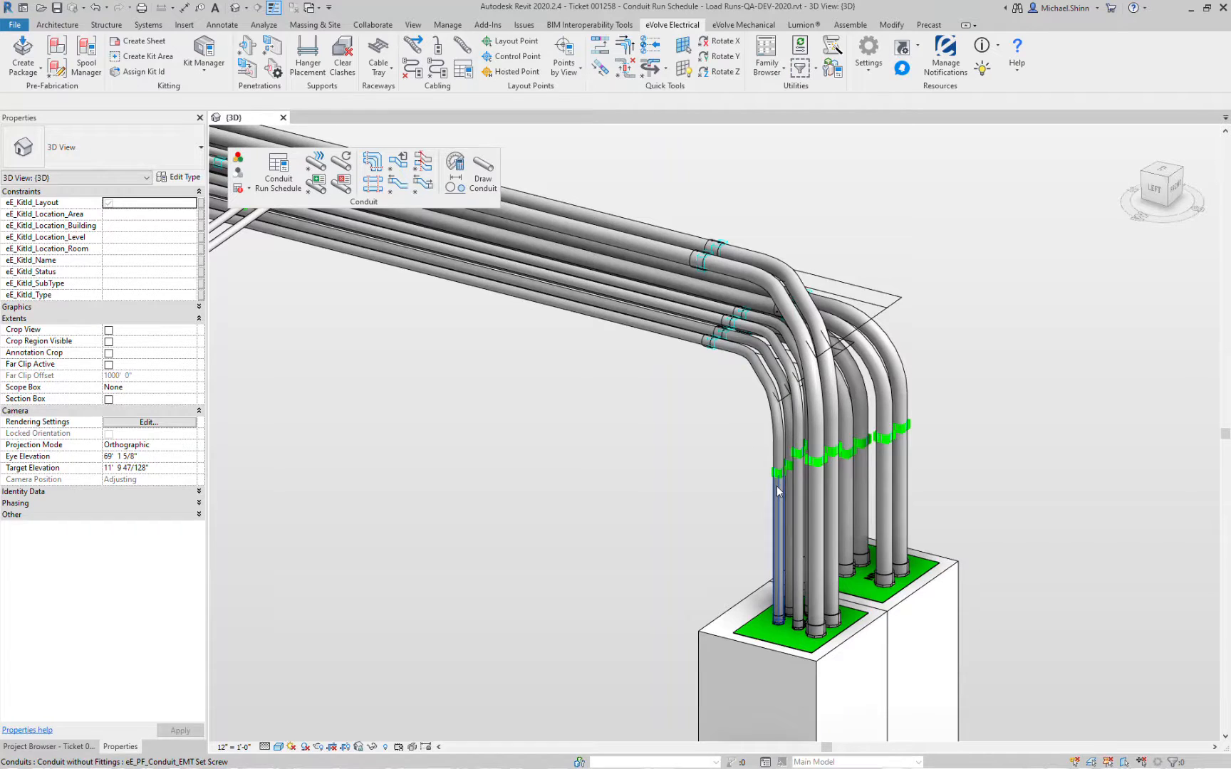
# Inspect the EMT connector on the panel and the straight vertical conduits between the bends and the connectors
pyautogui.click(780, 625)
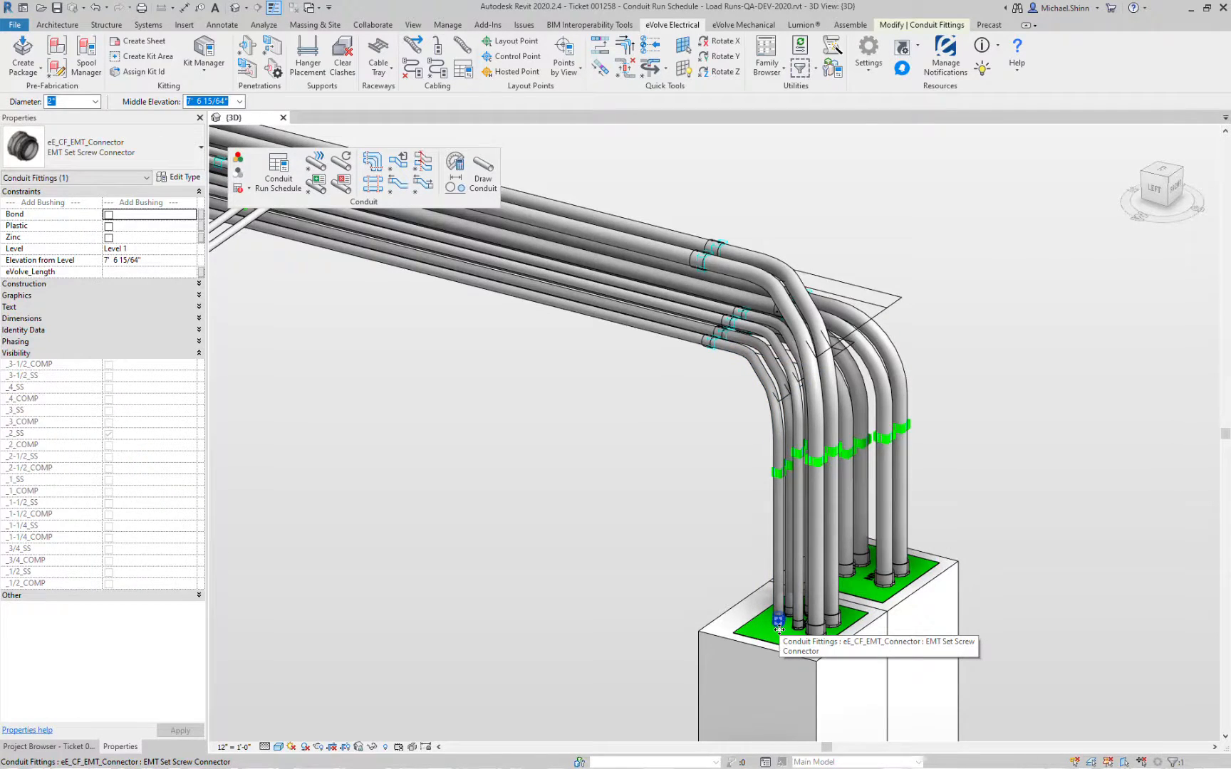
pyautogui.moveTo(879, 535); pyautogui.dragTo(739, 500)
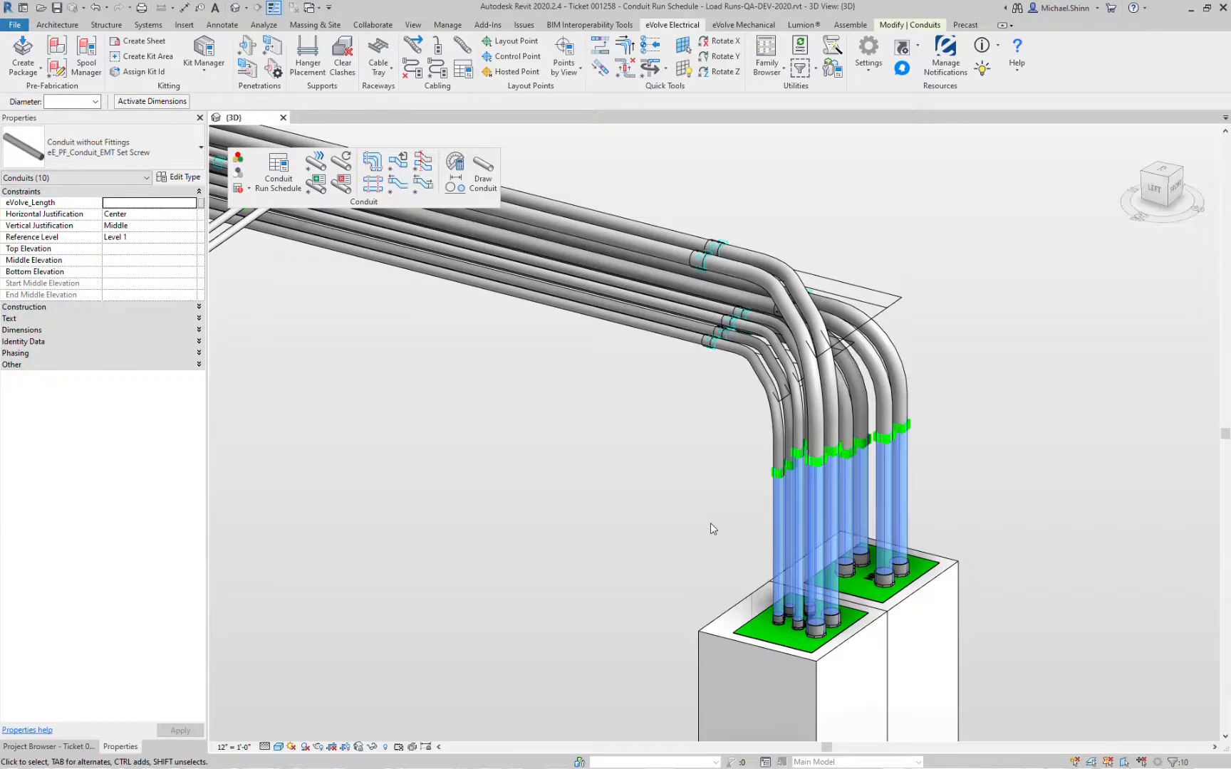
pyautogui.click(711, 524)
# Undo the reset of the ten bends above the panels and select them to check their restored lengths
pyautogui.keyDown('shift'); pyautogui.moveTo(685, 504); pyautogui.dragTo(842, 449, button='middle'); pyautogui.keyUp('shift')
pyautogui.scroll(-3, 685, 493)
pyautogui.moveTo(1060, 420); pyautogui.dragTo(902, 426)
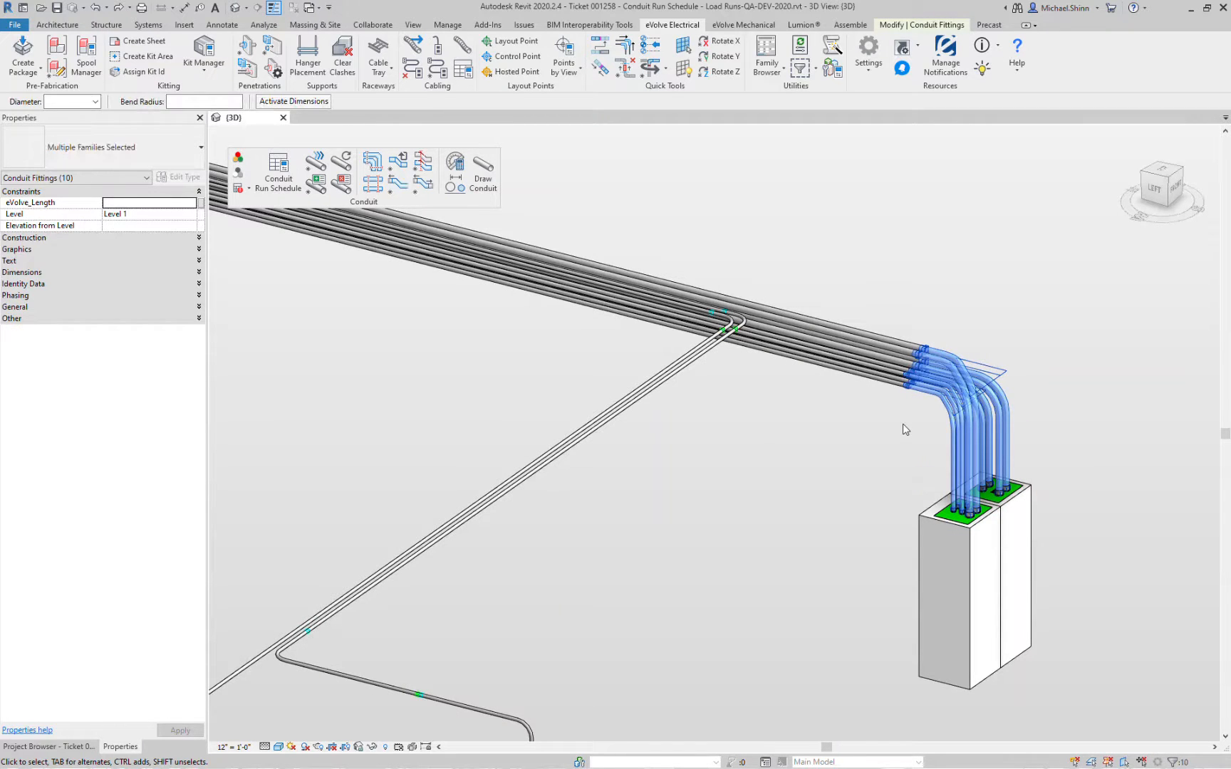
pyautogui.click(904, 428)
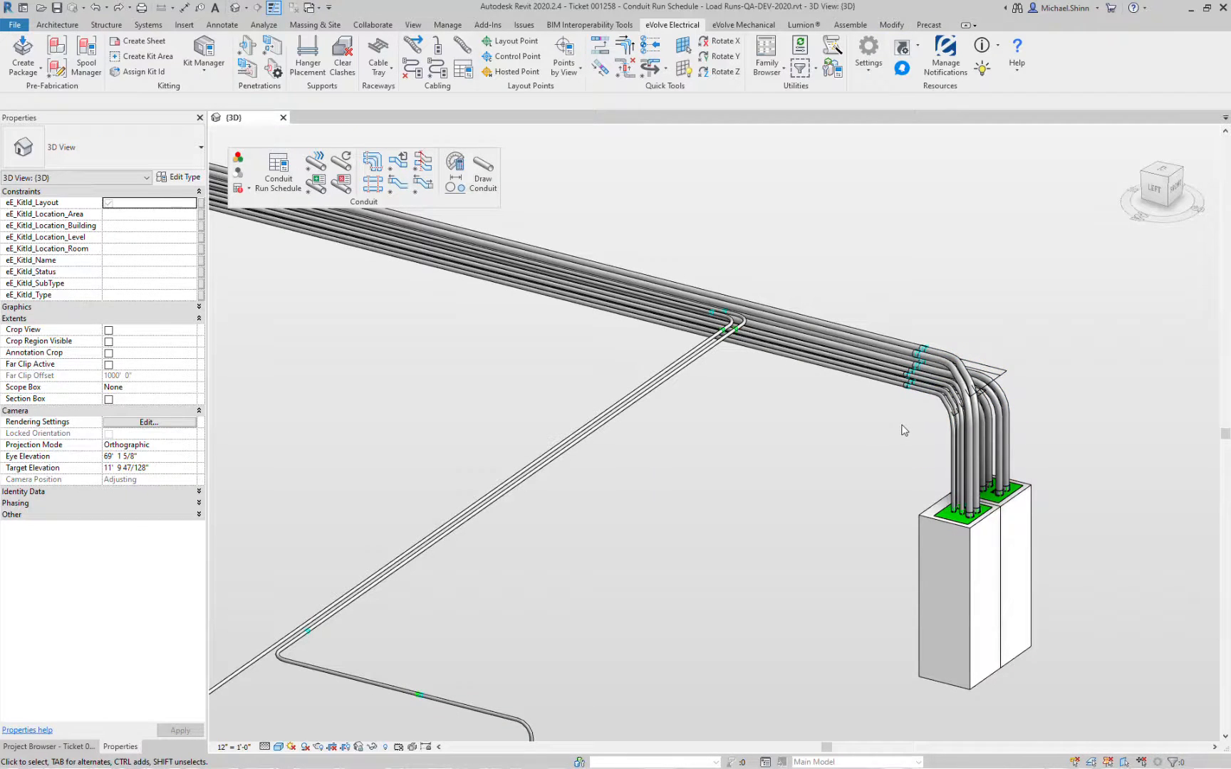
# Place couplings on the straight rack conduits using Change of Direction mode, 10' - 0" spacing and 6" minimum length
pyautogui.click(372, 185)
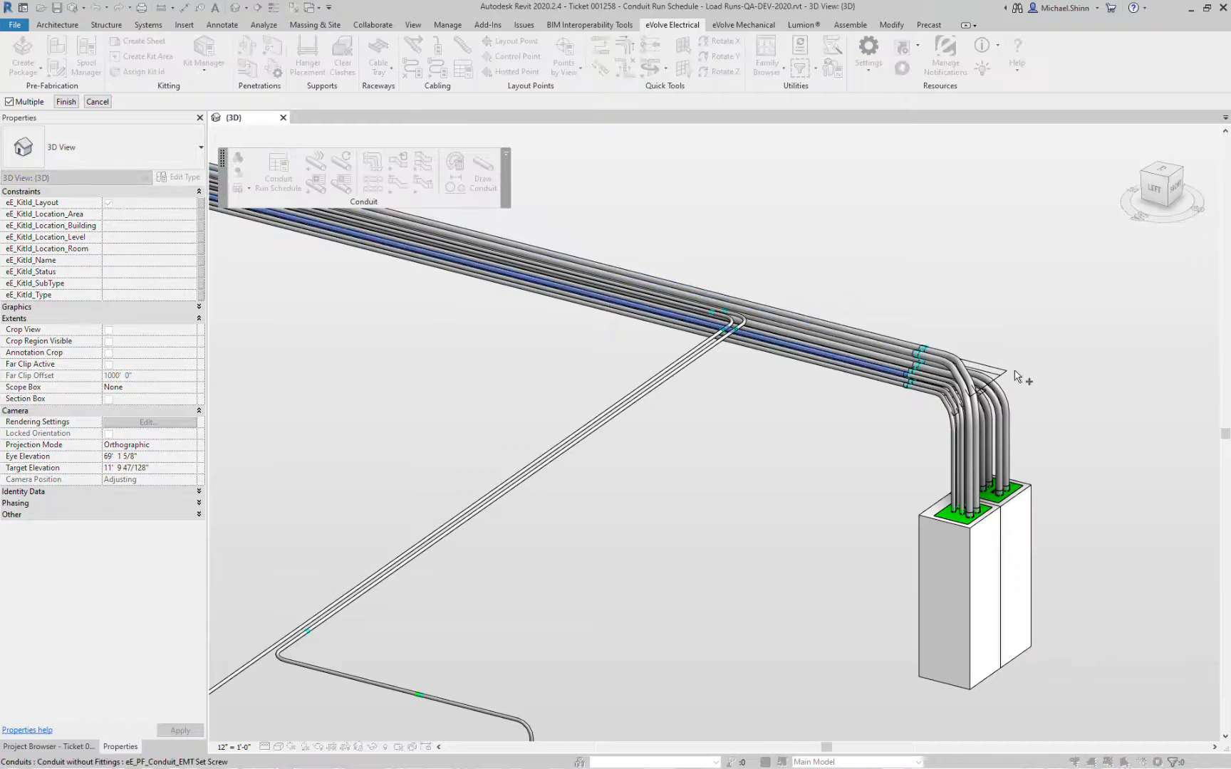
pyautogui.moveTo(868, 277); pyautogui.dragTo(796, 363)
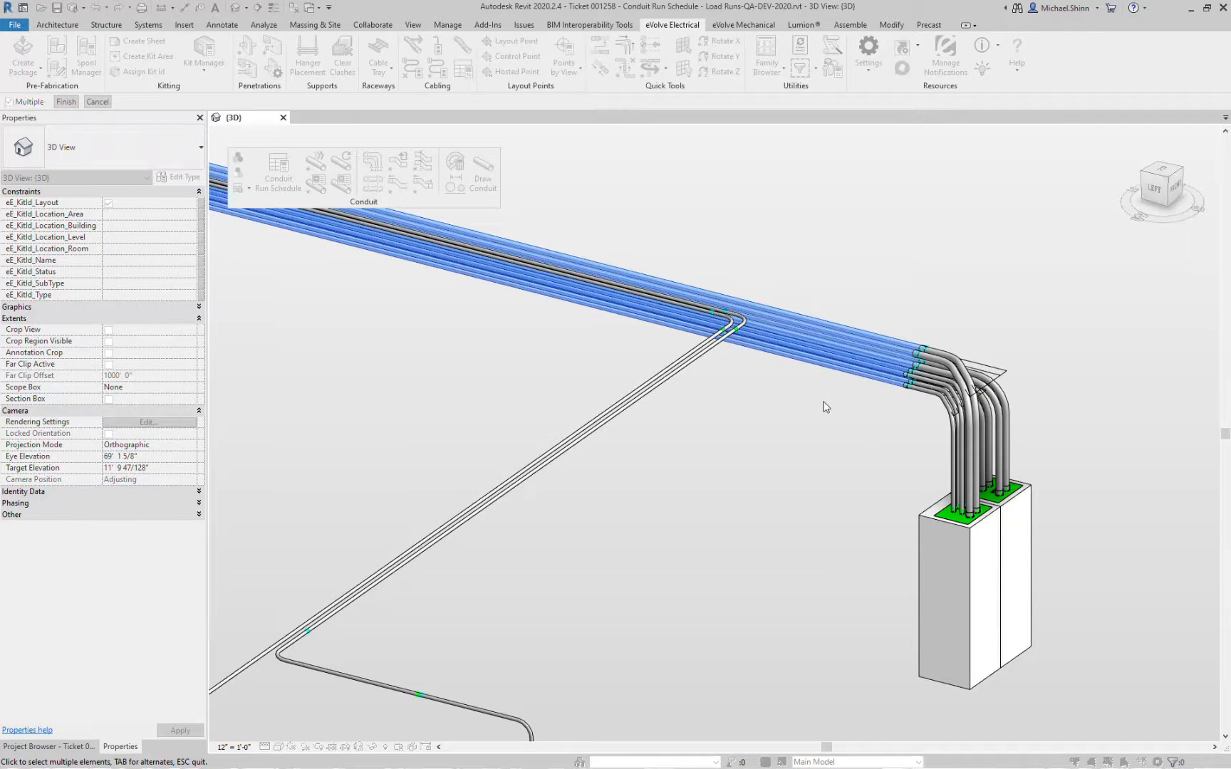
pyautogui.moveTo(786, 391); pyautogui.dragTo(823, 505, button='middle')
pyautogui.click(66, 101)
pyautogui.click(555, 350)
pyautogui.moveTo(532, 376); pyautogui.dragTo(525, 378)
pyautogui.write('10\' - 0"')
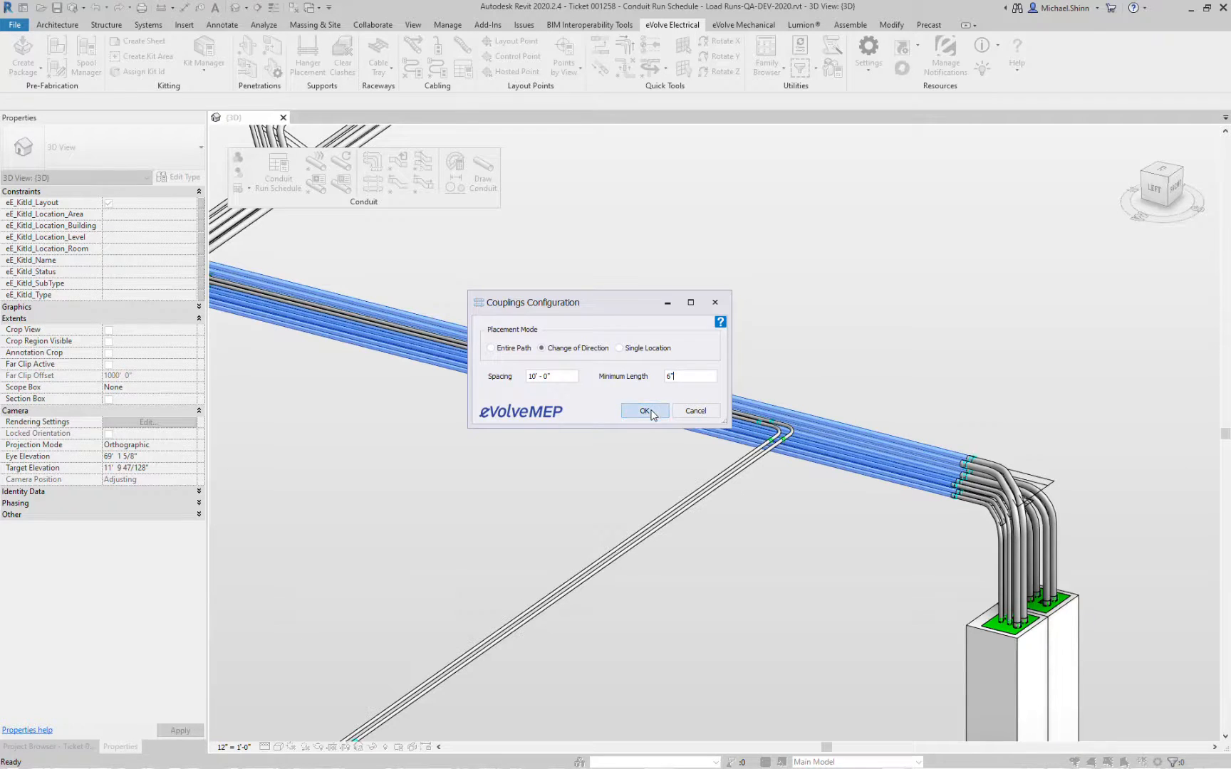
pyautogui.click(644, 411)
pyautogui.click(556, 391)
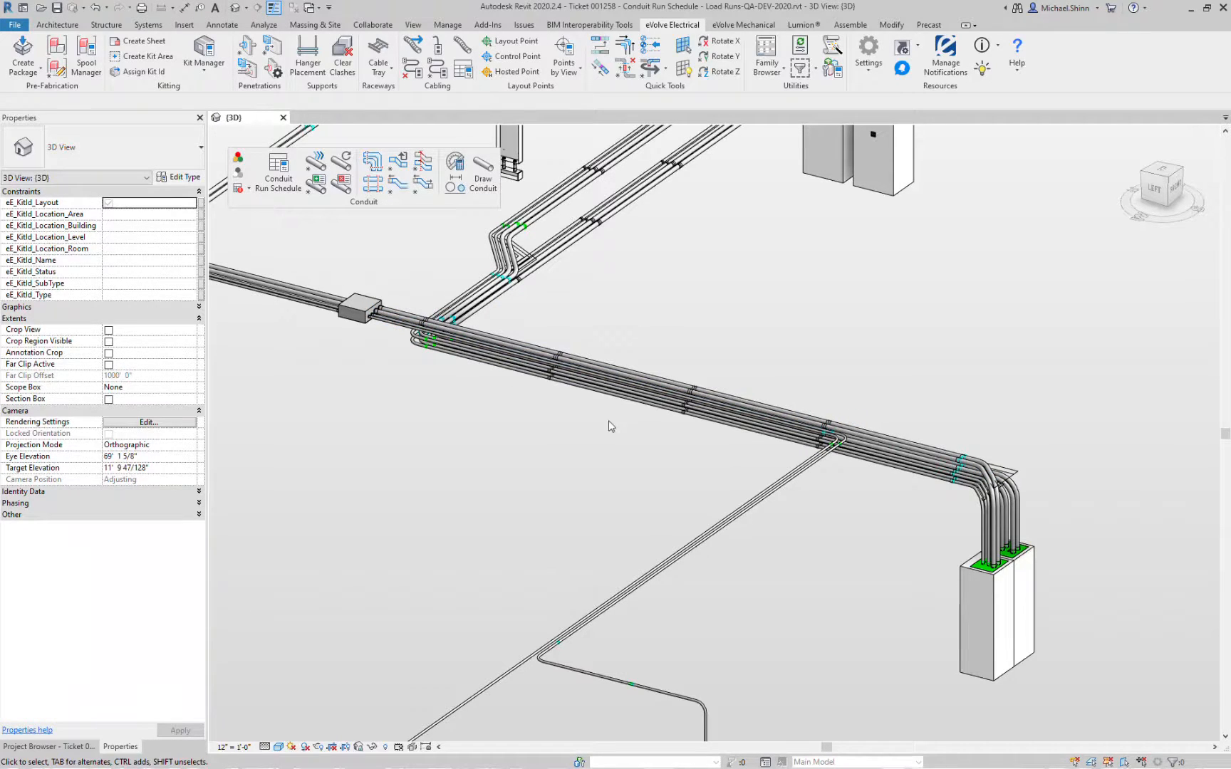
# Examine the couplings along the conduit rack, past the junction box, as far as the pair of 1 1/2" stub 90 bends
pyautogui.scroll(5, 830, 440)
pyautogui.scroll(-5, 830, 439)
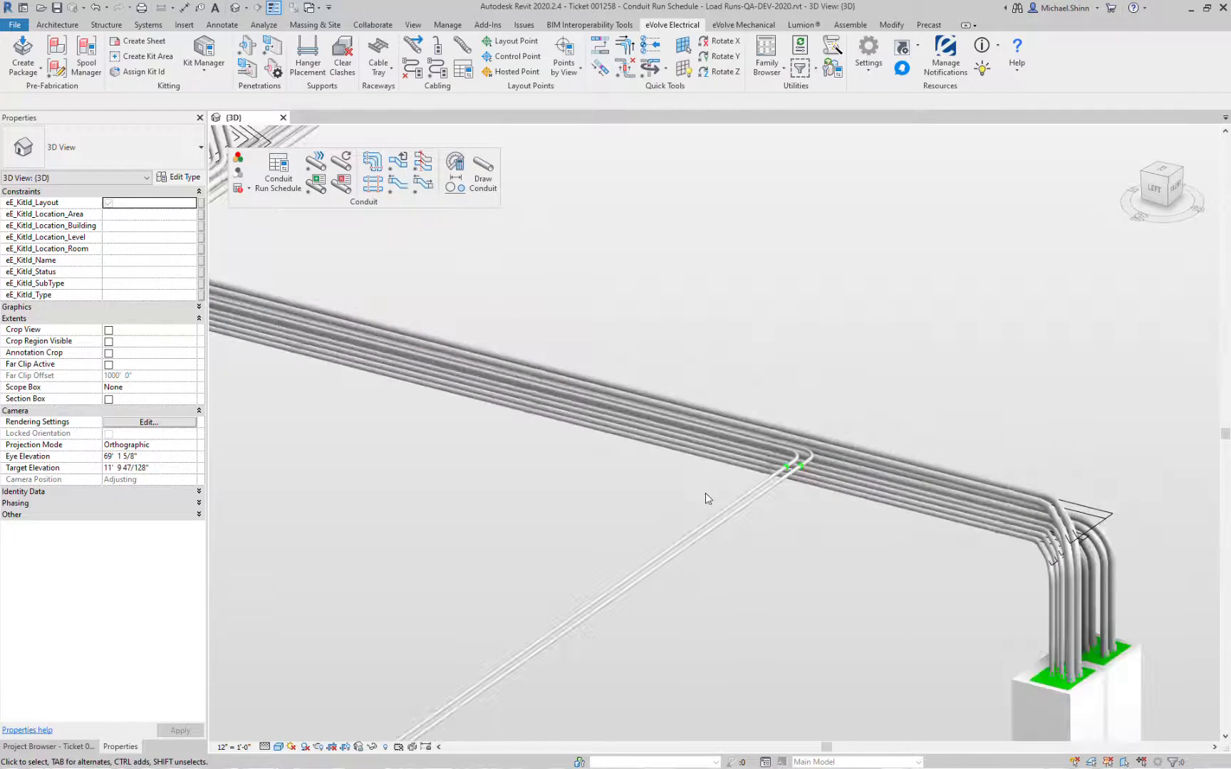
pyautogui.moveTo(924, 414); pyautogui.dragTo(882, 524)
pyautogui.keyDown('shift'); pyautogui.moveTo(883, 524); pyautogui.dragTo(908, 452, button='middle'); pyautogui.keyUp('shift')
pyautogui.moveTo(984, 420); pyautogui.dragTo(631, 457, button='middle')
pyautogui.click(997, 388)
pyautogui.moveTo(1008, 377); pyautogui.dragTo(663, 562, button='middle')
pyautogui.click(696, 478)
pyautogui.click(759, 631)
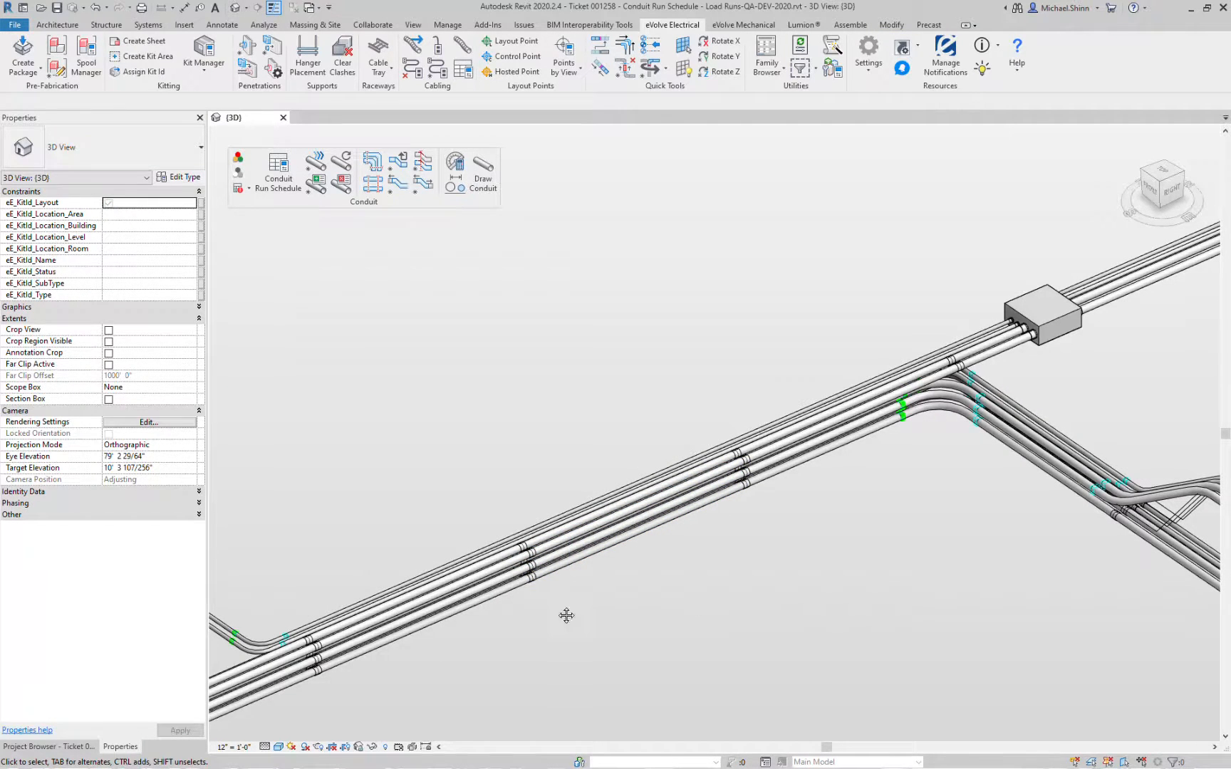
pyautogui.moveTo(557, 610); pyautogui.dragTo(924, 406, button='middle')
pyautogui.scroll(5, 653, 431)
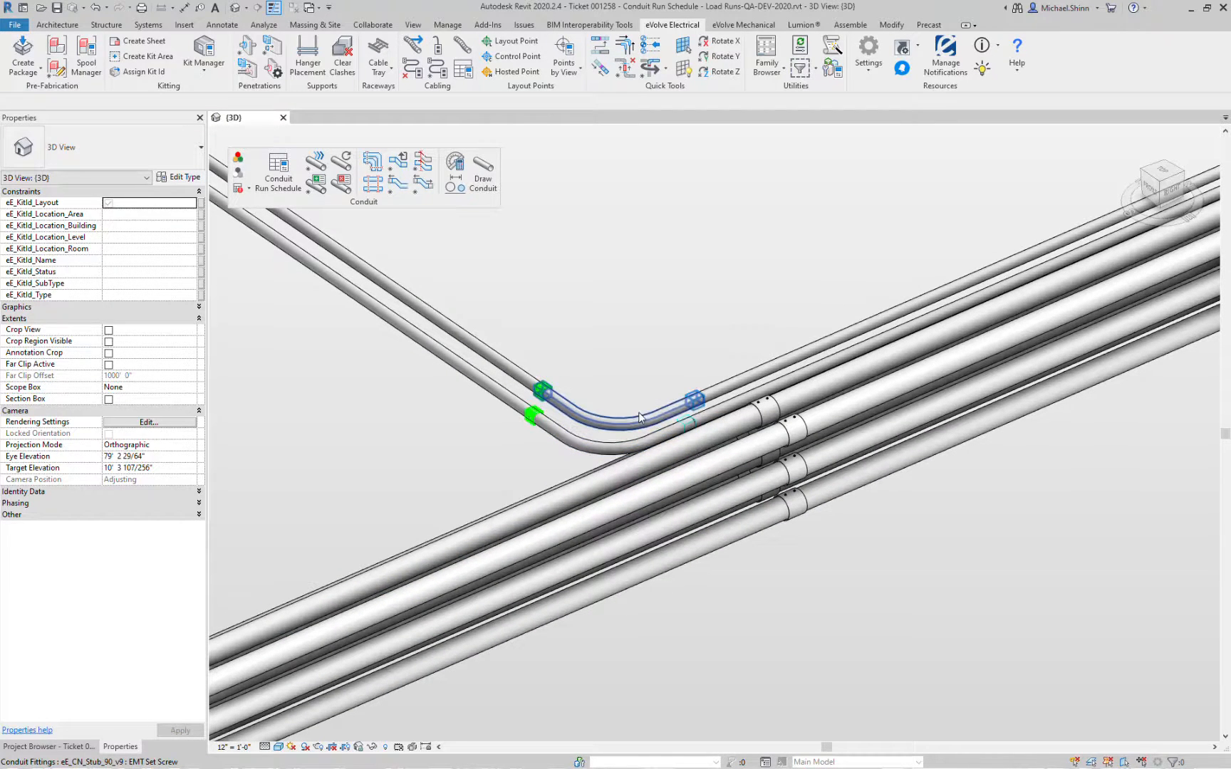
# Check one 1 1/2" stub 90 bend's properties and optimize the bend ends of both stub bends
pyautogui.click(604, 423)
pyautogui.click(472, 273)
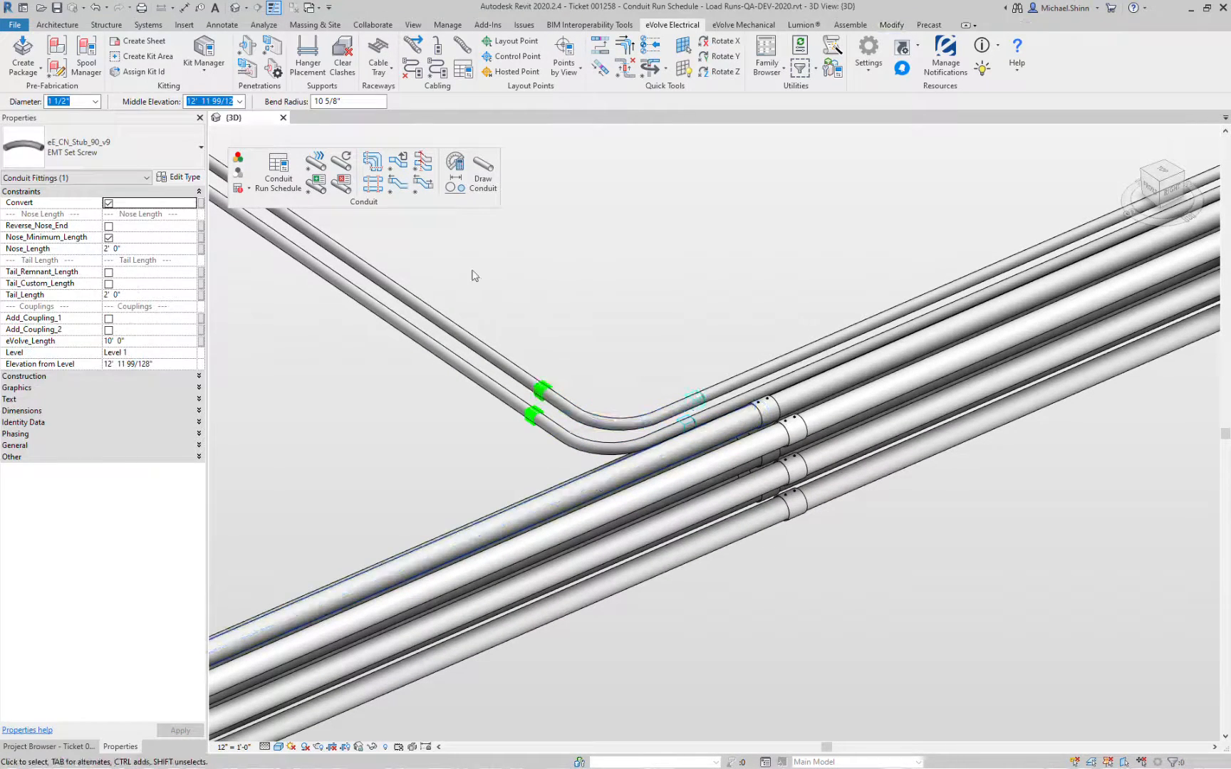
pyautogui.click(416, 184)
pyautogui.click(614, 422)
pyautogui.click(569, 445)
pyautogui.click(66, 102)
pyautogui.press('Escape')
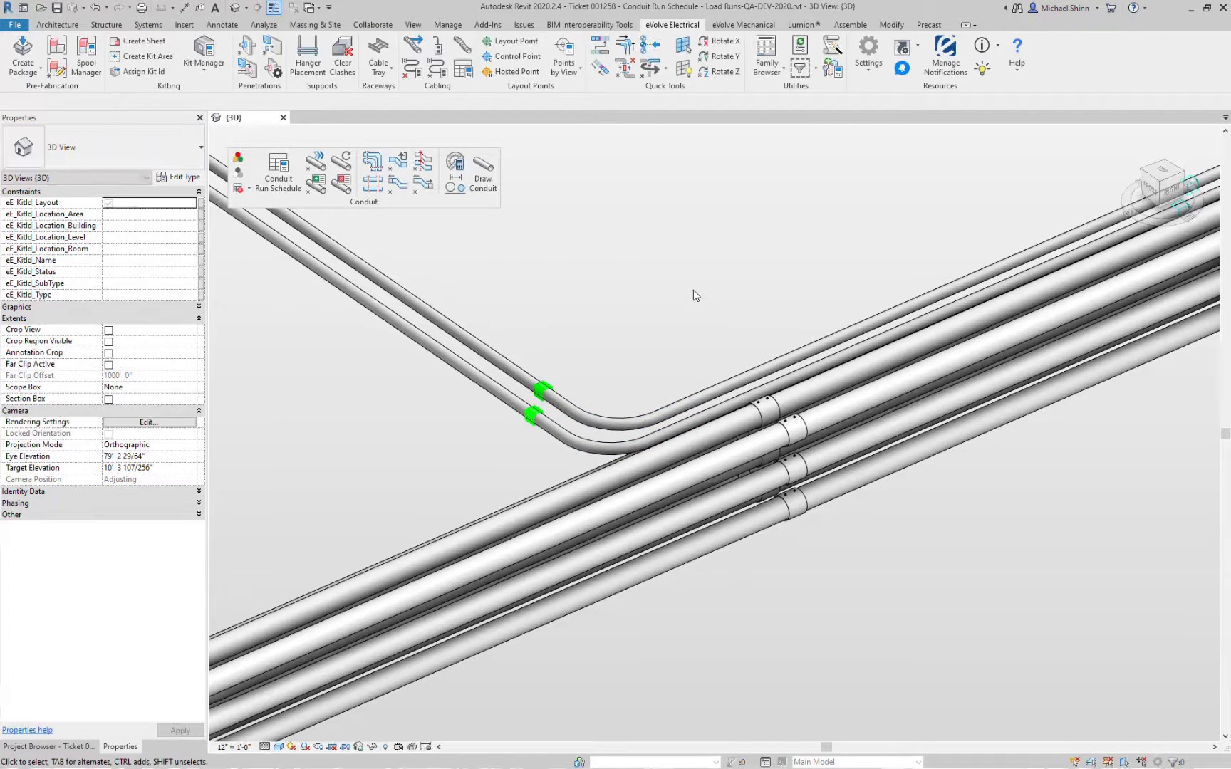
# Turn on Reverse_Nose_End for both 1 1/2" stub 90 bends beside the rack
pyautogui.click(620, 420)
pyautogui.keyDown('ctrl'); pyautogui.click(610, 448); pyautogui.keyUp('ctrl')
pyautogui.scroll(-1, 693, 285)
pyautogui.moveTo(693, 287); pyautogui.dragTo(644, 359, button='middle')
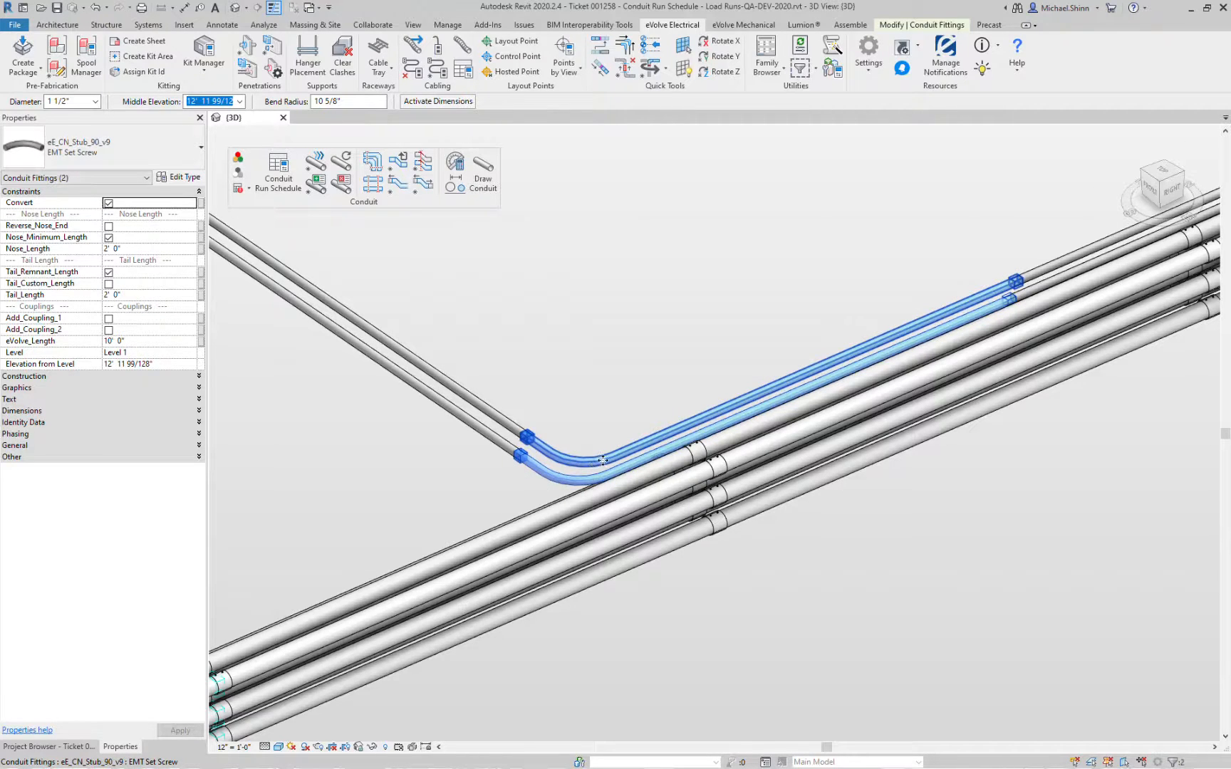
pyautogui.click(108, 226)
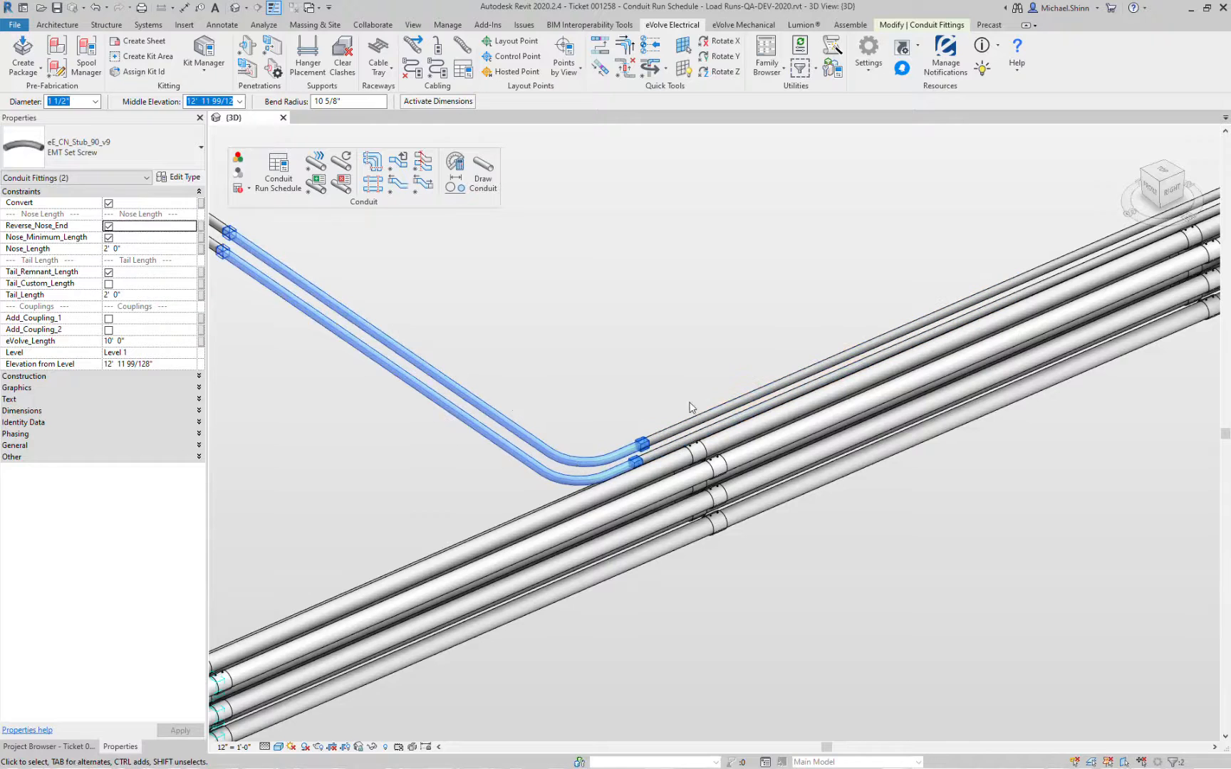
pyautogui.moveTo(610, 379); pyautogui.dragTo(679, 386, button='middle')
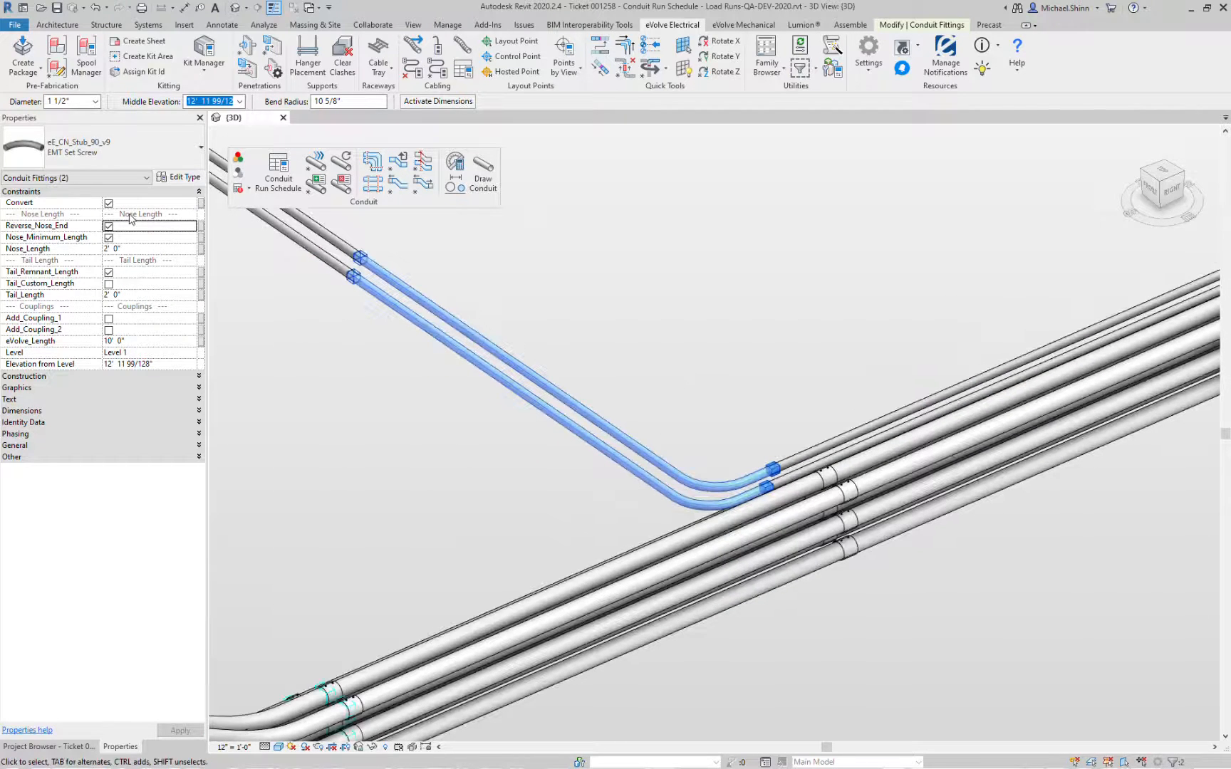
pyautogui.click(108, 226)
pyautogui.click(108, 227)
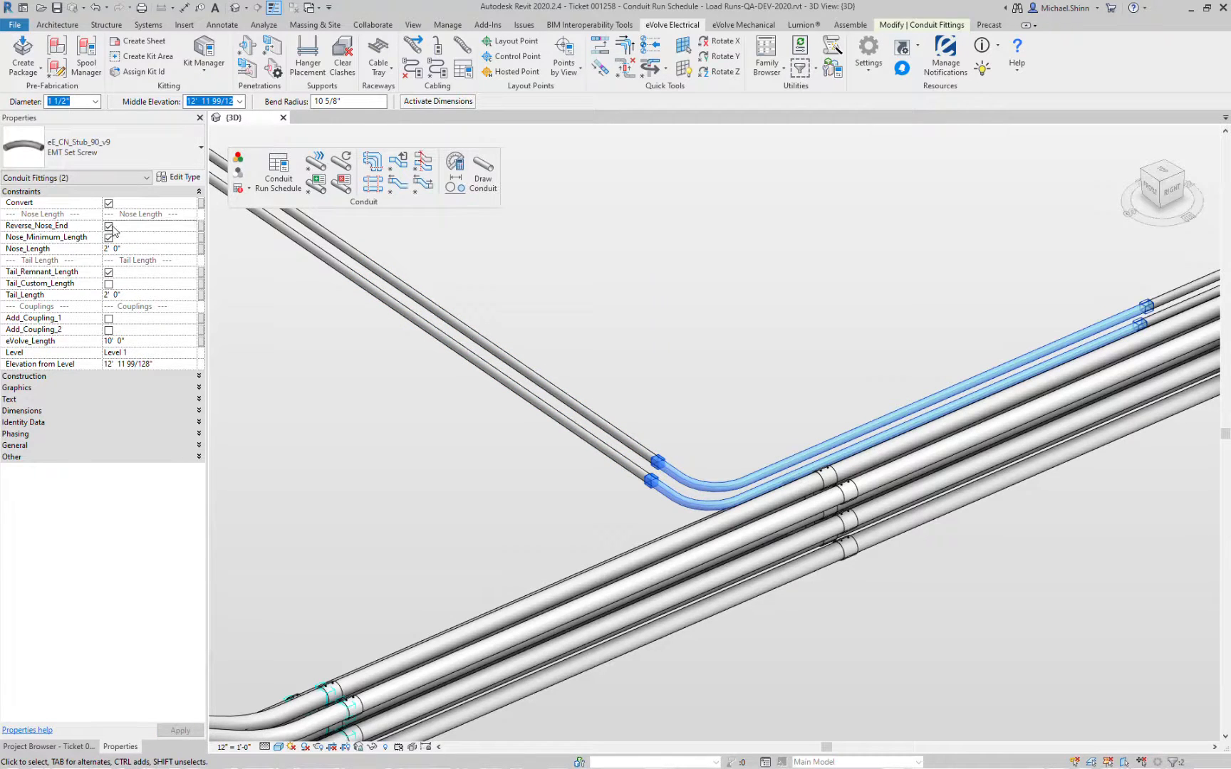
# Compare the two stub bends' nose ends with the nearby row of rack couplings, viewed from the side
pyautogui.click(660, 333)
pyautogui.keyDown('shift'); pyautogui.moveTo(917, 470); pyautogui.dragTo(796, 503, button='middle'); pyautogui.keyUp('shift')
pyautogui.scroll(2, 837, 538)
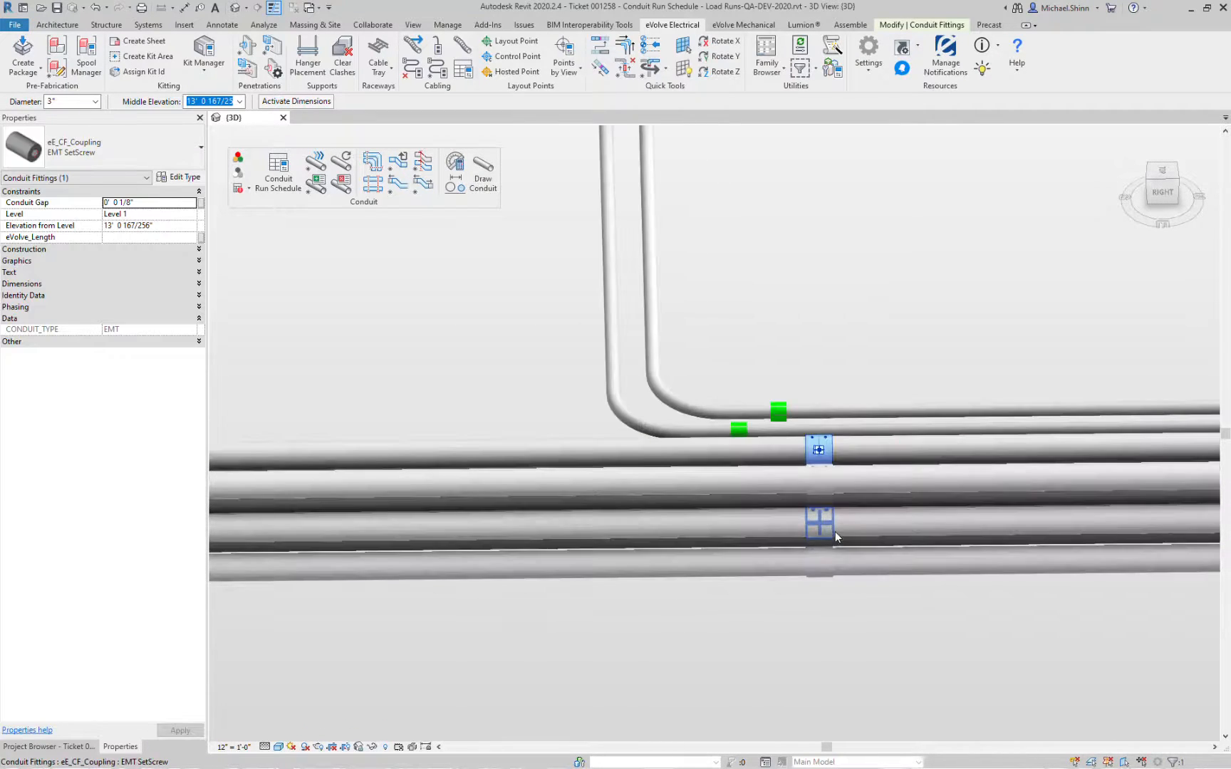
pyautogui.press('Escape')
pyautogui.click(681, 403)
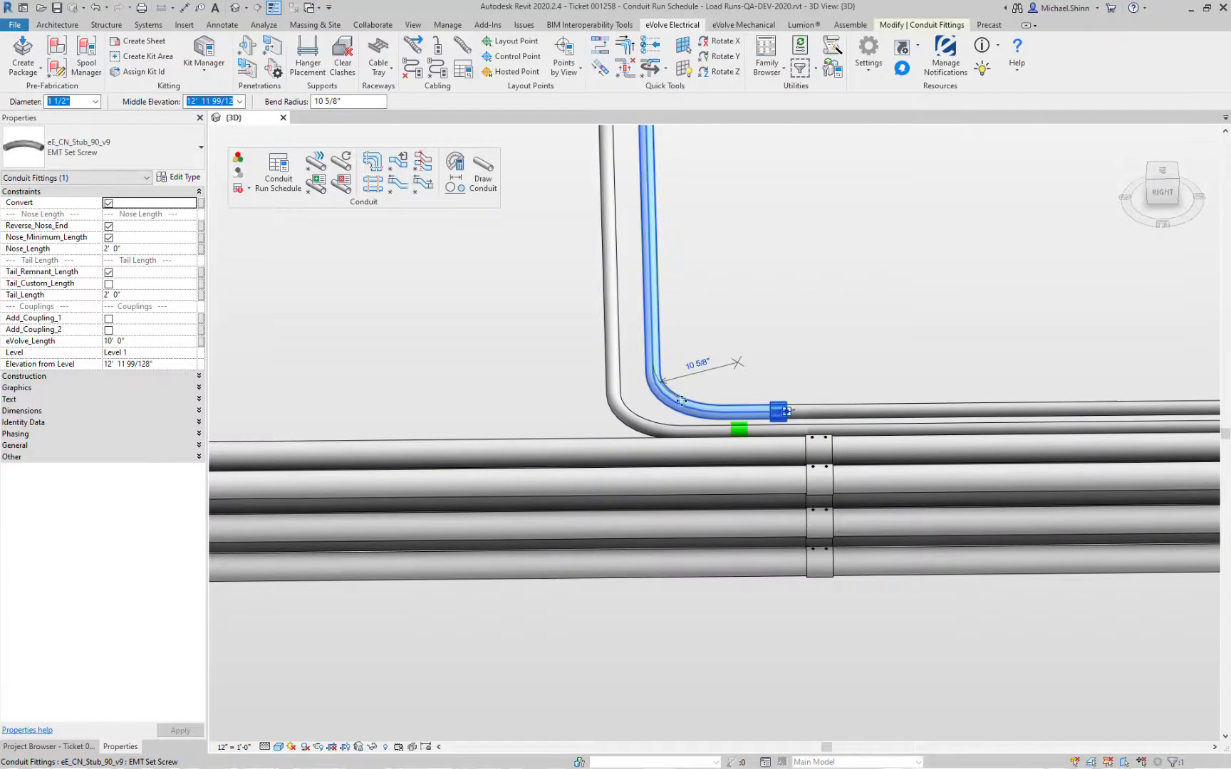
pyautogui.moveTo(767, 315); pyautogui.dragTo(915, 712)
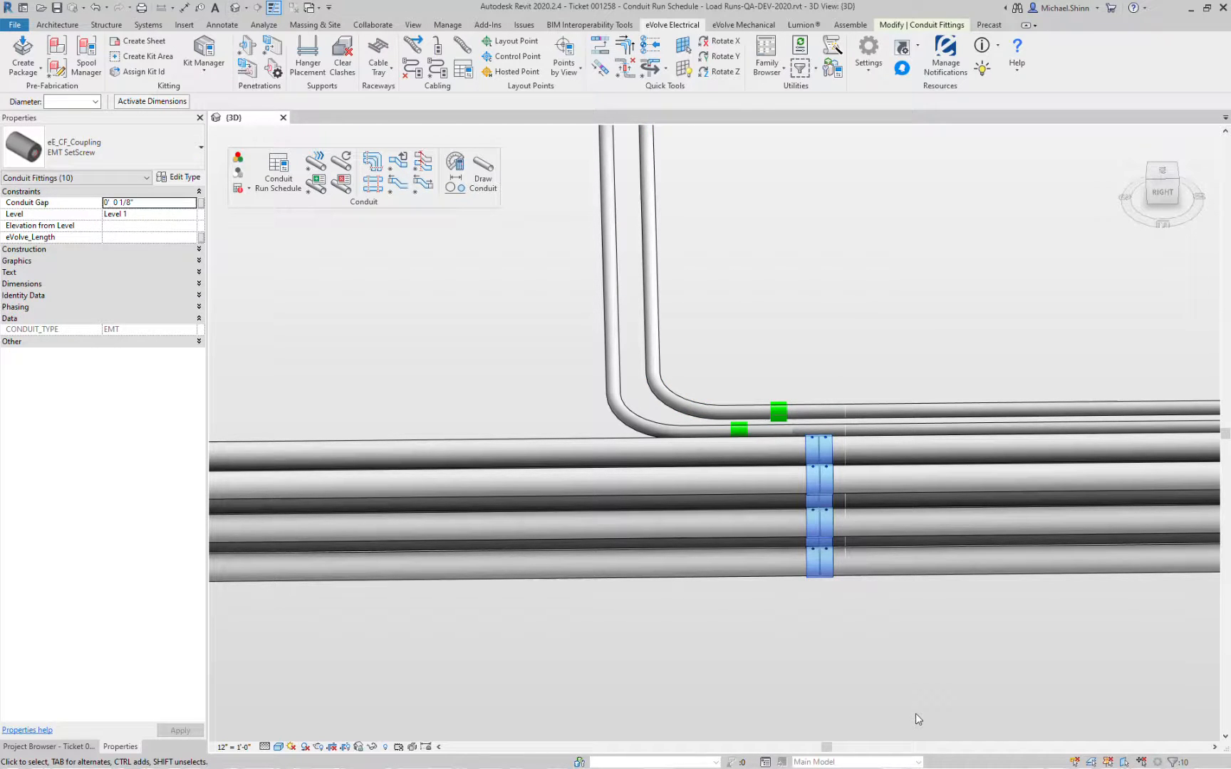
pyautogui.press('Escape')
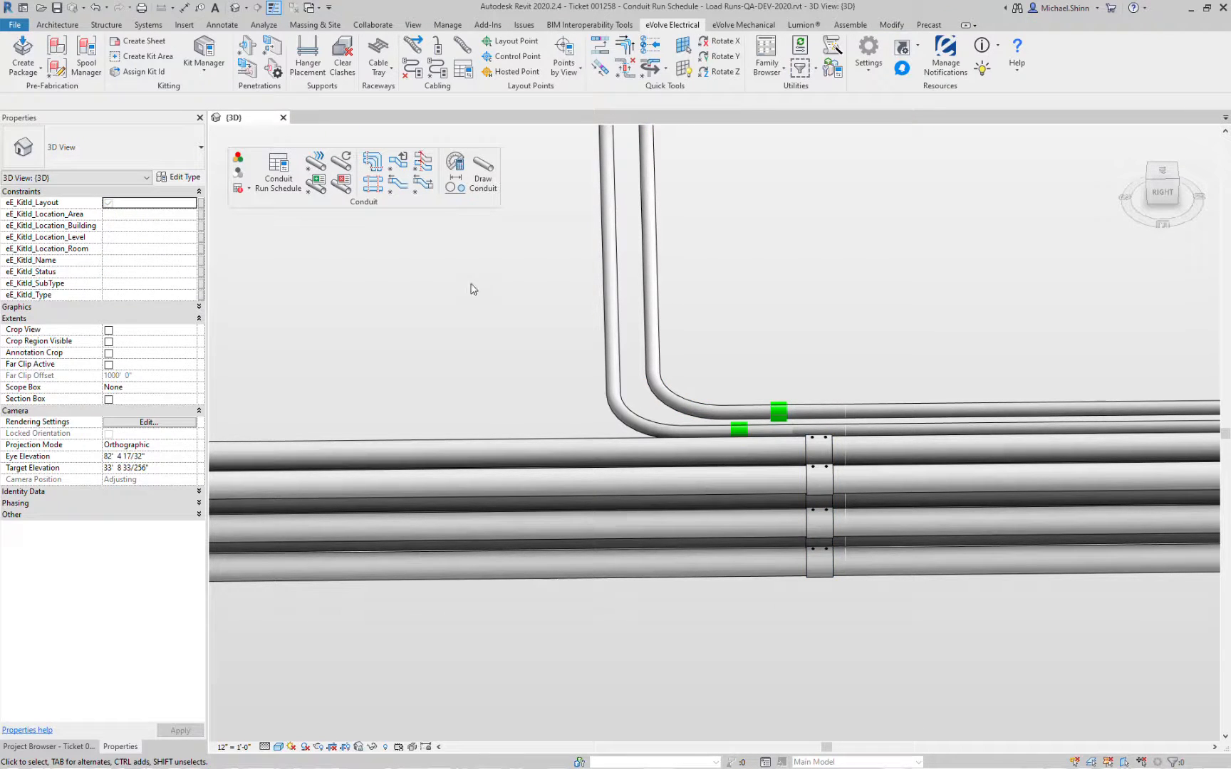
pyautogui.click(373, 166)
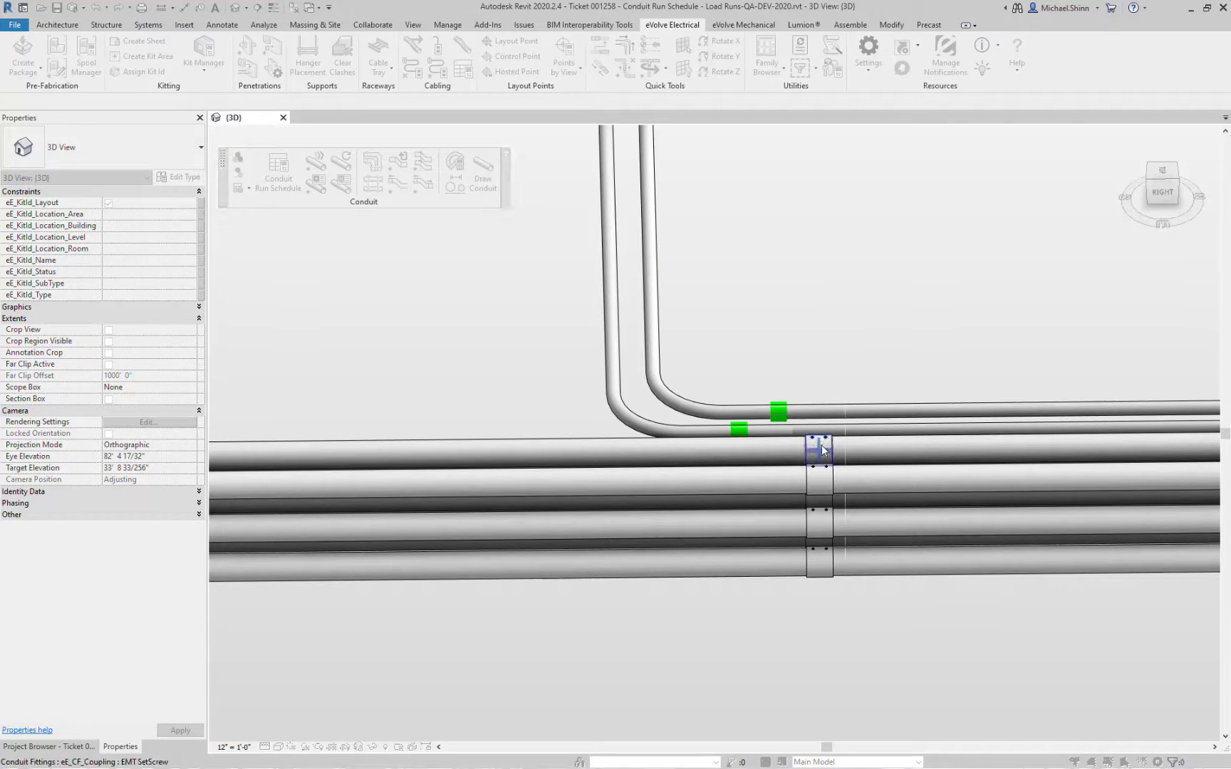
pyautogui.click(821, 445)
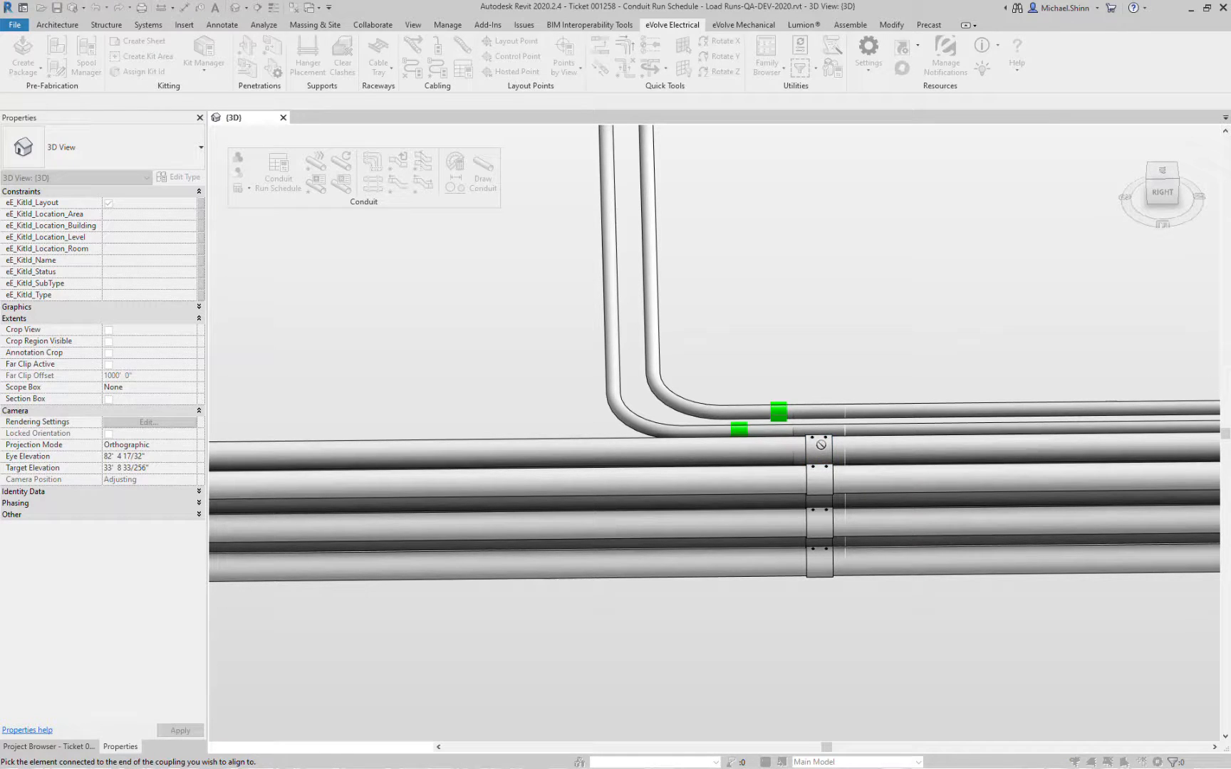
pyautogui.click(752, 452)
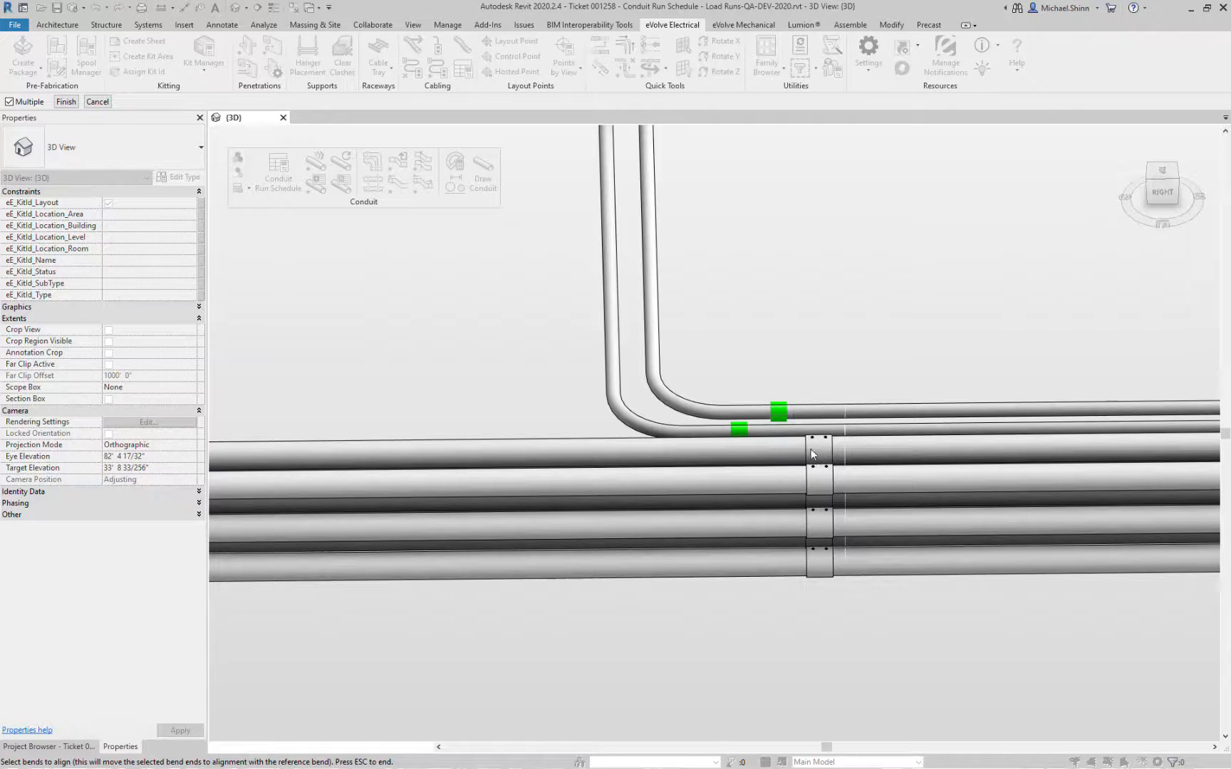
pyautogui.click(686, 431)
pyautogui.click(723, 412)
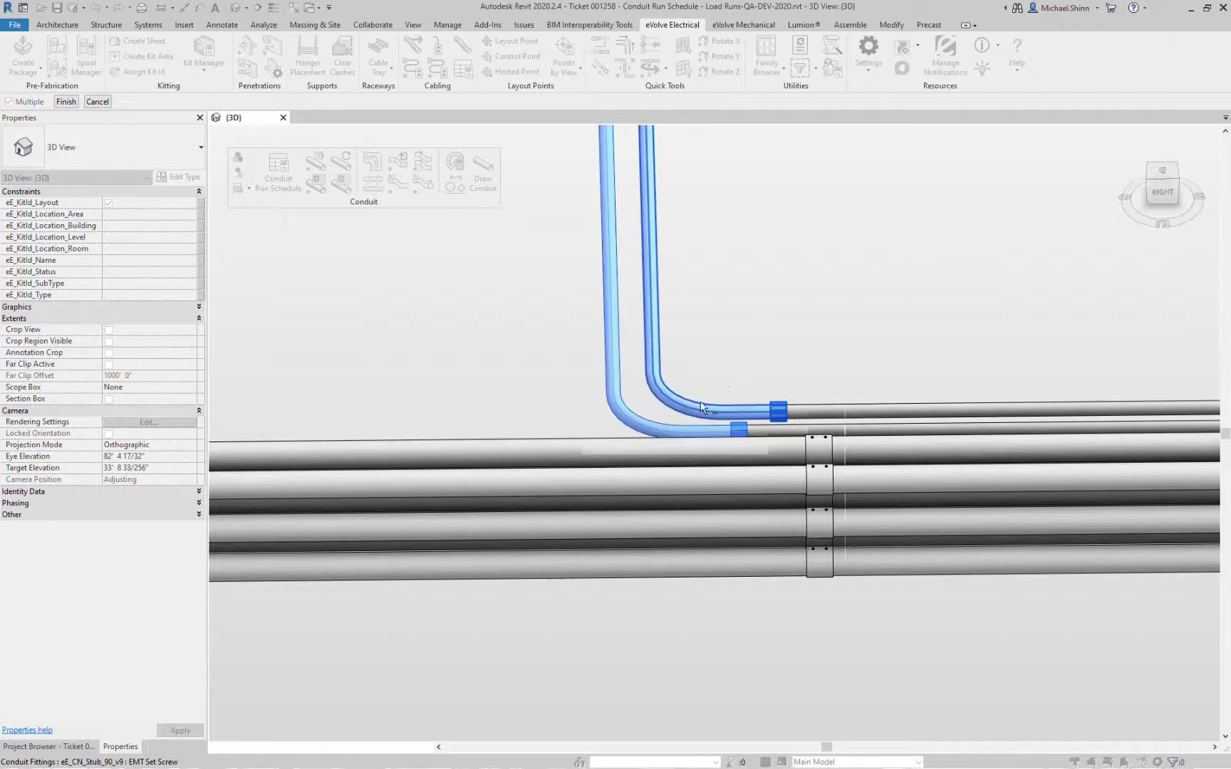
pyautogui.press('Escape')
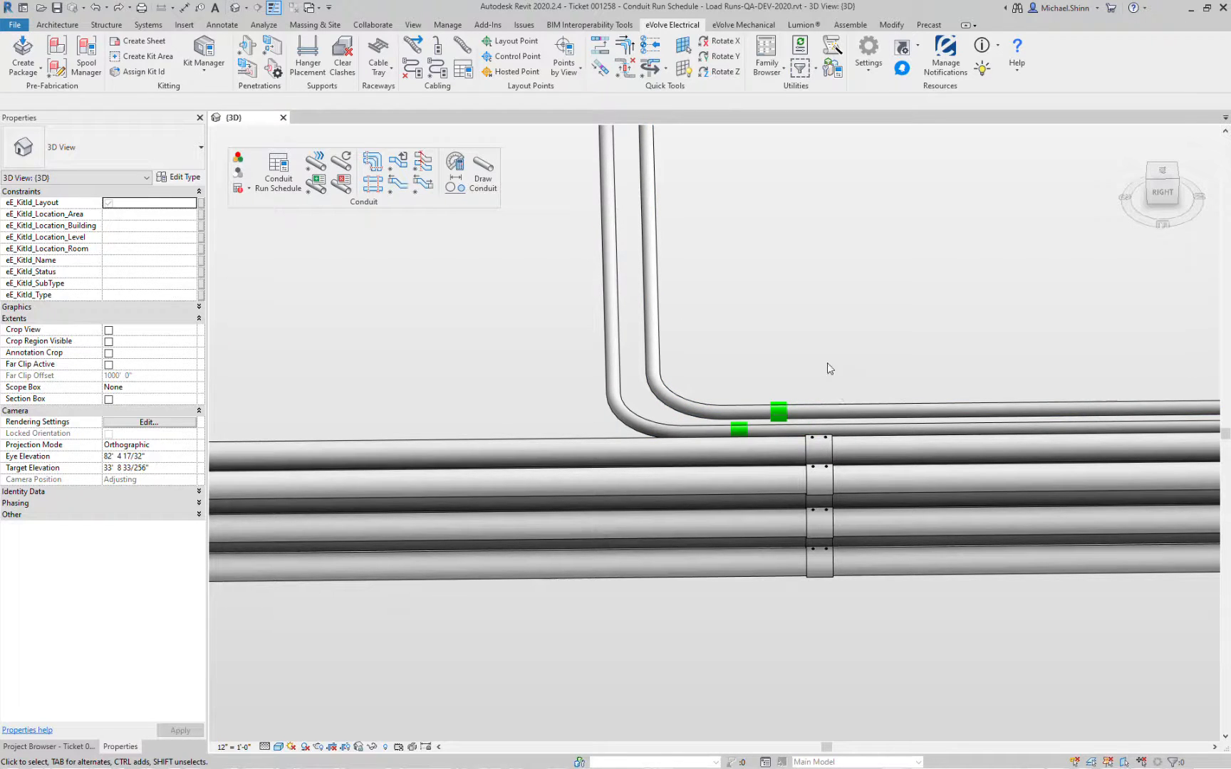
# Align the nose ends of both stub bends with the rack's row of couplings, using one coupling as the stationary reference
pyautogui.click(374, 164)
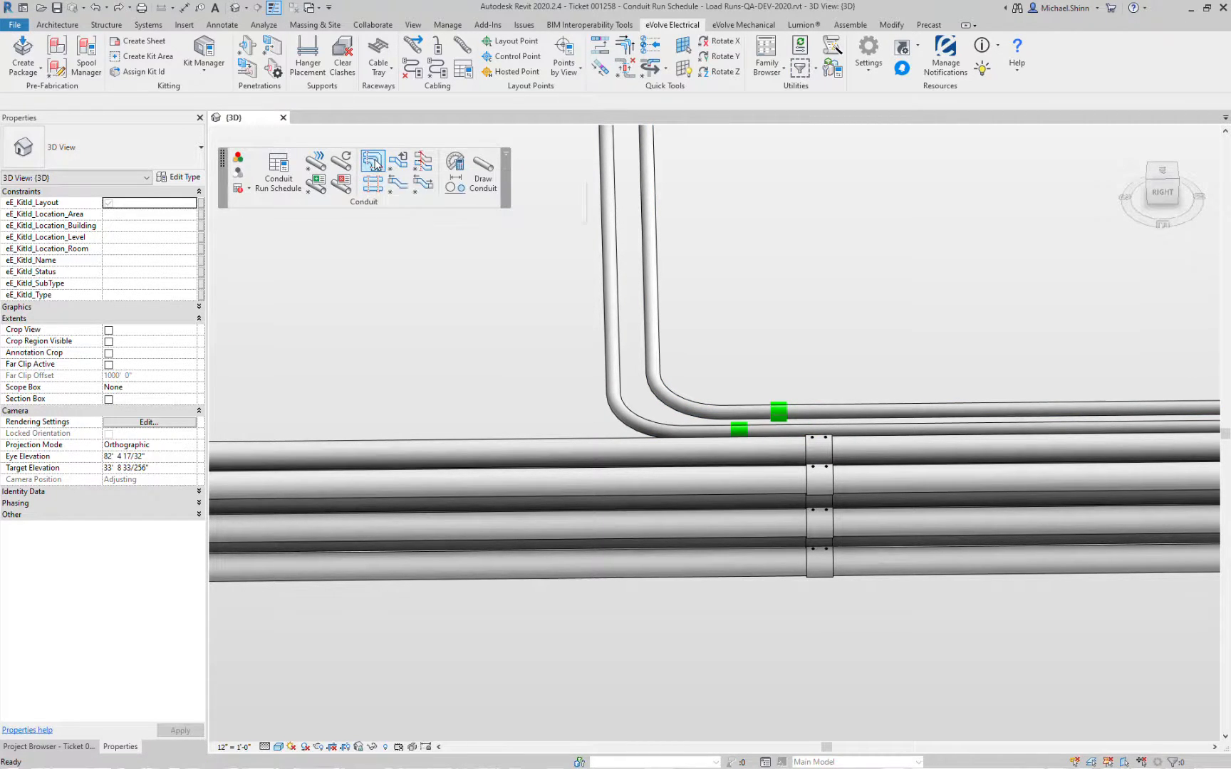
pyautogui.click(819, 475)
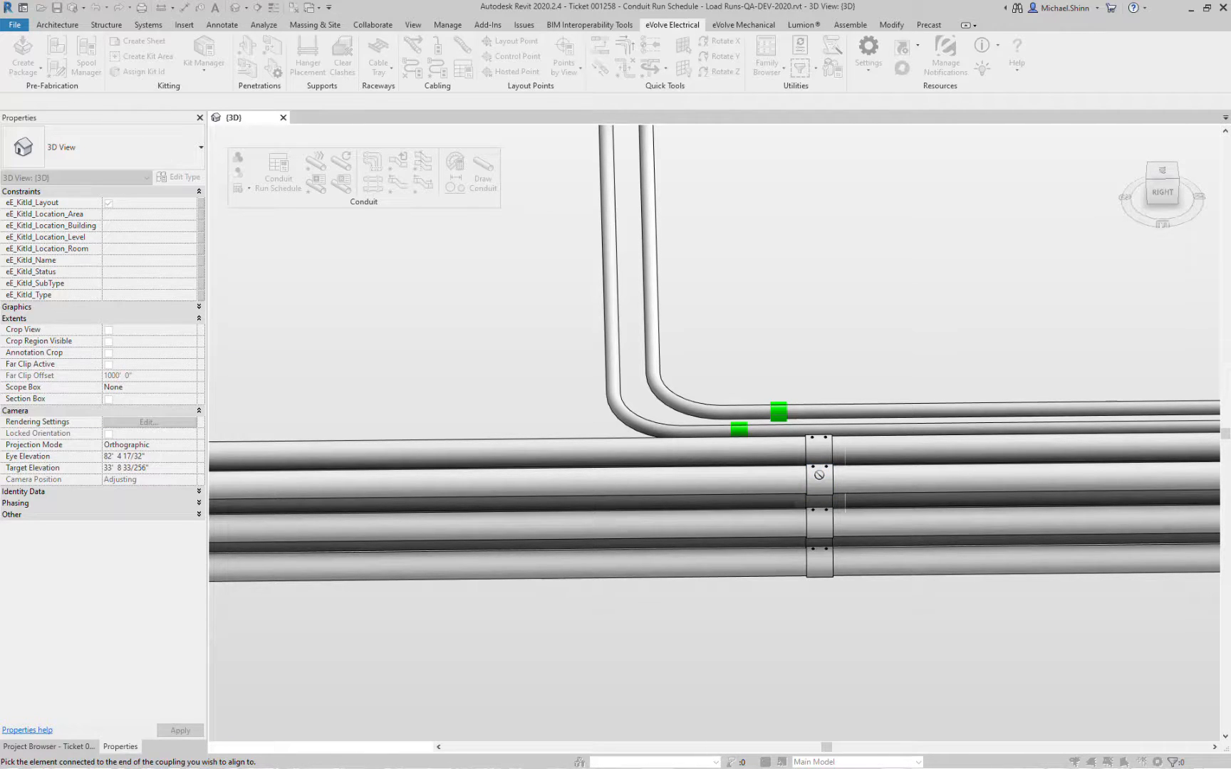
pyautogui.click(774, 485)
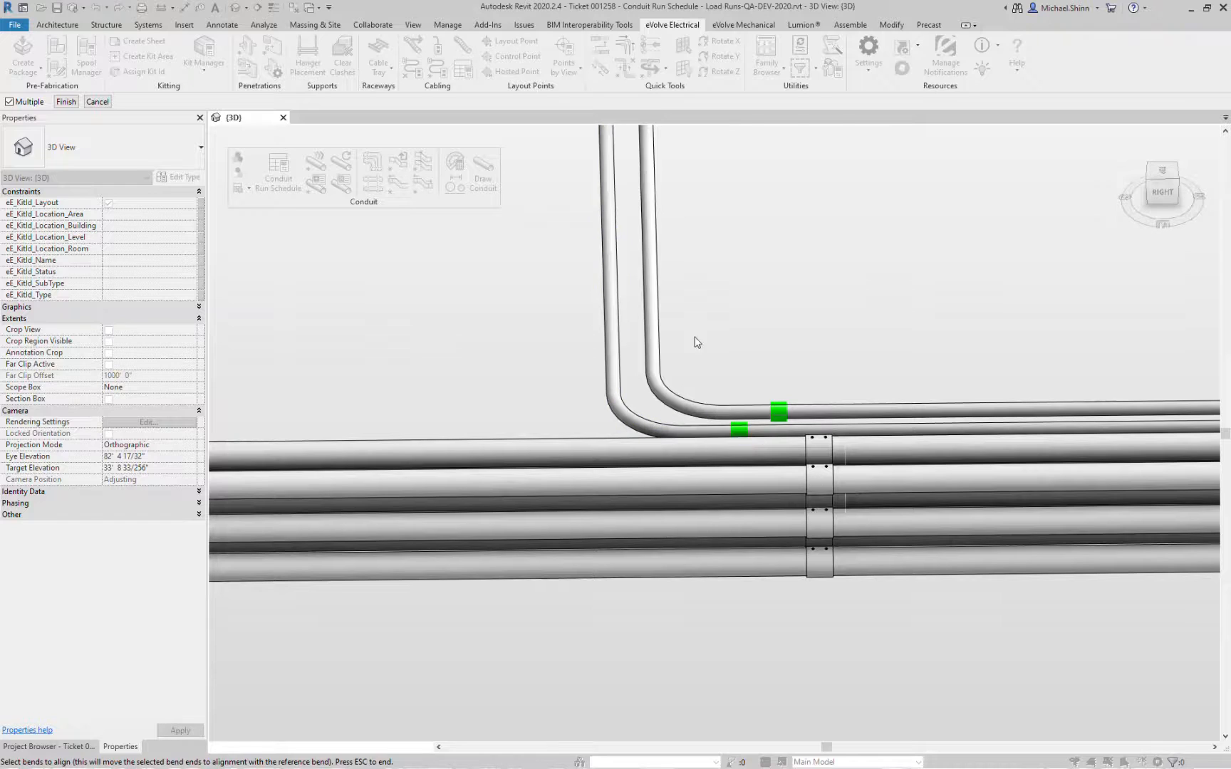
pyautogui.moveTo(697, 343); pyautogui.dragTo(557, 363)
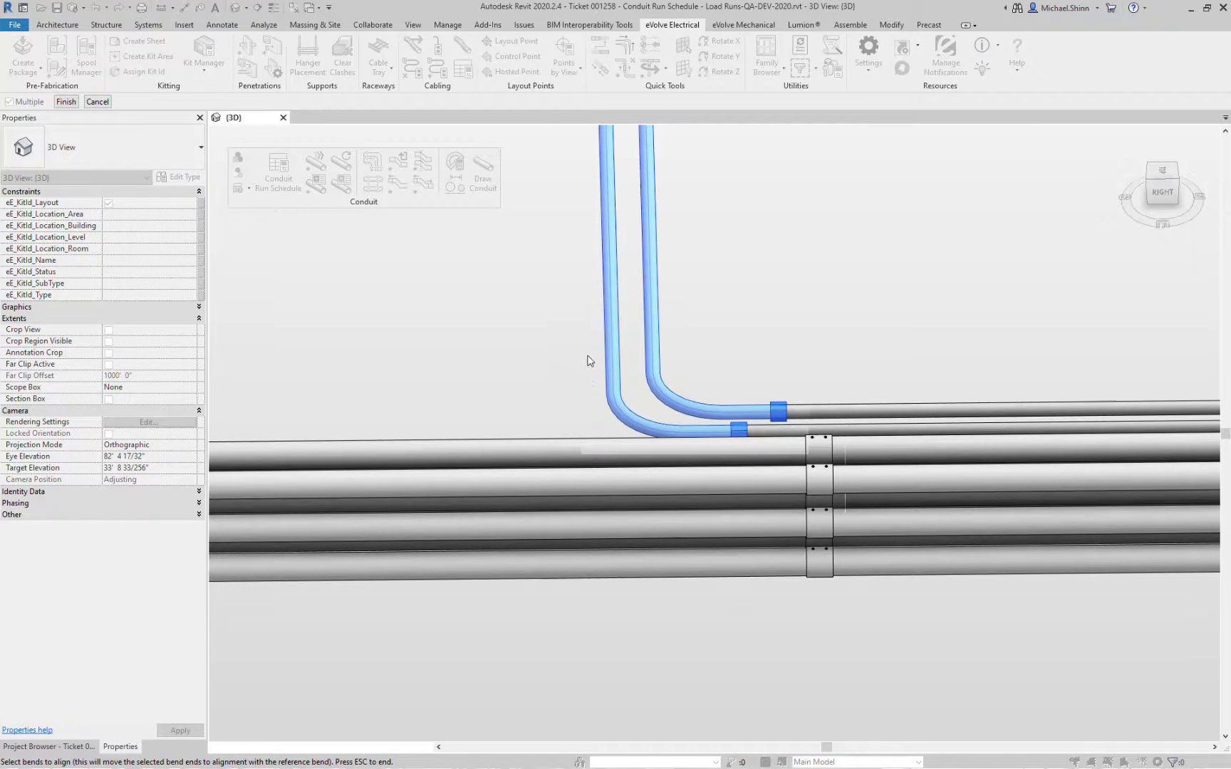
pyautogui.click(63, 102)
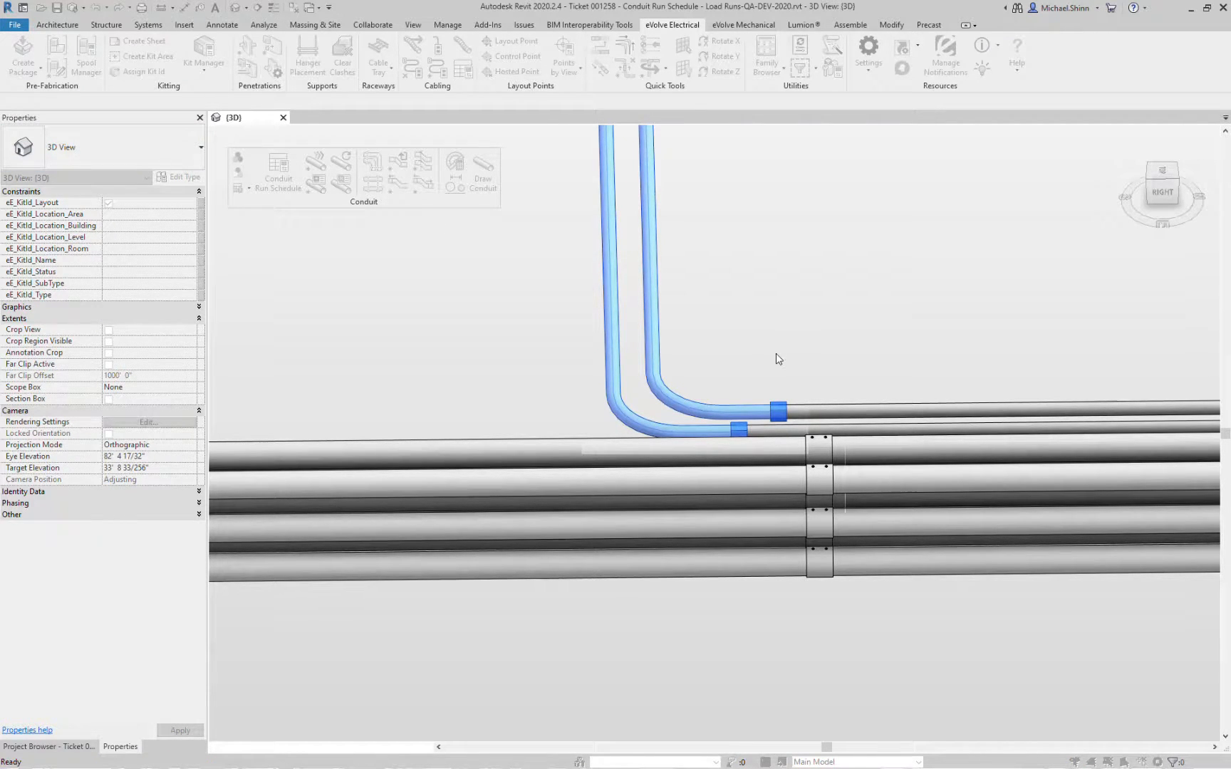
# Enable Add_Coupling_1 and Add_Coupling_2 on both aligned stub bends
pyautogui.moveTo(728, 352); pyautogui.dragTo(773, 671, button='middle')
pyautogui.moveTo(711, 489); pyautogui.dragTo(605, 496)
pyautogui.click(107, 320)
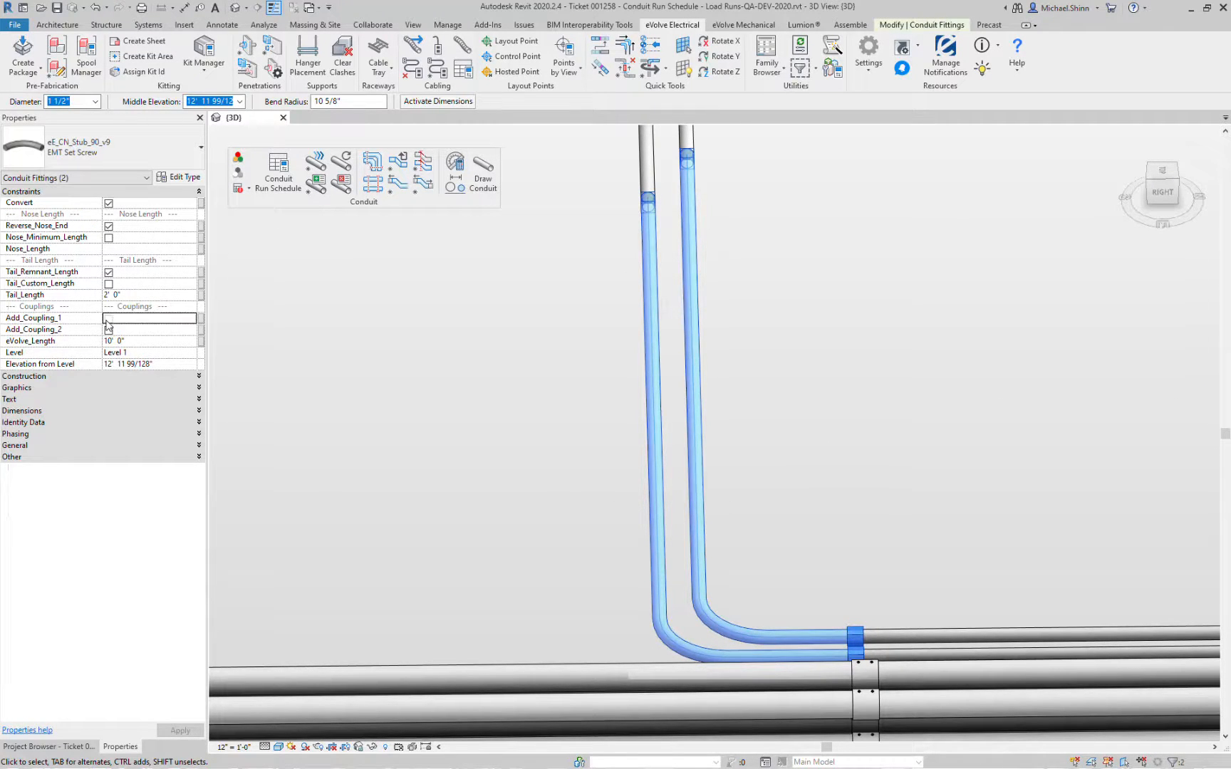
pyautogui.click(108, 330)
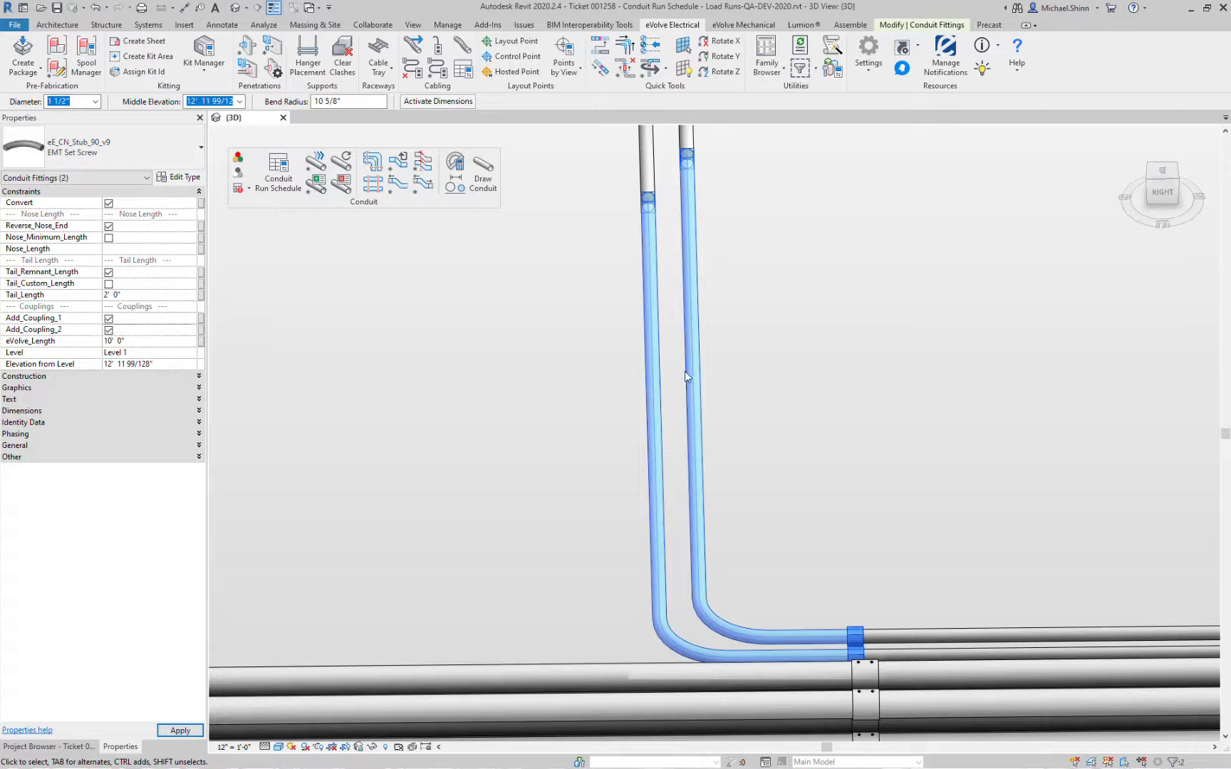
pyautogui.keyDown('shift'); pyautogui.moveTo(718, 446); pyautogui.dragTo(847, 495, button='middle'); pyautogui.keyUp('shift')
pyautogui.scroll(-1, 871, 470)
pyautogui.click(902, 382)
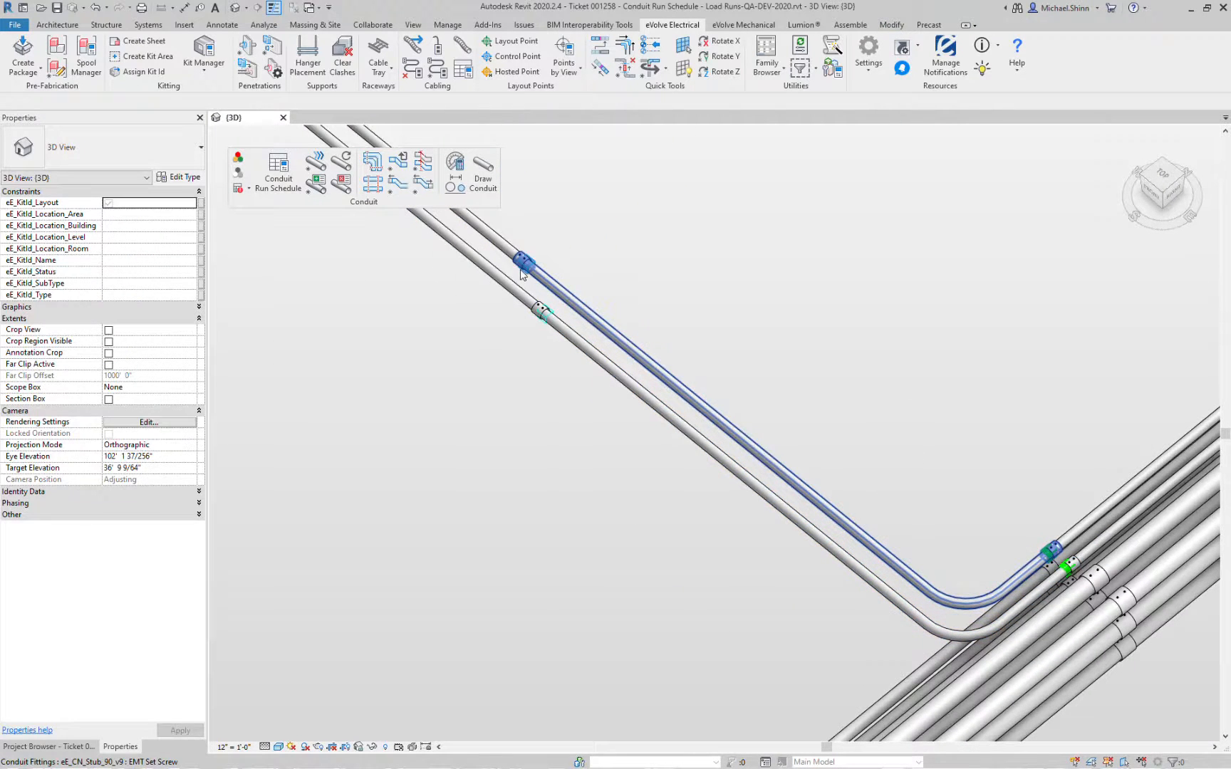
# Align the inner stub bend's tail end with the outer bend's tail end and check both bends' properties
pyautogui.click(373, 163)
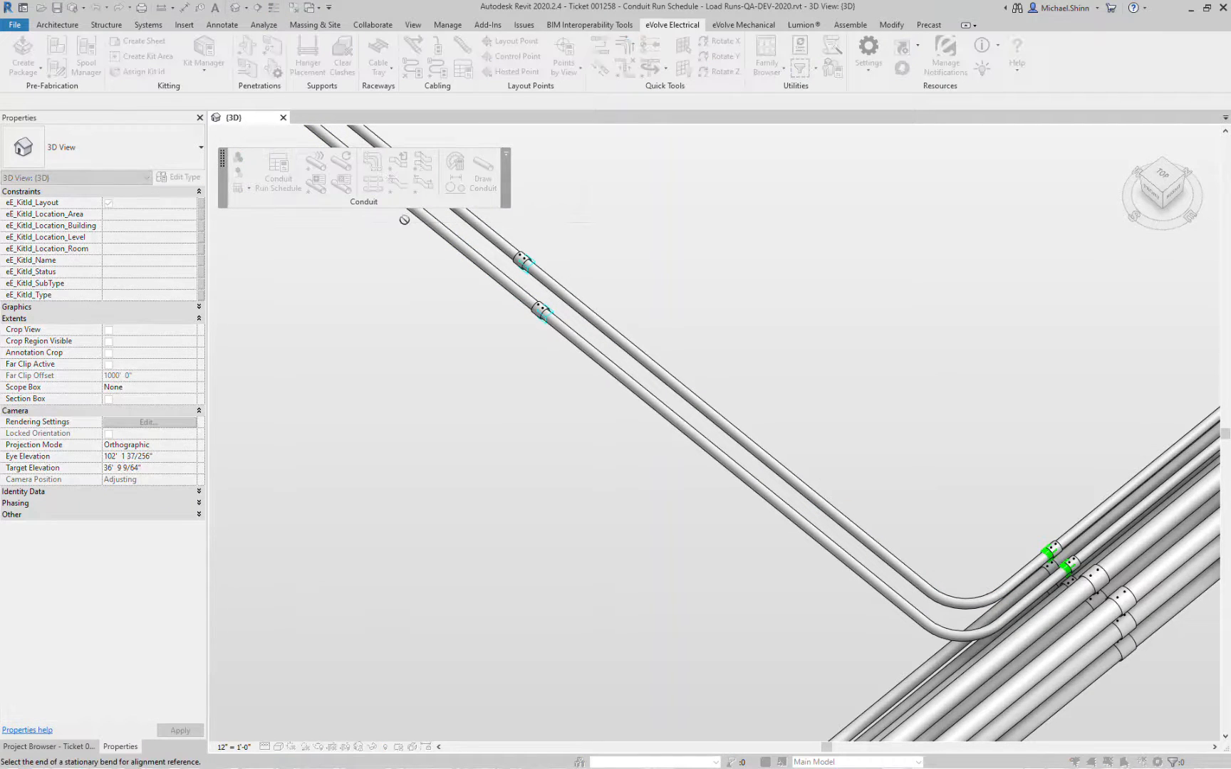
pyautogui.click(553, 323)
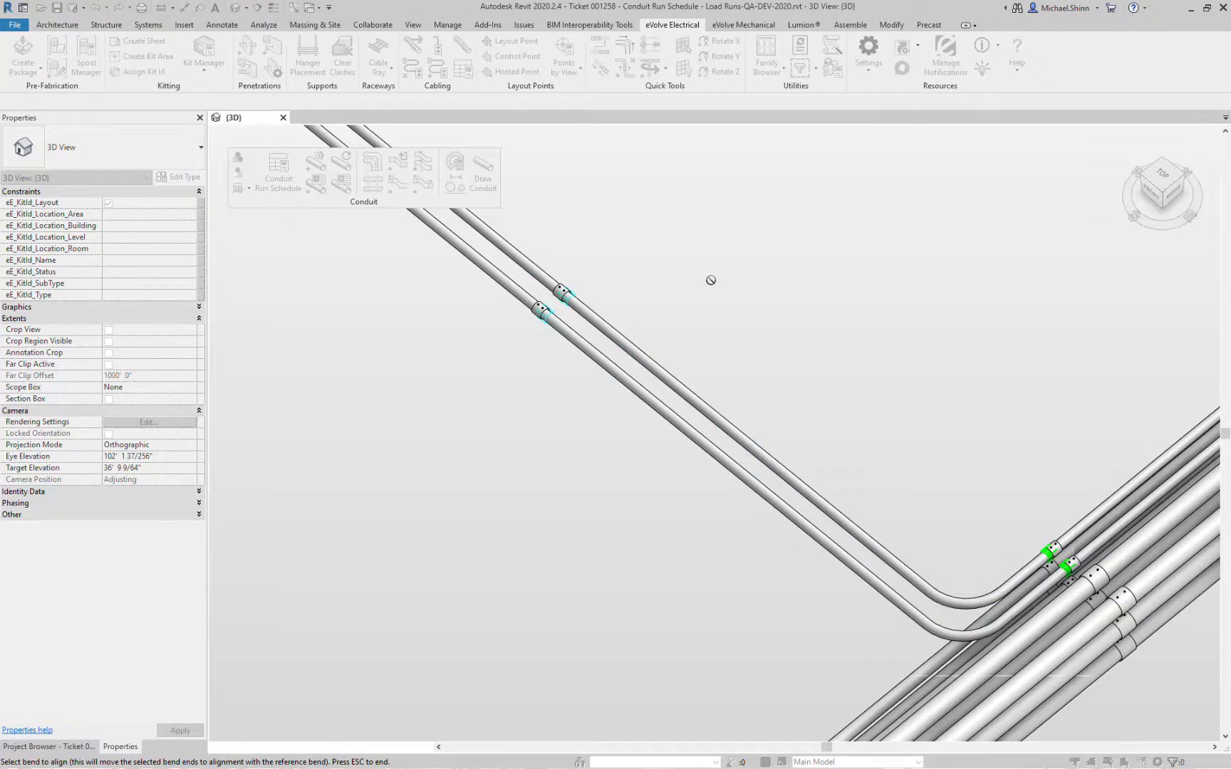
pyautogui.press('Escape')
pyautogui.moveTo(736, 402); pyautogui.dragTo(693, 507)
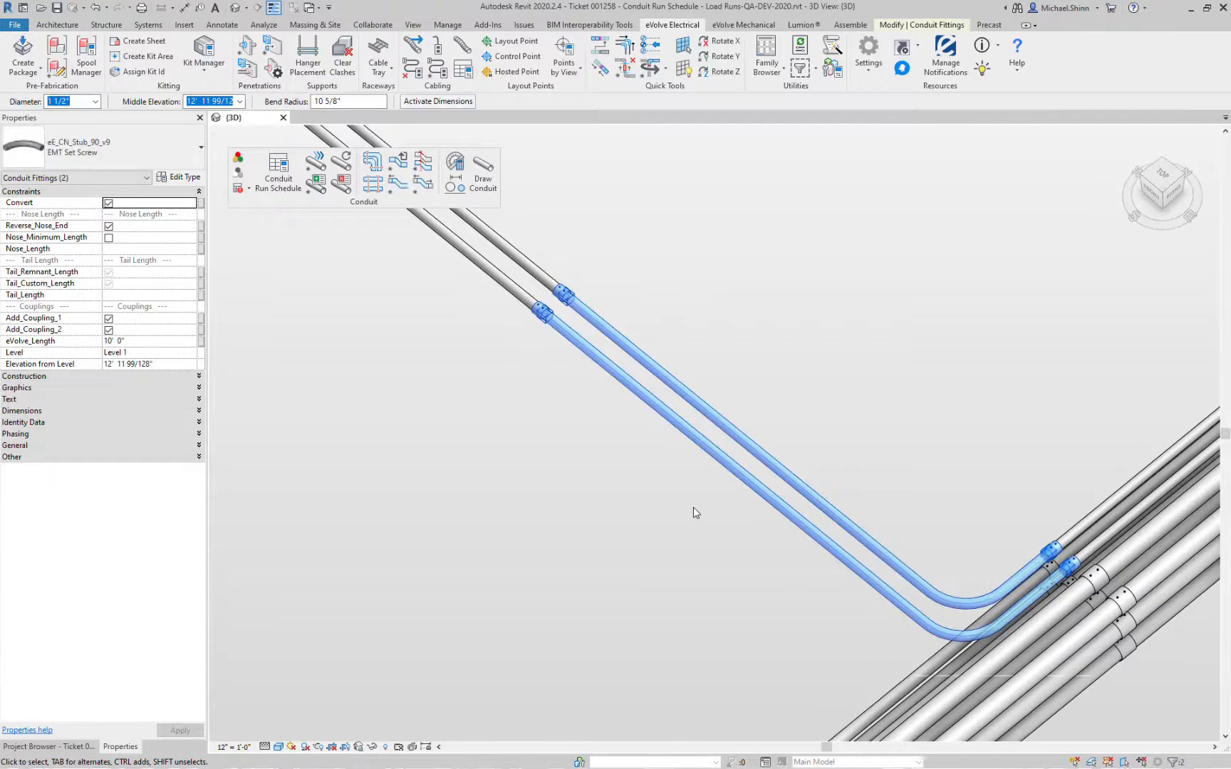
# Place couplings along the two parallel branch conduits running from the stub bends' tail ends toward the wall panels
pyautogui.scroll(-3, 693, 507)
pyautogui.moveTo(595, 429); pyautogui.dragTo(832, 553, button='middle')
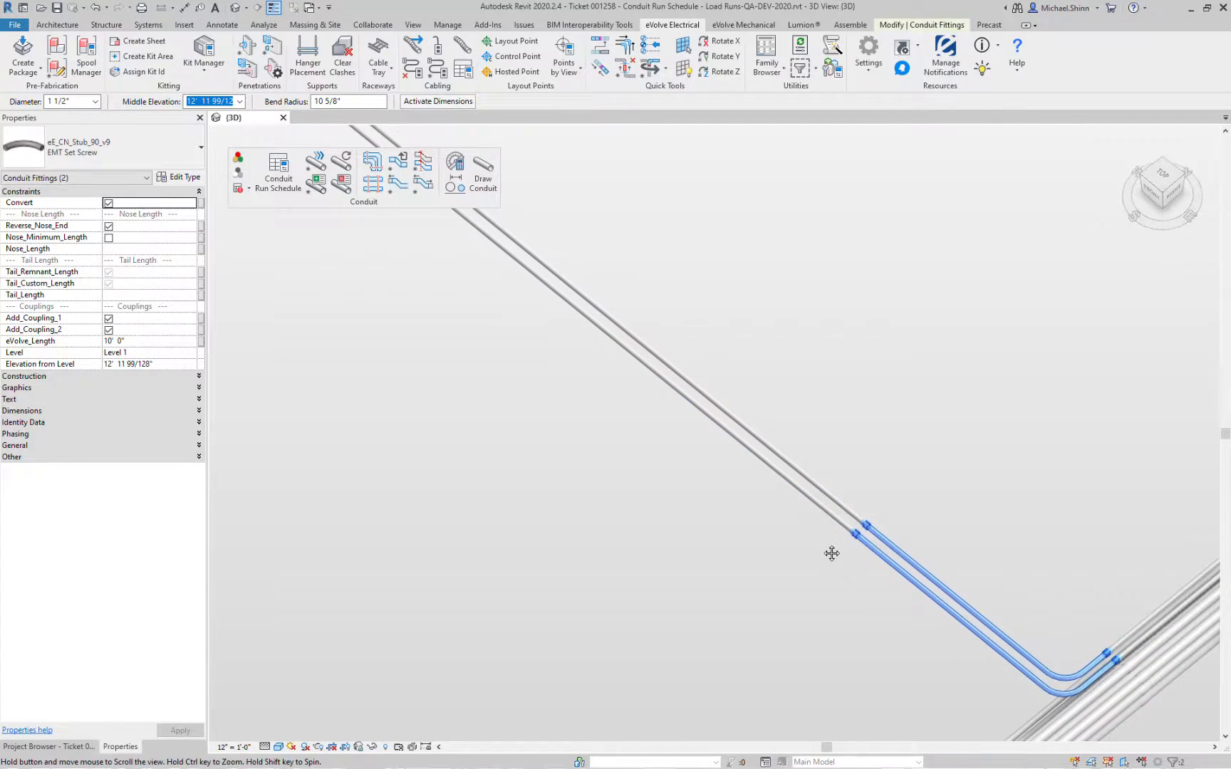
pyautogui.press('Escape')
pyautogui.click(370, 186)
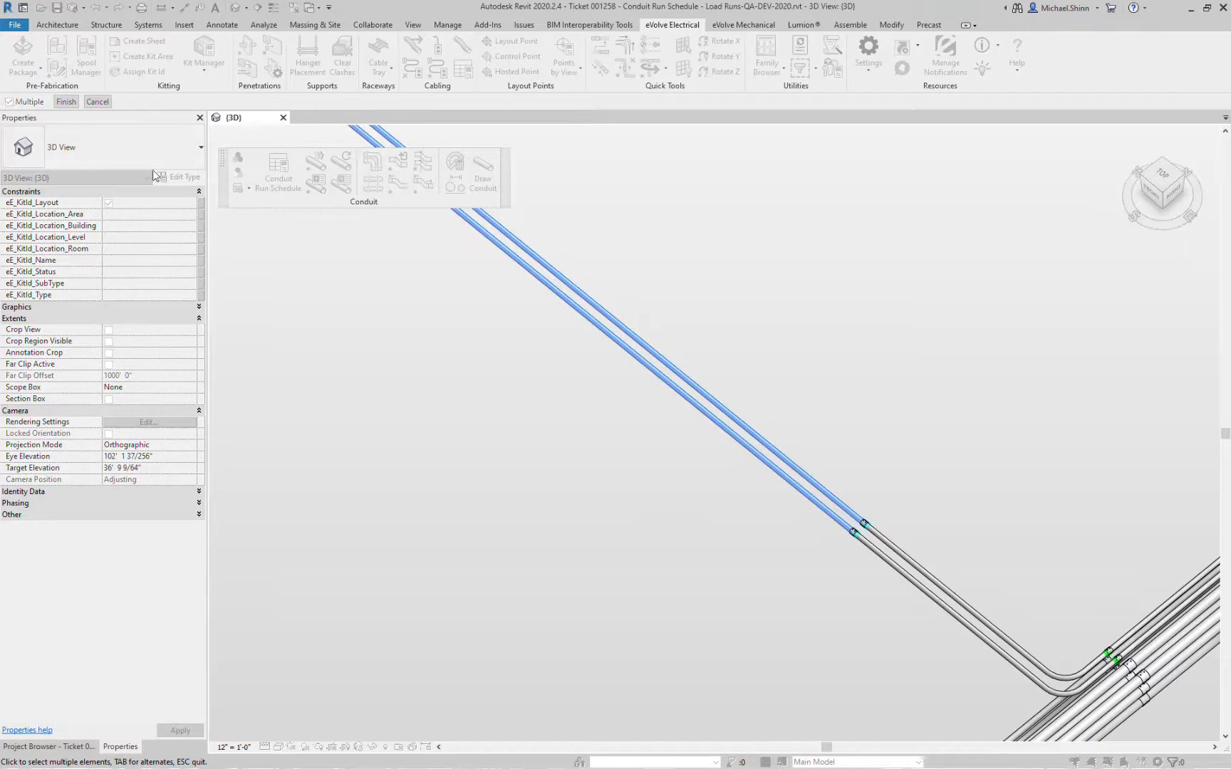
pyautogui.click(643, 410)
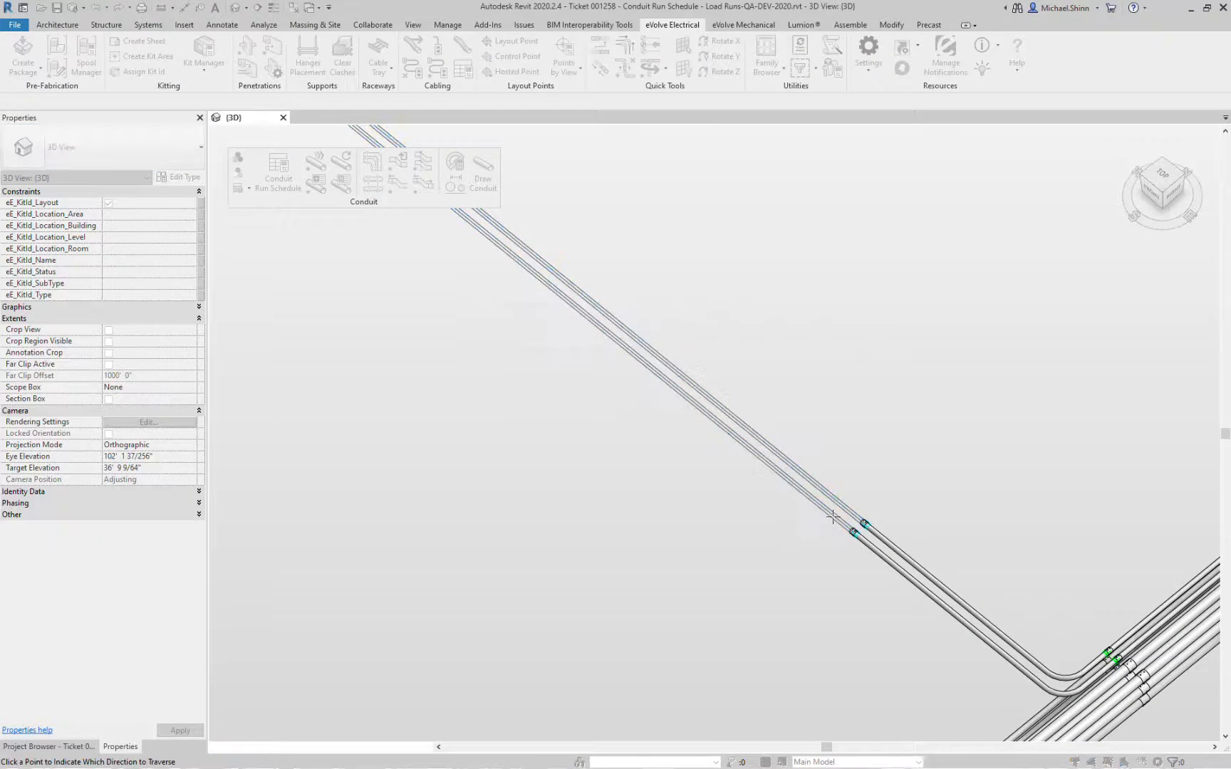
pyautogui.scroll(-3, 800, 494)
pyautogui.scroll(3, 581, 368)
pyautogui.click(587, 330)
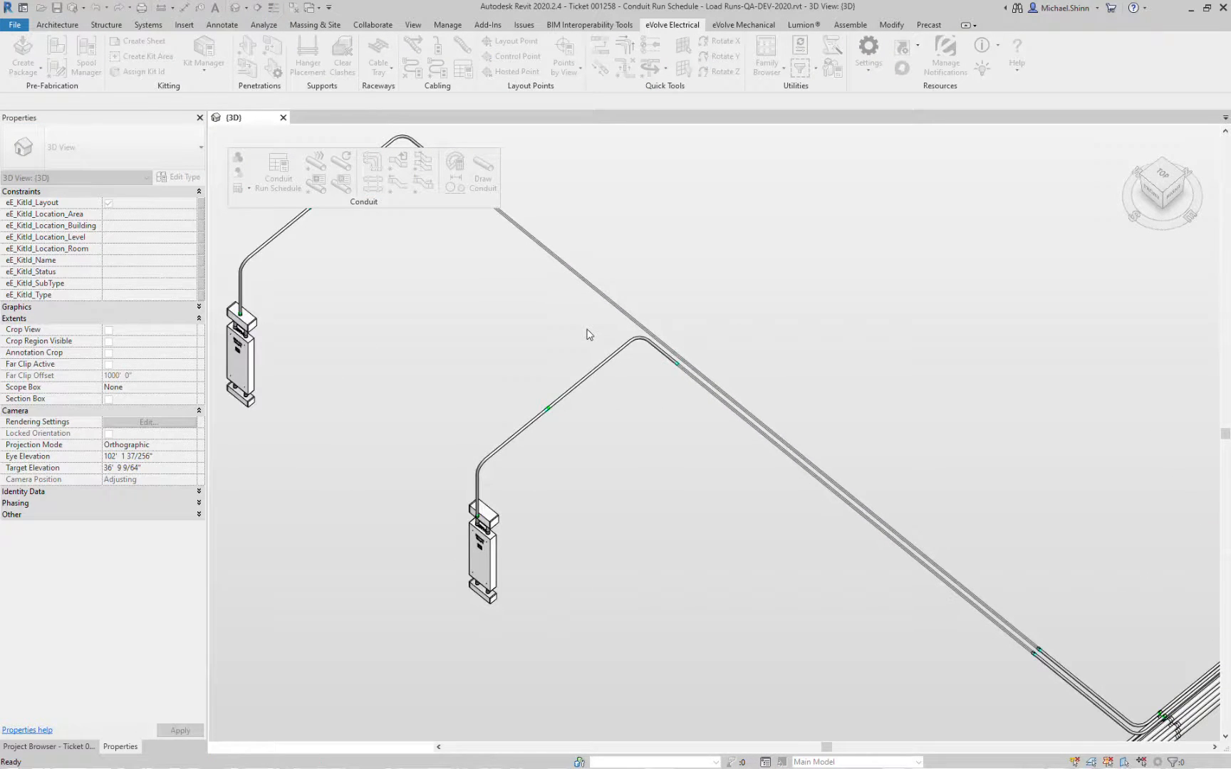
# Check the properties of the two small rack conduits that continue from the stub bends' nose ends
pyautogui.scroll(-2, 587, 331)
pyautogui.keyDown('shift'); pyautogui.moveTo(752, 450); pyautogui.dragTo(743, 435, button='middle'); pyautogui.keyUp('shift')
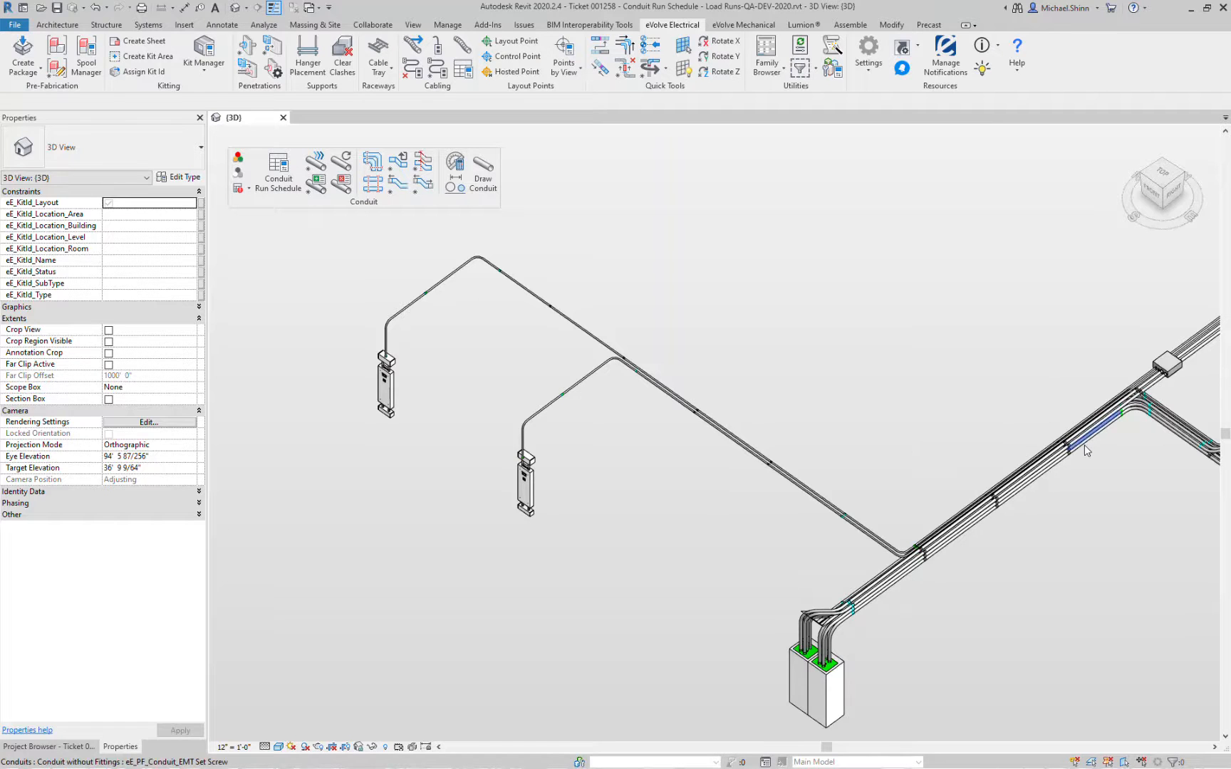
pyautogui.scroll(4, 916, 571)
pyautogui.scroll(1, 902, 552)
pyautogui.moveTo(902, 541); pyautogui.dragTo(642, 506, button='middle')
pyautogui.click(603, 465)
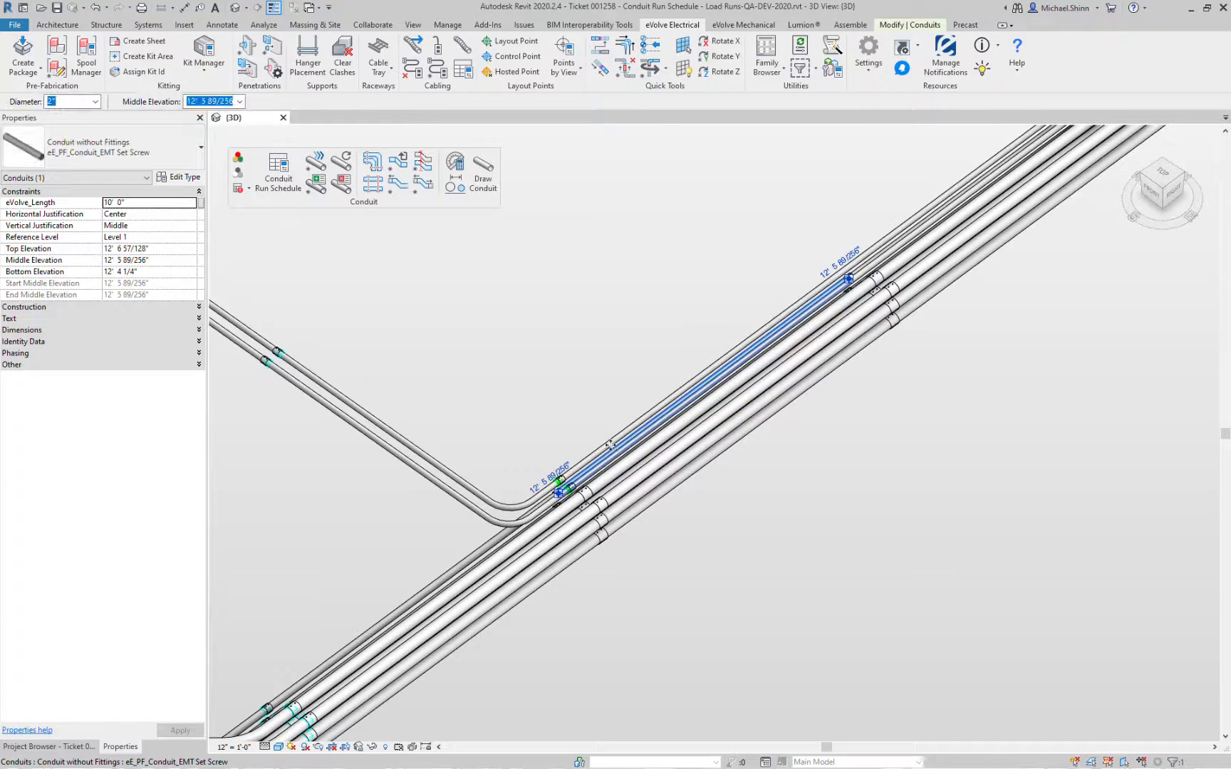
pyautogui.keyDown('ctrl'); pyautogui.click(615, 440); pyautogui.keyUp('ctrl')
pyautogui.keyDown('shift'); pyautogui.moveTo(703, 494); pyautogui.dragTo(707, 464, button='middle'); pyautogui.keyUp('shift')
pyautogui.press('Escape')
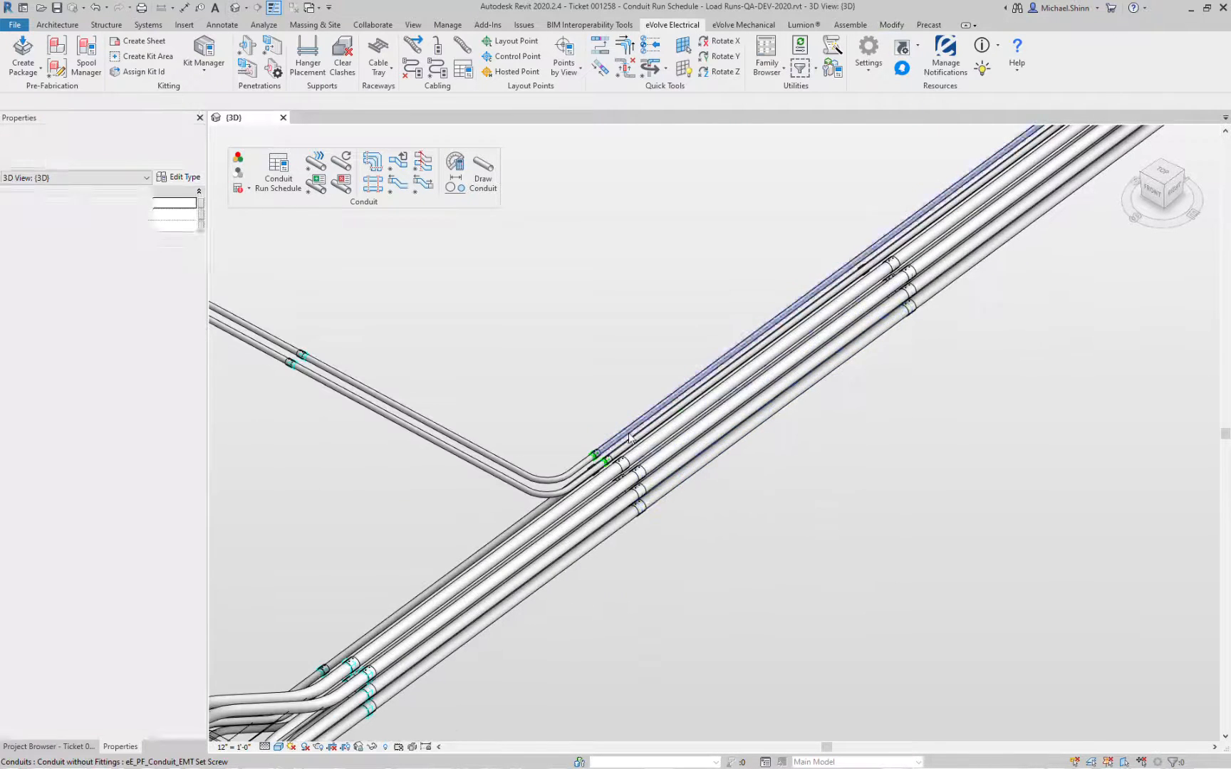
# Place couplings on those two rack conduits toward the pull box in Change of Direction mode with 10'-0" spacing and 6" minimum length
pyautogui.scroll(2, 630, 436)
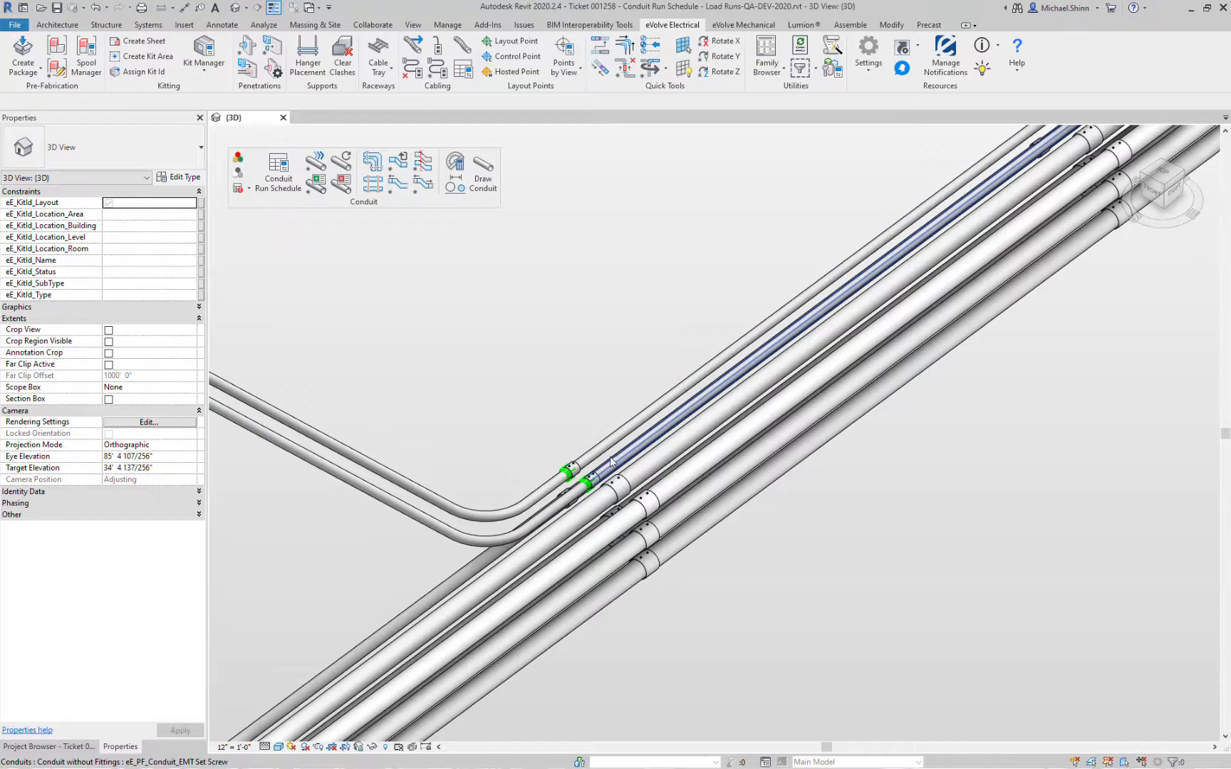
pyautogui.click(377, 183)
pyautogui.click(645, 442)
pyautogui.click(634, 428)
pyautogui.click(67, 102)
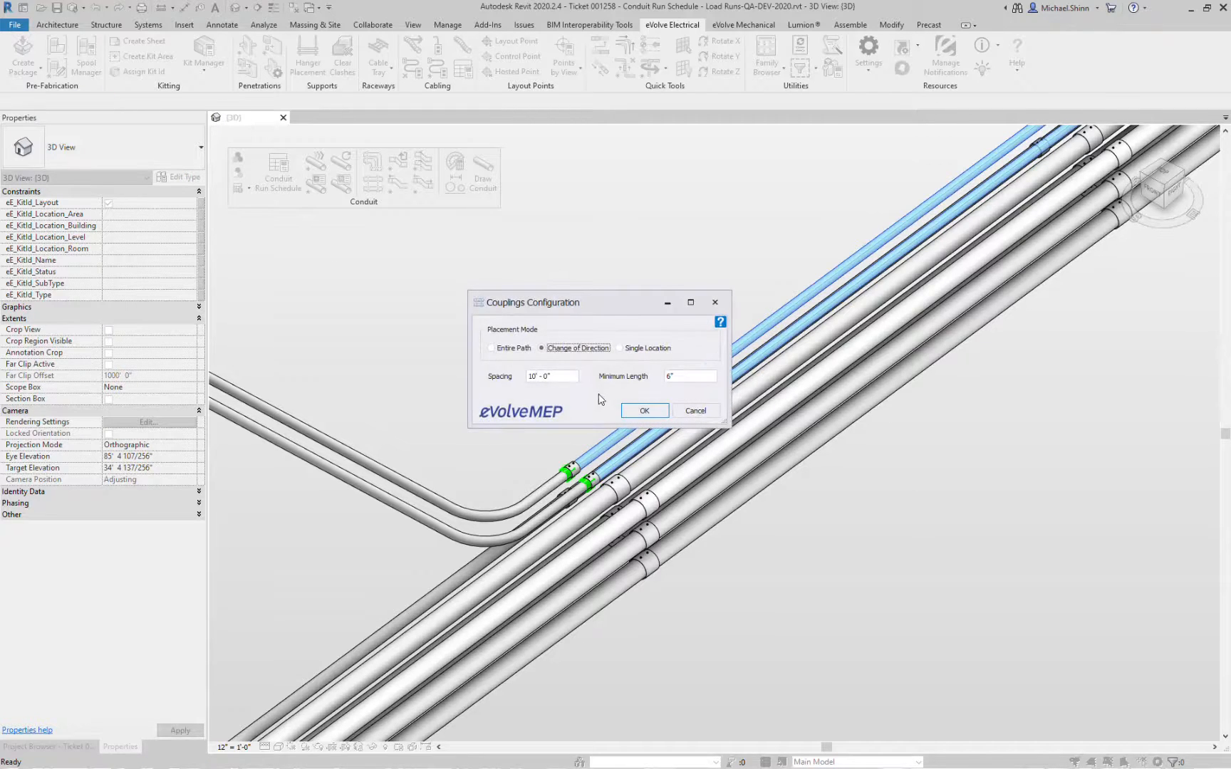
pyautogui.click(643, 411)
pyautogui.scroll(4, 917, 226)
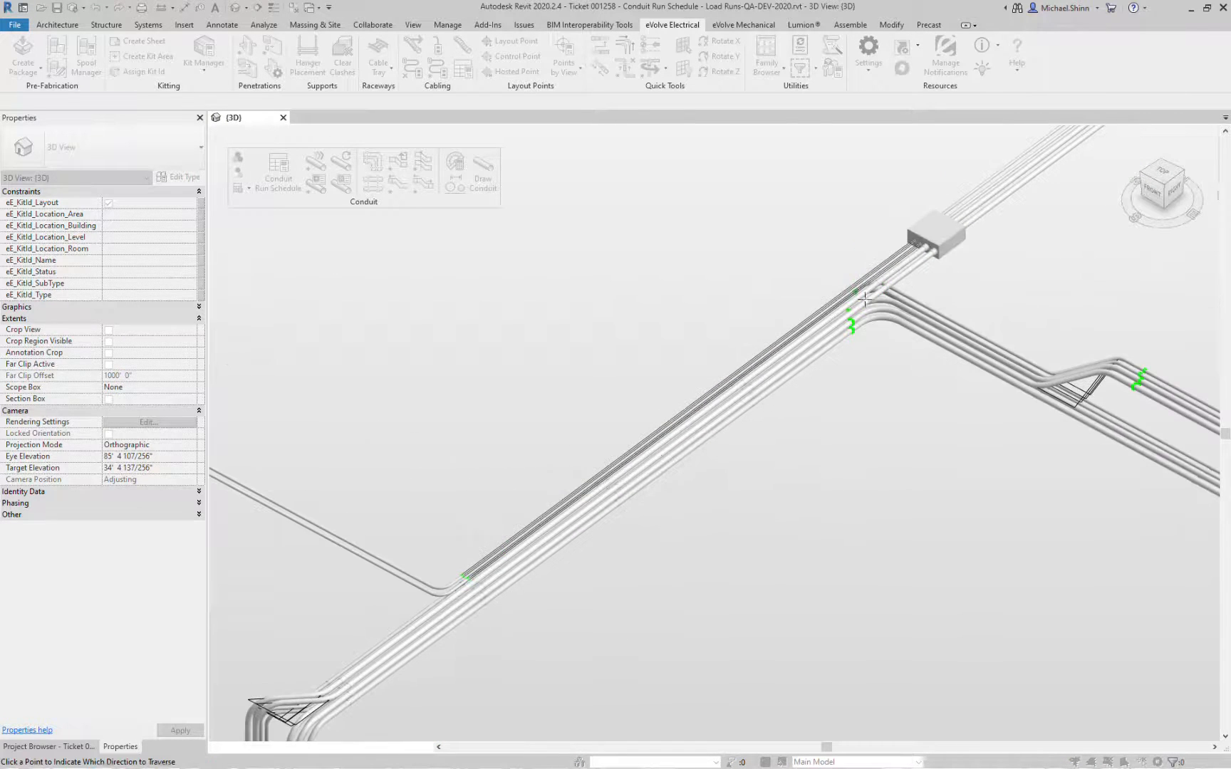
pyautogui.click(917, 226)
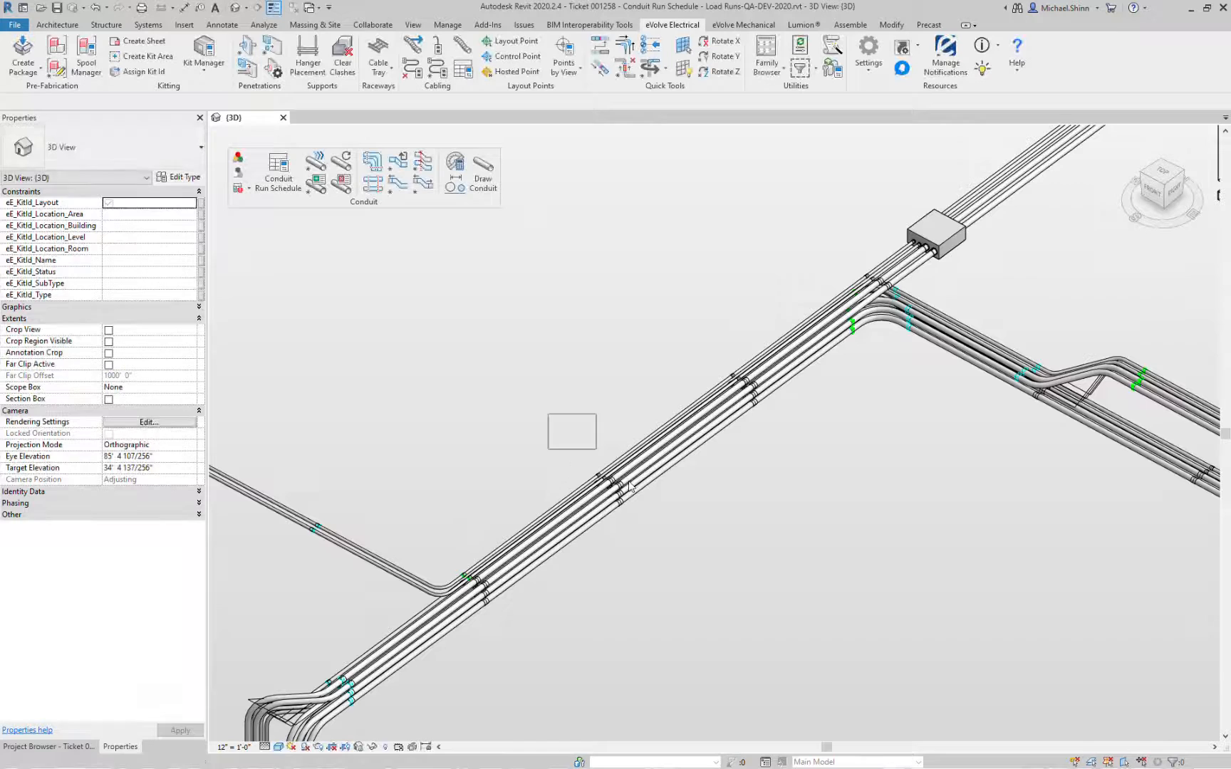
# Check the Dimensions properties, including Length, of all rack conduits between the stub bends' coupling row and the next row
pyautogui.click(557, 562)
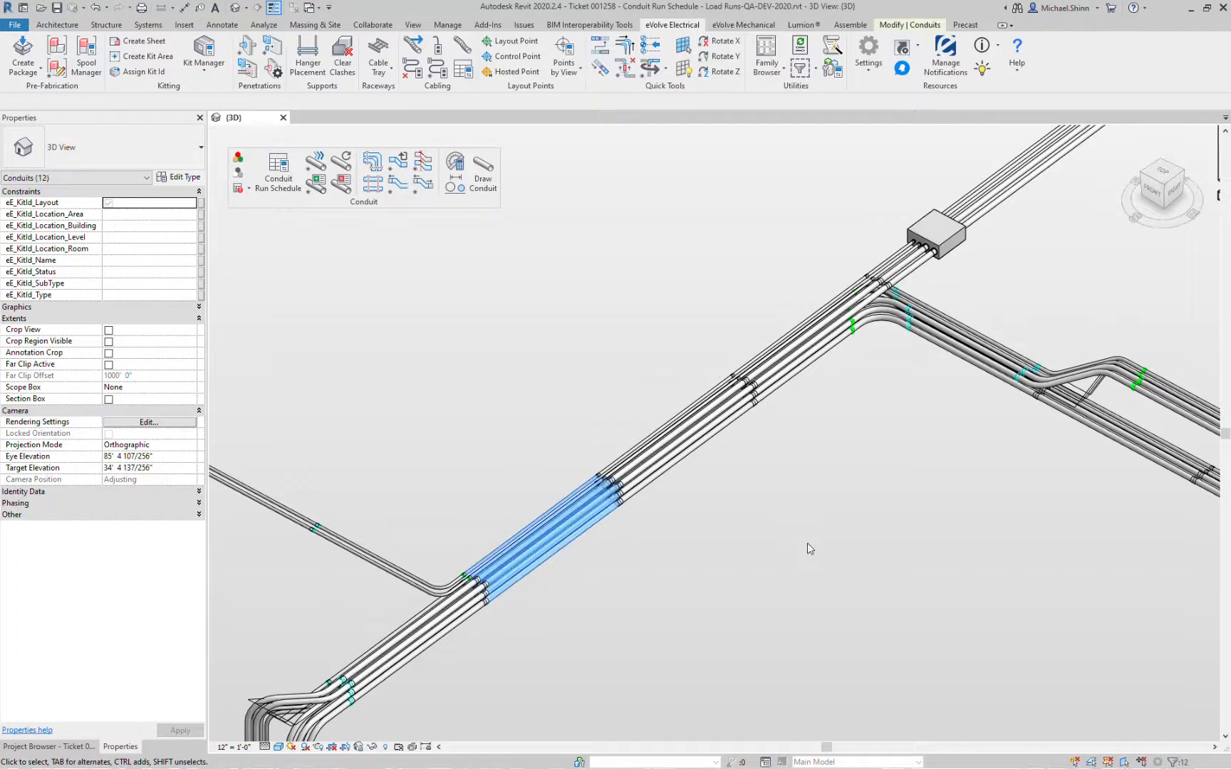
pyautogui.keyDown('shift'); pyautogui.moveTo(809, 548); pyautogui.dragTo(686, 539, button='middle'); pyautogui.keyUp('shift')
pyautogui.click(40, 353)
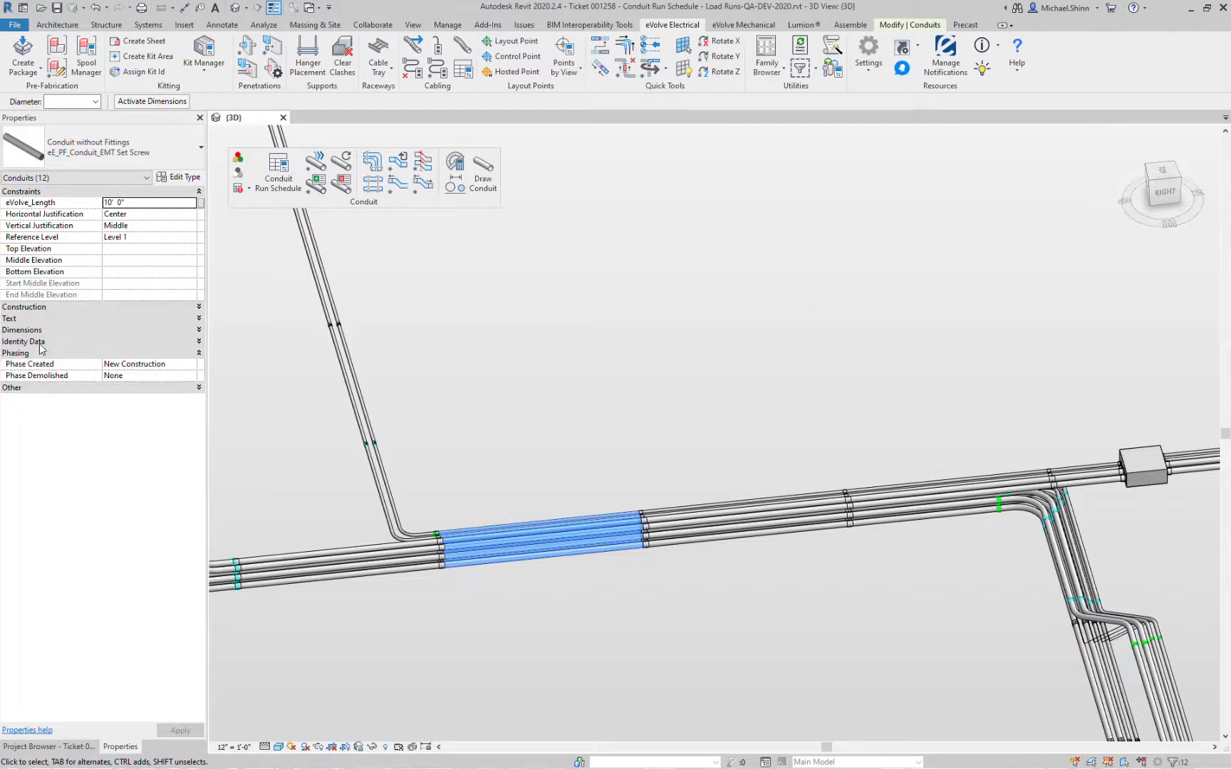
pyautogui.click(41, 342)
pyautogui.click(50, 331)
pyautogui.click(117, 413)
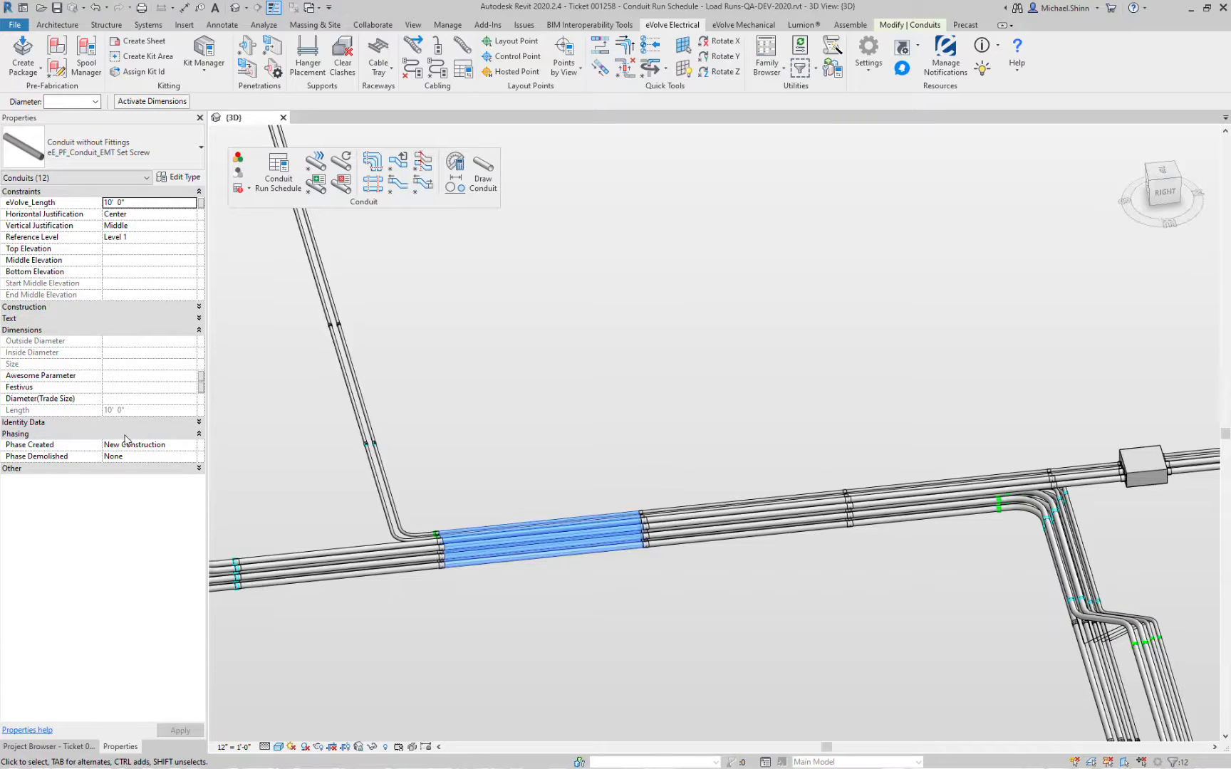
pyautogui.click(697, 443)
# Examine the offset bends on the branch rack beyond the pull box and their connected ends
pyautogui.keyDown('shift'); pyautogui.moveTo(748, 449); pyautogui.dragTo(741, 481, button='middle'); pyautogui.keyUp('shift')
pyautogui.scroll(2, 824, 416)
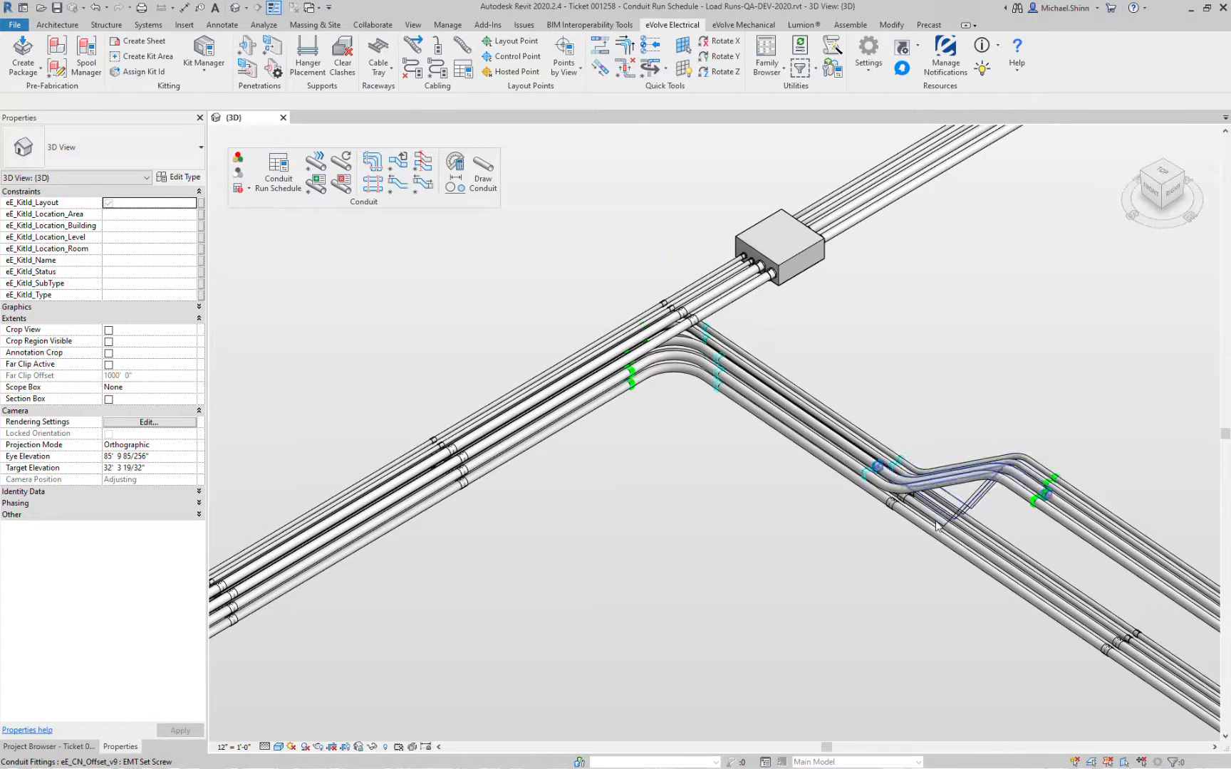
pyautogui.scroll(2, 937, 526)
pyautogui.click(974, 442)
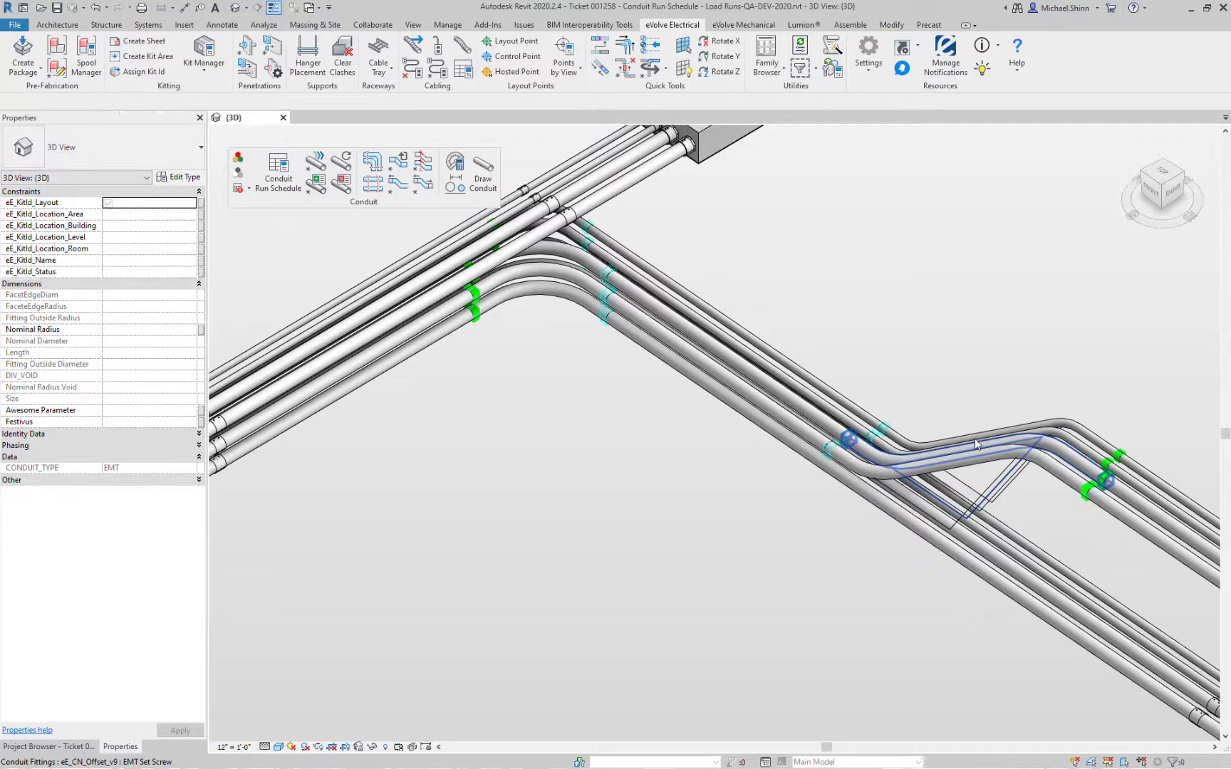
pyautogui.scroll(-2, 963, 419)
pyautogui.moveTo(960, 454); pyautogui.dragTo(896, 399, button='middle')
pyautogui.moveTo(978, 593); pyautogui.dragTo(1117, 506)
pyautogui.press('Escape')
# Optimize the tail ends of the eight 90-degree stub bends turning off the rack below the pull box
pyautogui.moveTo(576, 290); pyautogui.dragTo(616, 461, button='middle')
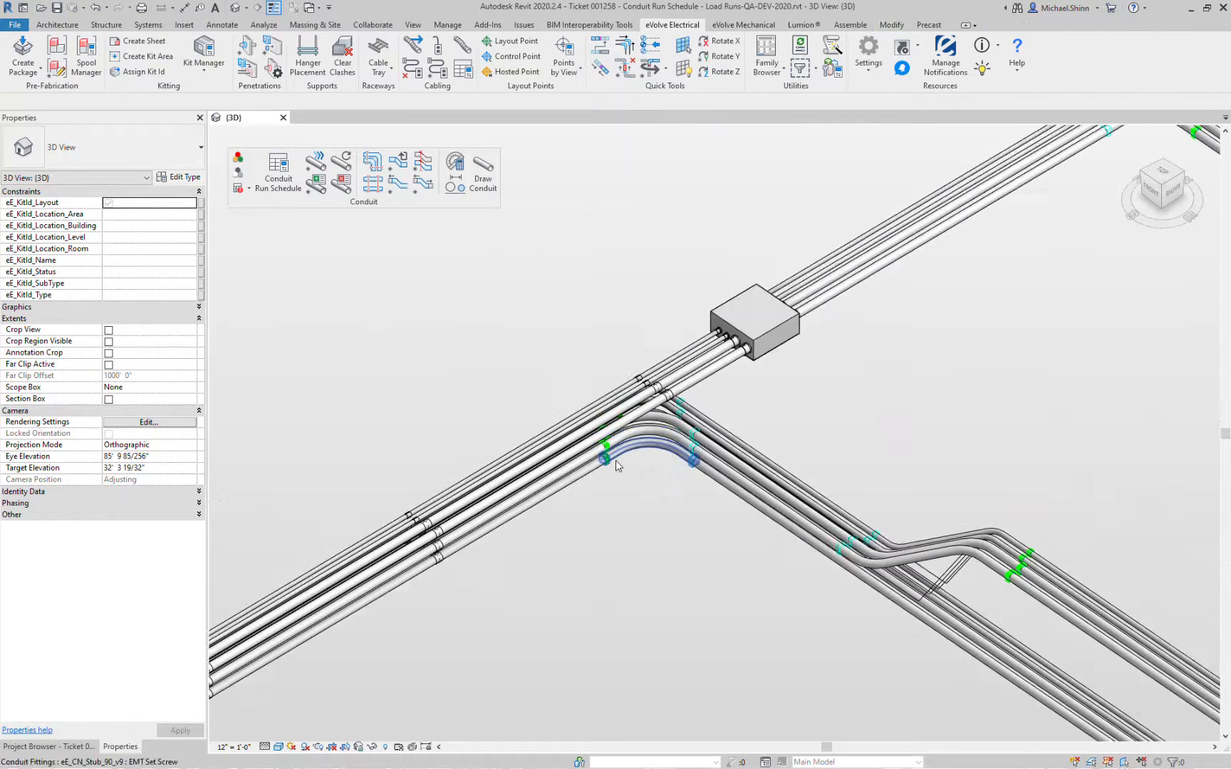
pyautogui.scroll(3, 630, 449)
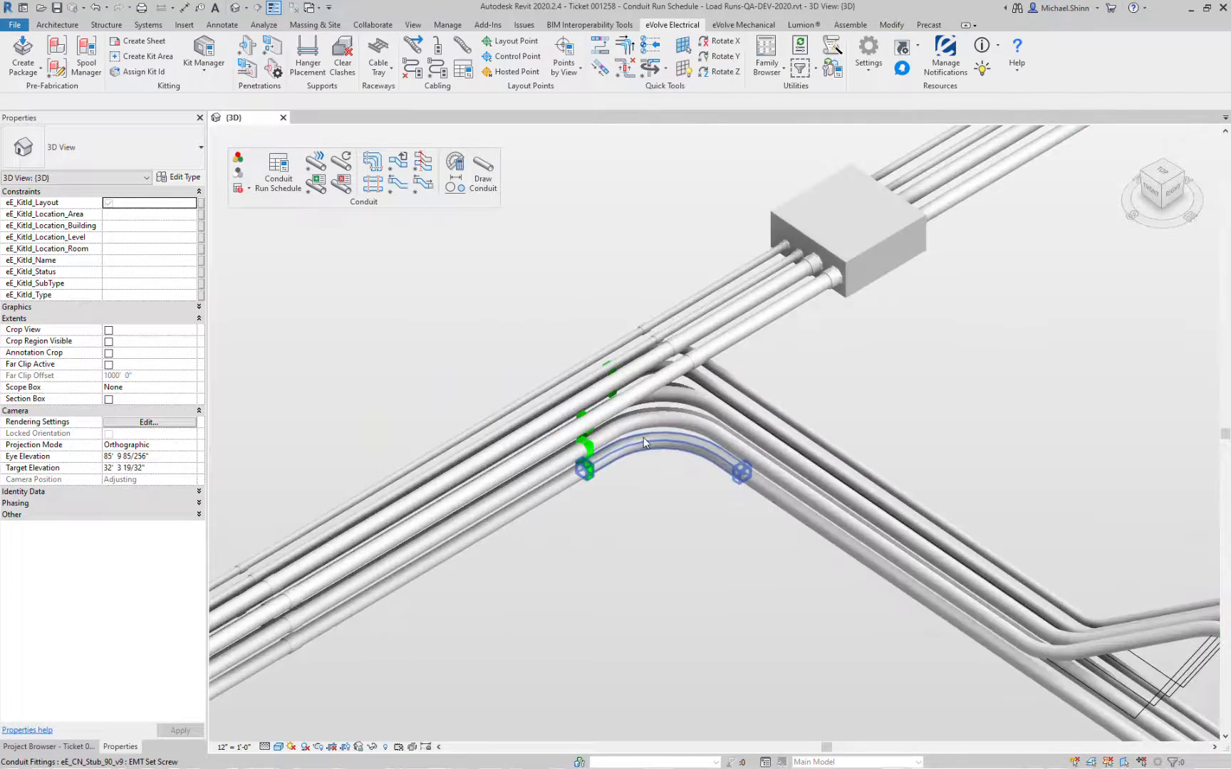
pyautogui.click(423, 184)
pyautogui.moveTo(815, 597); pyautogui.dragTo(460, 254)
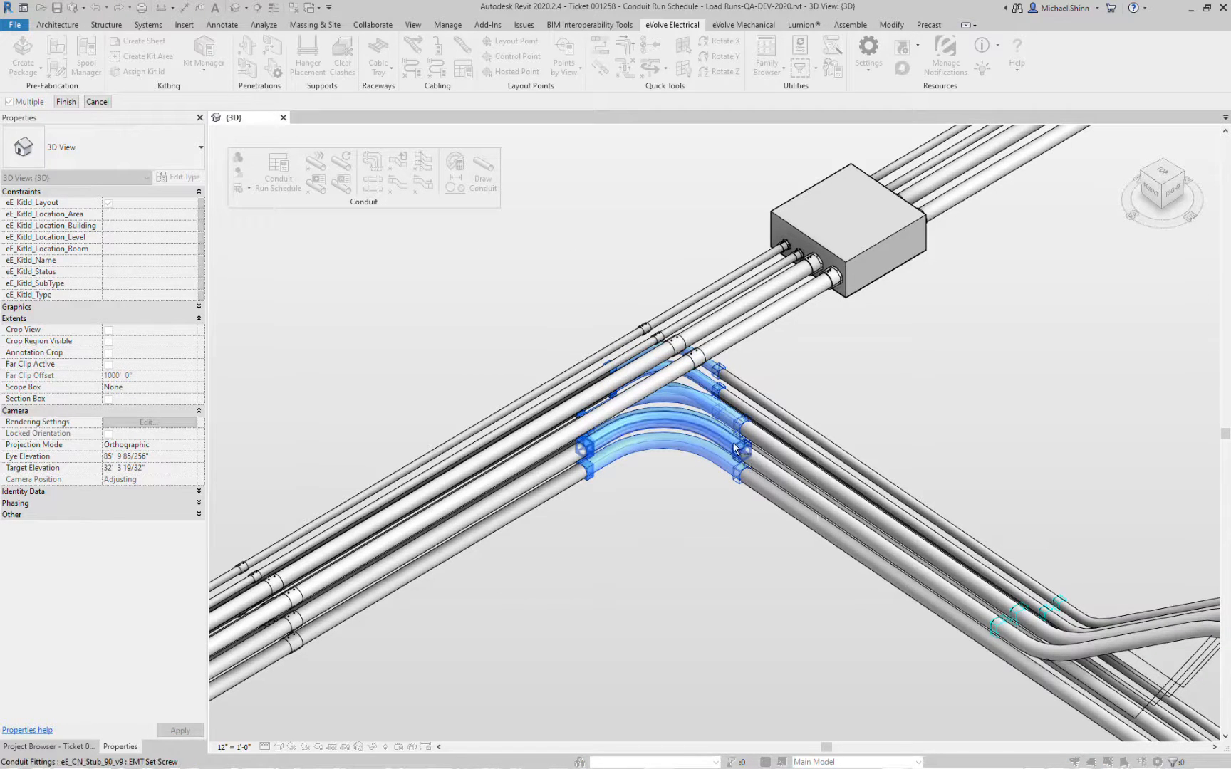
pyautogui.click(66, 101)
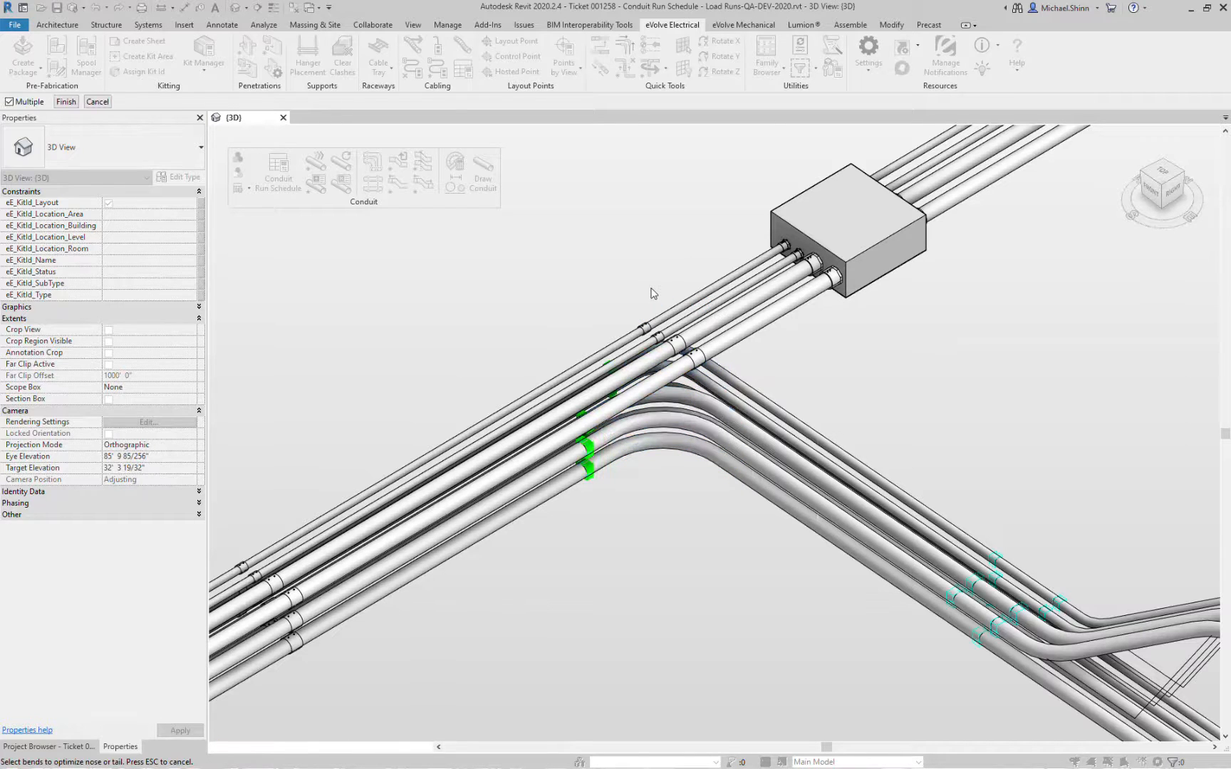
pyautogui.press('Escape')
# Temporarily isolate the eight optimized stub bends and view them from nearly overhead
pyautogui.moveTo(793, 361); pyautogui.dragTo(773, 498)
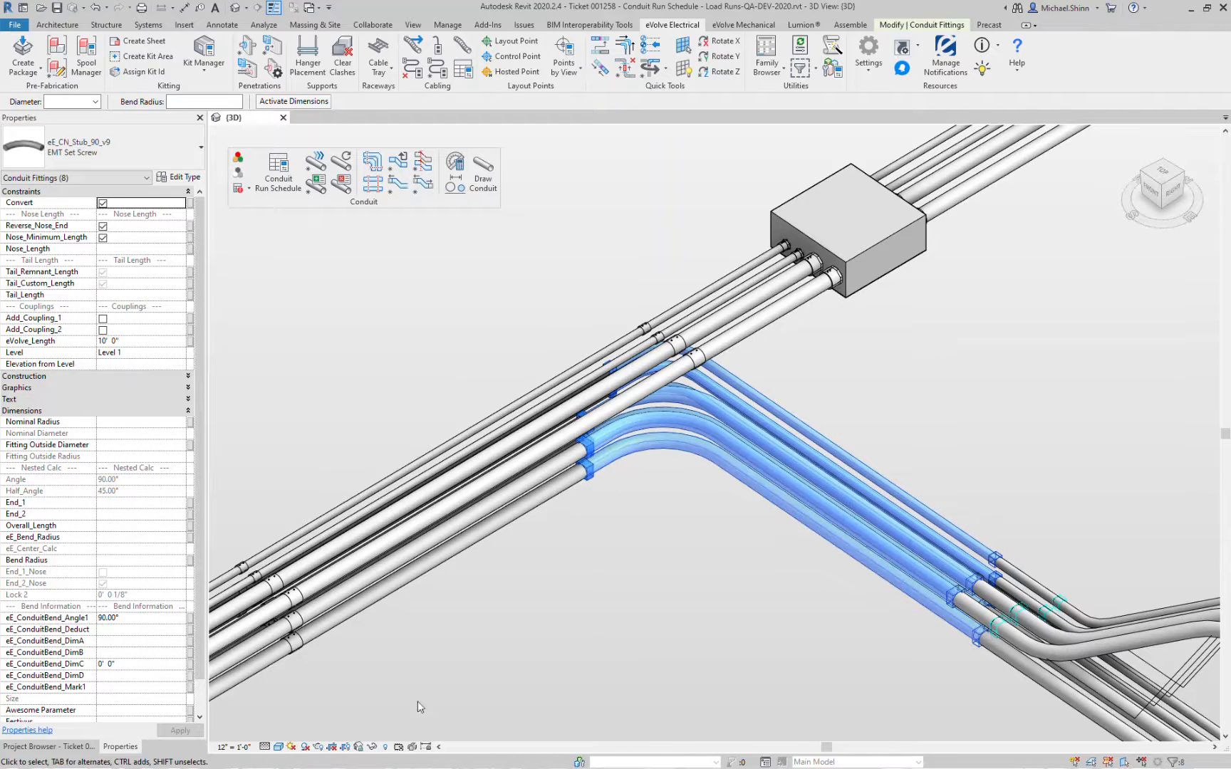
pyautogui.click(373, 748)
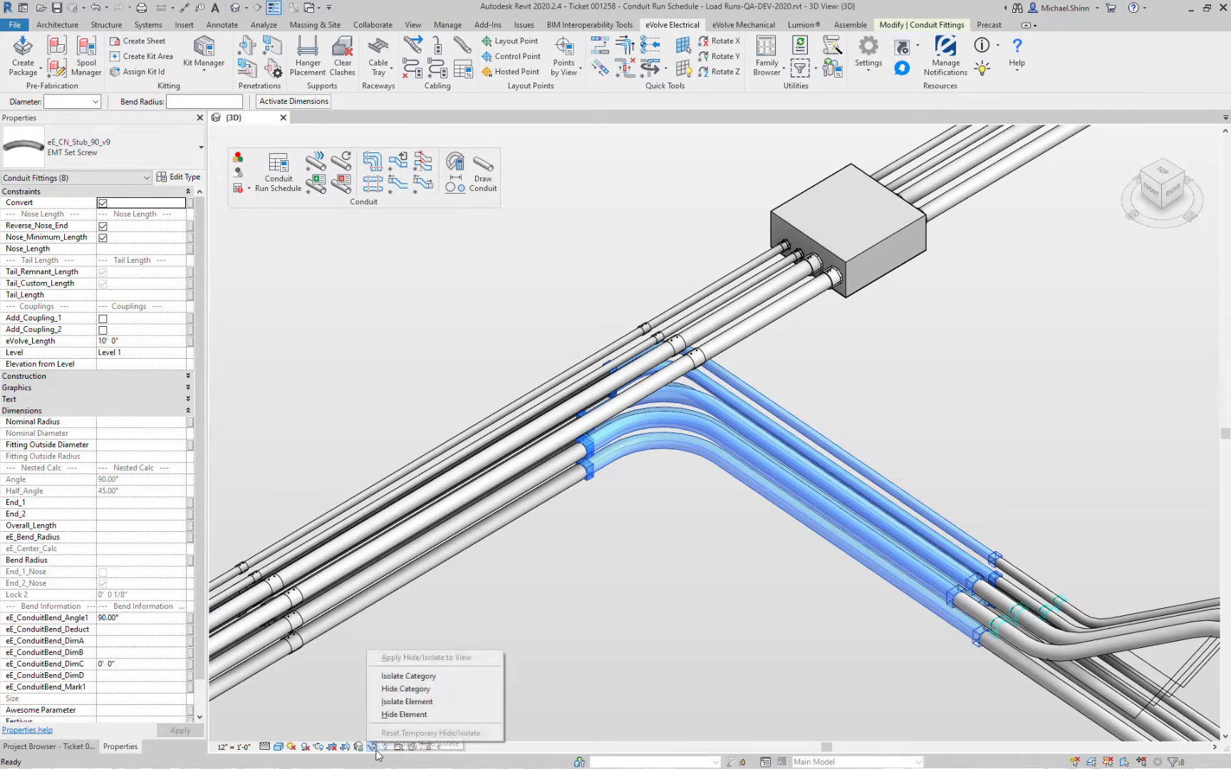
pyautogui.click(398, 701)
pyautogui.keyDown('shift'); pyautogui.moveTo(698, 530); pyautogui.dragTo(819, 566, button='middle'); pyautogui.keyUp('shift')
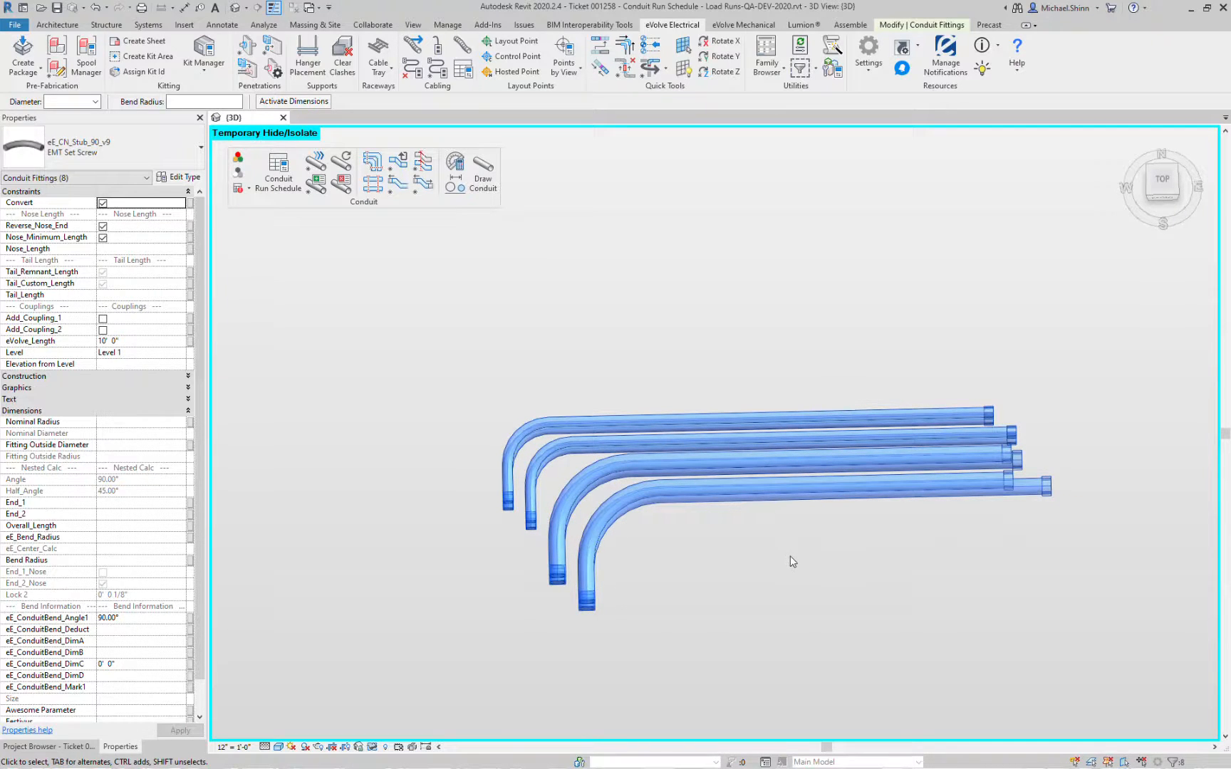
# Enable Add_Coupling_1 and Add_Coupling_2 on all eight isolated stub bends
pyautogui.click(601, 609)
pyautogui.moveTo(748, 603); pyautogui.dragTo(577, 379)
pyautogui.click(103, 319)
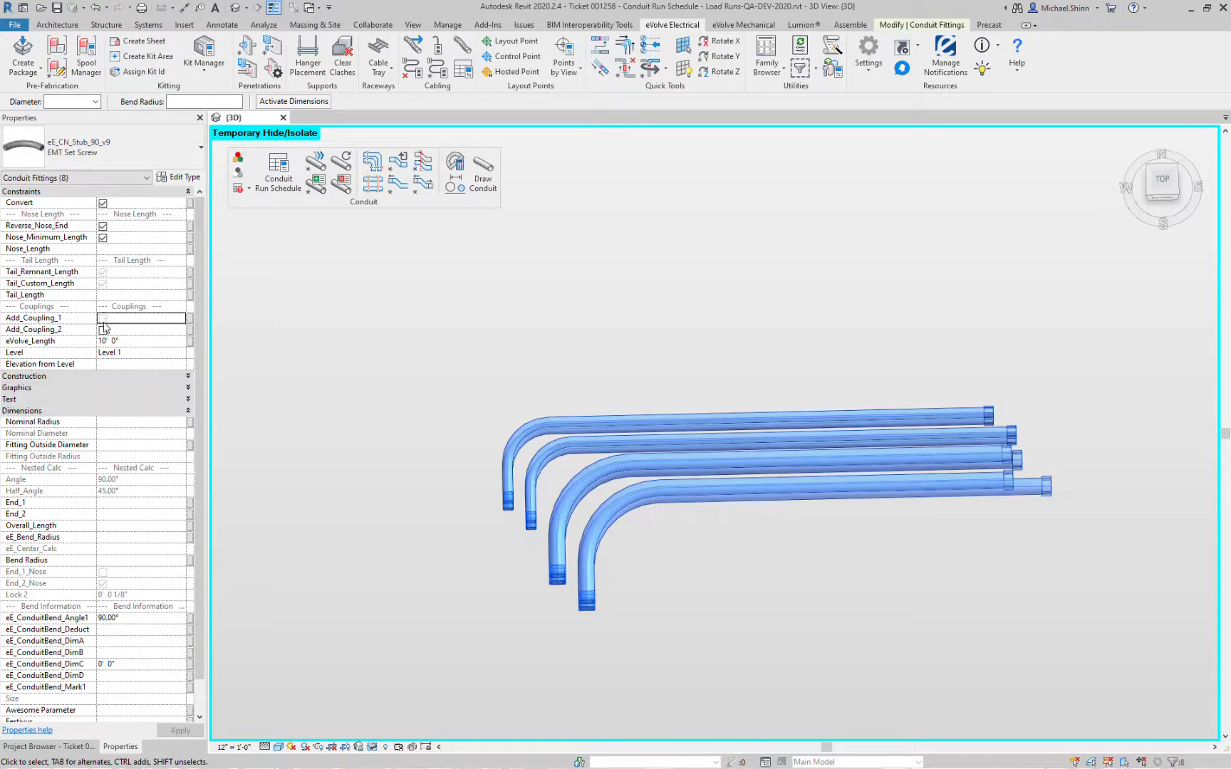
pyautogui.click(641, 329)
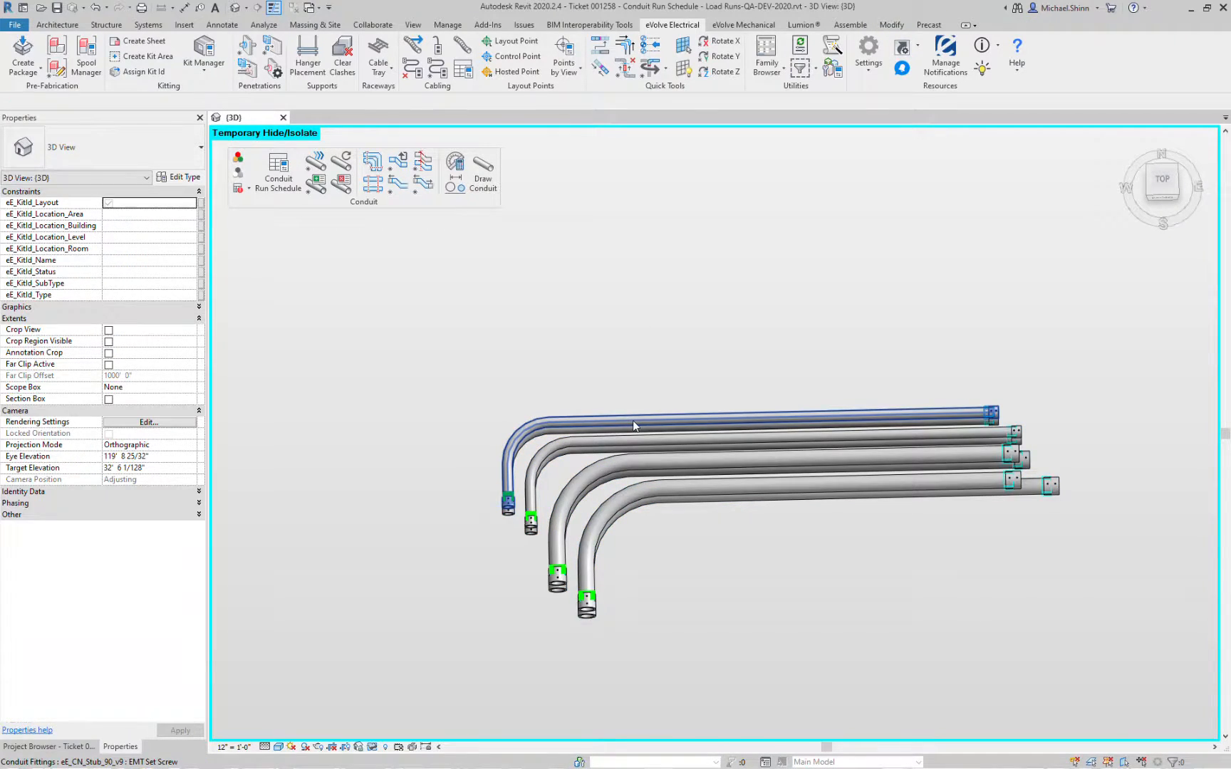
# Align the nose ends of all eight stub bends with the outermost bend's nose end as the stationary reference
pyautogui.click(372, 165)
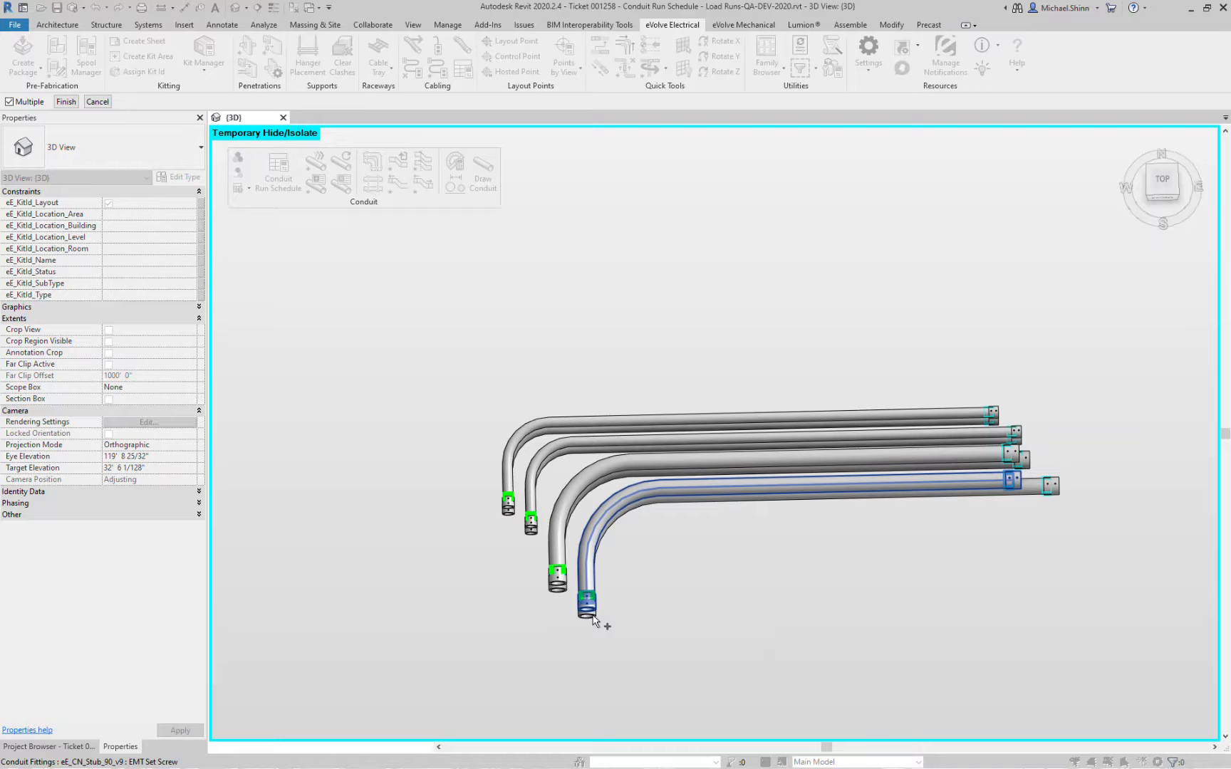
pyautogui.moveTo(632, 627); pyautogui.dragTo(459, 411)
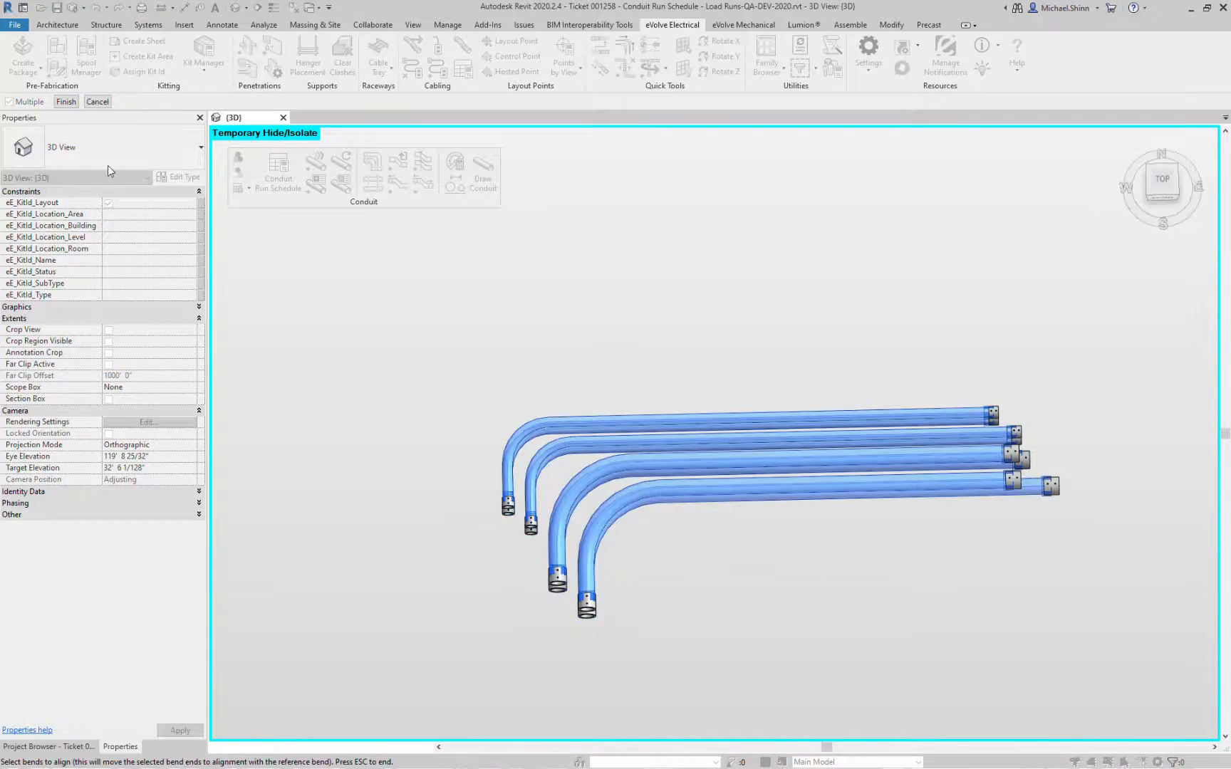
pyautogui.click(66, 102)
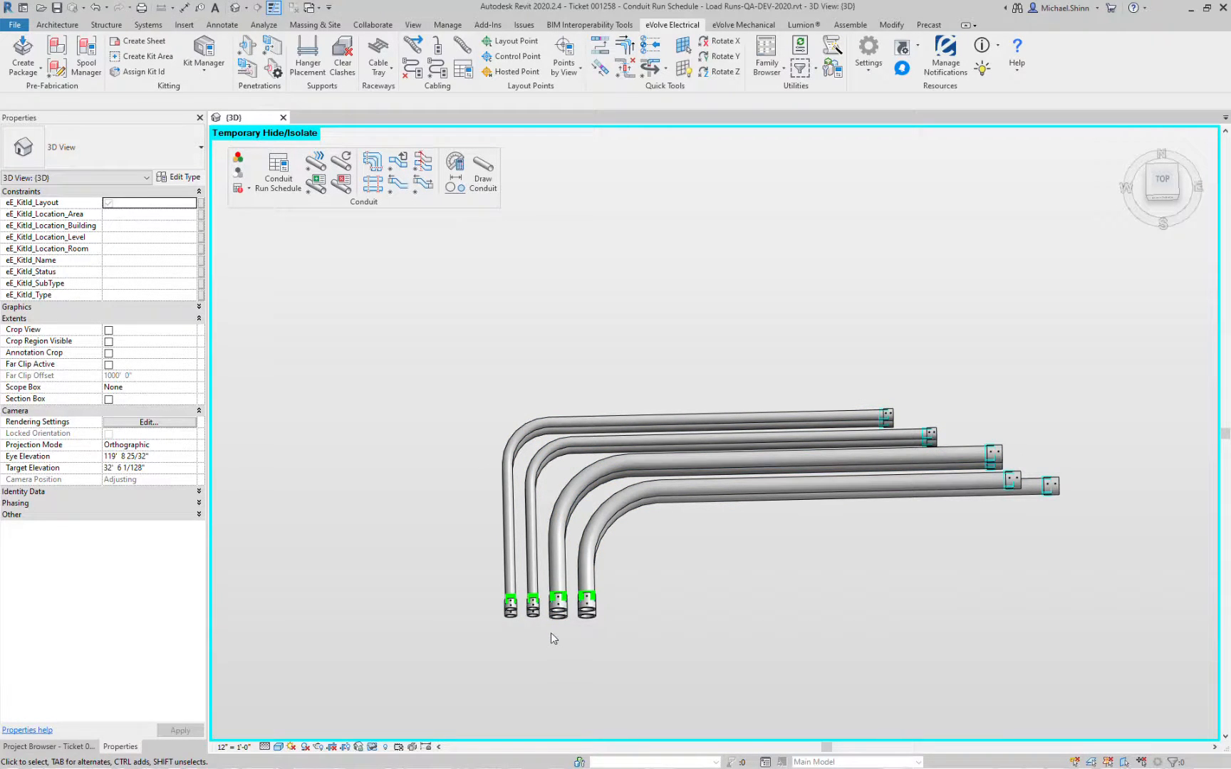
# Undo and redo the nose-end alignment to compare the bends before and after
pyautogui.hotkey('ctrl', 'z')
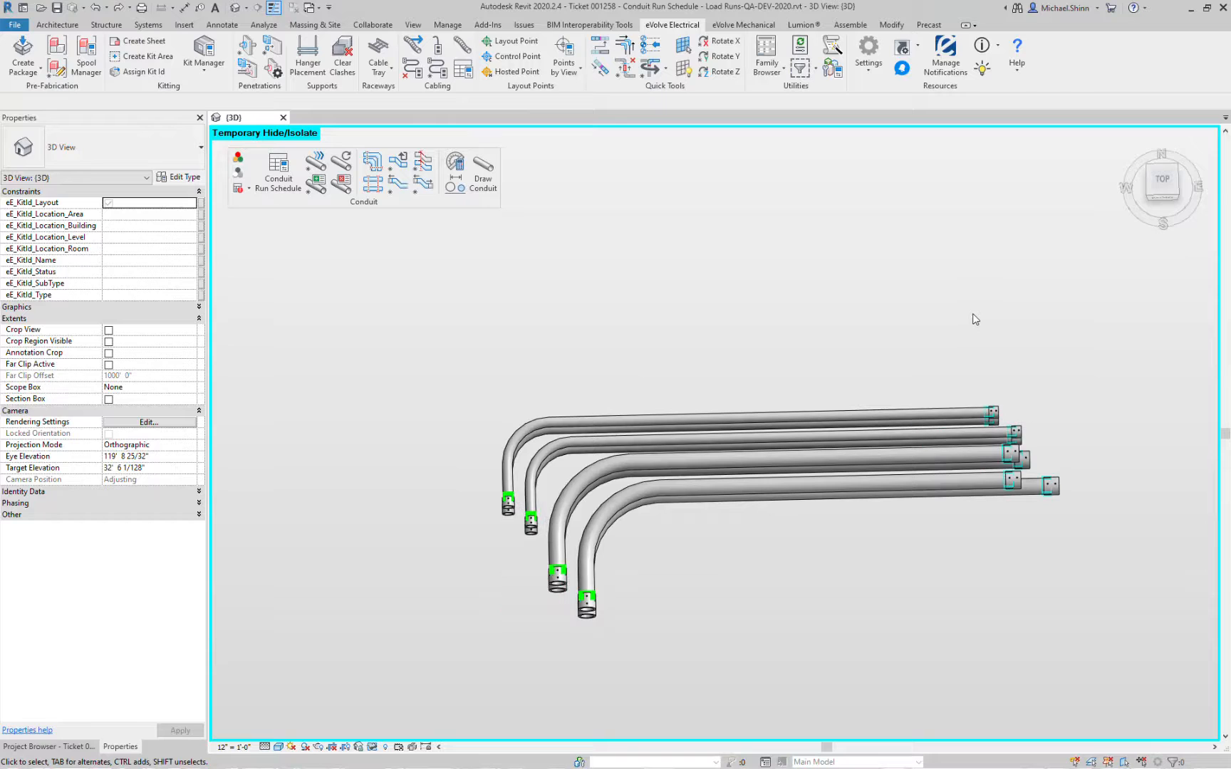
pyautogui.click(118, 8)
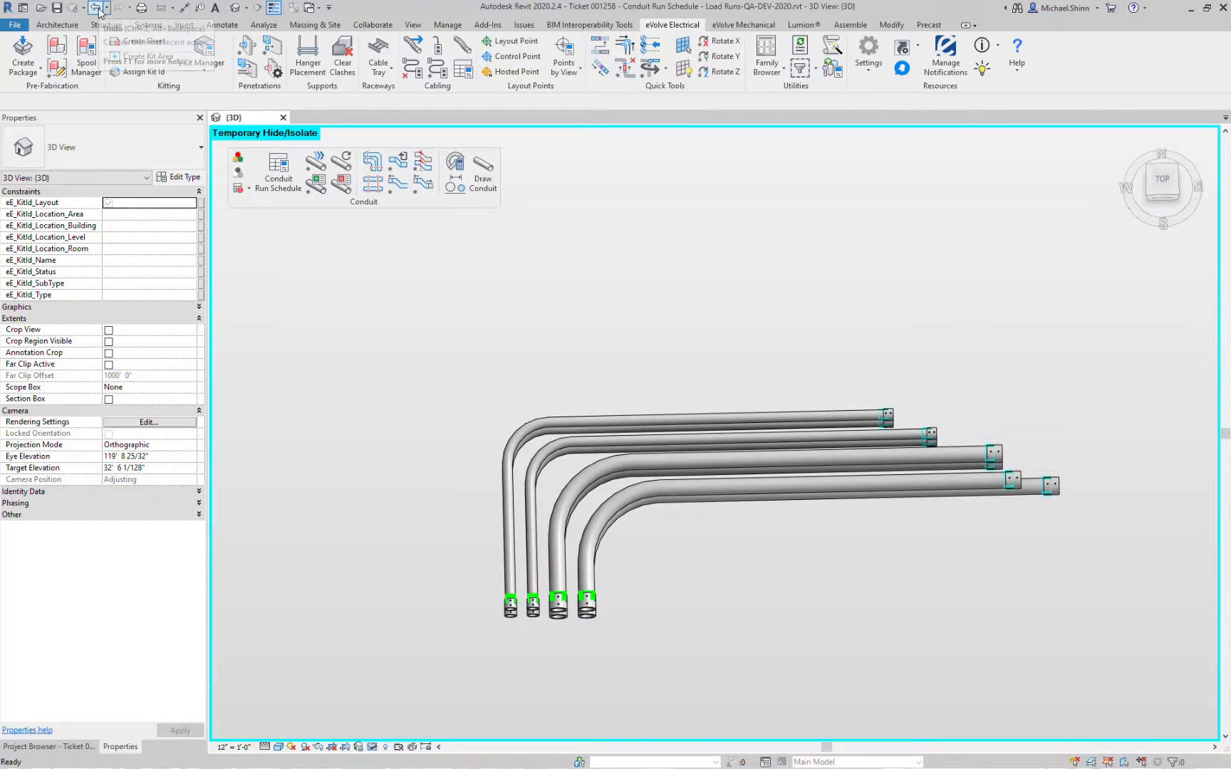
pyautogui.click(96, 8)
pyautogui.click(119, 8)
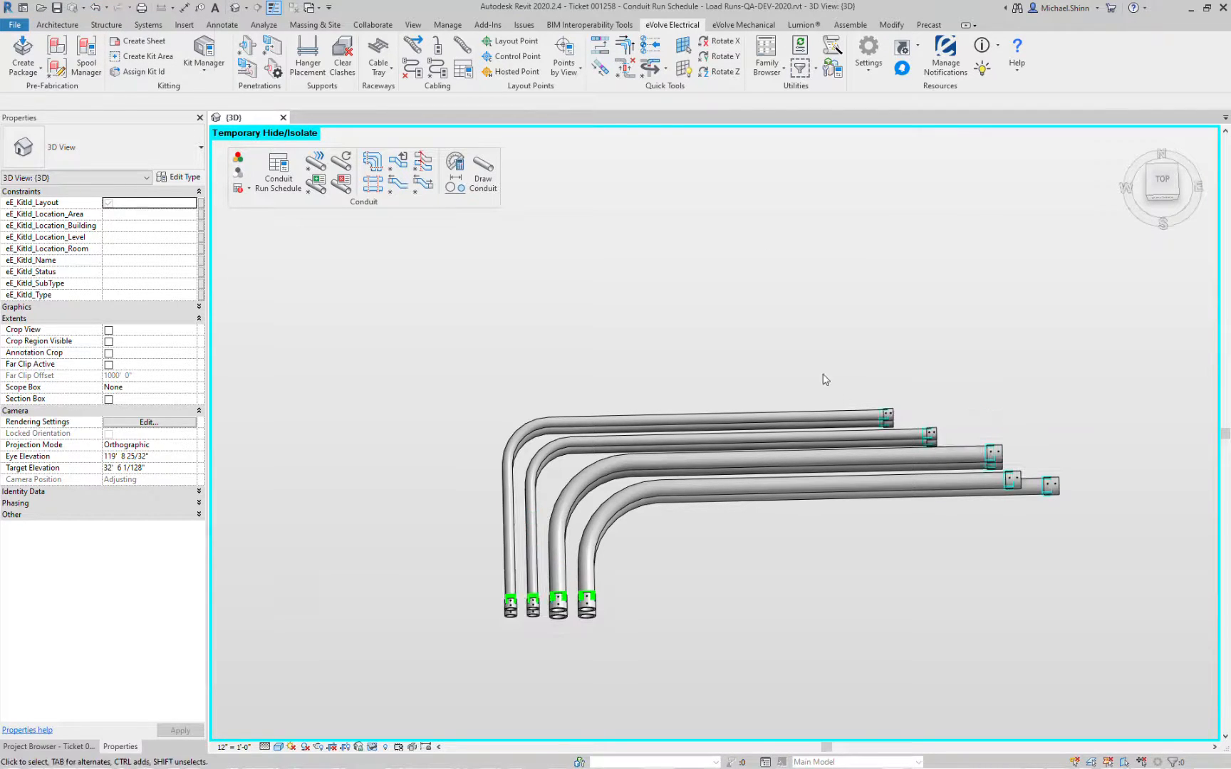
# Align the tail ends of all eight stub bends with one bend's tail end as the stationary reference
pyautogui.click(374, 163)
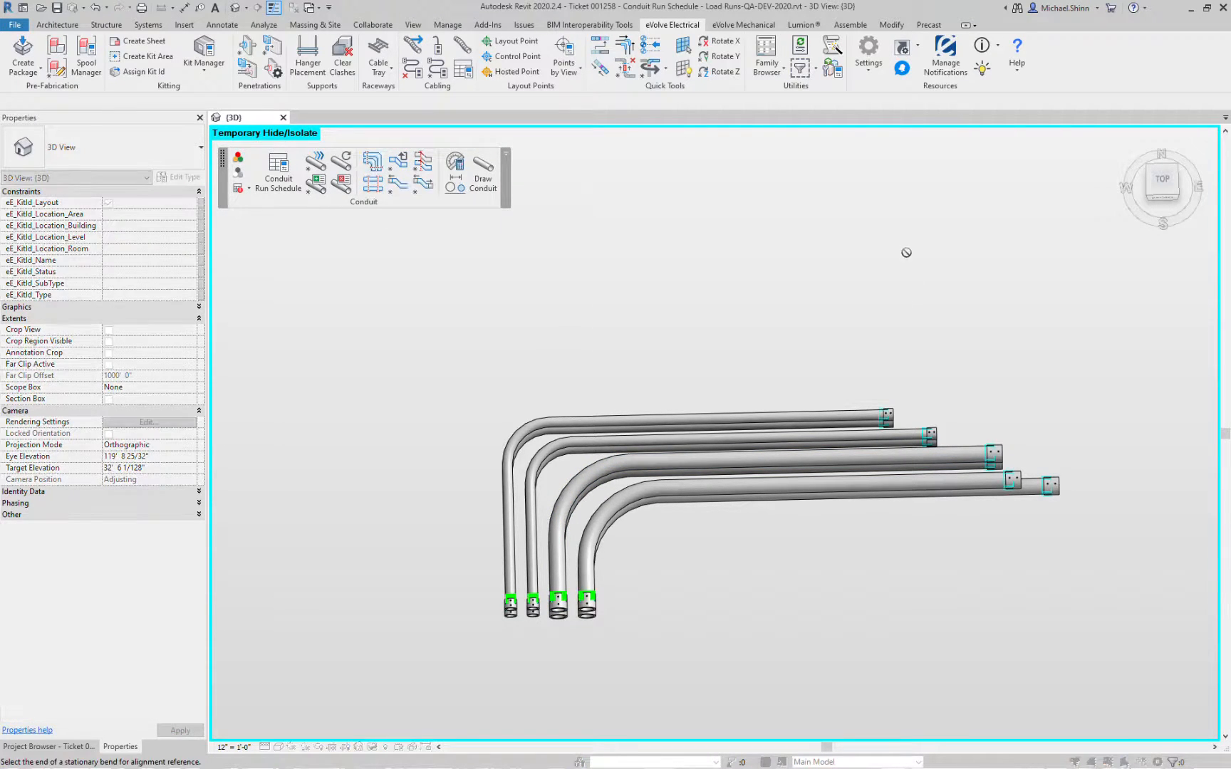
pyautogui.moveTo(946, 354); pyautogui.dragTo(829, 570)
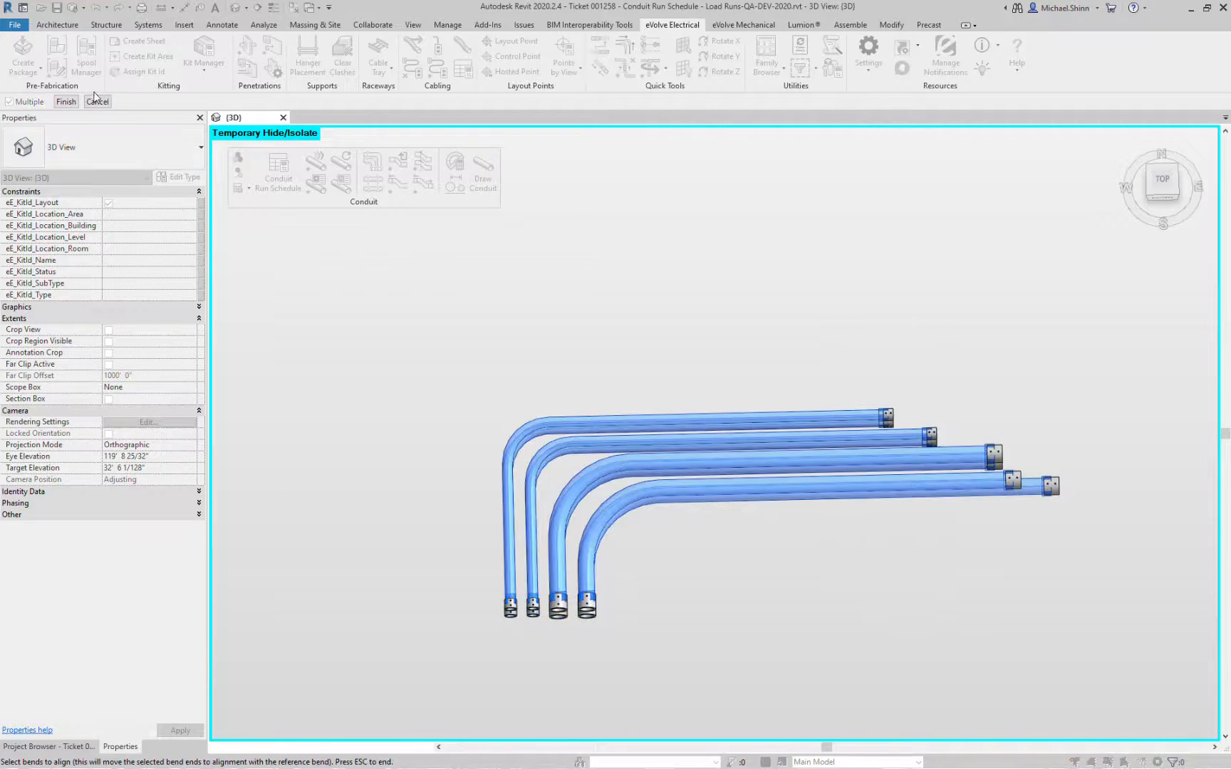
pyautogui.click(66, 102)
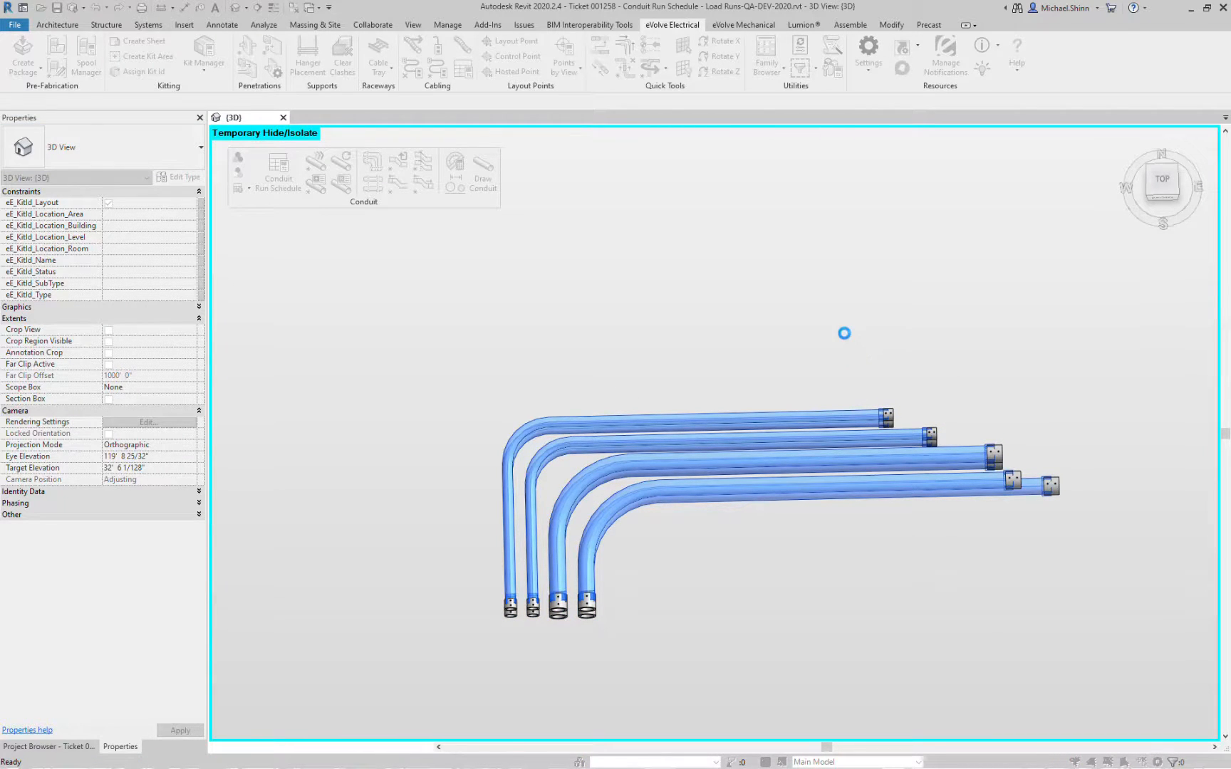
# Reset the temporary isolation to show the aligned stub bends within the full conduit rack
pyautogui.moveTo(830, 305); pyautogui.dragTo(715, 579)
pyautogui.keyDown('shift'); pyautogui.moveTo(873, 590); pyautogui.dragTo(761, 420, button='middle'); pyautogui.keyUp('shift')
pyautogui.press('Escape')
pyautogui.click(376, 746)
pyautogui.click(398, 732)
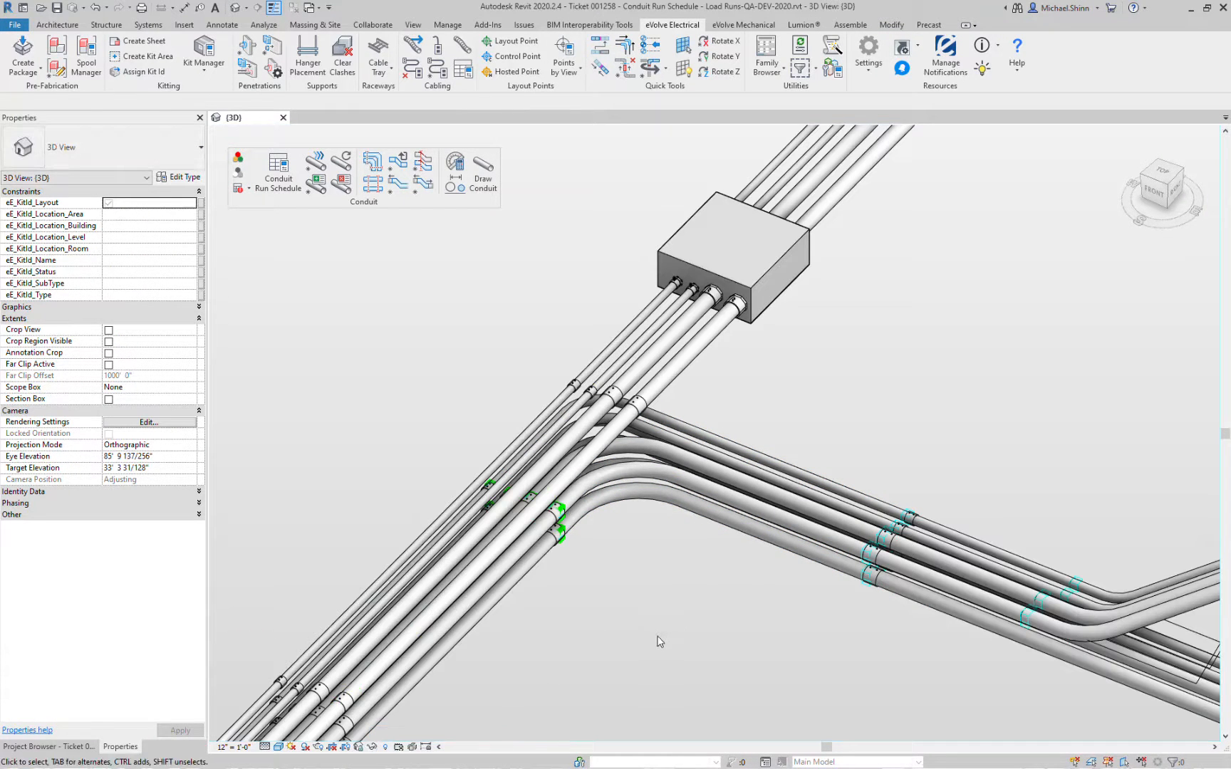
# Nudge the two smallest offset bends and the third offset bend along their conduits to stagger the group of four
pyautogui.moveTo(986, 446); pyautogui.dragTo(687, 321, button='middle')
pyautogui.moveTo(937, 365); pyautogui.dragTo(903, 474)
pyautogui.keyDown('shift'); pyautogui.moveTo(903, 474); pyautogui.dragTo(917, 415, button='middle'); pyautogui.keyUp('shift')
pyautogui.click(928, 493)
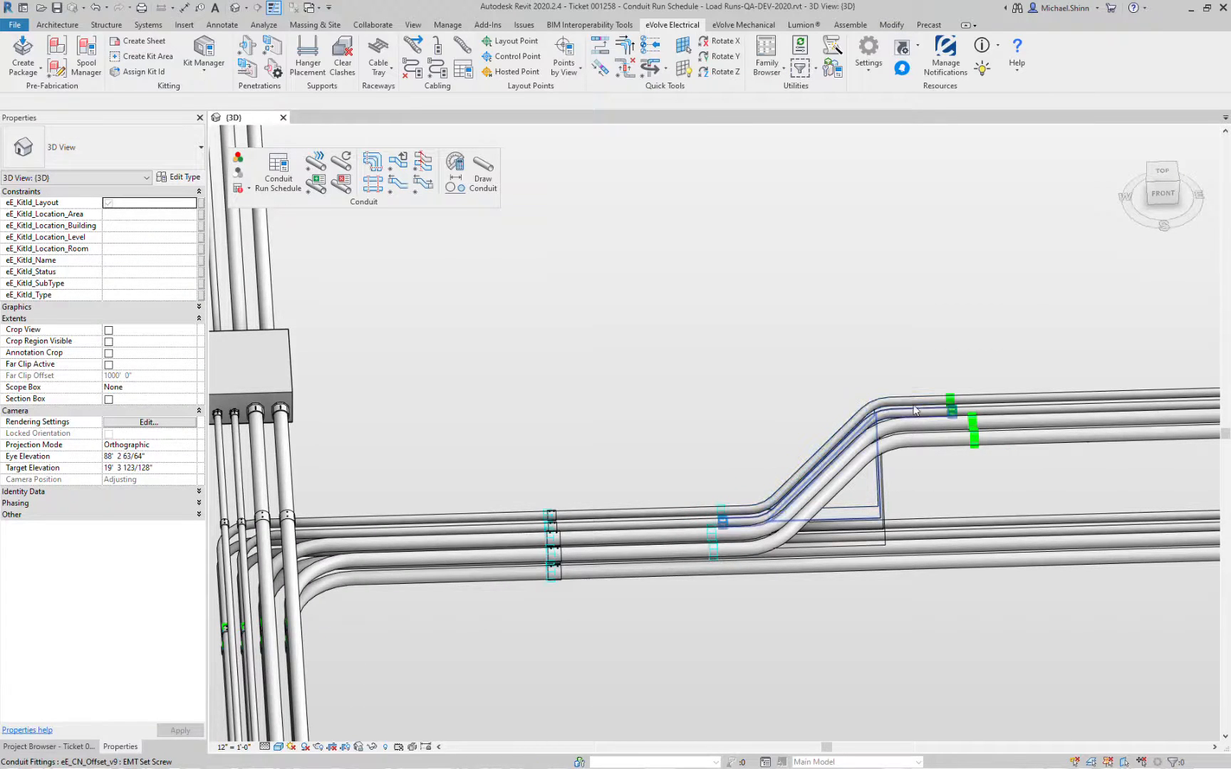
pyautogui.click(914, 410)
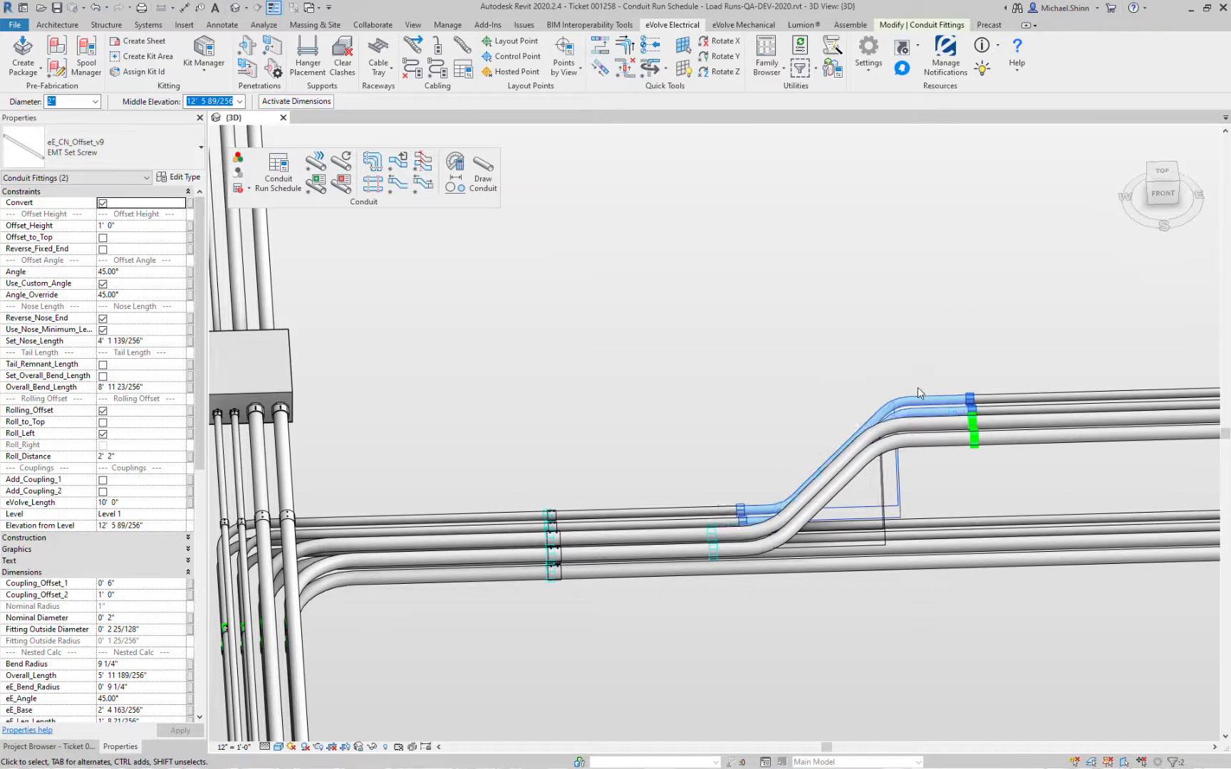
pyautogui.click(919, 392)
pyautogui.press('Right')
pyautogui.press('Right')
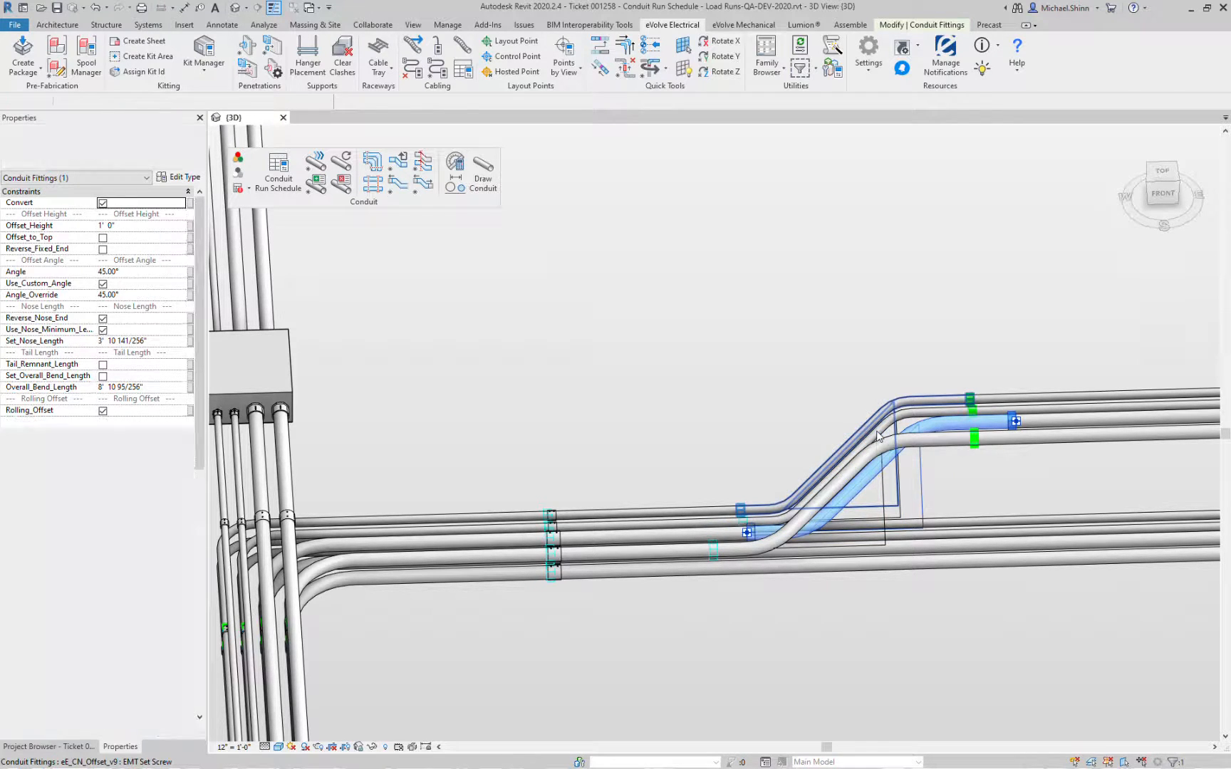
pyautogui.press('Left')
pyautogui.press('Escape')
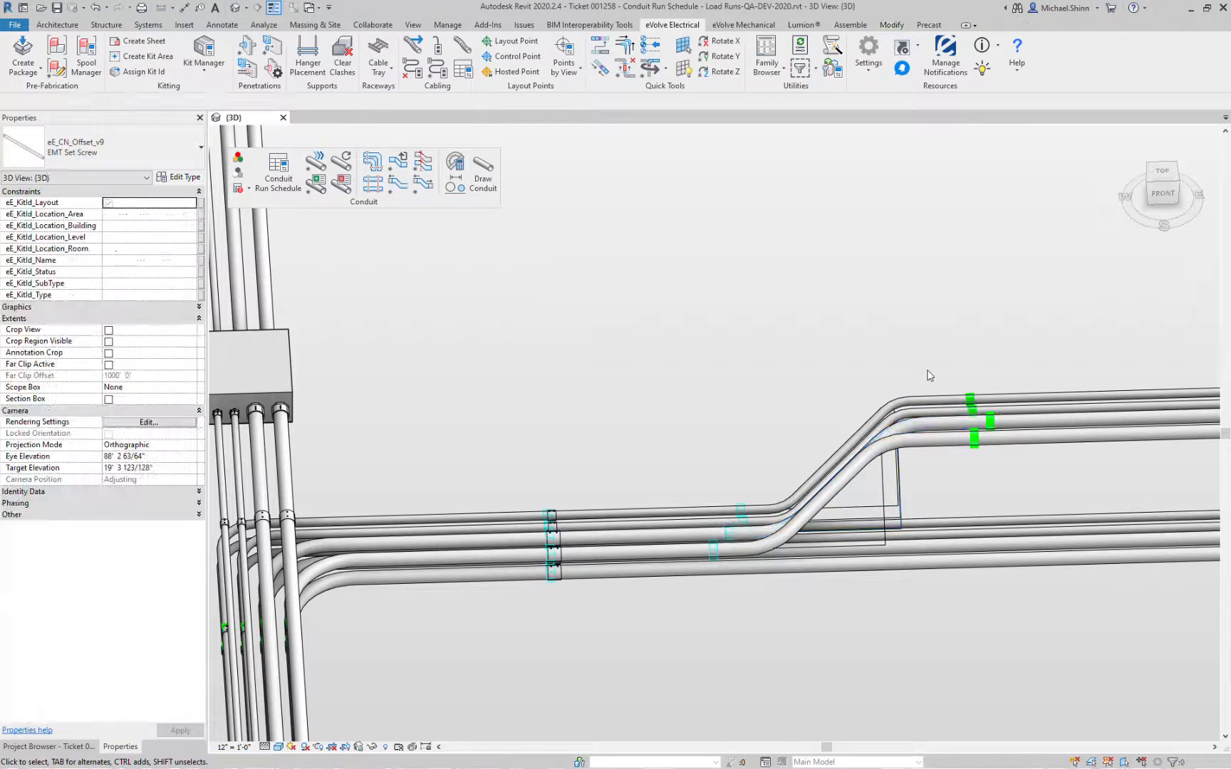
# Set the Angle_Override of the two 2-inch offset bends to 60 degrees
pyautogui.click(937, 396)
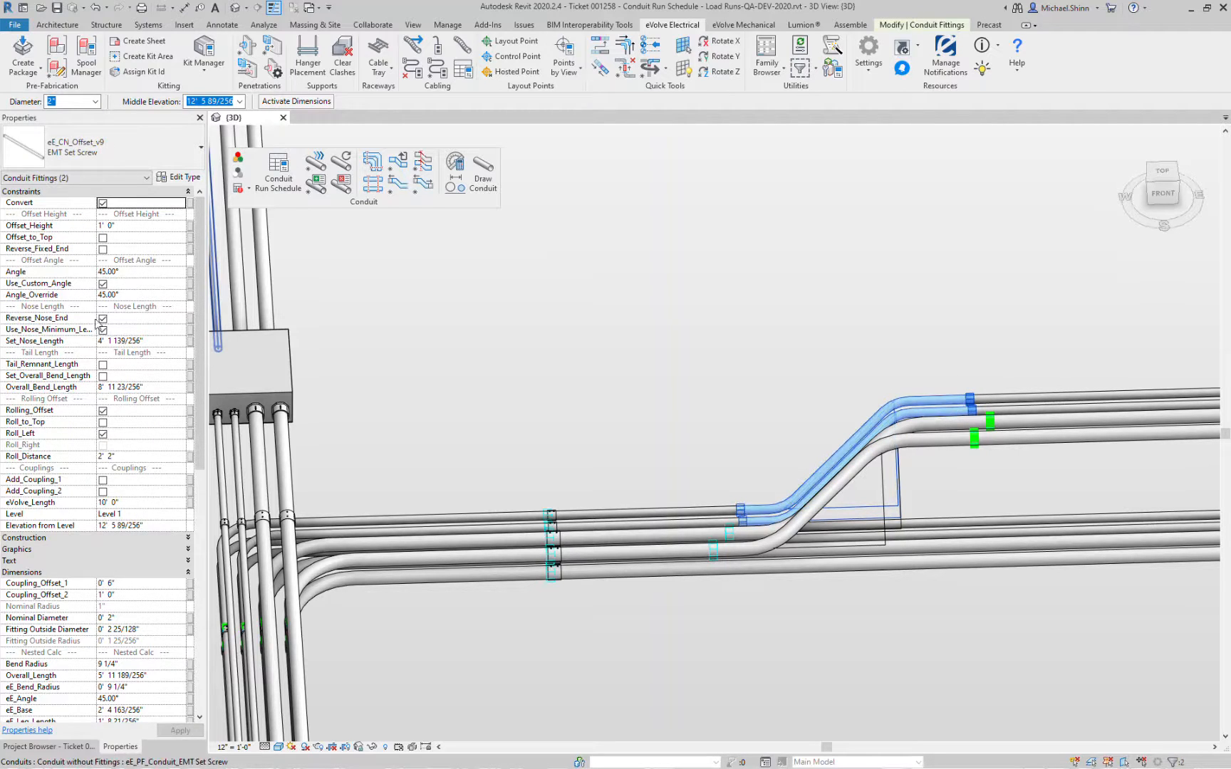
pyautogui.click(131, 295)
pyautogui.write('60')
pyautogui.click(869, 302)
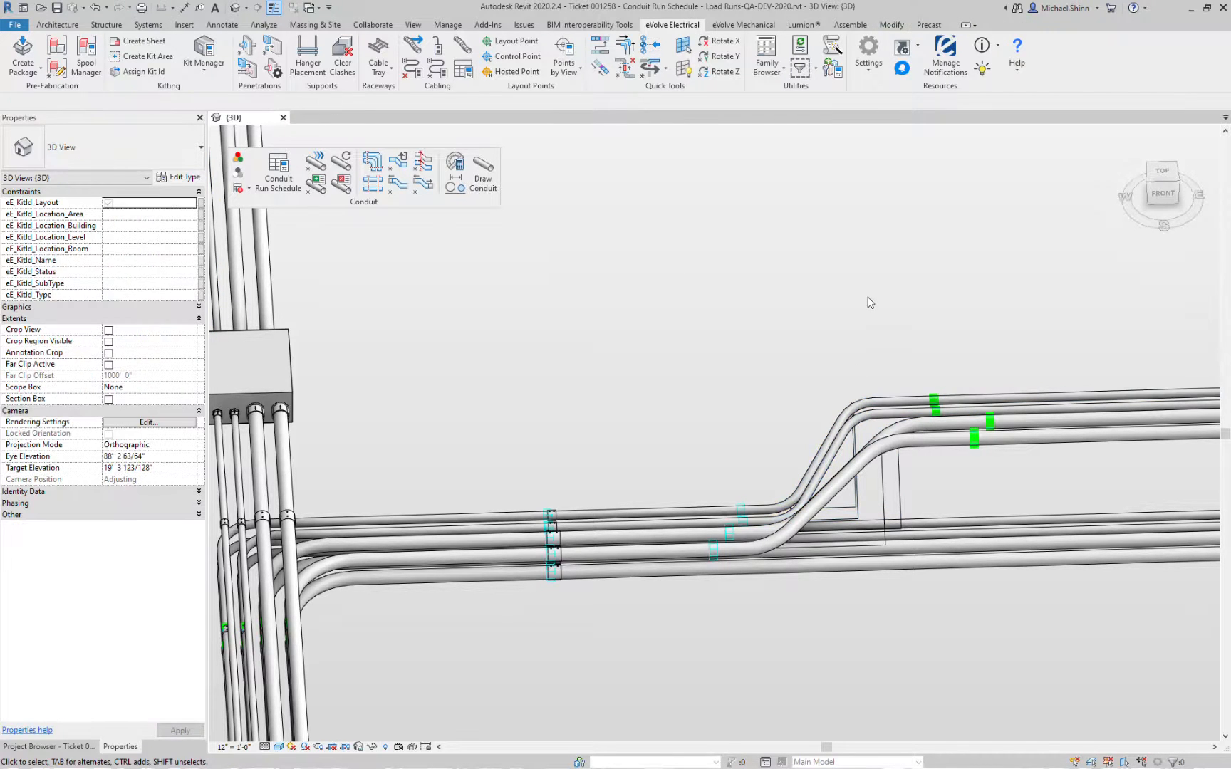
pyautogui.keyDown('shift'); pyautogui.moveTo(869, 302); pyautogui.dragTo(888, 402, button='middle'); pyautogui.keyUp('shift')
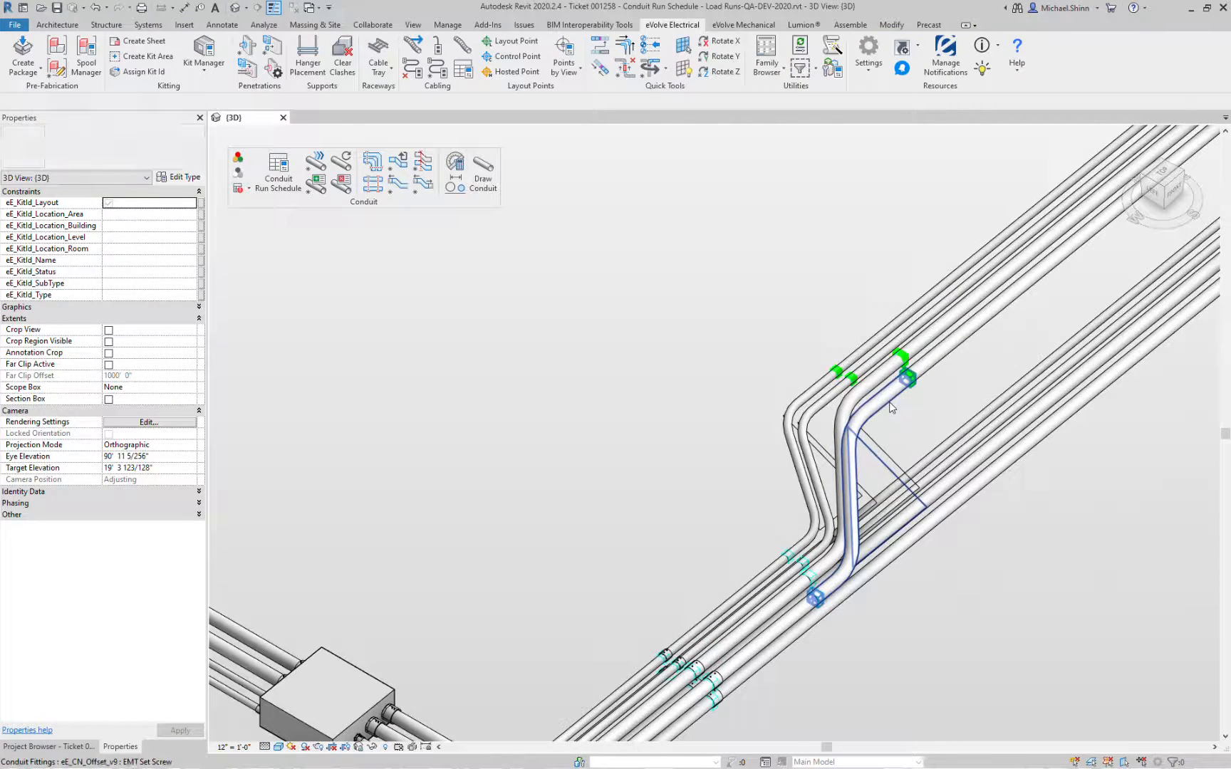
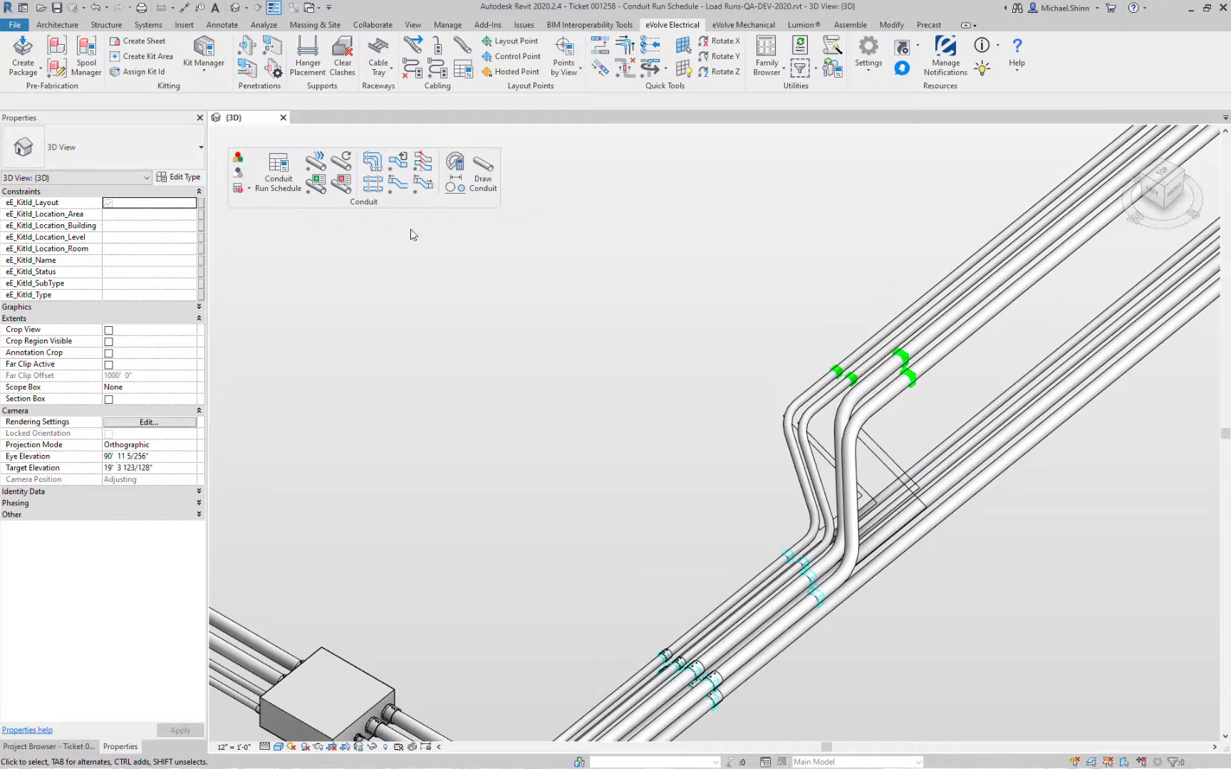
# Align the mismatched group of four offset bends with the outermost large bend as the stationary reference
pyautogui.click(425, 165)
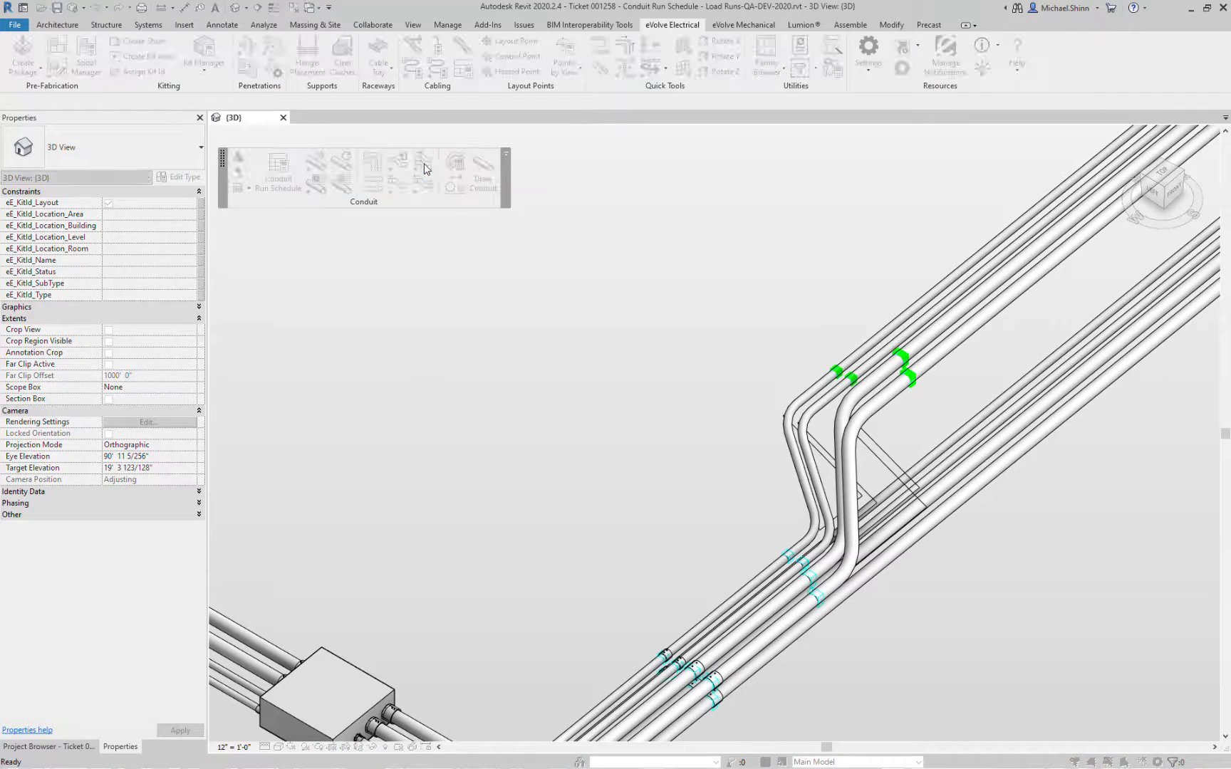
pyautogui.click(853, 471)
pyautogui.moveTo(910, 439); pyautogui.dragTo(726, 450)
pyautogui.click(67, 102)
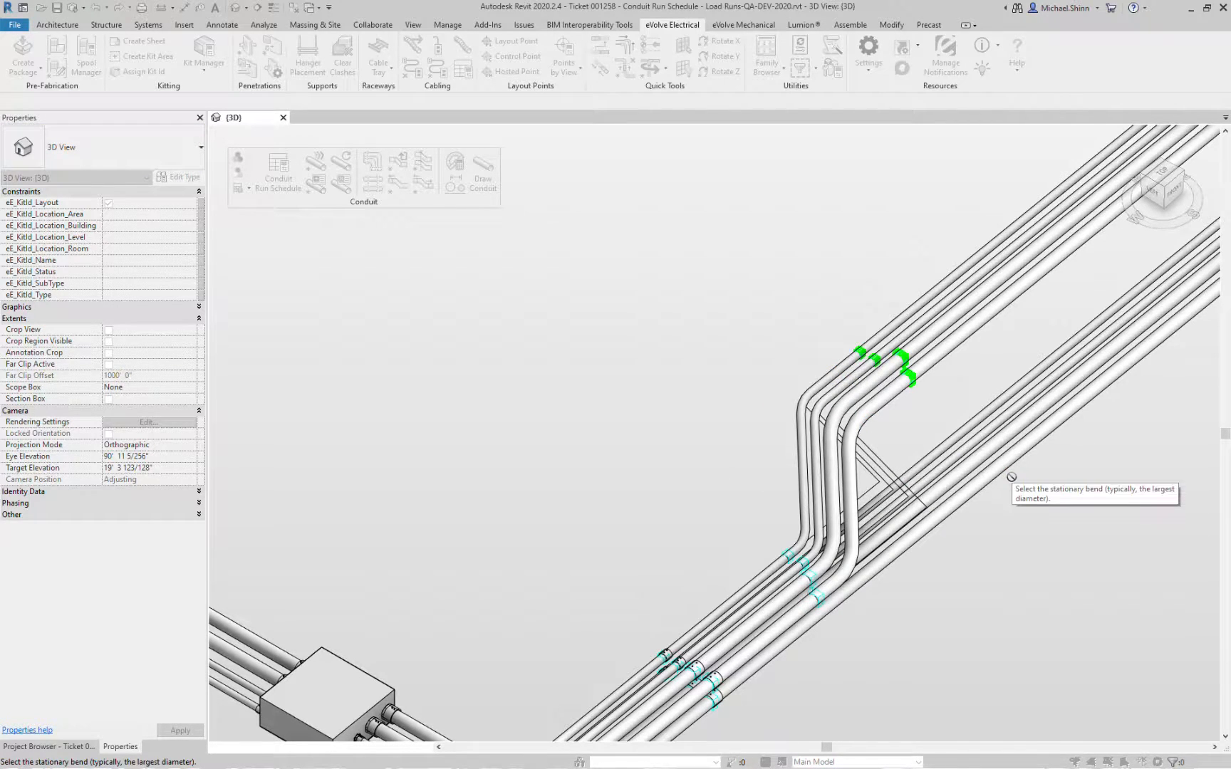
pyautogui.keyDown('shift'); pyautogui.moveTo(907, 445); pyautogui.dragTo(735, 401, button='middle'); pyautogui.keyUp('shift')
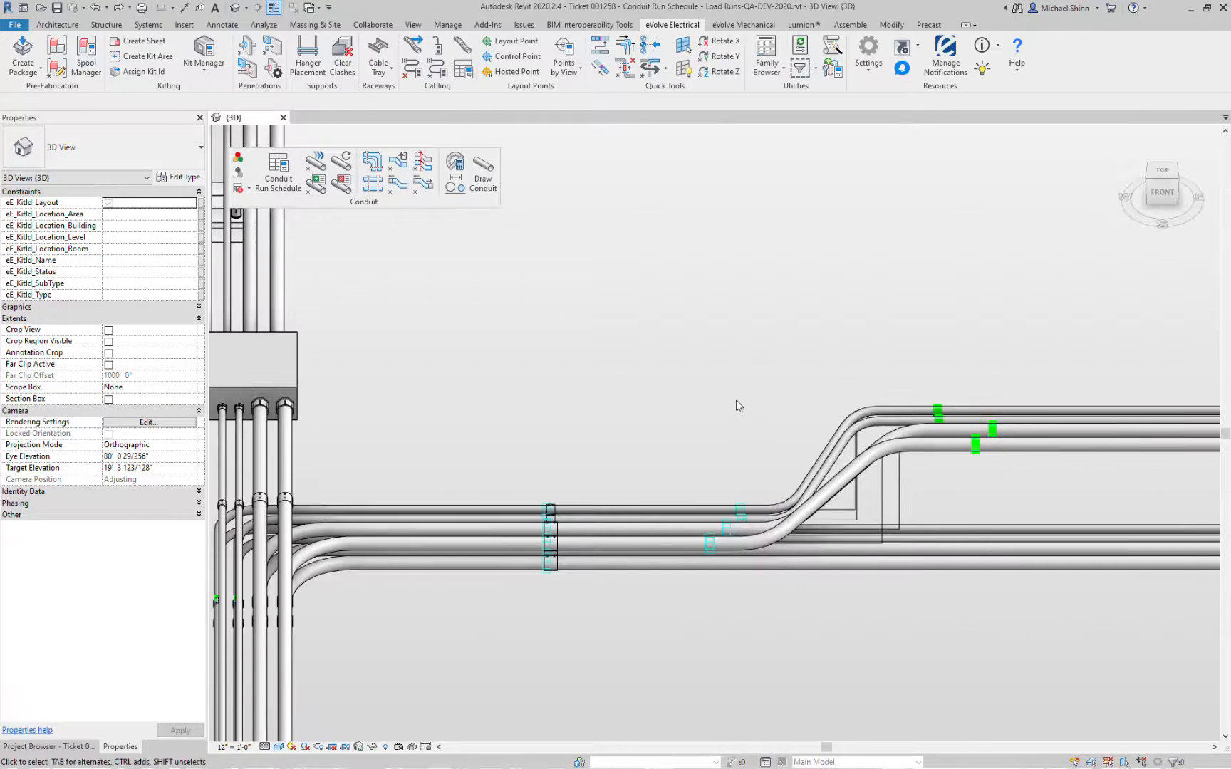
# Redo and undo the offset-bend alignment to compare the bends before and after, leaving them unaligned
pyautogui.click(119, 9)
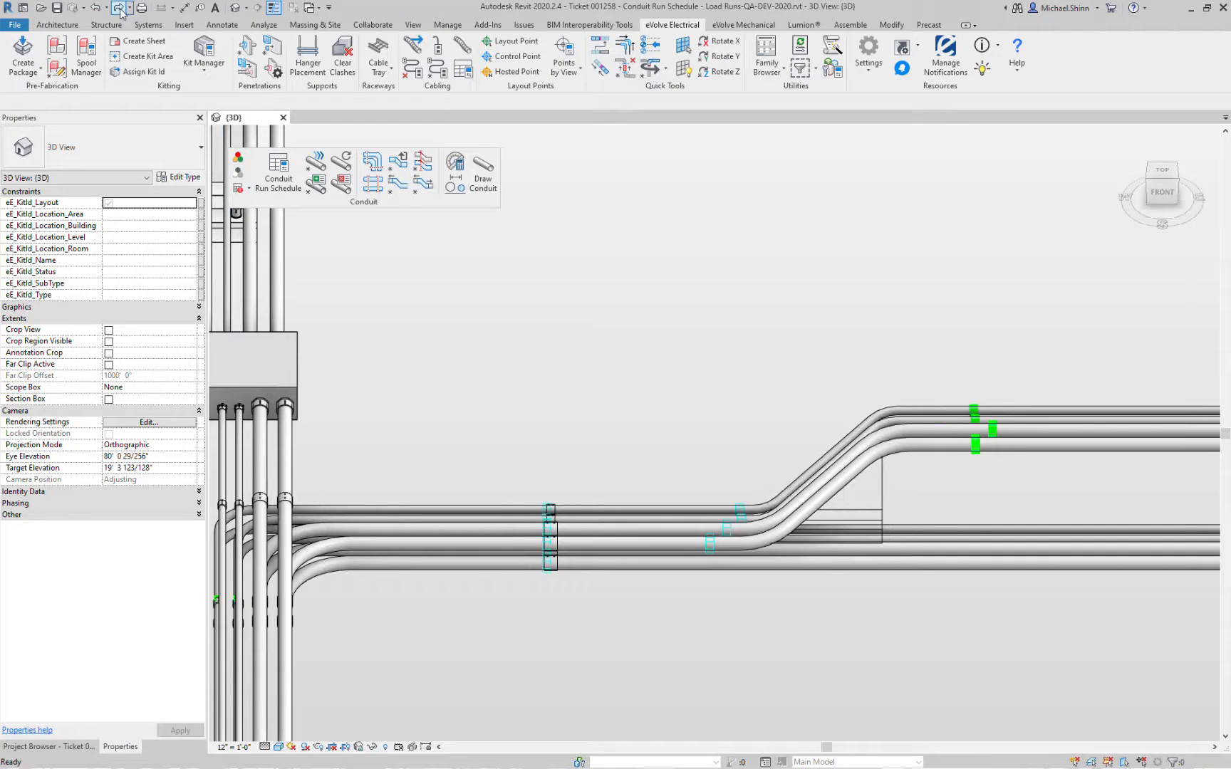
pyautogui.click(98, 8)
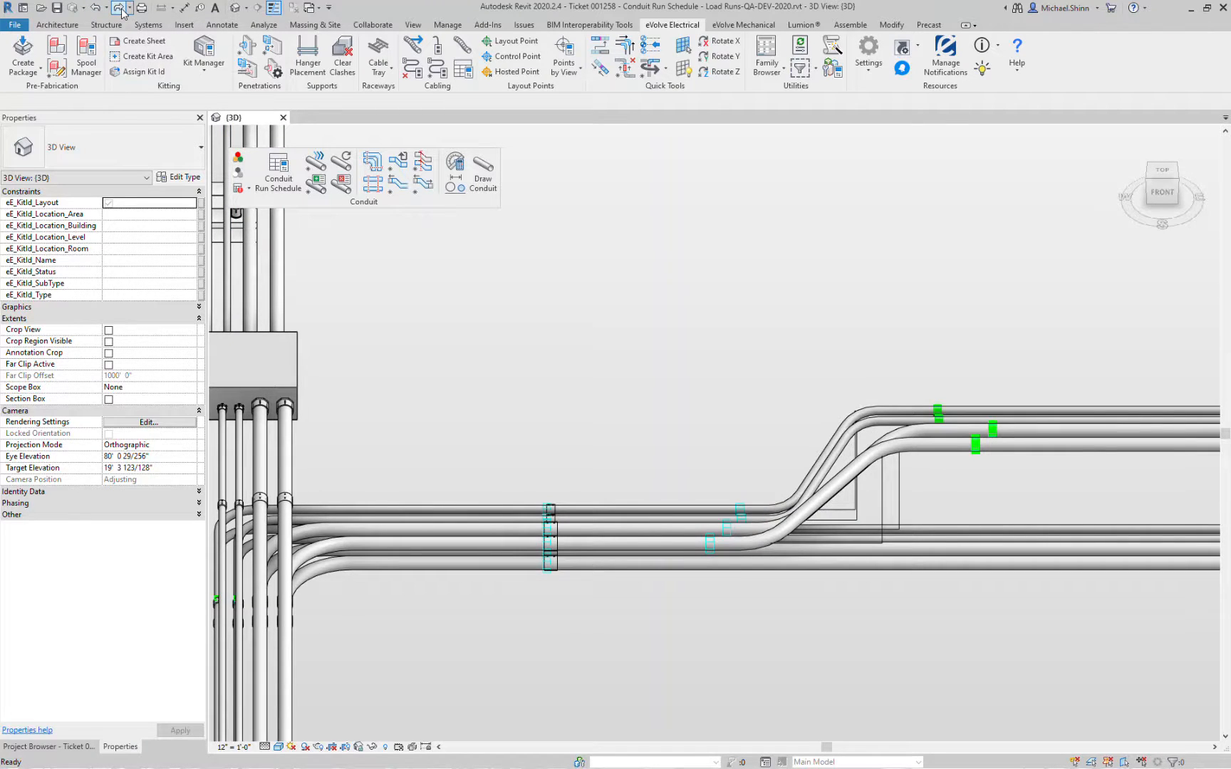
pyautogui.click(119, 10)
pyautogui.click(825, 503)
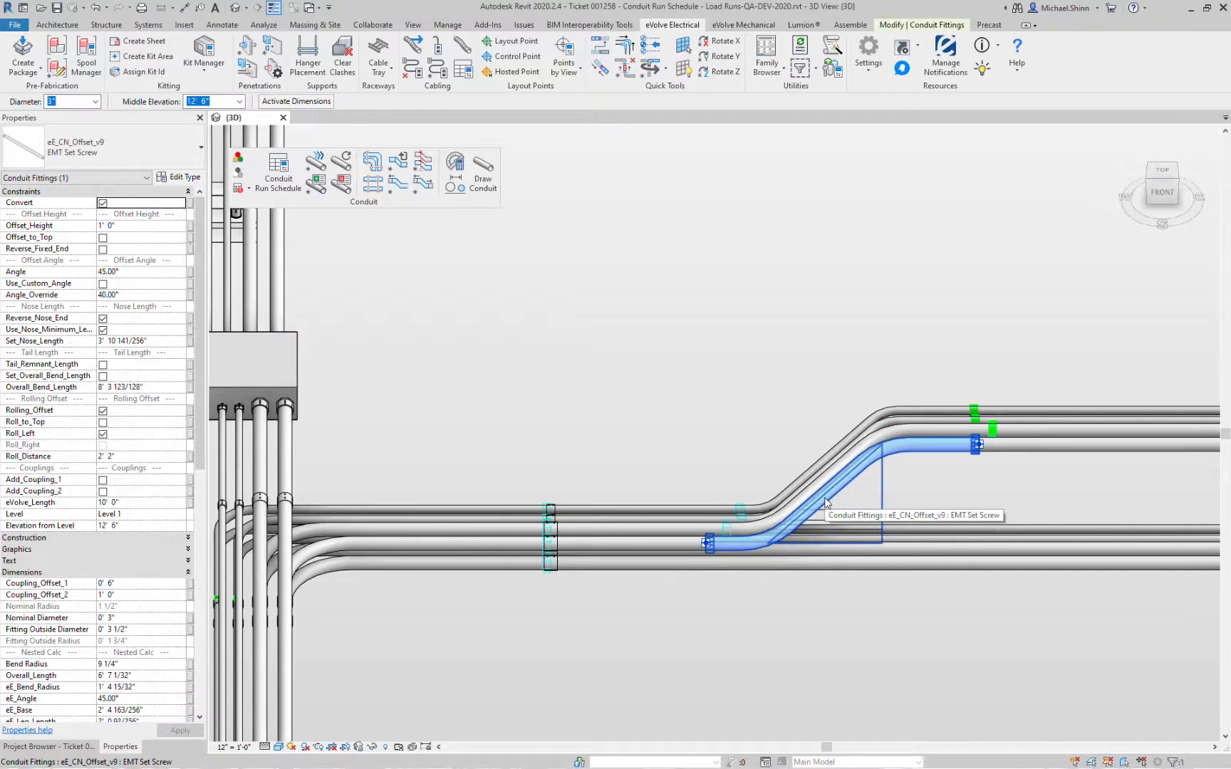
pyautogui.click(773, 388)
pyautogui.click(97, 9)
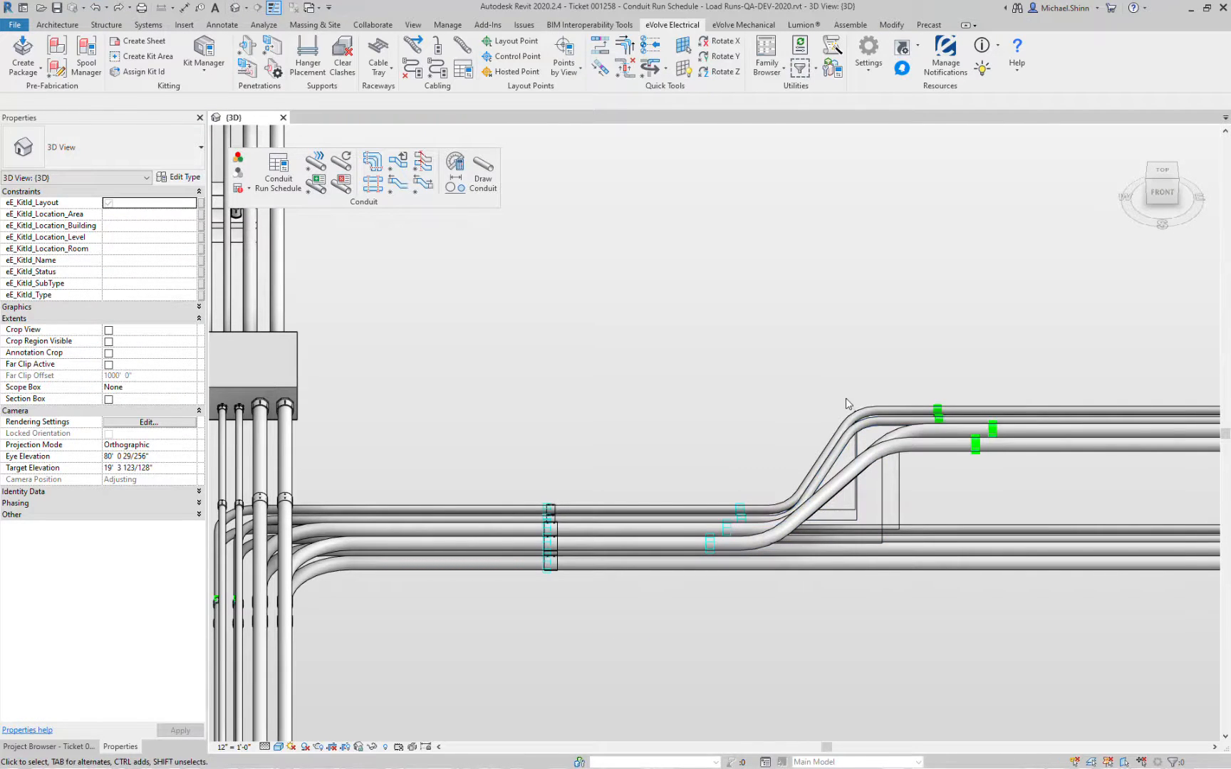
# Reapply the alignment to all four offset bends, keeping the outermost large bend stationary
pyautogui.click(424, 162)
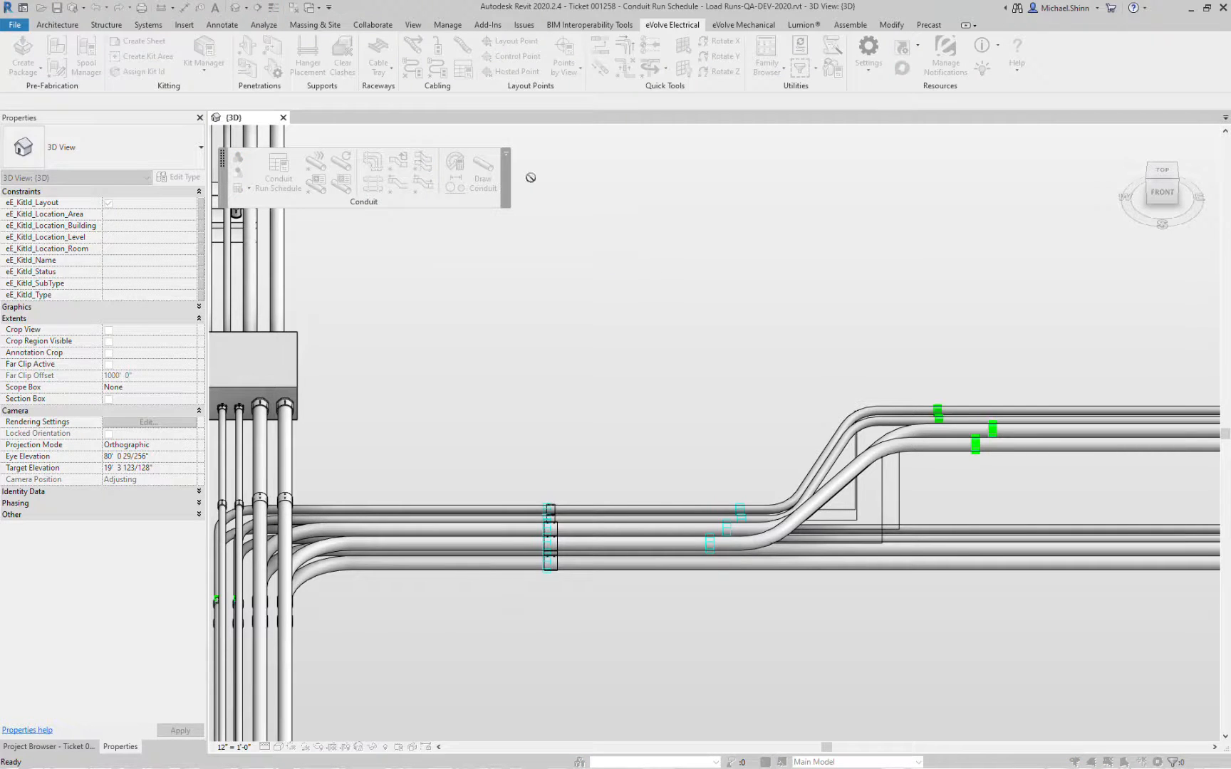
pyautogui.click(774, 455)
pyautogui.click(66, 101)
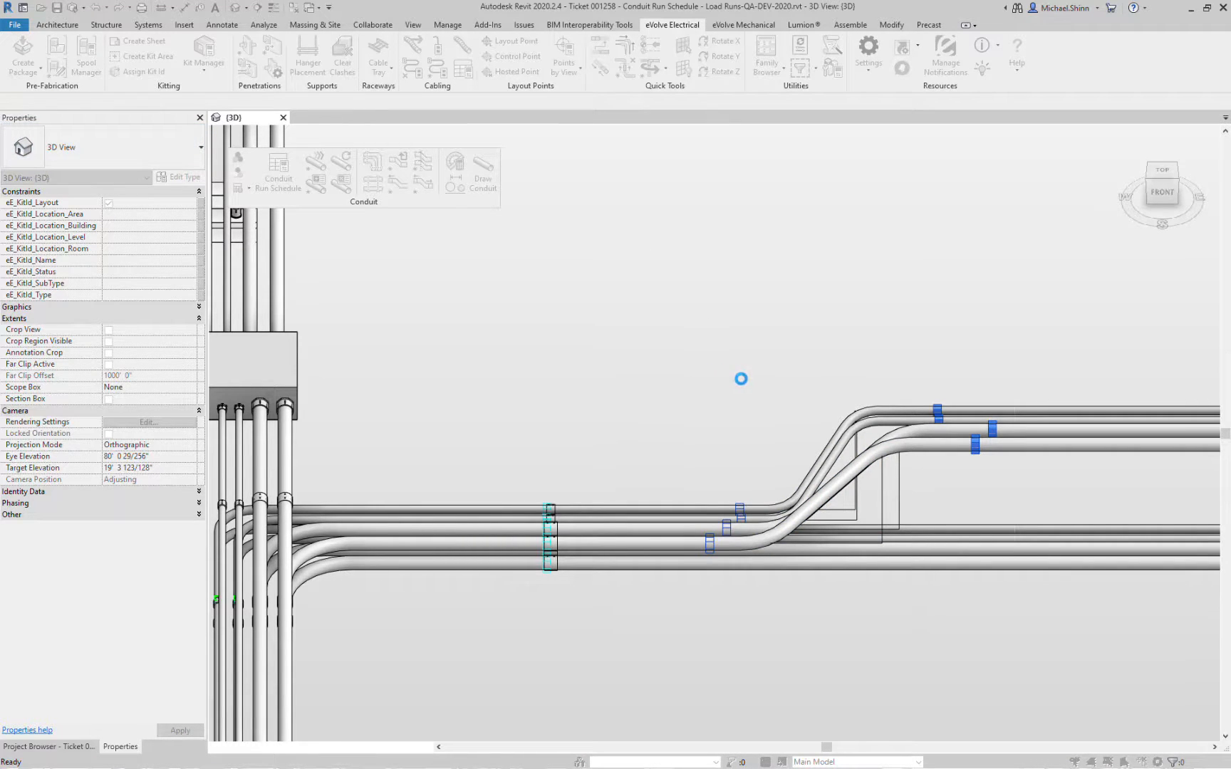
pyautogui.press('Escape')
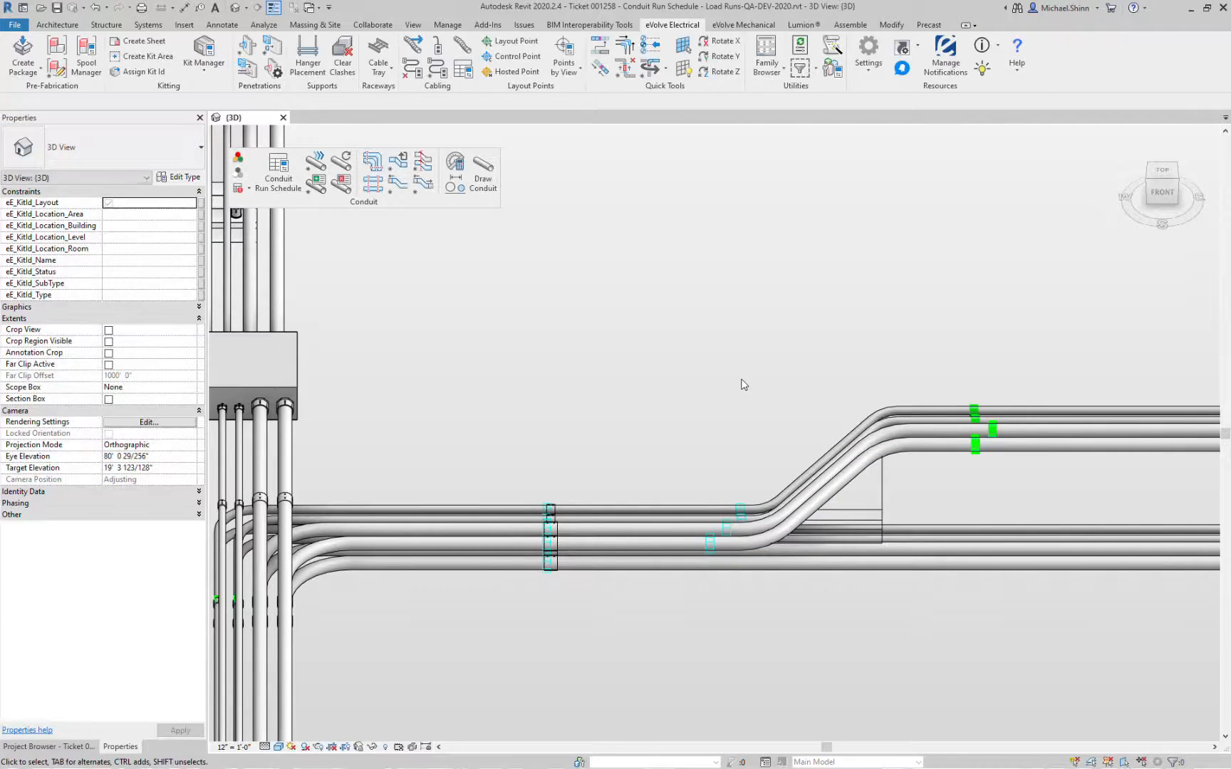
# Try optimizing the nose or tail lengths of the four aligned offset bends
pyautogui.click(425, 184)
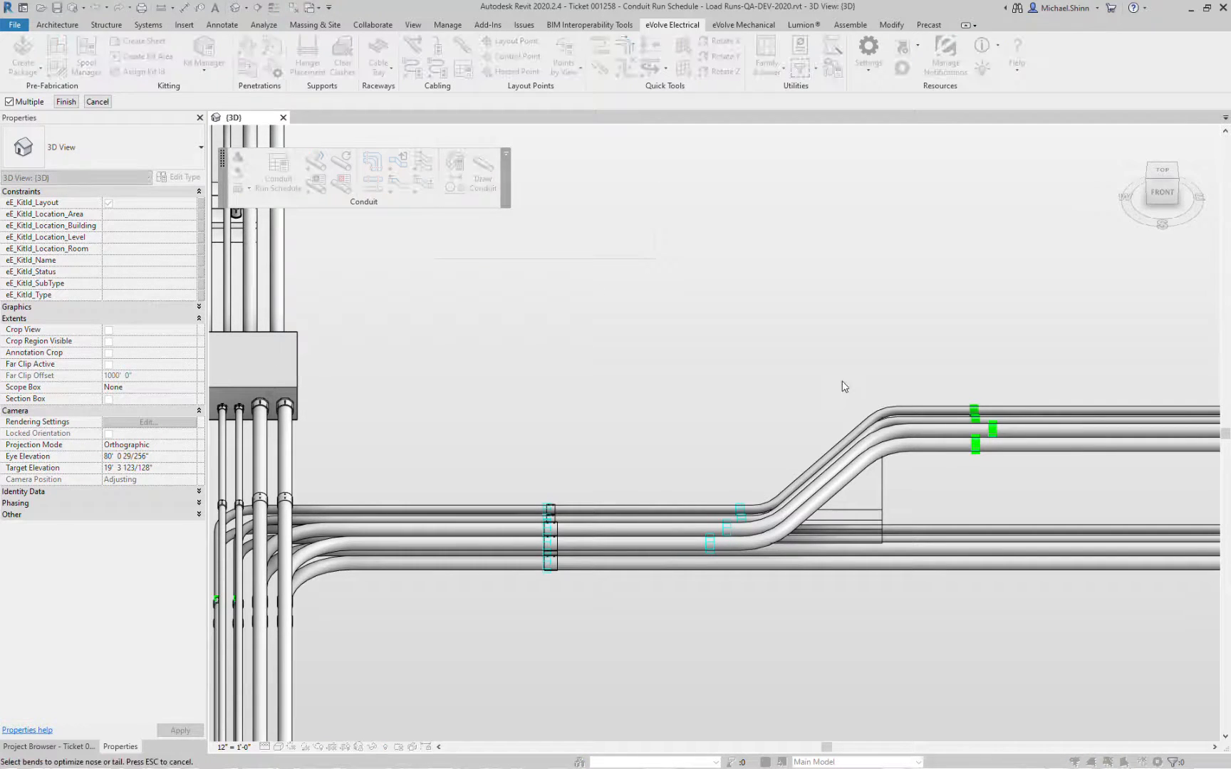
pyautogui.moveTo(885, 345); pyautogui.dragTo(839, 478)
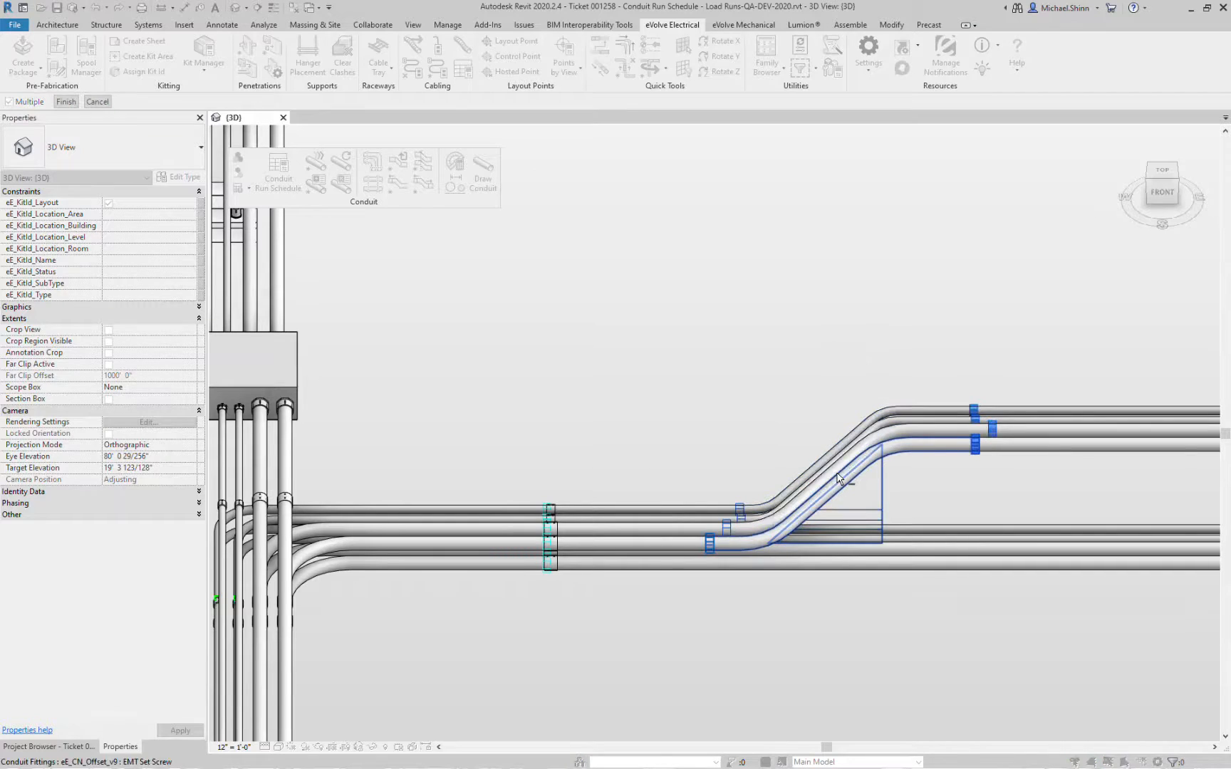
pyautogui.click(58, 103)
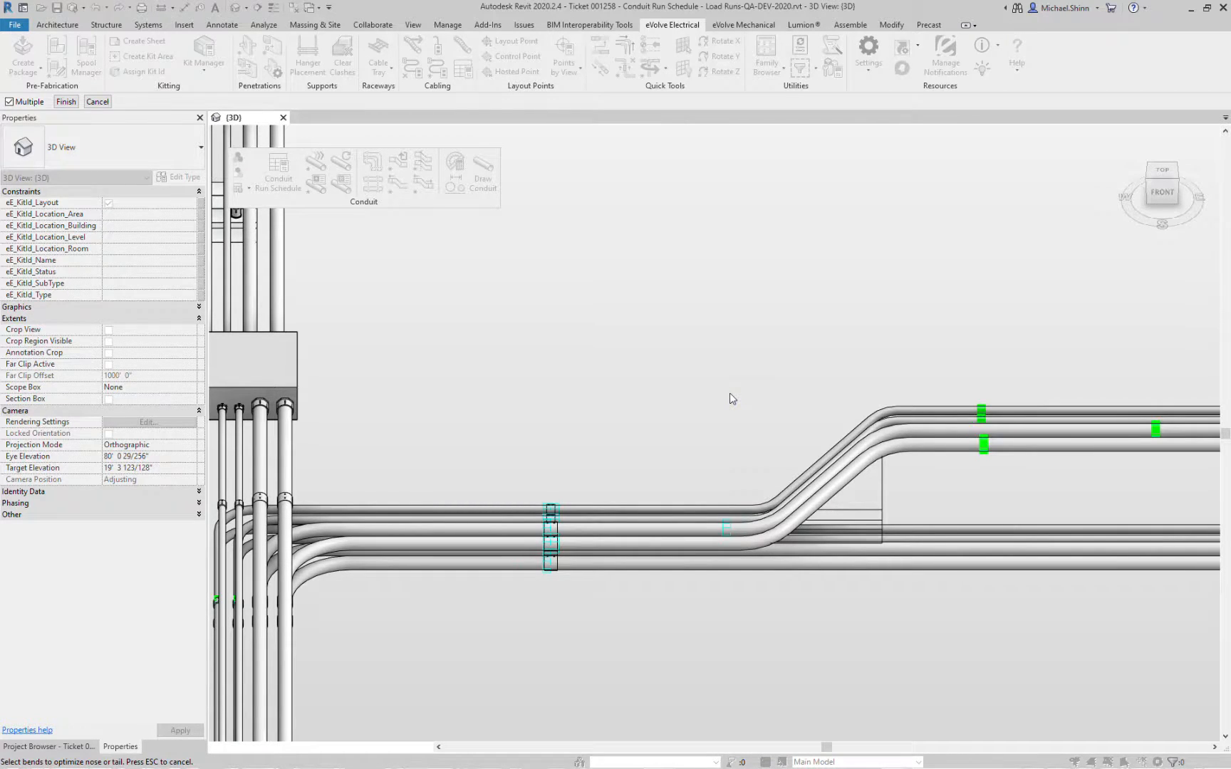
# Nudge the four aligned offset bends together a short distance along the rack toward the junction box
pyautogui.click(896, 465)
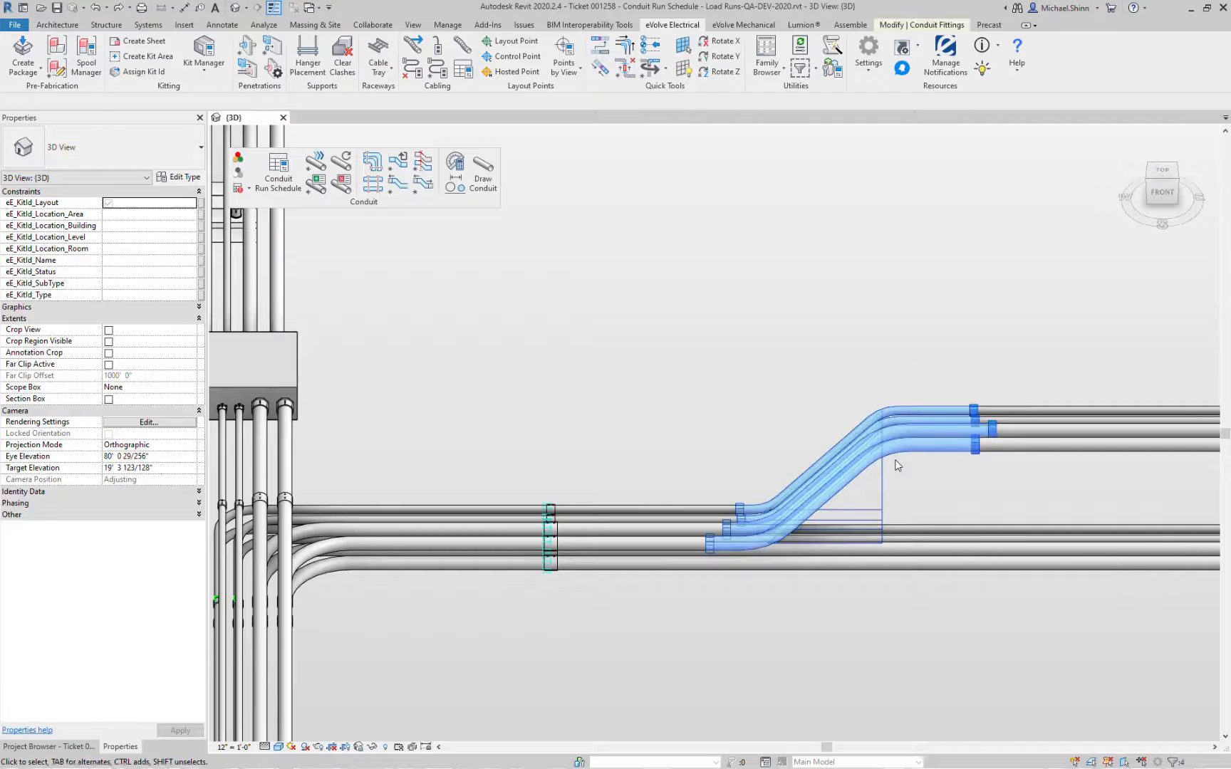
pyautogui.press('Left')
pyautogui.press('Left')
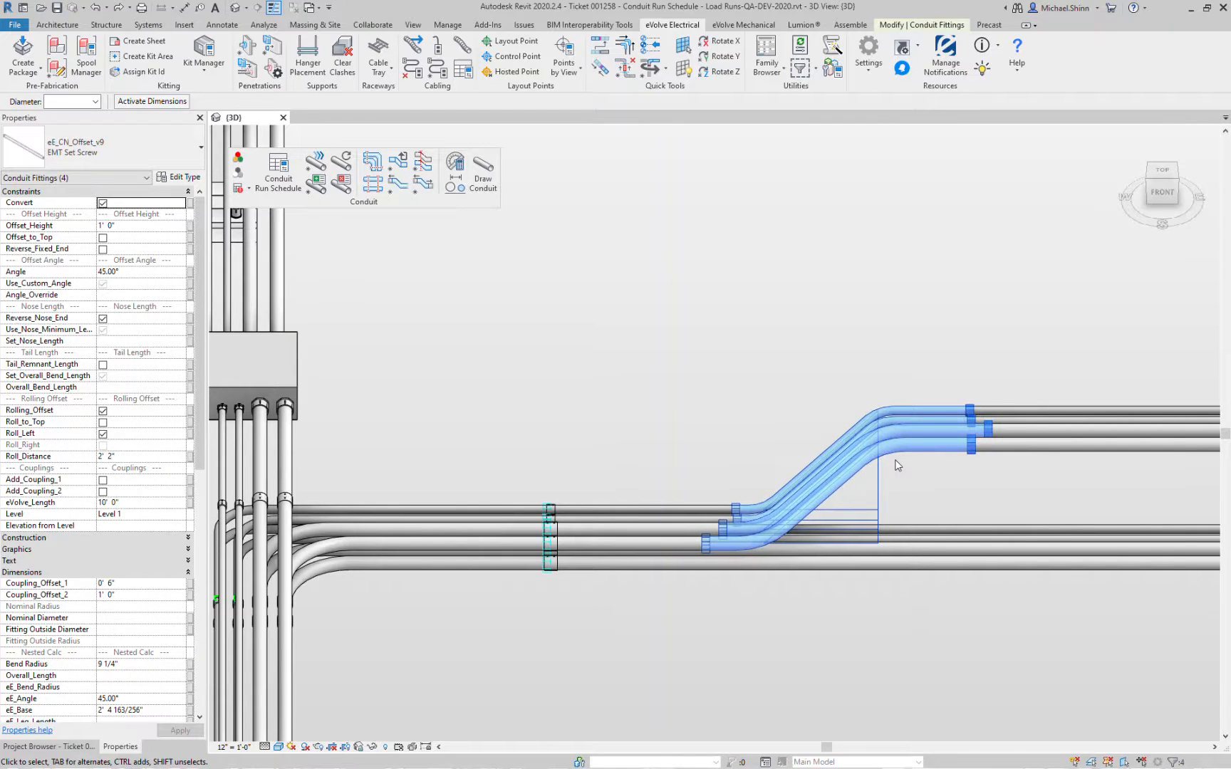
pyautogui.press('Escape')
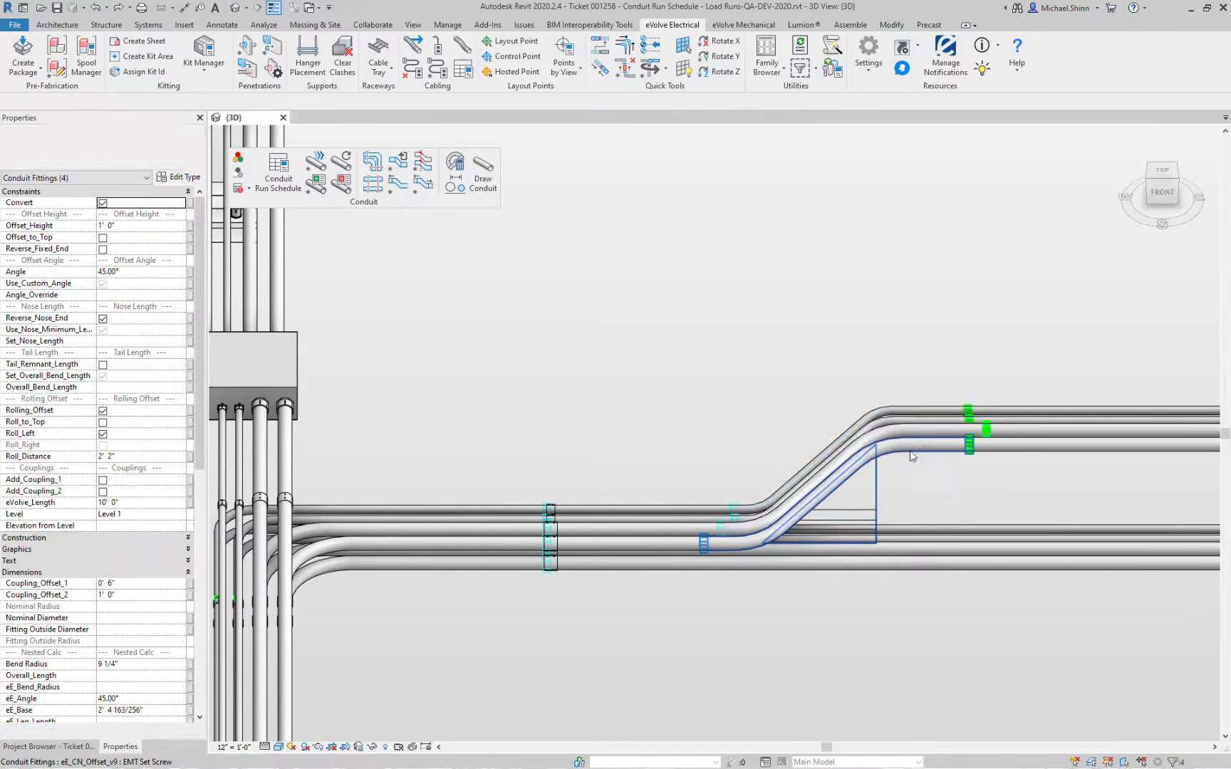
# Reset the nose and tail ends of the four offset bends
pyautogui.click(398, 162)
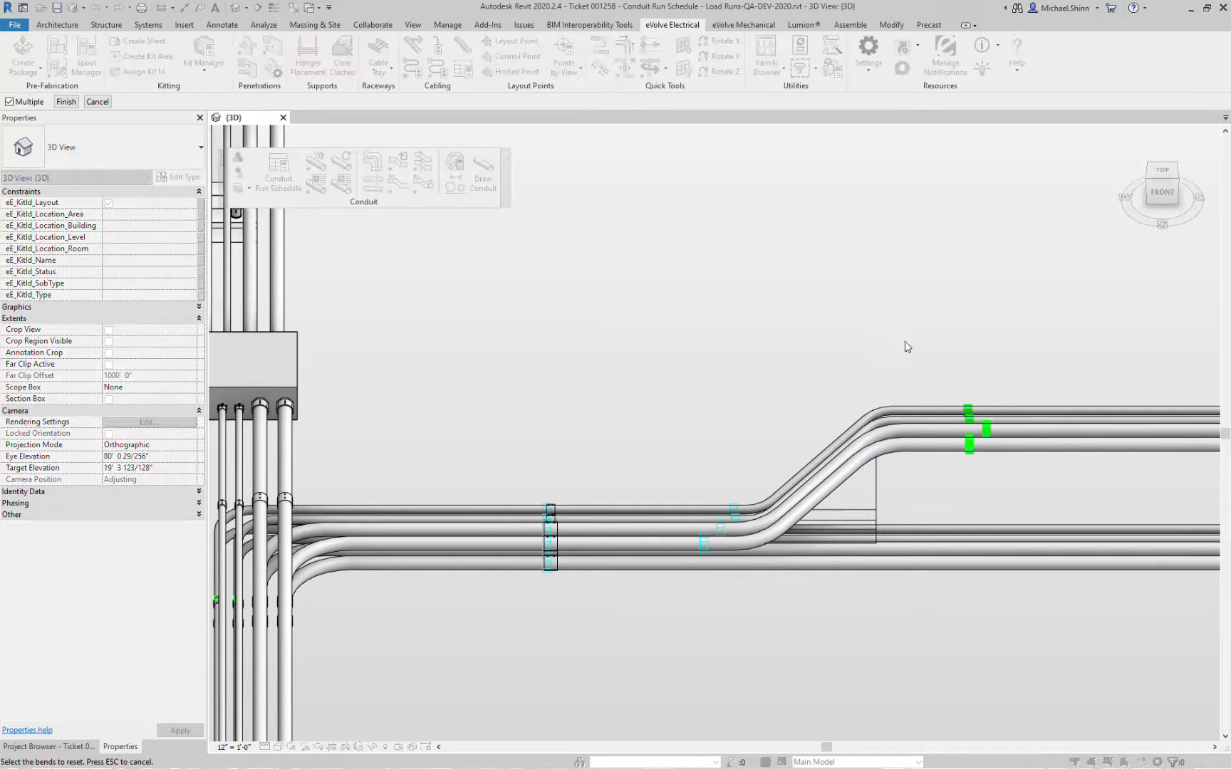
pyautogui.moveTo(906, 344); pyautogui.dragTo(812, 493)
pyautogui.click(66, 101)
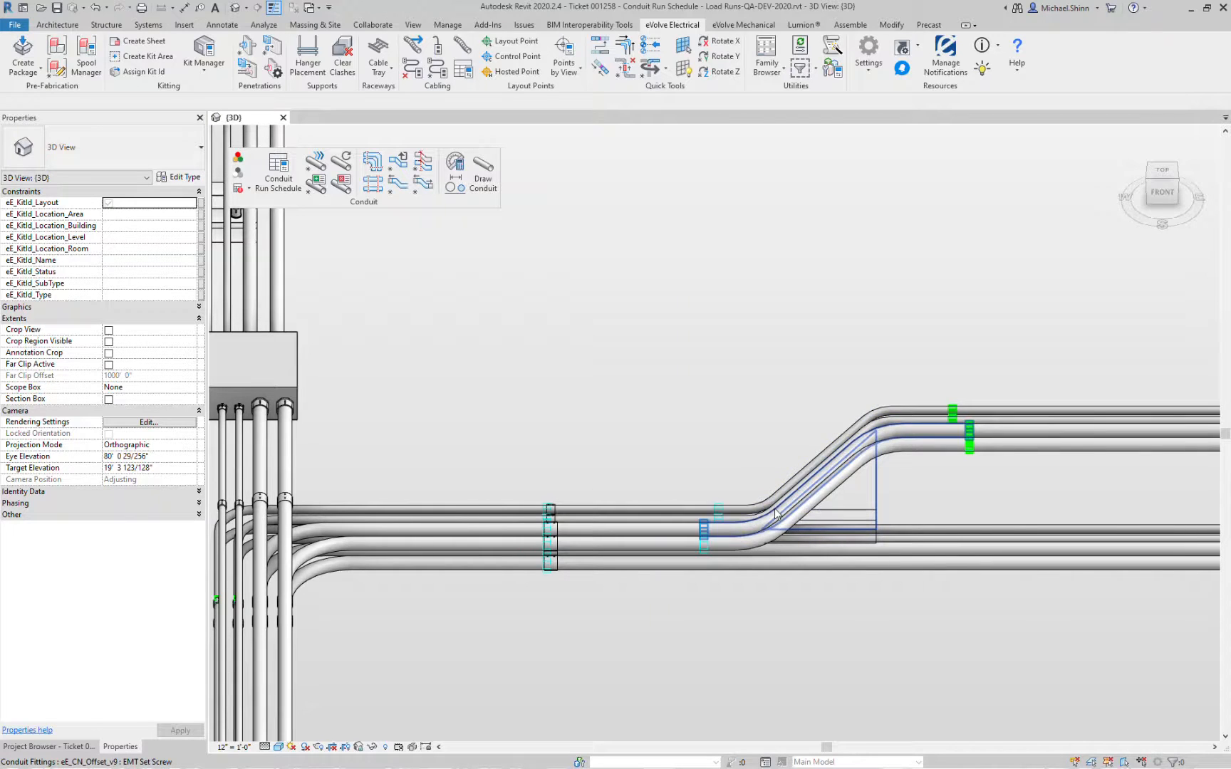
# Optimize the ends of the four reset offset bends, then compare by undoing and redoing the optimization
pyautogui.click(453, 188)
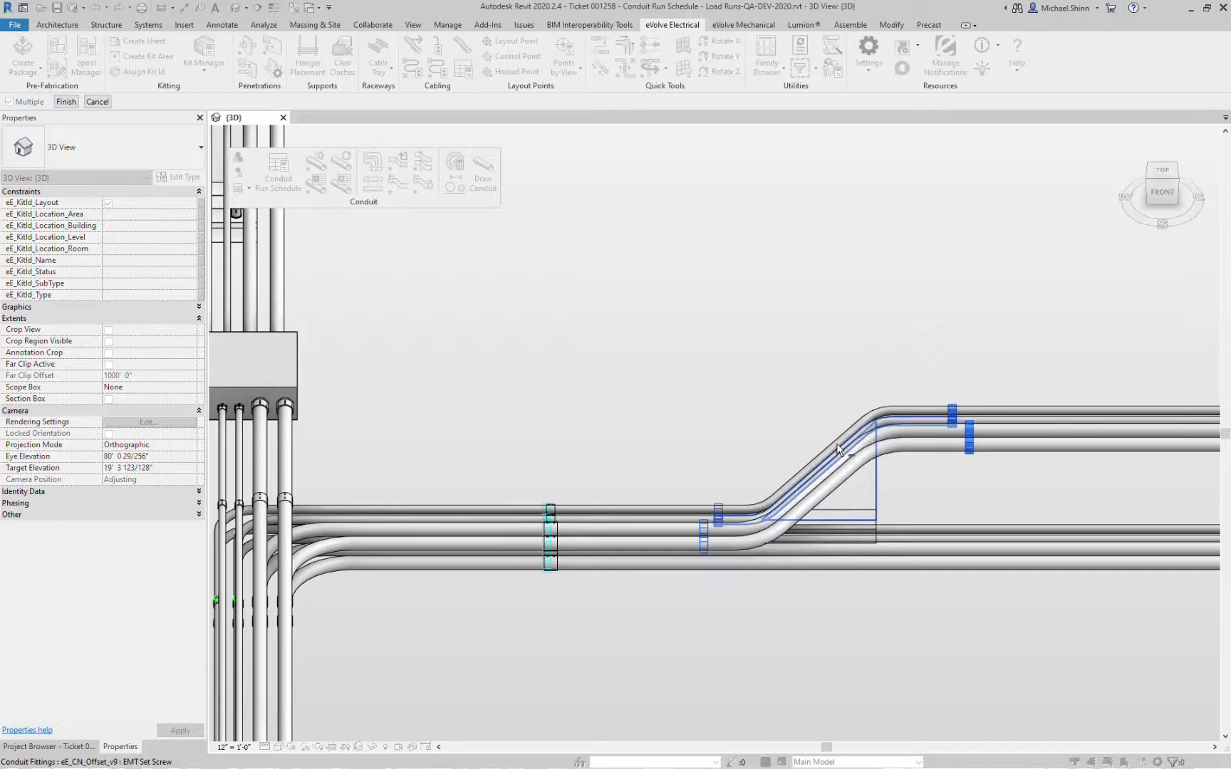
pyautogui.click(70, 104)
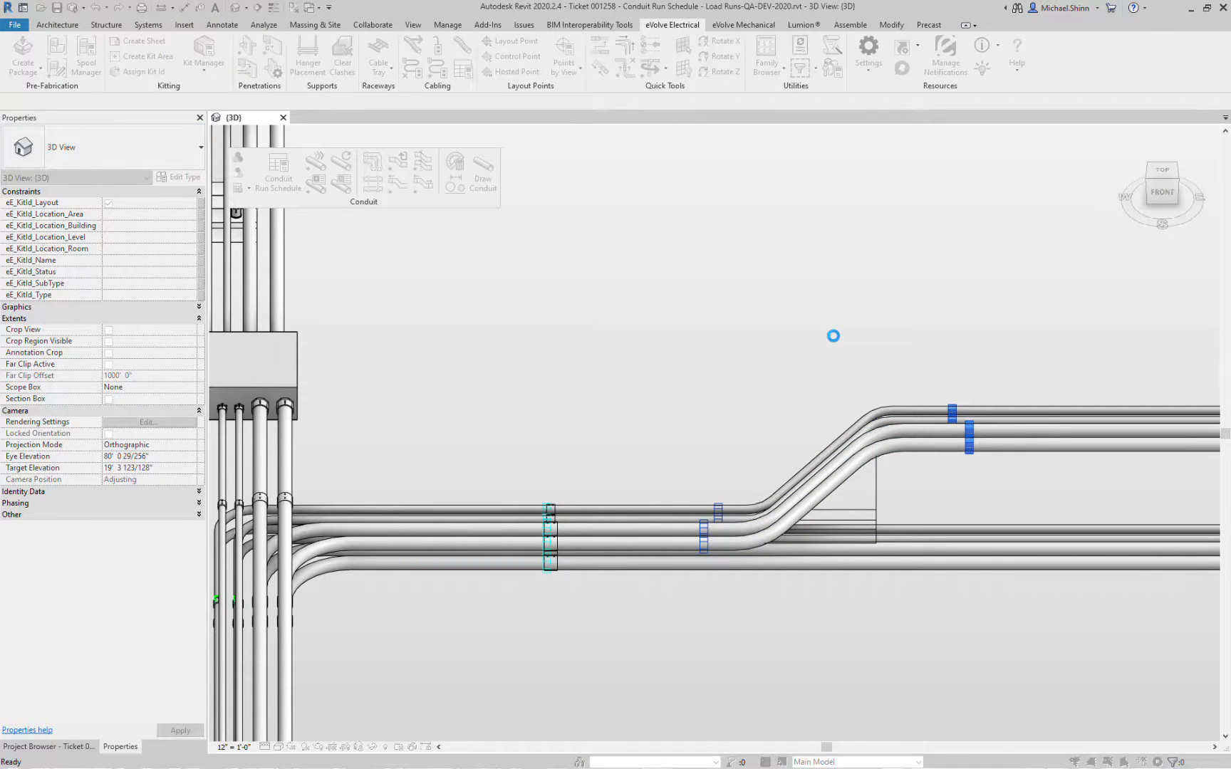
pyautogui.click(669, 536)
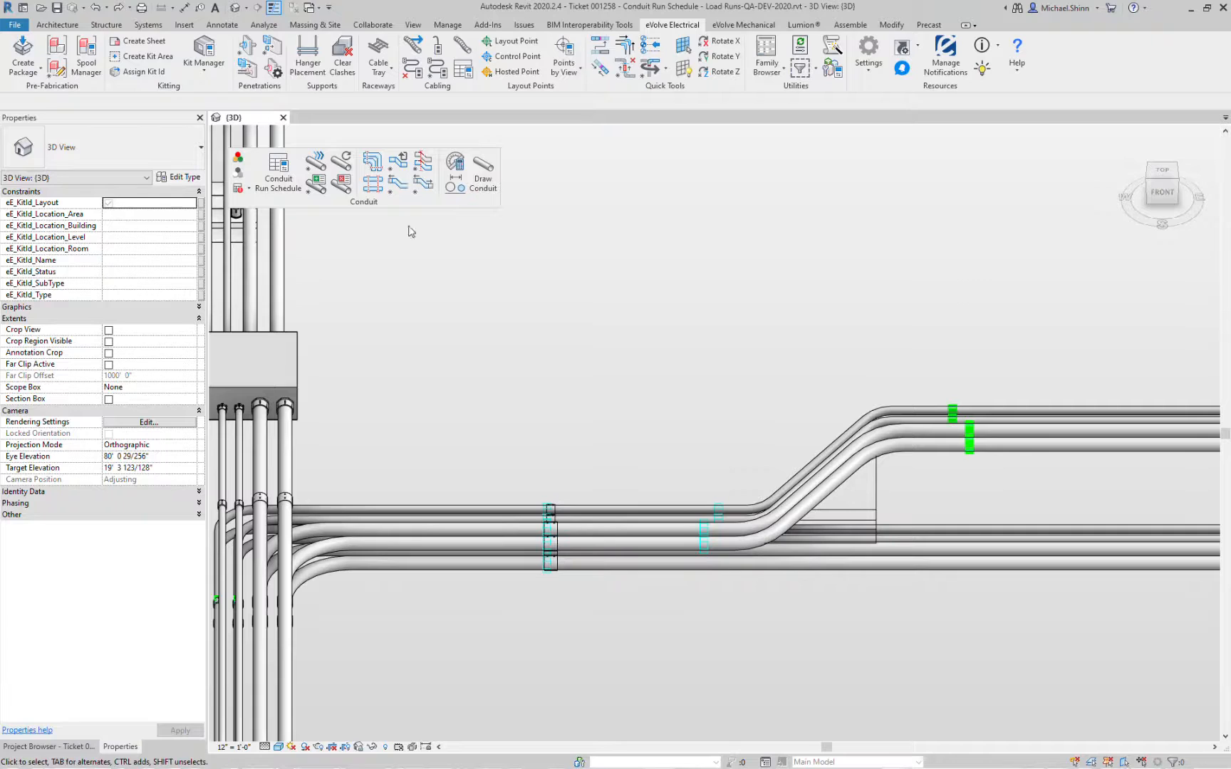
pyautogui.click(119, 7)
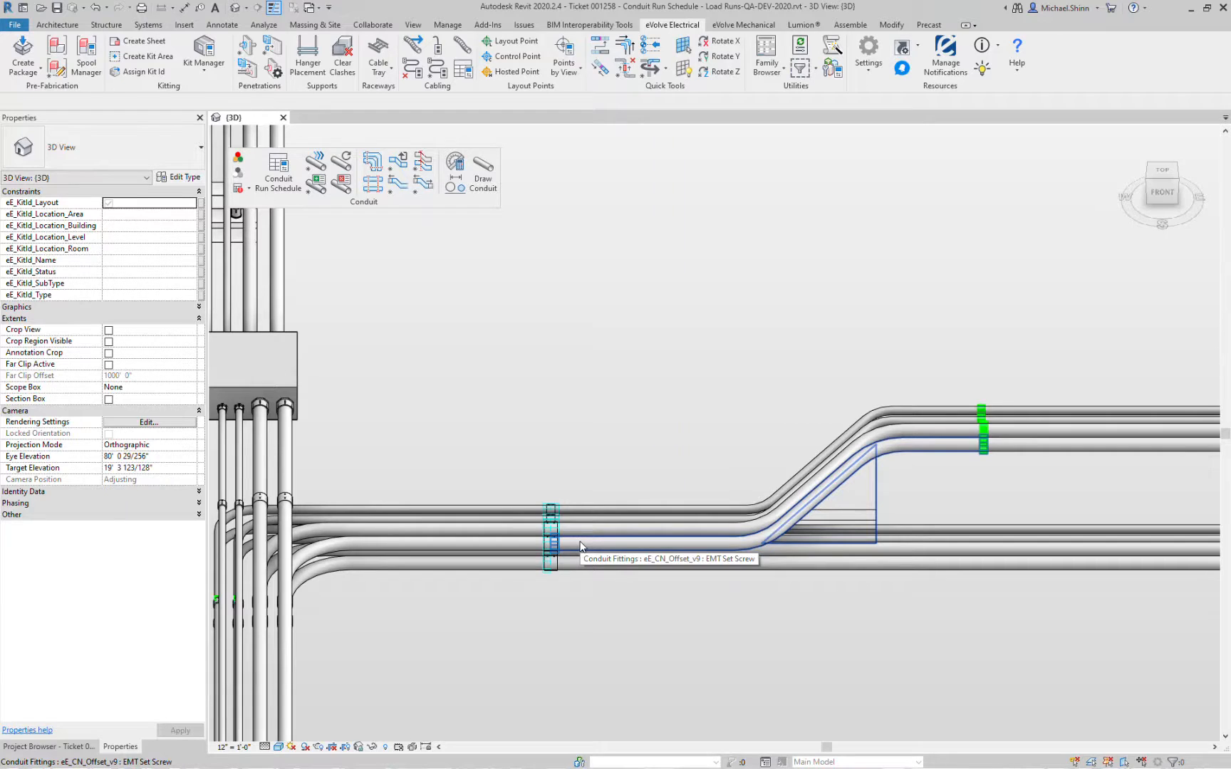
# Turn on Add_Coupling_1 for the four optimized offset bends
pyautogui.moveTo(945, 352); pyautogui.dragTo(898, 463)
pyautogui.click(103, 480)
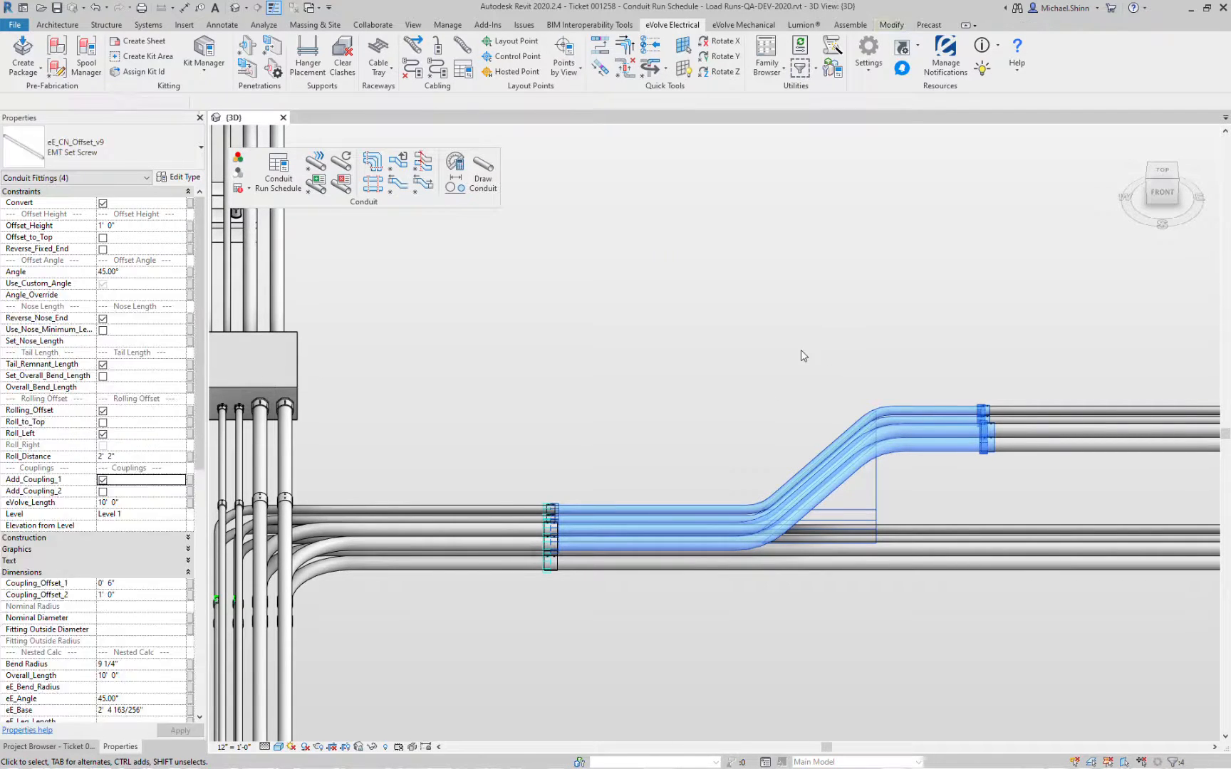
pyautogui.click(803, 352)
# Delete the first three groups of existing couplings on the straight conduit runs beyond the offset bends
pyautogui.scroll(-3, 738, 345)
pyautogui.moveTo(926, 300); pyautogui.dragTo(714, 304, button='middle')
pyautogui.scroll(-1, 905, 330)
pyautogui.moveTo(910, 333); pyautogui.dragTo(797, 357, button='middle')
pyautogui.moveTo(845, 502); pyautogui.dragTo(937, 408)
pyautogui.press('Delete')
pyautogui.moveTo(942, 358); pyautogui.dragTo(1002, 468)
pyautogui.press('Delete')
pyautogui.moveTo(1073, 493); pyautogui.dragTo(1121, 420)
pyautogui.press('Delete')
# Delete the remaining coupling groups on the straight upper and lower conduit racks before the end bends
pyautogui.moveTo(1120, 497); pyautogui.dragTo(853, 528, button='middle')
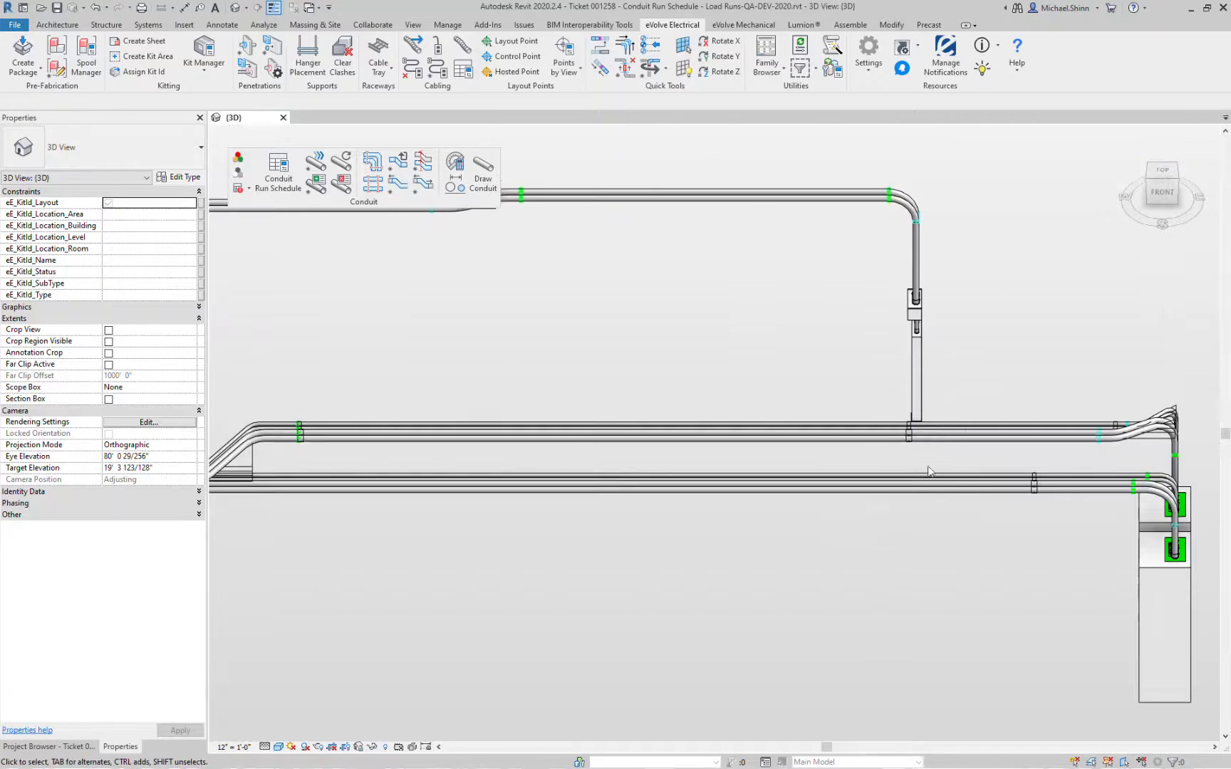
pyautogui.moveTo(873, 522); pyautogui.dragTo(977, 399)
pyautogui.press('Delete')
pyautogui.moveTo(1011, 511); pyautogui.dragTo(1083, 439)
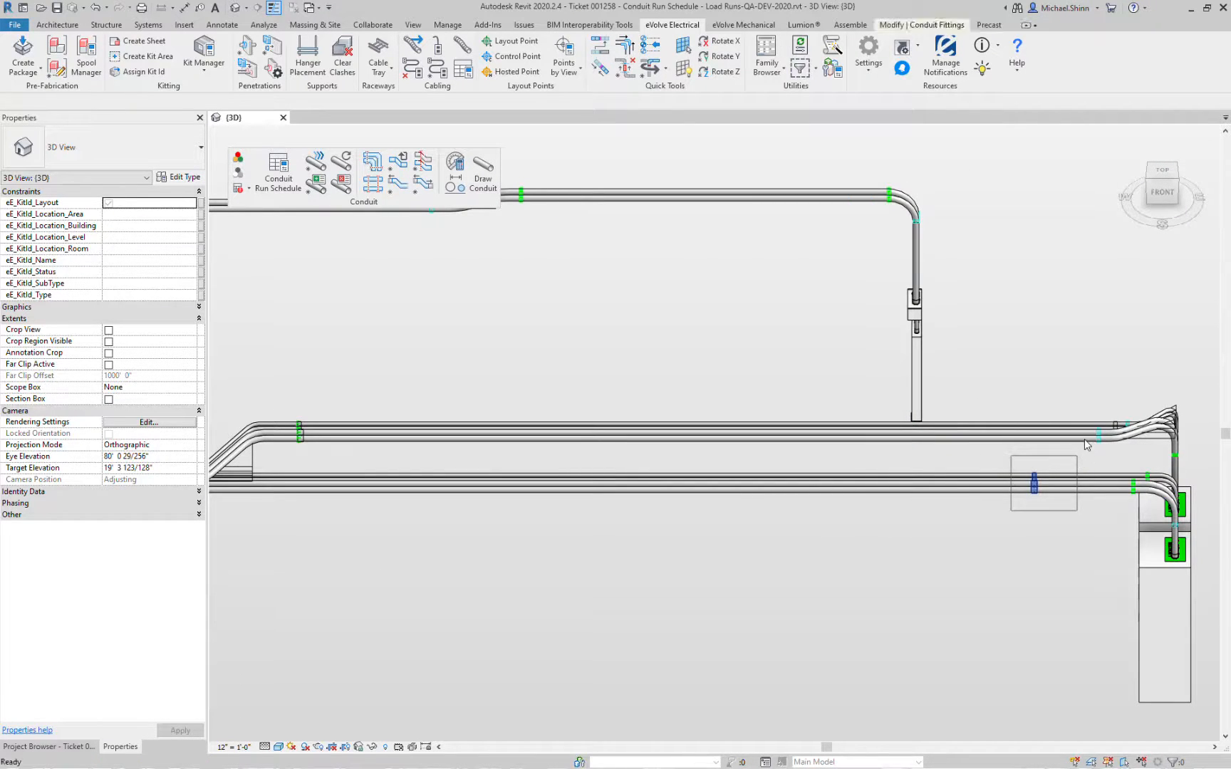
# Delete the two 2-inch couplings on the upper rack next to the bends at its far end
pyautogui.scroll(3, 1084, 439)
pyautogui.moveTo(1123, 362); pyautogui.dragTo(1160, 439)
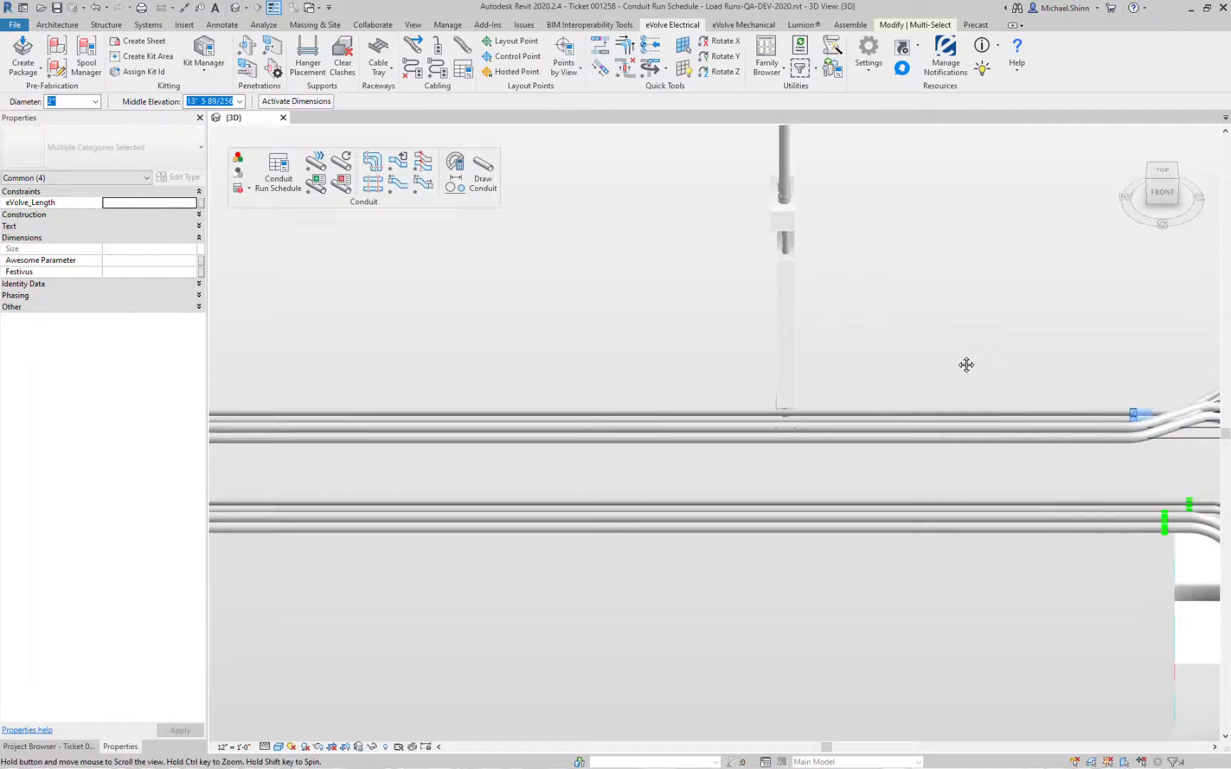
pyautogui.moveTo(973, 365); pyautogui.dragTo(970, 370, button='middle')
pyautogui.scroll(2, 970, 369)
pyautogui.click(969, 370)
pyautogui.moveTo(965, 371); pyautogui.dragTo(995, 468)
pyautogui.press('Delete')
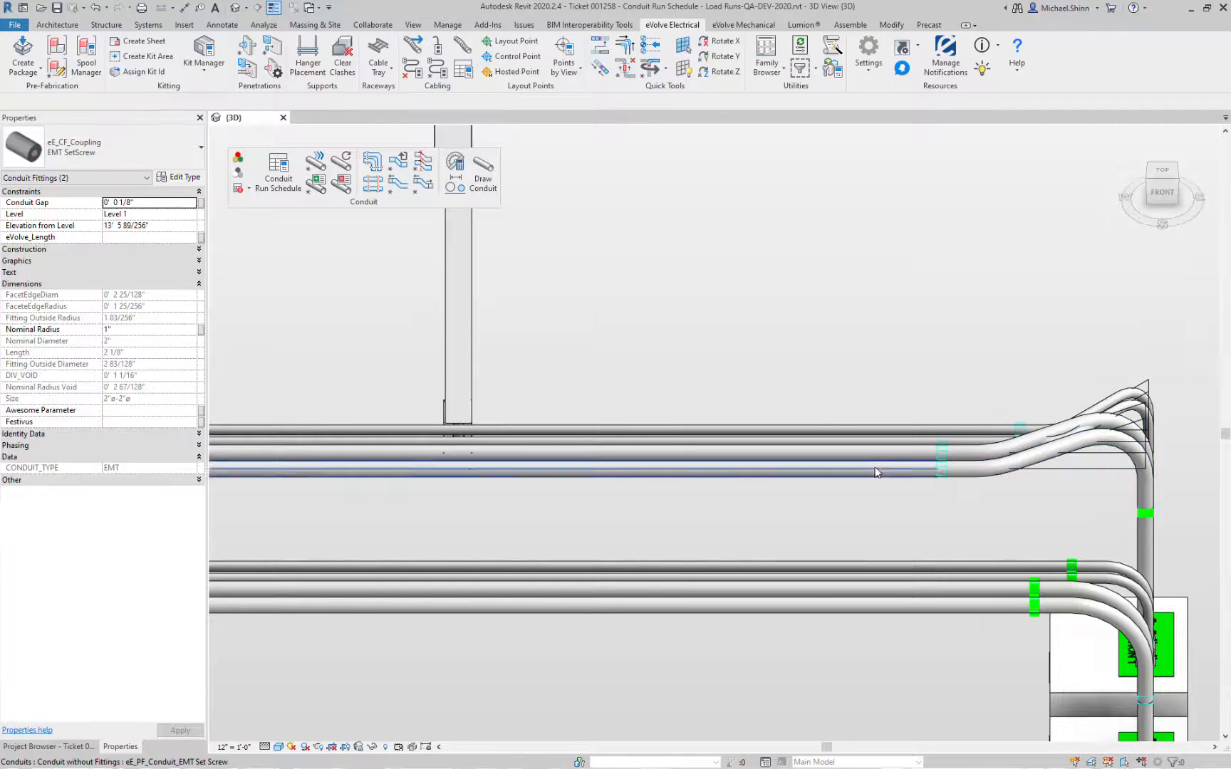
# Optimize the kick bends and 90° stub bends of the upper and lower racks above the two floor-standing panels
pyautogui.scroll(-3, 877, 453)
pyautogui.moveTo(853, 476); pyautogui.dragTo(1099, 473, button='middle')
pyautogui.scroll(-1, 518, 514)
pyautogui.moveTo(518, 514); pyautogui.dragTo(757, 494, button='middle')
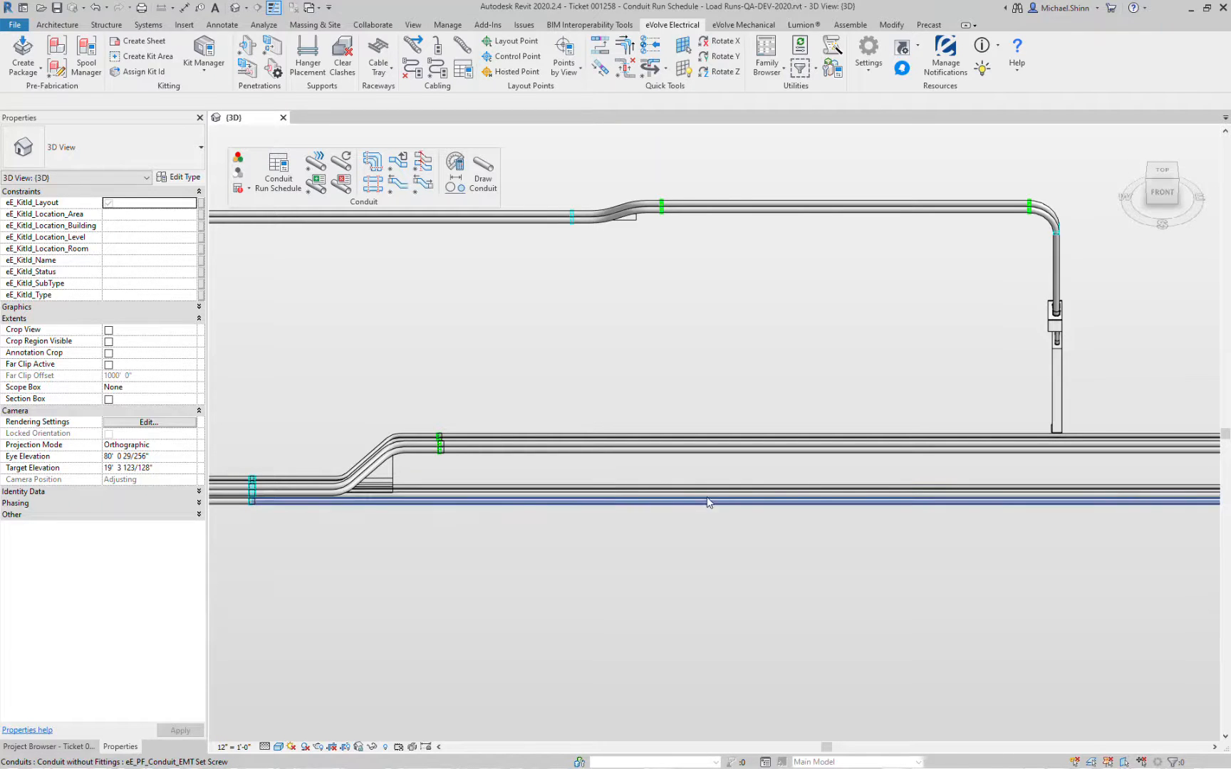
pyautogui.moveTo(1003, 504); pyautogui.dragTo(595, 495, button='middle')
pyautogui.scroll(2, 961, 486)
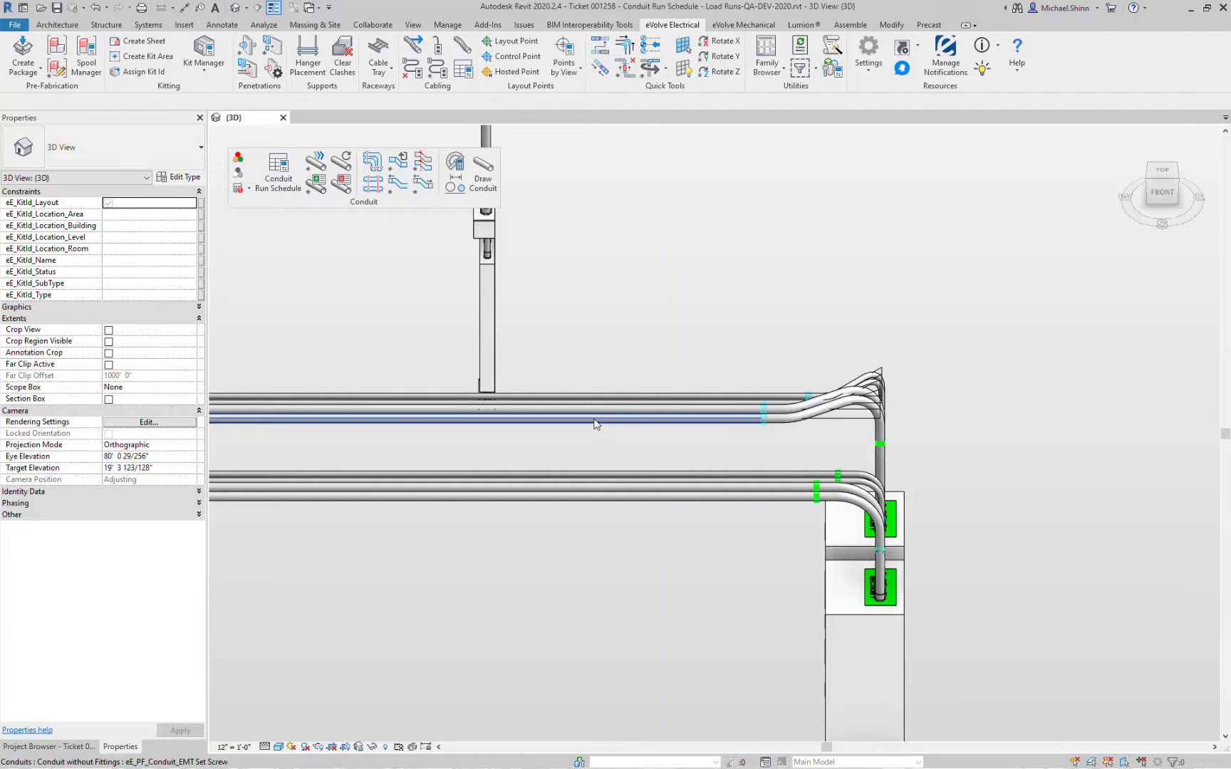
pyautogui.click(423, 184)
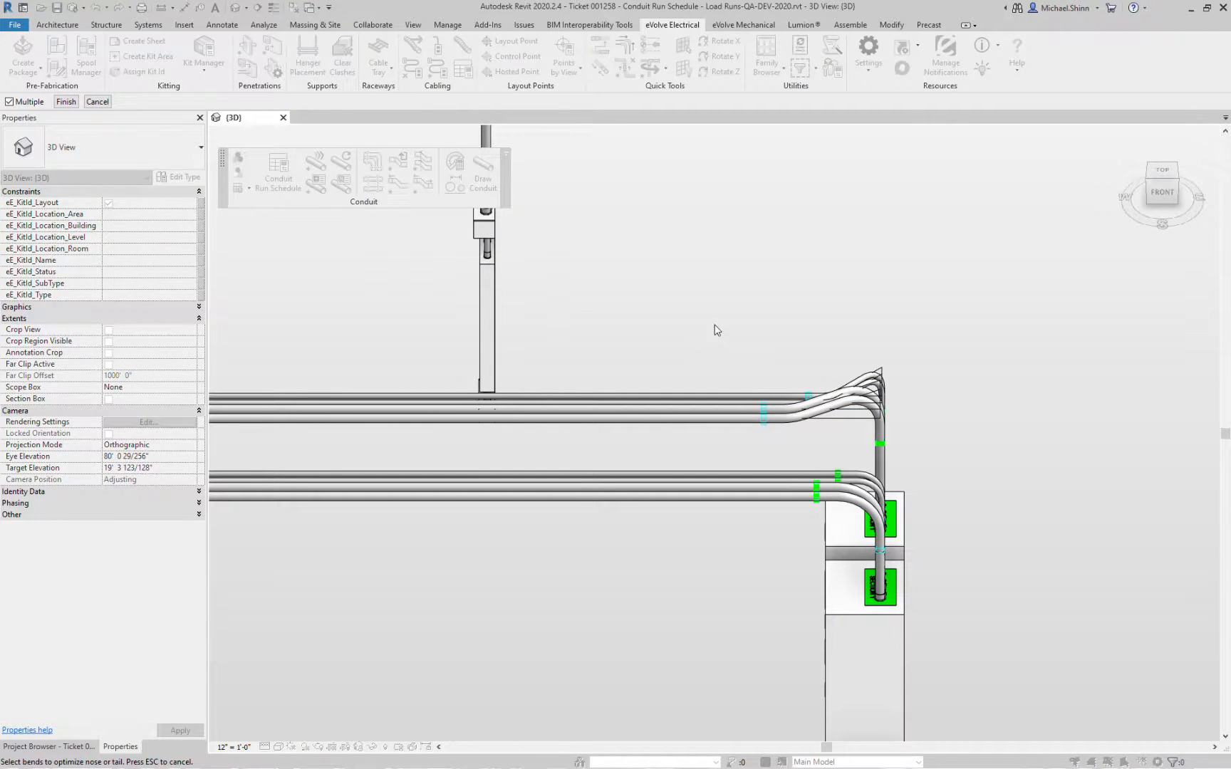
pyautogui.moveTo(684, 303); pyautogui.dragTo(994, 663)
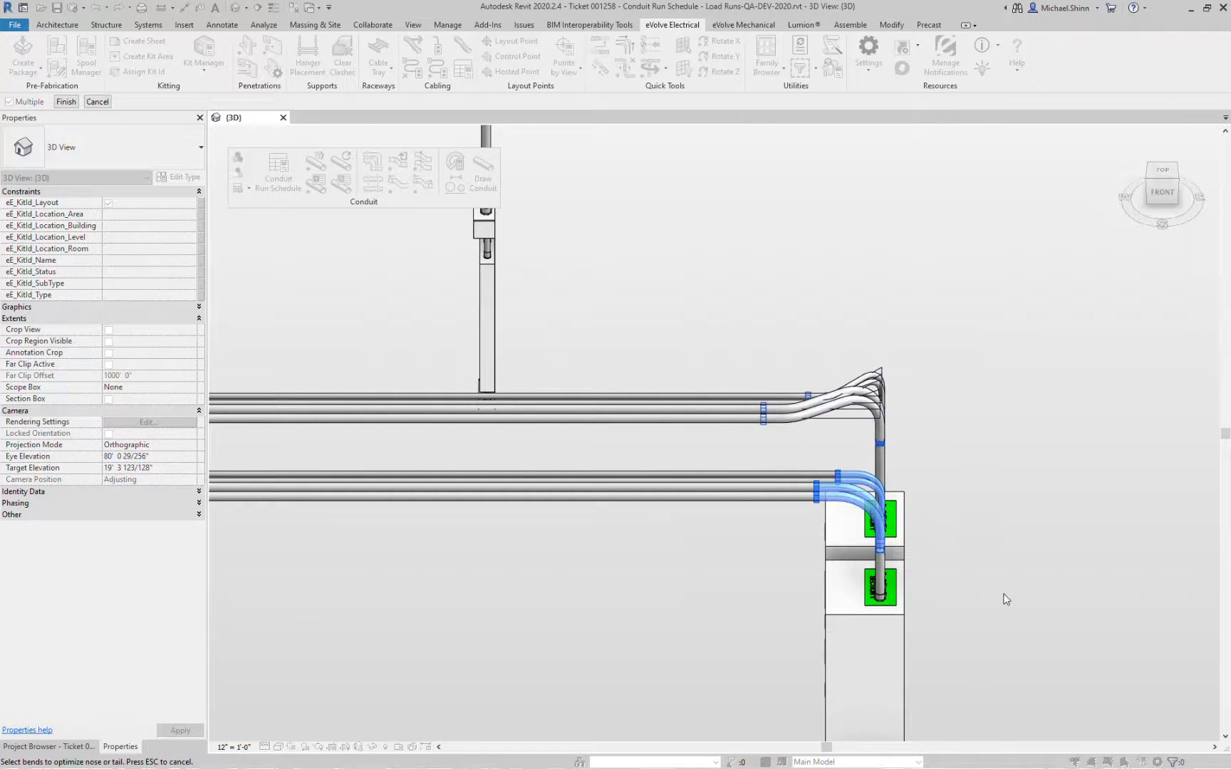
pyautogui.keyDown('shift'); pyautogui.moveTo(972, 580); pyautogui.dragTo(750, 468, button='middle'); pyautogui.keyUp('shift')
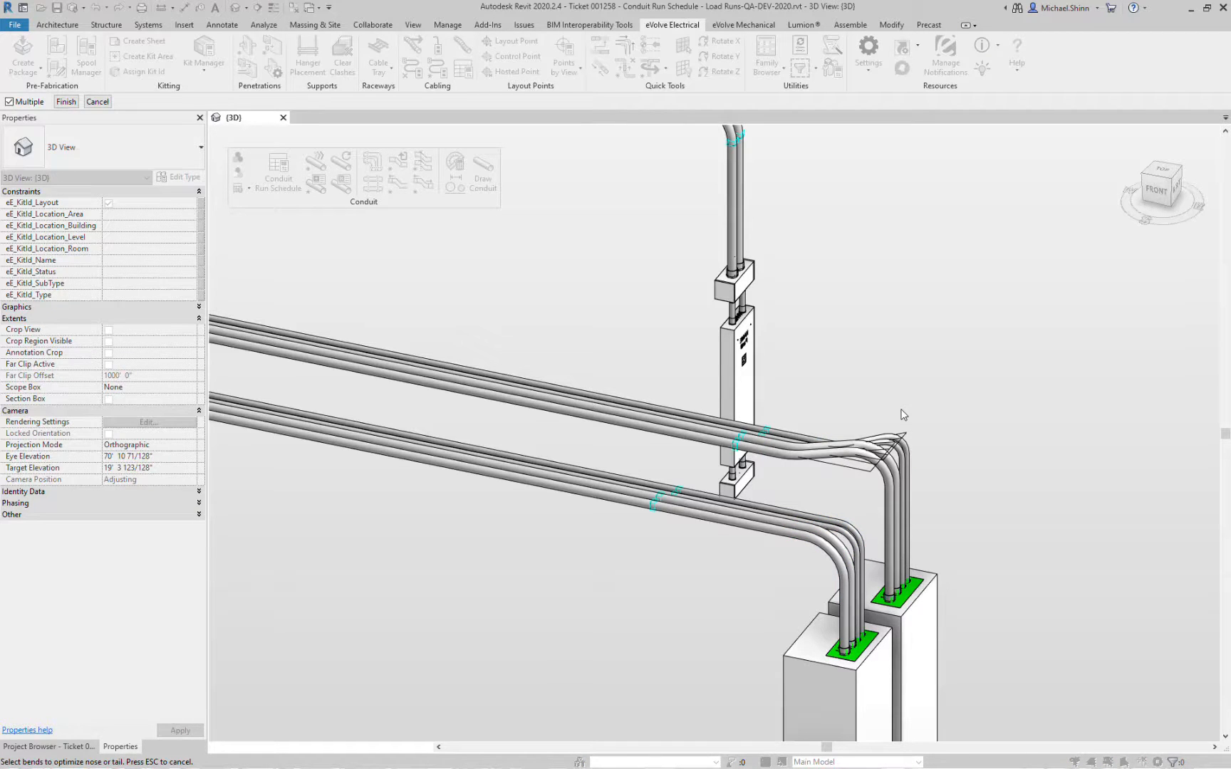
pyautogui.scroll(-5, 903, 414)
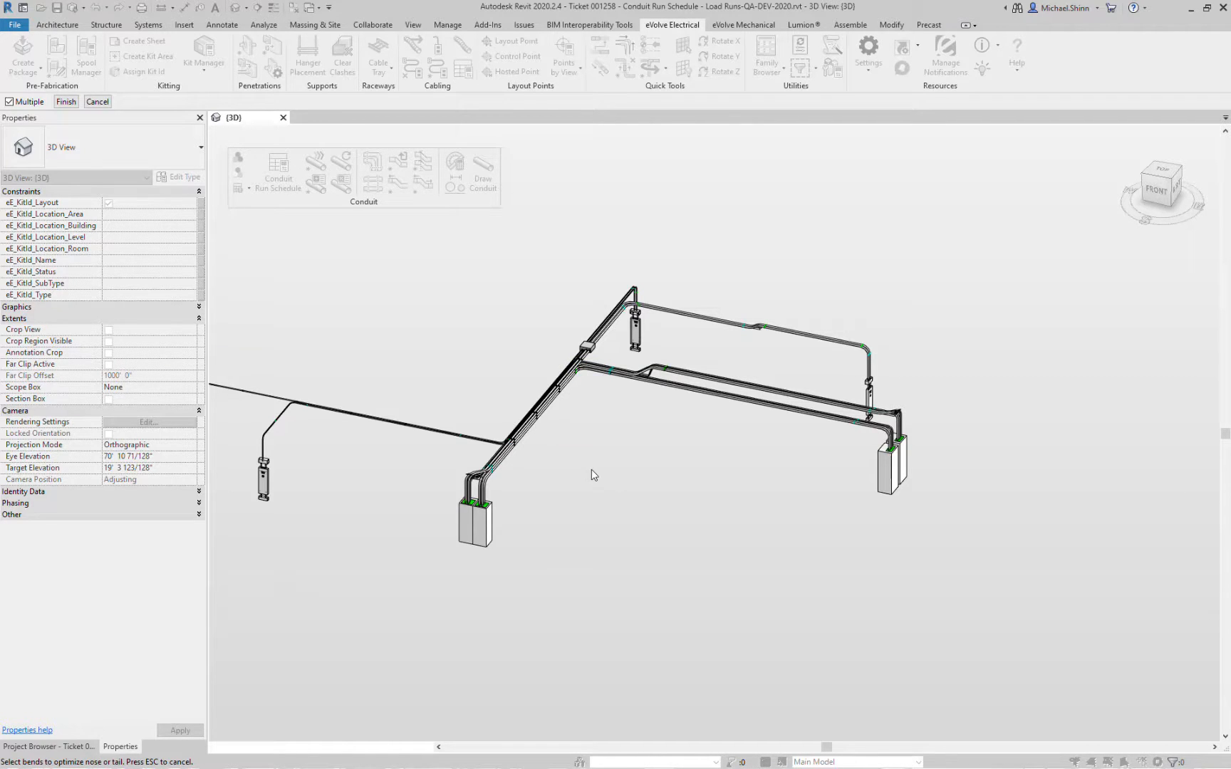
pyautogui.scroll(2, 940, 456)
pyautogui.scroll(2, 834, 388)
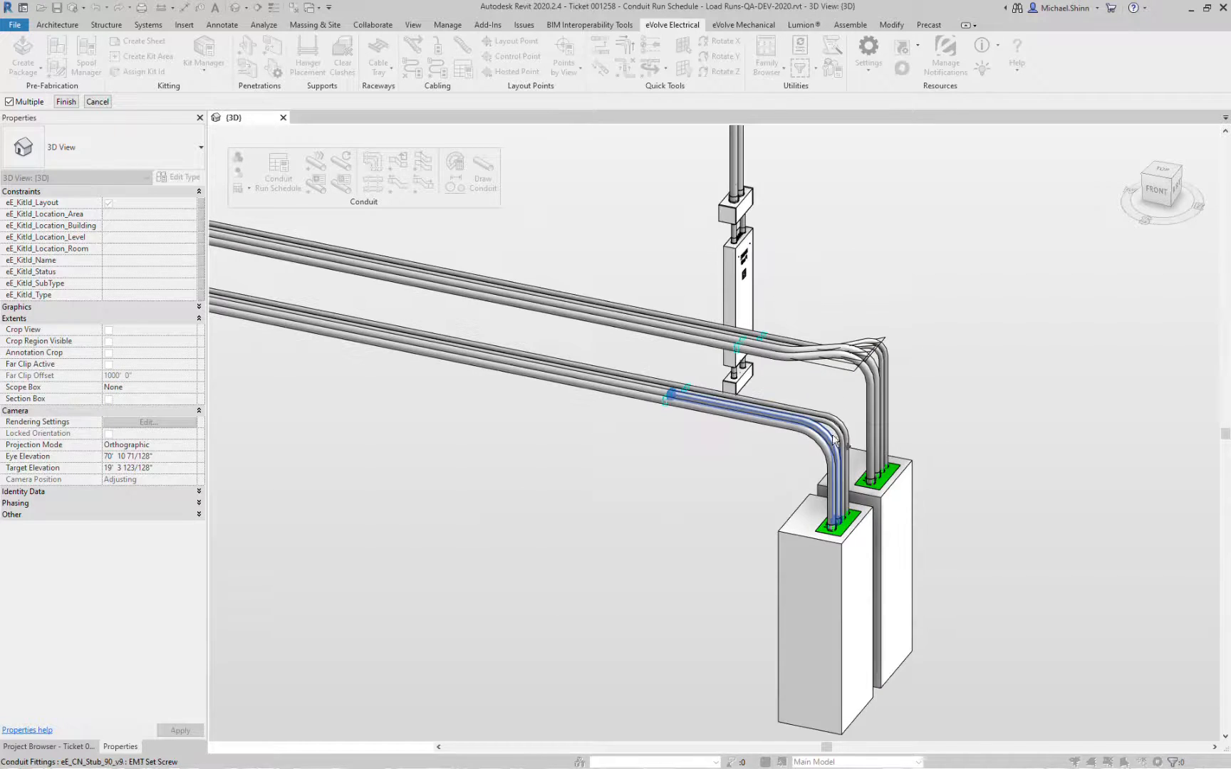
pyautogui.scroll(2, 754, 391)
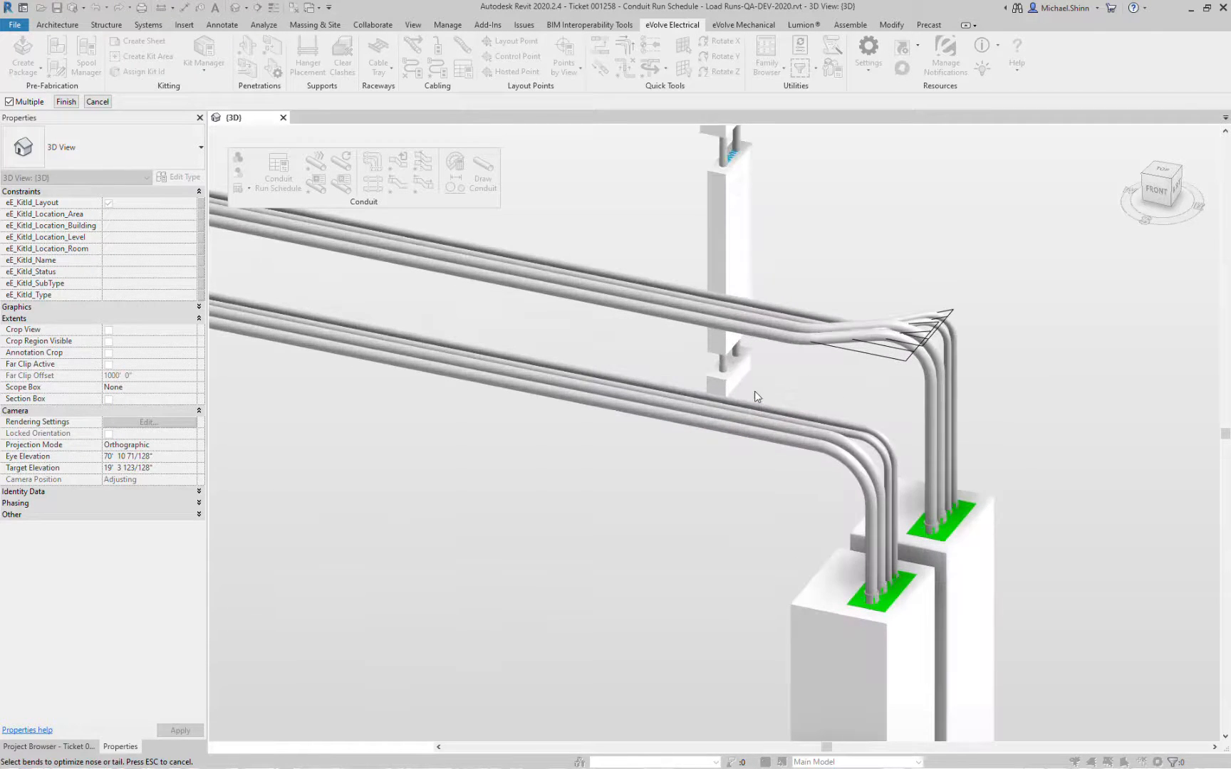
pyautogui.press('Escape')
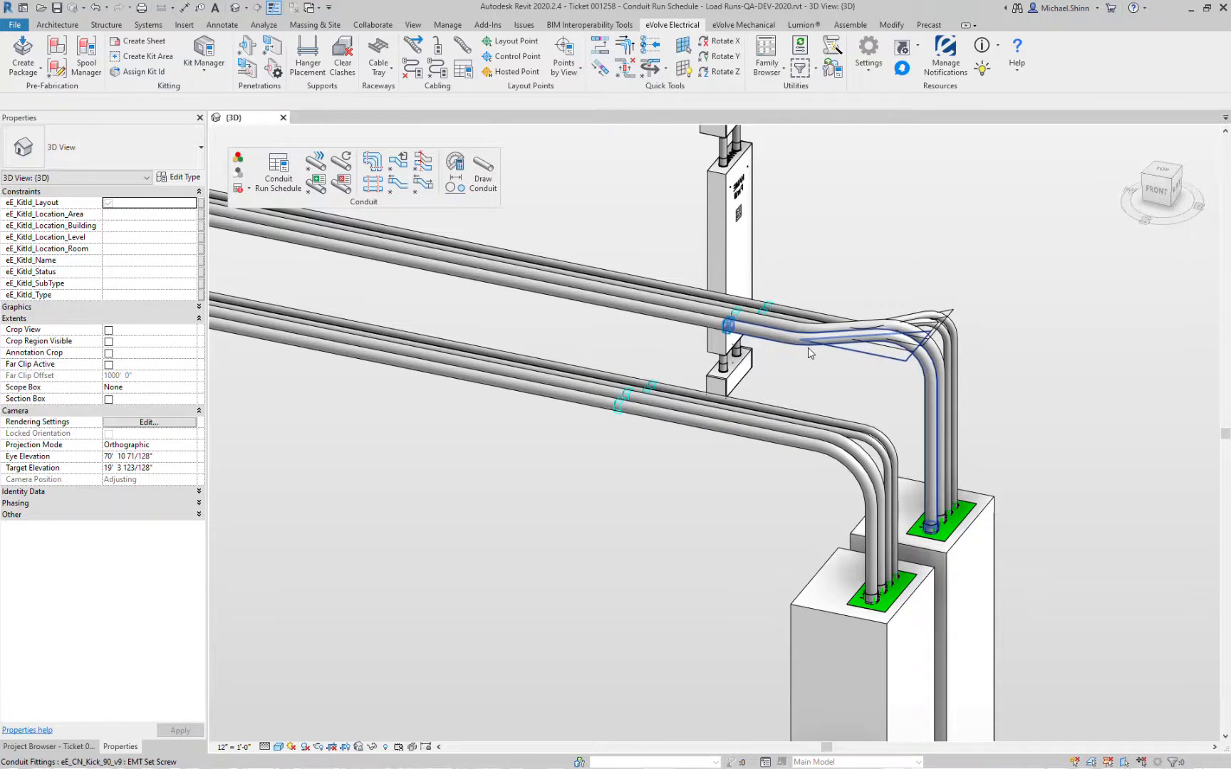
# Set Angle_Override to 30° for the two 2-inch kick bends in the upper rack, matching the 3-inch kicks
pyautogui.click(790, 329)
pyautogui.keyDown('shift'); pyautogui.moveTo(790, 329); pyautogui.dragTo(853, 554, button='middle'); pyautogui.keyUp('shift')
pyautogui.press('Escape')
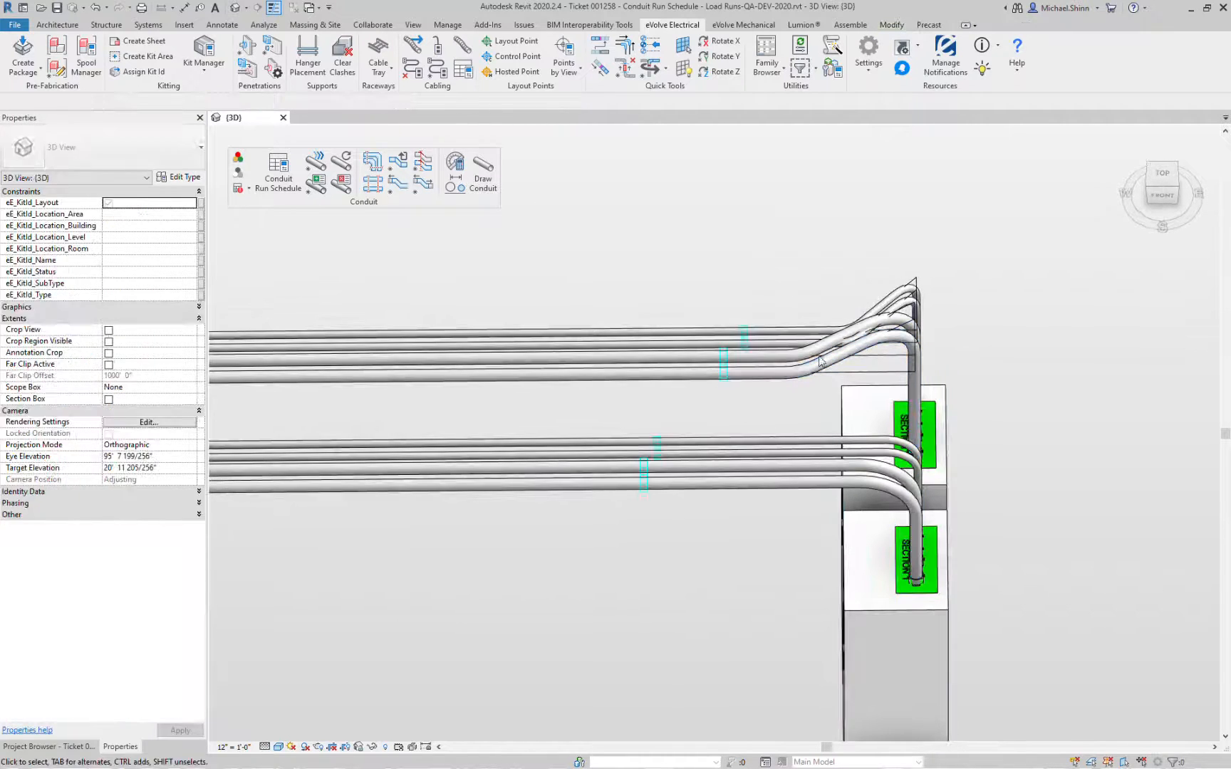
pyautogui.click(785, 340)
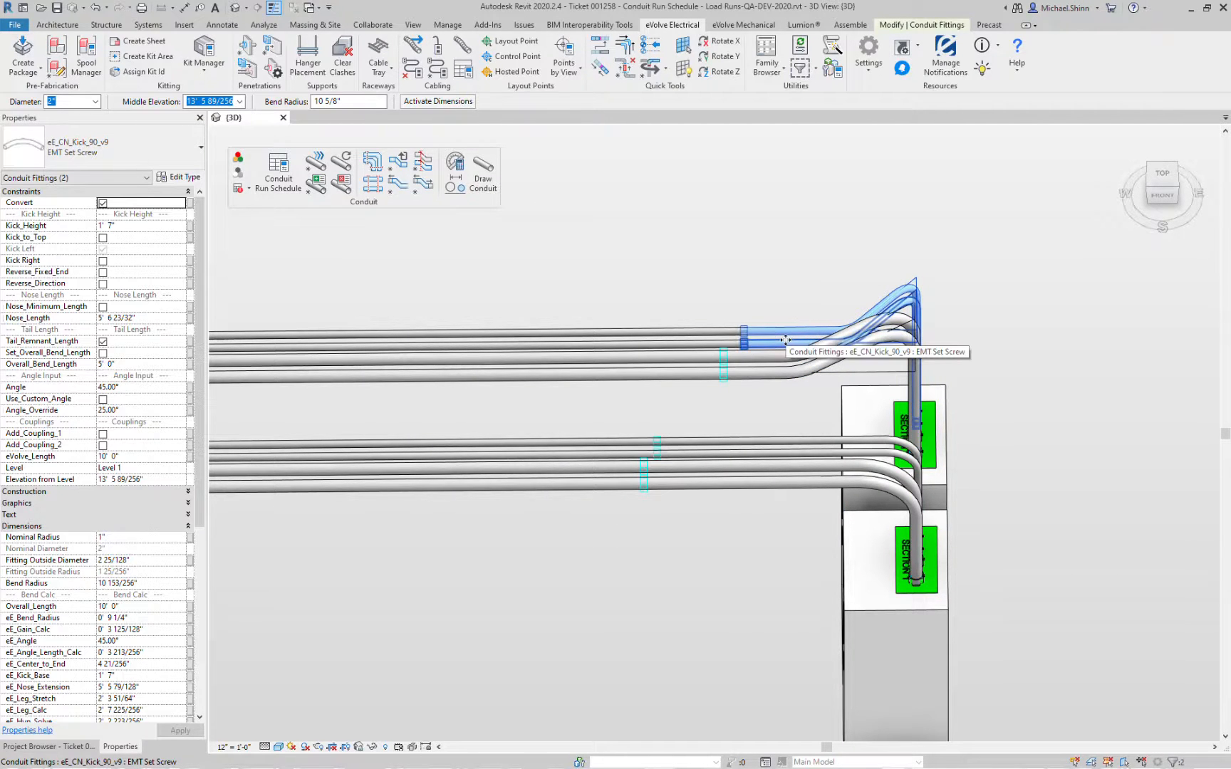
pyautogui.click(800, 372)
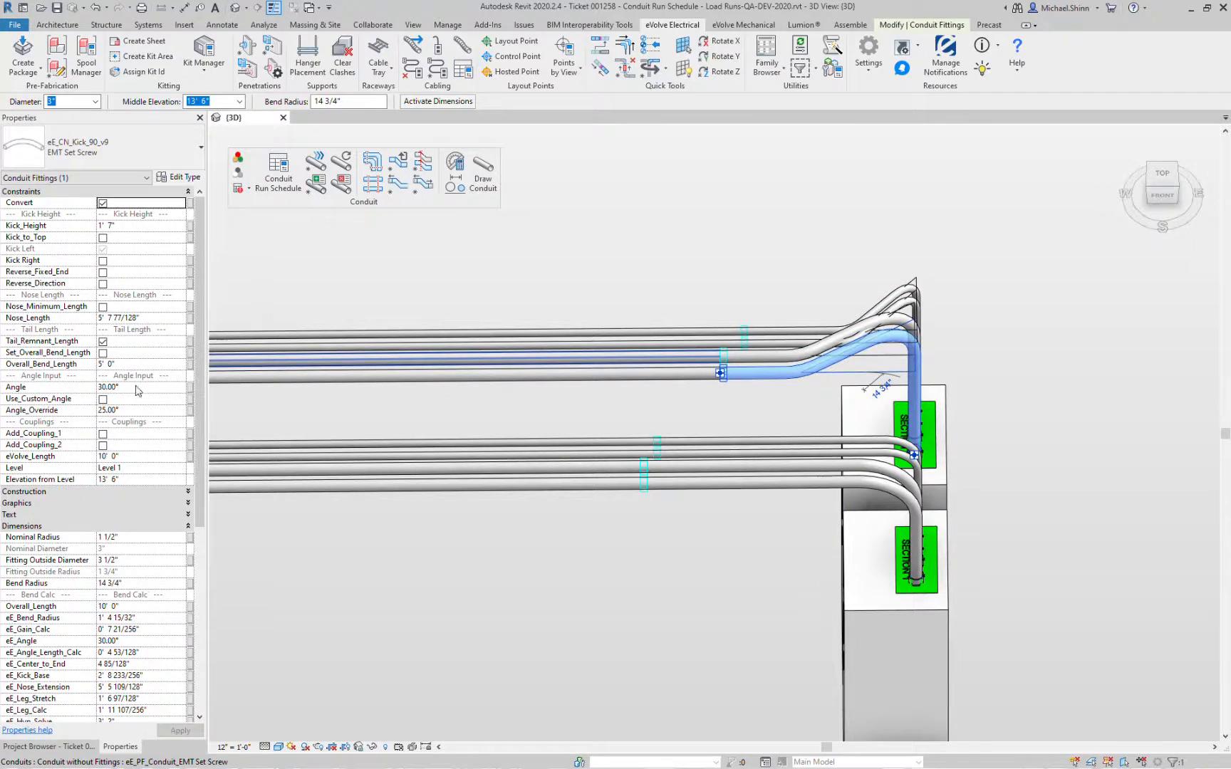
pyautogui.press('Escape')
pyautogui.click(770, 342)
pyautogui.keyDown('ctrl'); pyautogui.click(782, 330); pyautogui.keyUp('ctrl')
pyautogui.click(172, 411)
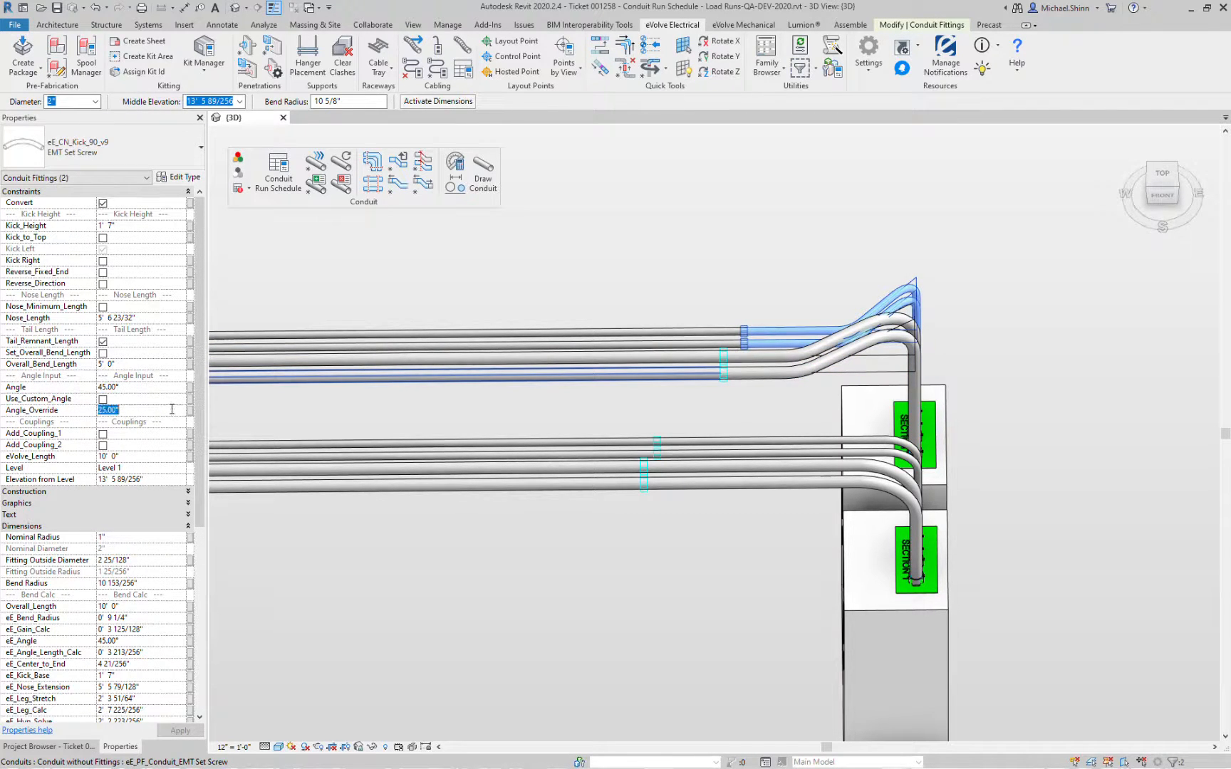
pyautogui.write('30')
pyautogui.click(652, 214)
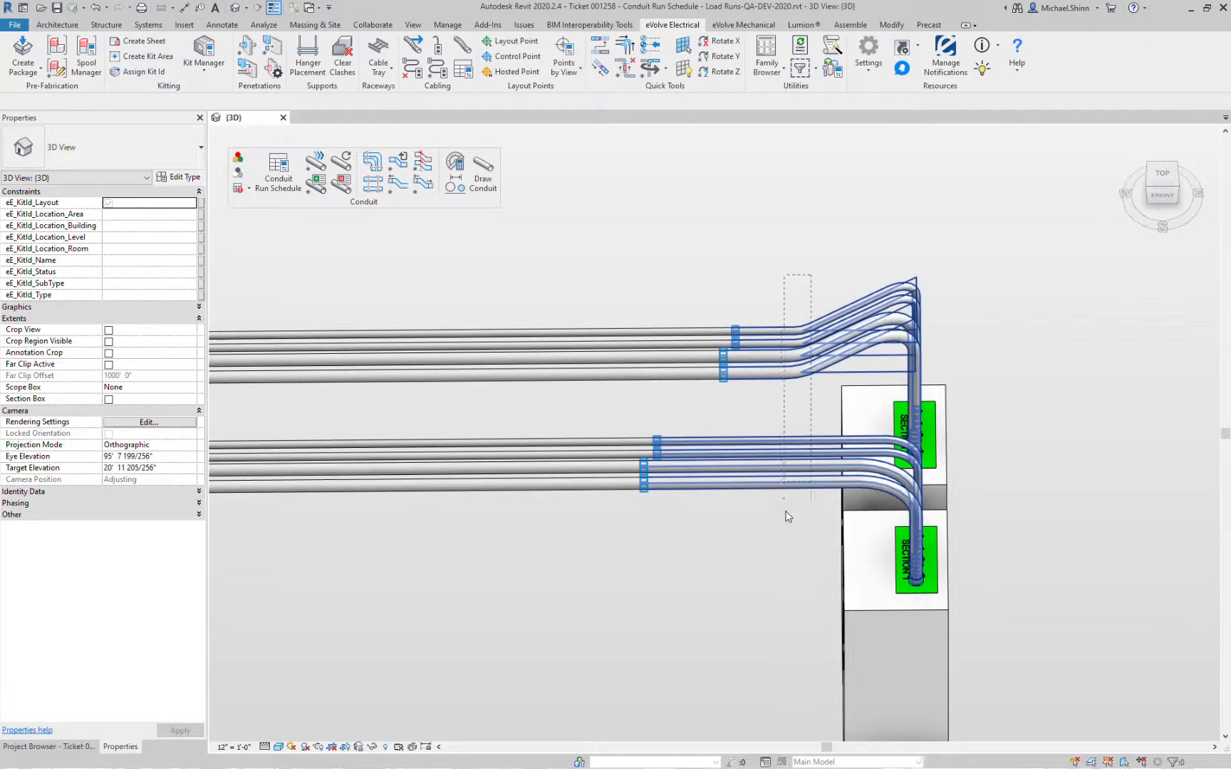
# Turn on Add_Coupling_2 for the four upper kick bends and the four lower 90° stub bends
pyautogui.click(799, 292)
pyautogui.click(103, 445)
pyautogui.moveTo(750, 413); pyautogui.dragTo(728, 505)
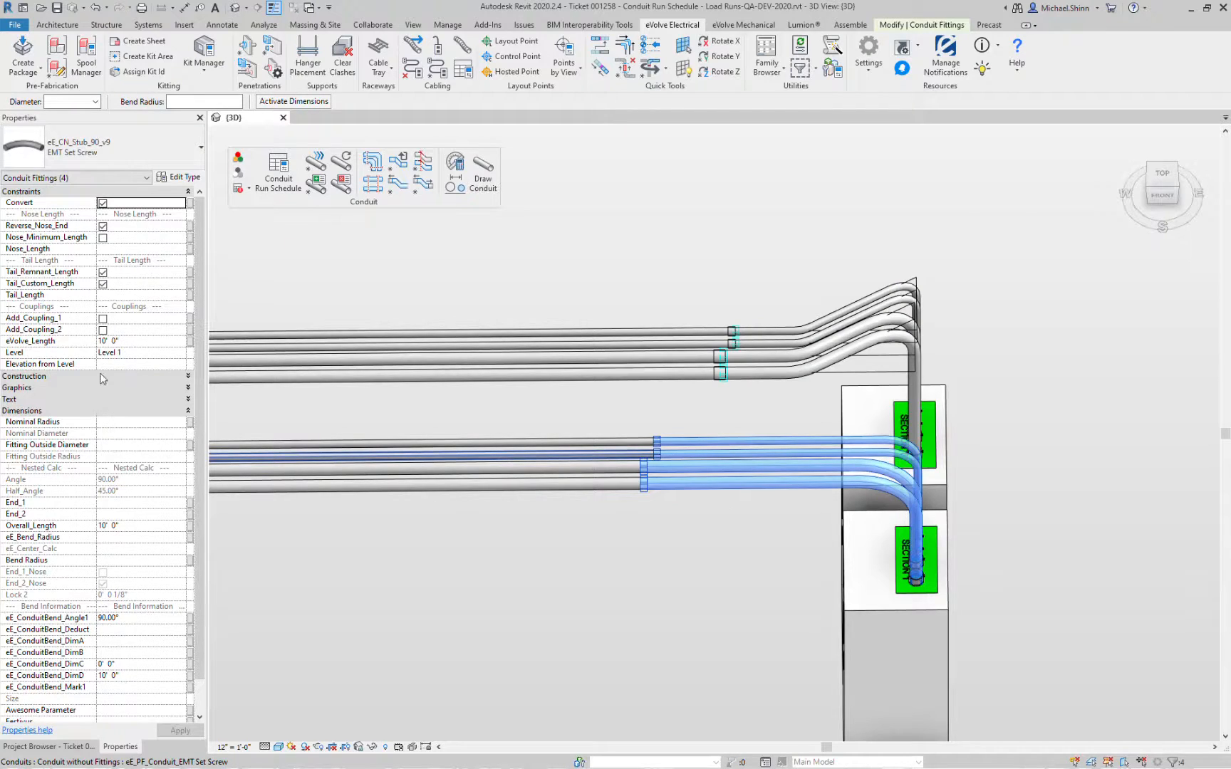
pyautogui.click(102, 330)
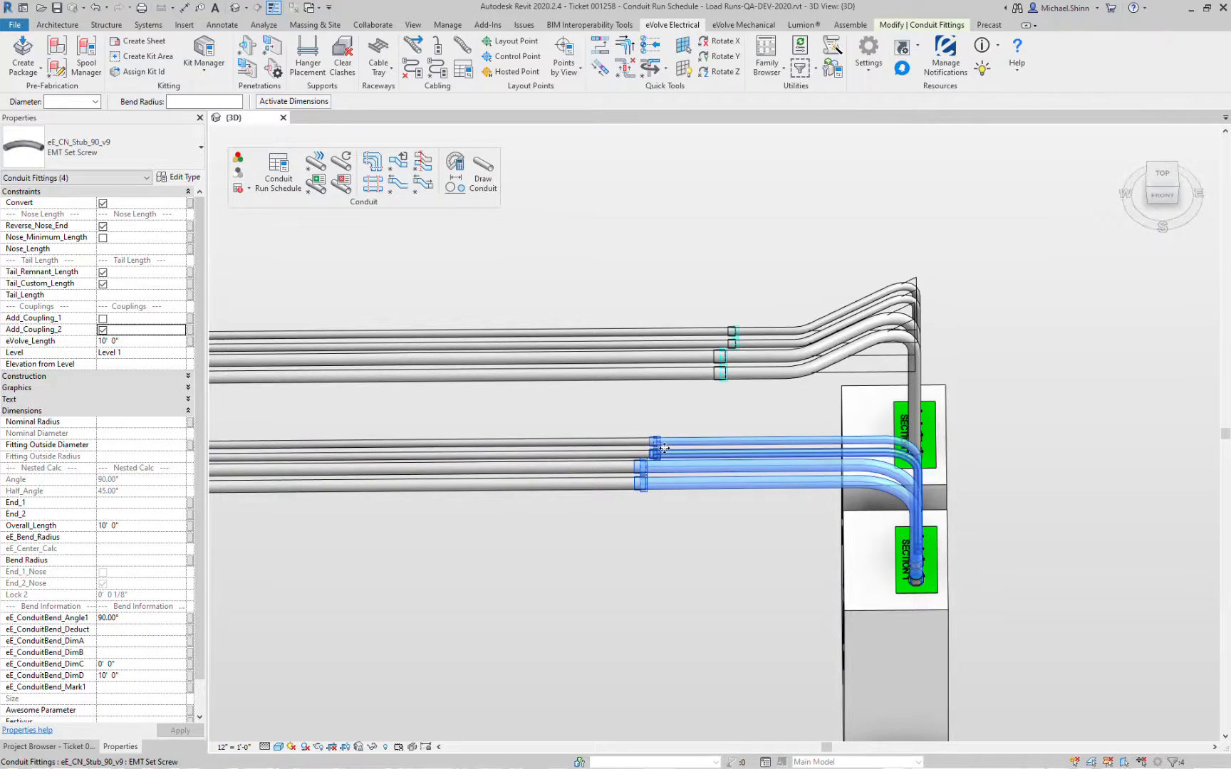
pyautogui.click(719, 506)
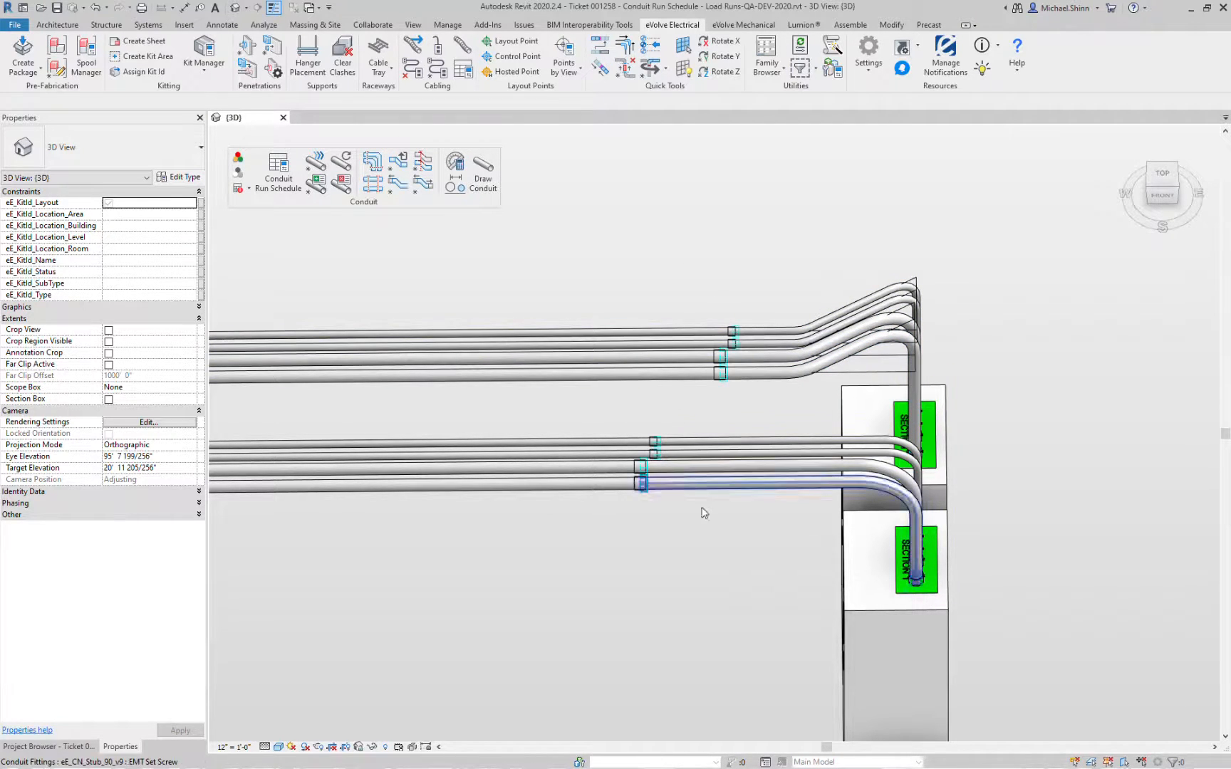
# Align the other kick and stub bend ends with the coupling end of the upper rack's outermost 2-inch kick bend
pyautogui.click(397, 197)
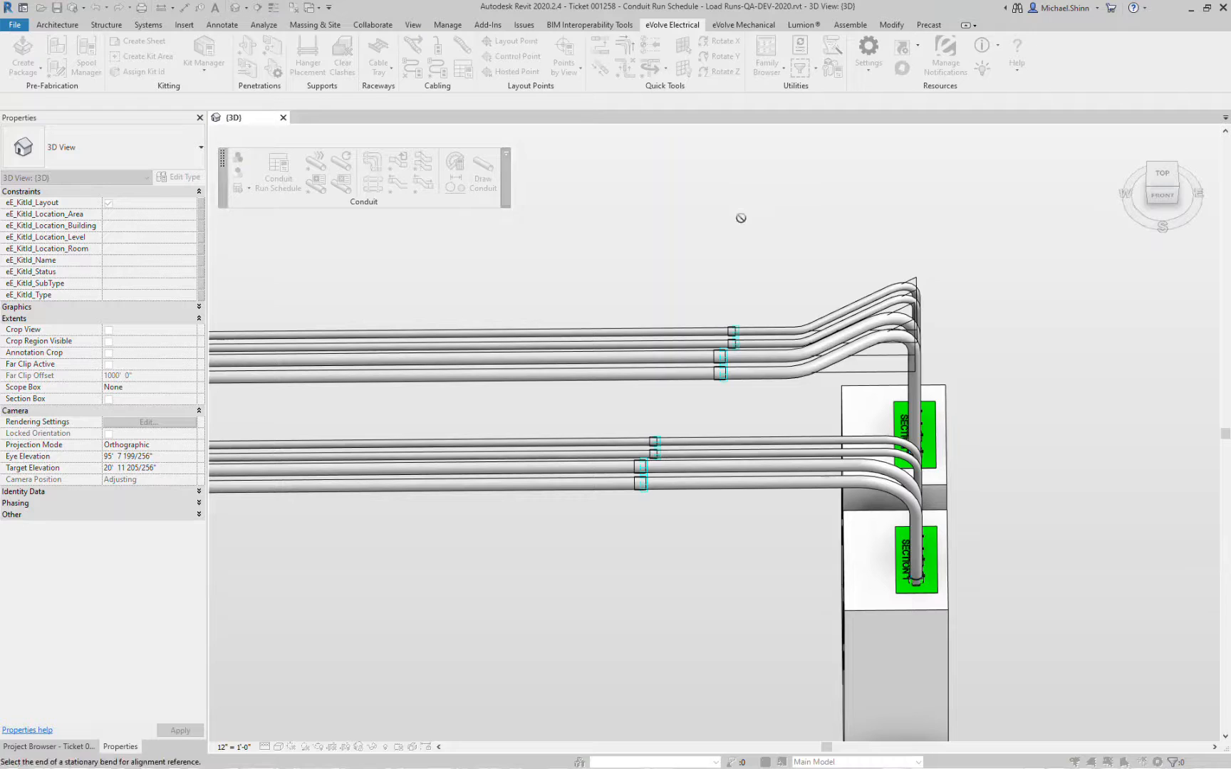
pyautogui.click(734, 333)
pyautogui.click(775, 470)
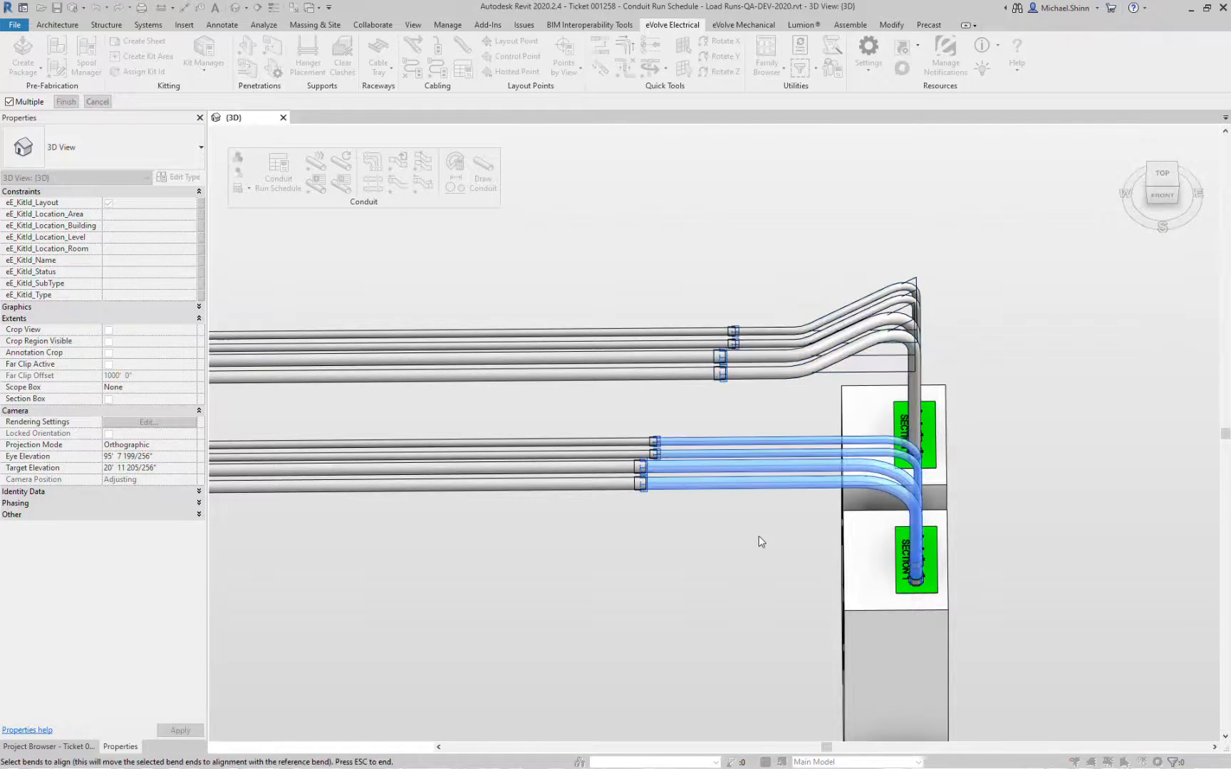
pyautogui.click(65, 102)
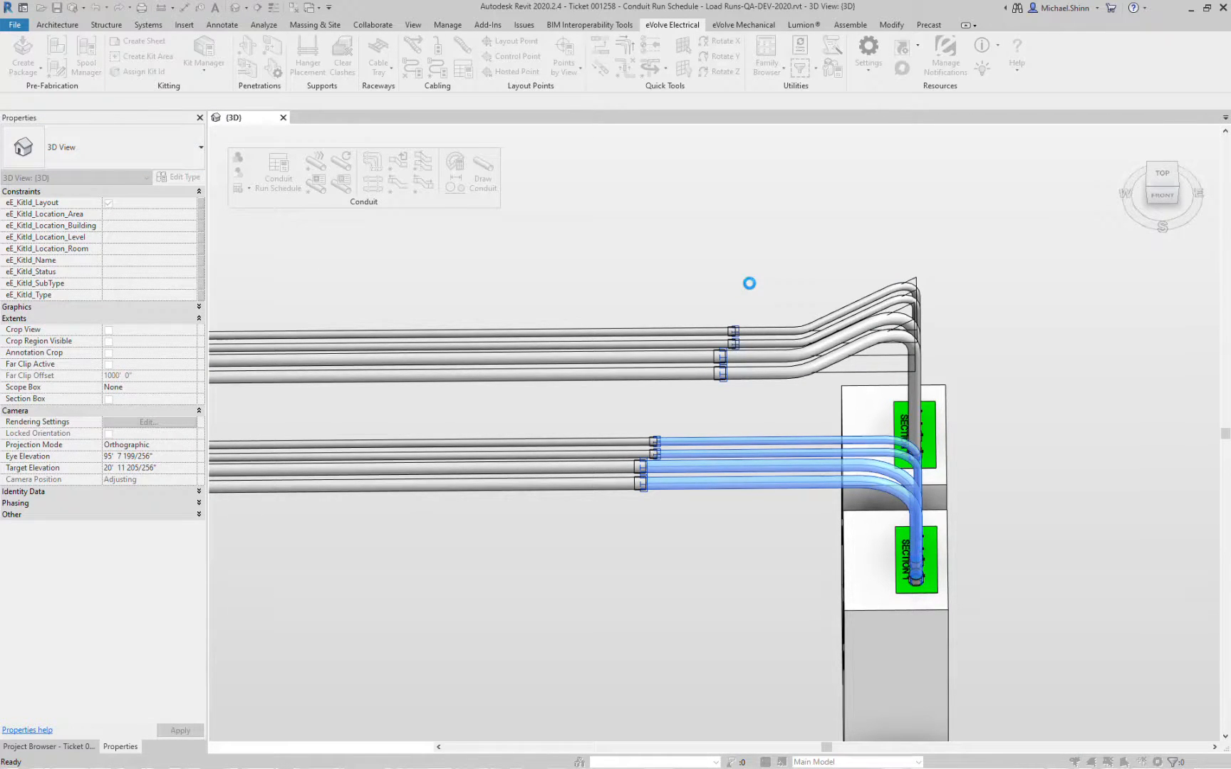
pyautogui.moveTo(804, 547); pyautogui.dragTo(785, 307)
pyautogui.keyDown('shift'); pyautogui.moveTo(782, 545); pyautogui.dragTo(995, 406, button='middle'); pyautogui.keyUp('shift')
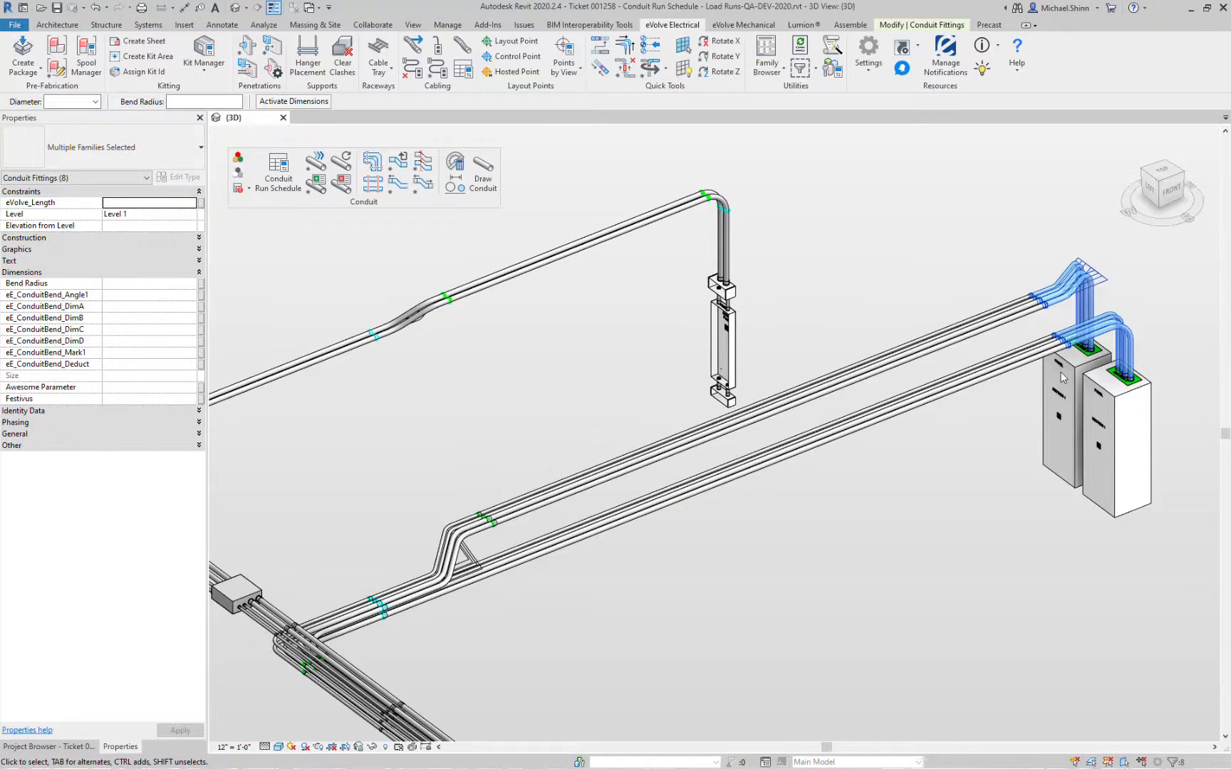
pyautogui.press('Escape')
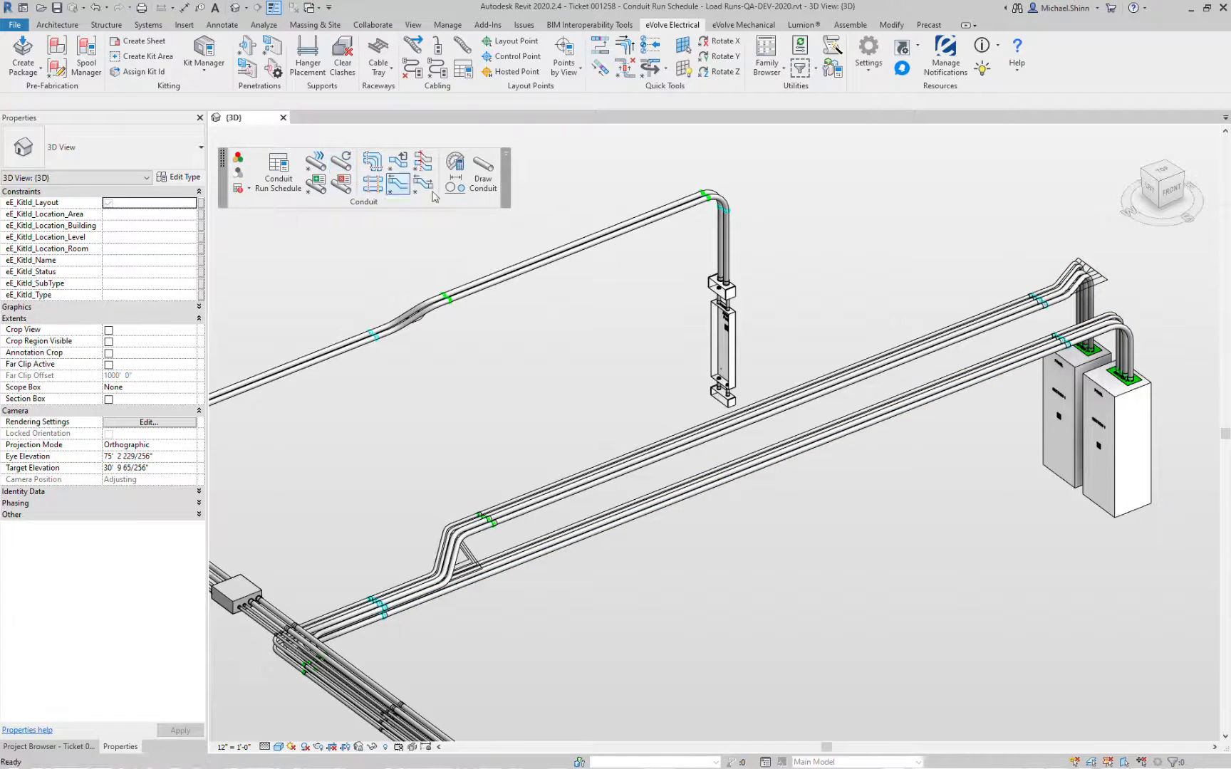
# Place couplings on the straight upper and lower rack runs by Change of Direction, with 10'-0" spacing and 6" minimum length
pyautogui.click(372, 183)
pyautogui.click(910, 335)
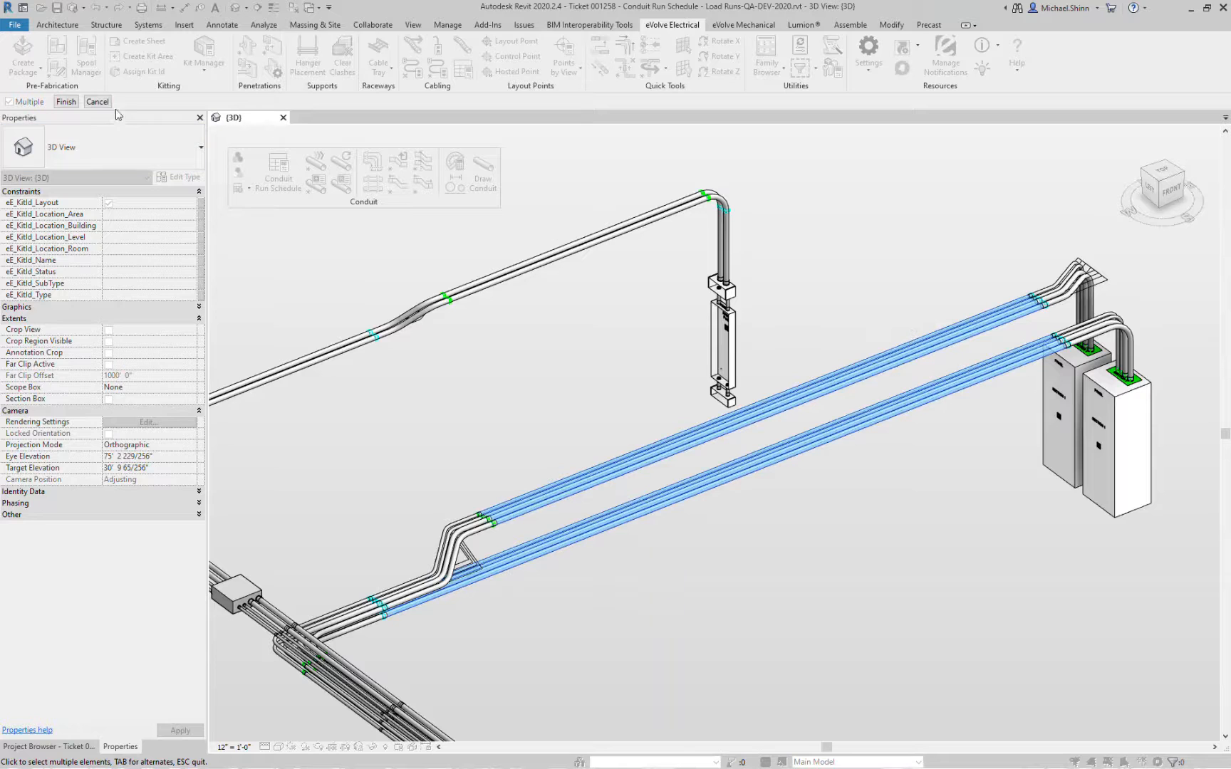
pyautogui.click(65, 102)
pyautogui.click(570, 348)
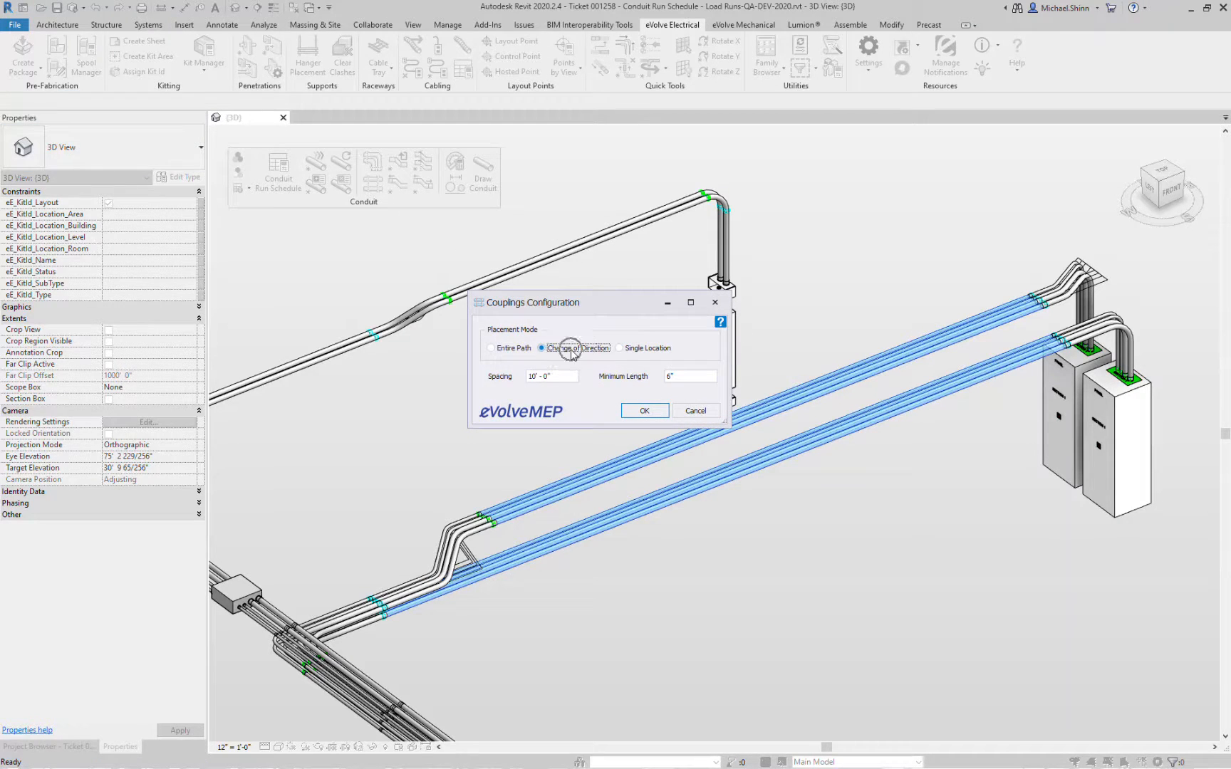
pyautogui.click(645, 410)
pyautogui.click(469, 608)
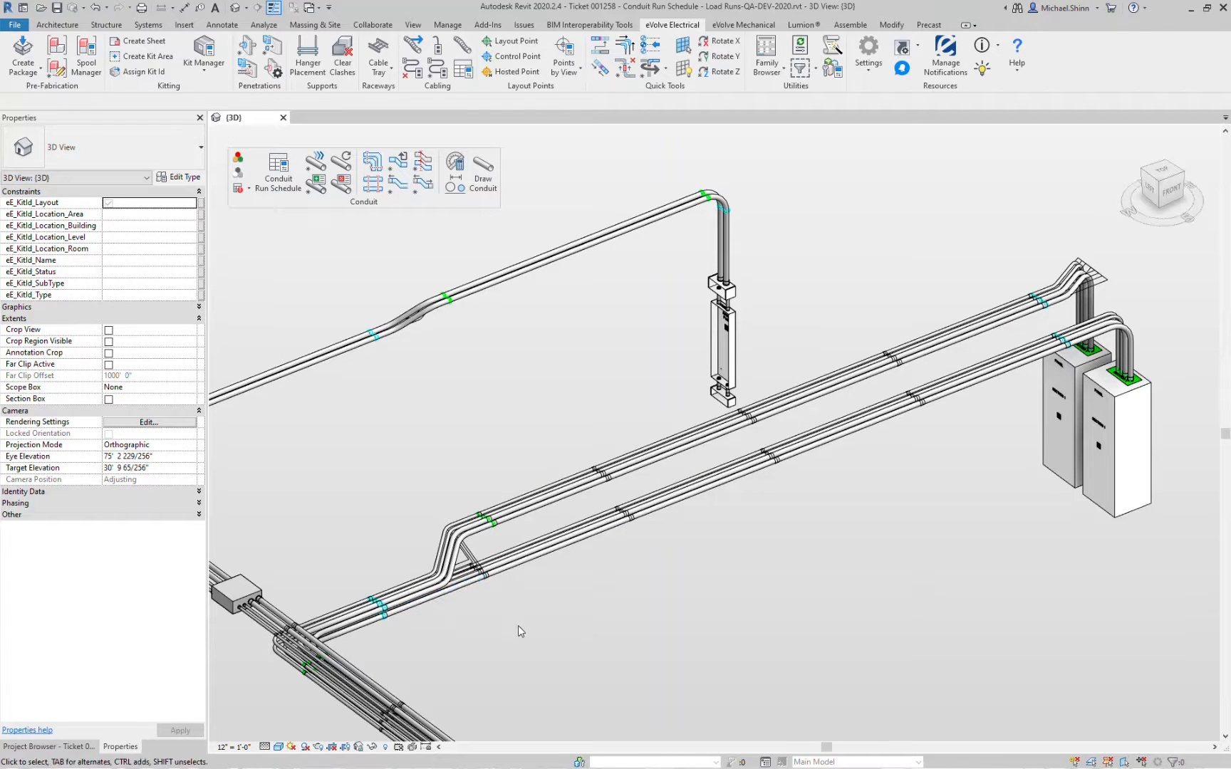
pyautogui.keyDown('shift'); pyautogui.moveTo(782, 563); pyautogui.dragTo(855, 496, button='middle'); pyautogui.keyUp('shift')
pyautogui.moveTo(608, 326); pyautogui.dragTo(603, 378)
pyautogui.click(599, 427)
pyautogui.moveTo(484, 444); pyautogui.dragTo(476, 422)
pyautogui.click(529, 497)
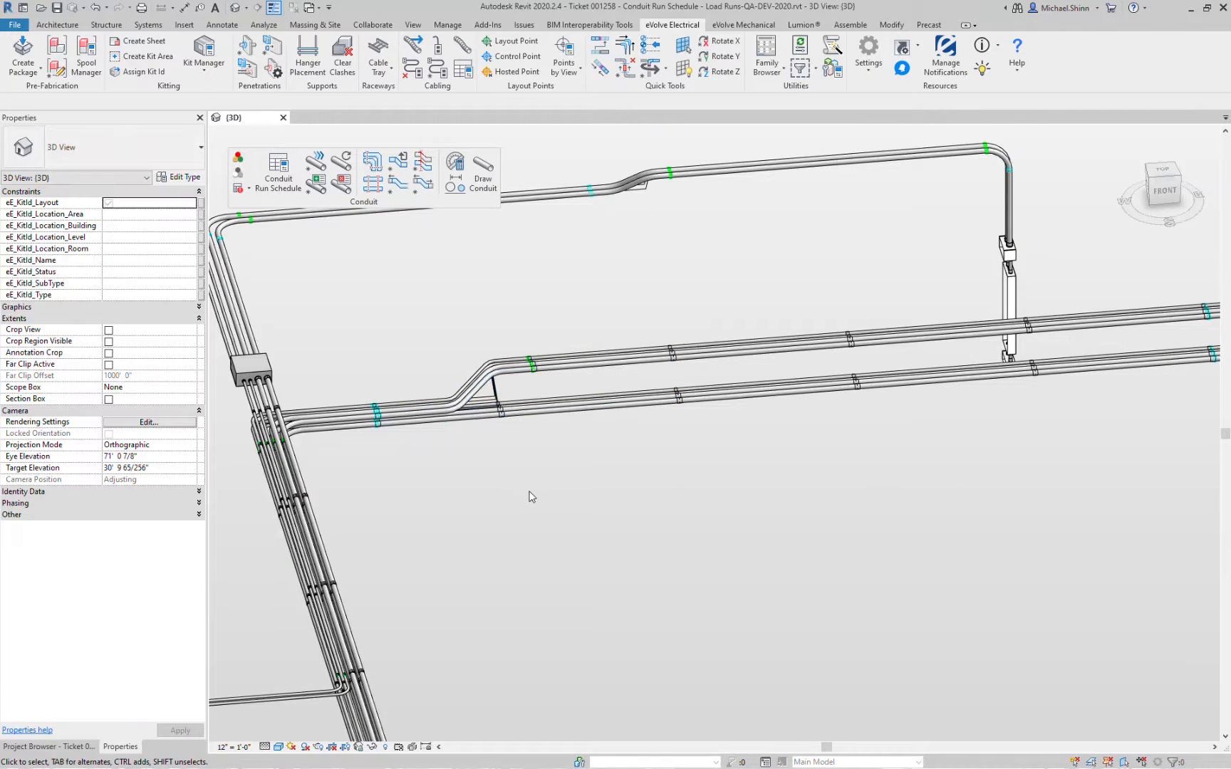
# Optimize the two small 90° bends dropping into the wall-mounted panel beyond the junction box
pyautogui.scroll(-3, 529, 496)
pyautogui.keyDown('shift'); pyautogui.moveTo(529, 497); pyautogui.dragTo(760, 475, button='middle'); pyautogui.keyUp('shift')
pyautogui.scroll(4, 416, 397)
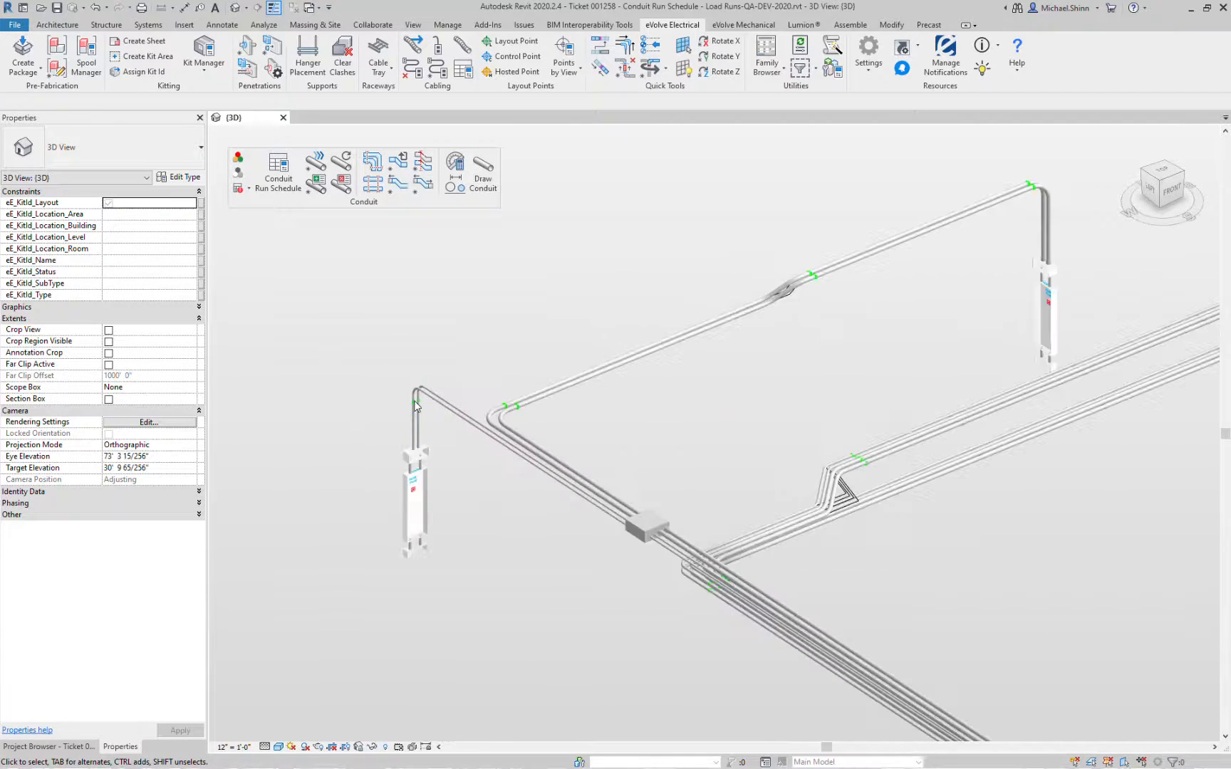
pyautogui.click(423, 184)
pyautogui.moveTo(391, 345); pyautogui.dragTo(467, 429)
pyautogui.click(65, 102)
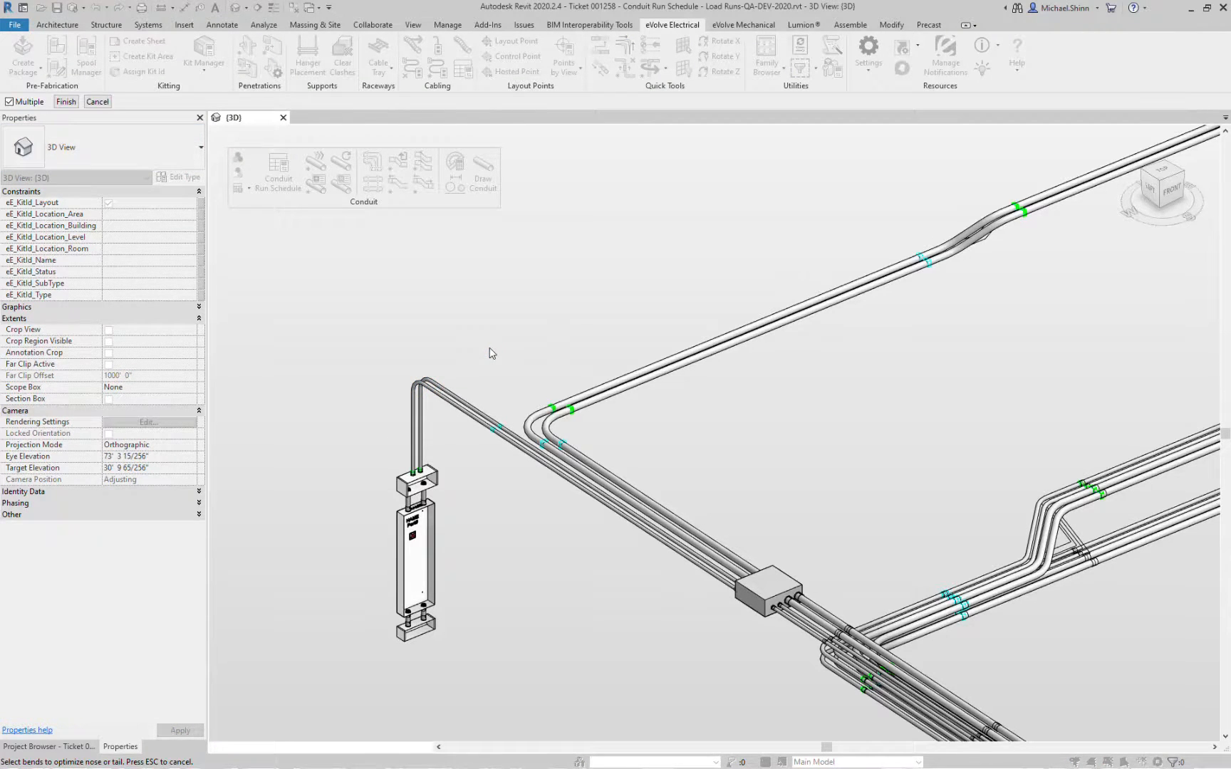
pyautogui.scroll(3, 436, 404)
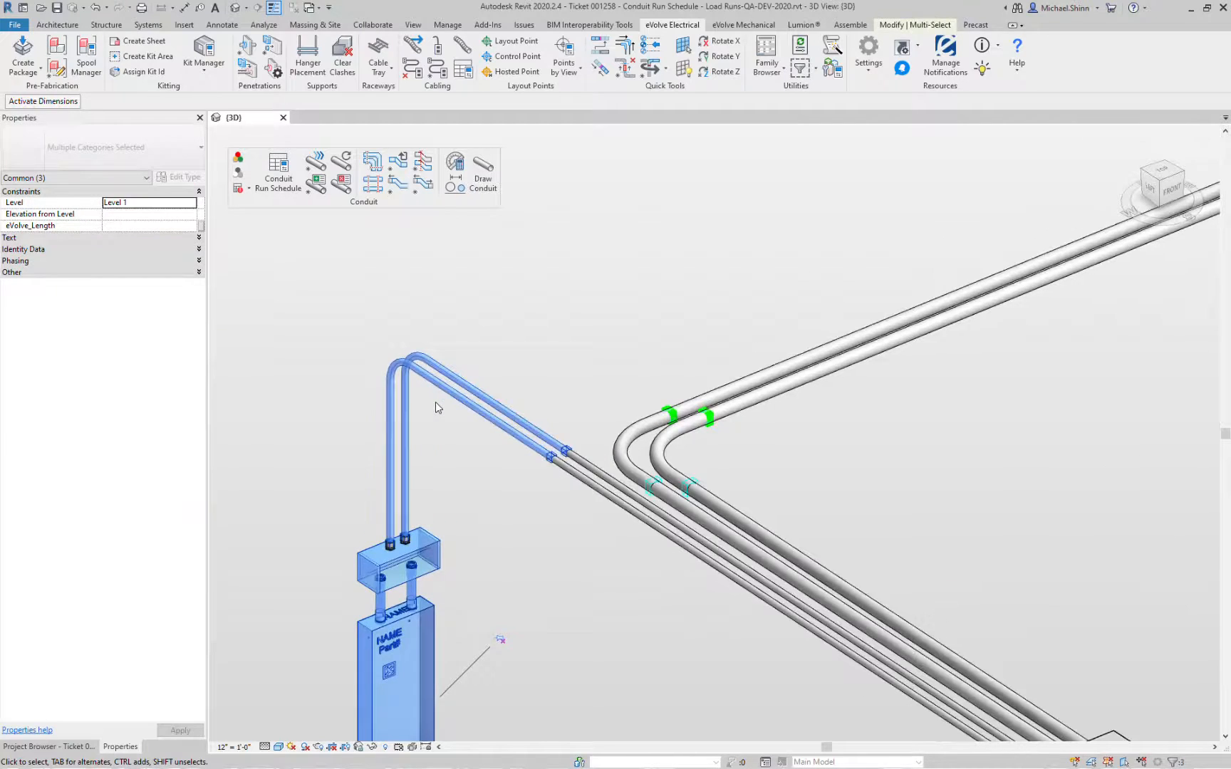
pyautogui.click(436, 404)
# Optimize the two 3-inch 90° bends where the paired conduits turn beyond the junction box
pyautogui.moveTo(558, 321); pyautogui.dragTo(721, 507)
pyautogui.click(63, 105)
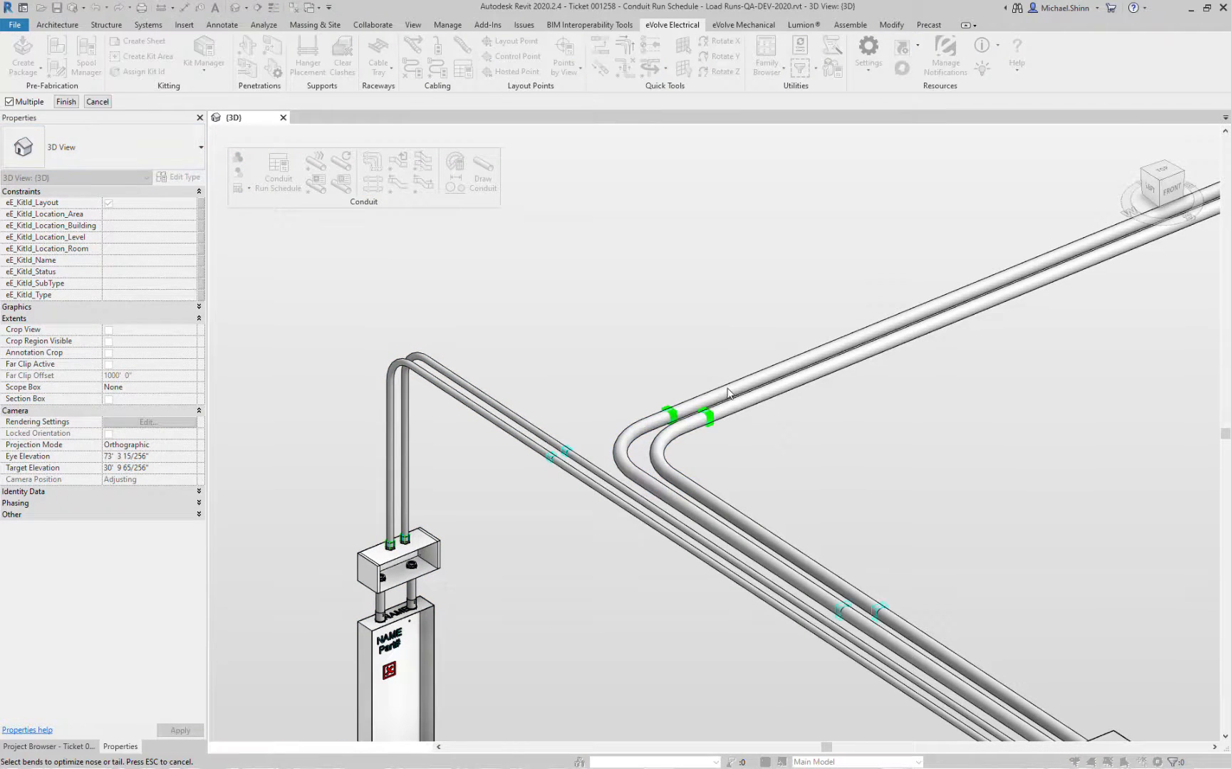
pyautogui.scroll(-4, 763, 406)
pyautogui.scroll(2, 752, 398)
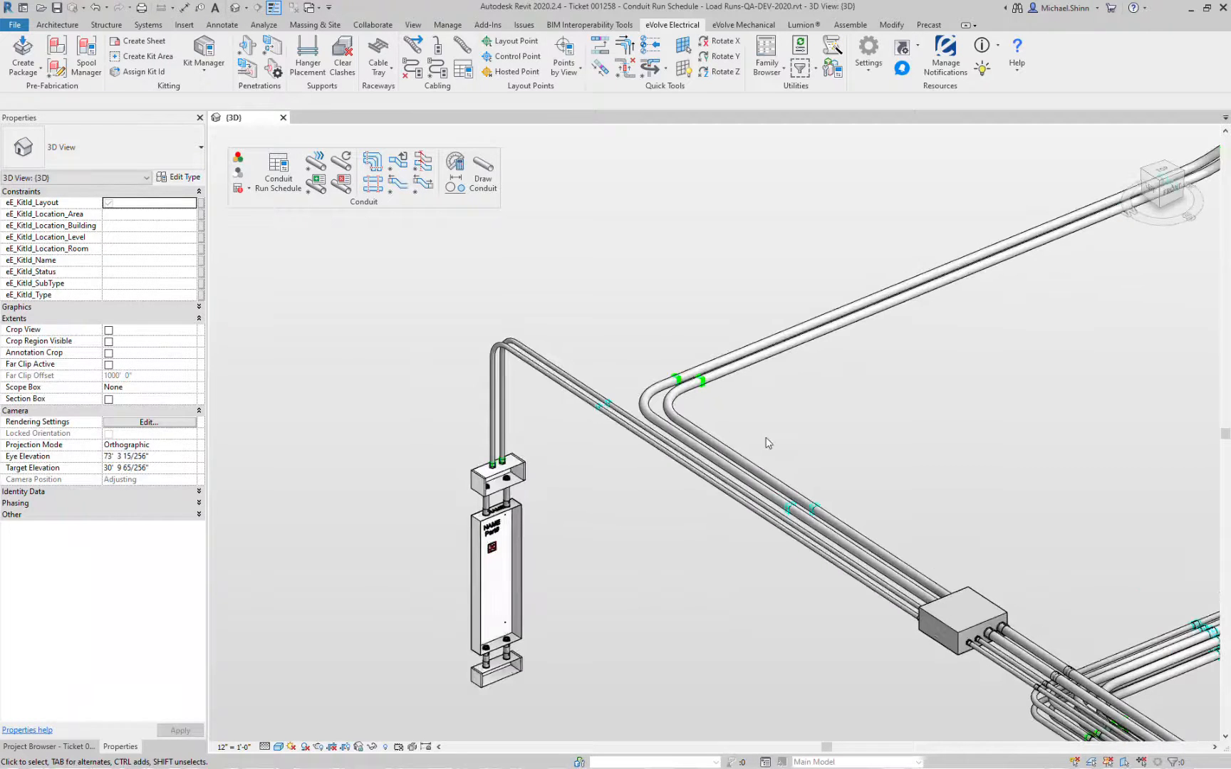
# Turn on Reverse_Nose_End for the two optimized 3-inch 90° stub bends
pyautogui.click(680, 415)
pyautogui.keyDown('ctrl'); pyautogui.click(680, 415); pyautogui.keyUp('ctrl')
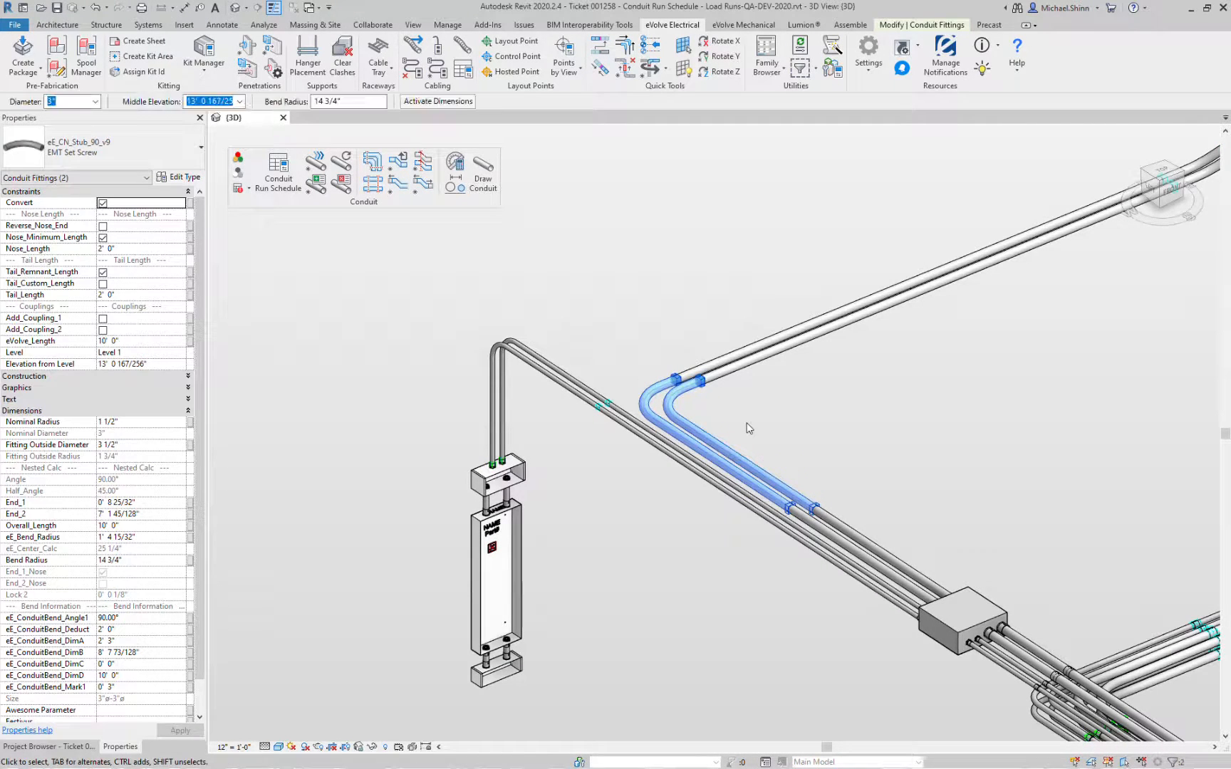
pyautogui.scroll(2, 709, 490)
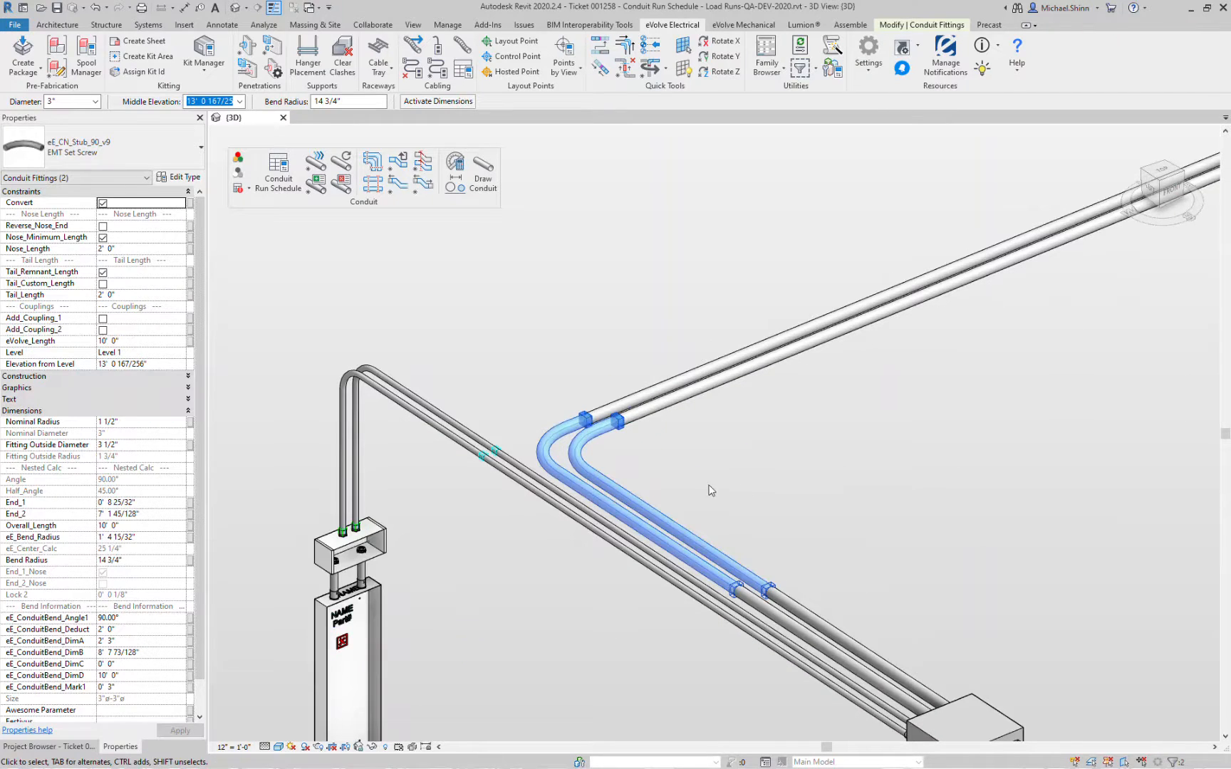
pyautogui.click(103, 226)
pyautogui.keyDown('shift'); pyautogui.moveTo(552, 400); pyautogui.dragTo(698, 440, button='middle'); pyautogui.keyUp('shift')
pyautogui.click(713, 422)
pyautogui.scroll(1, 749, 444)
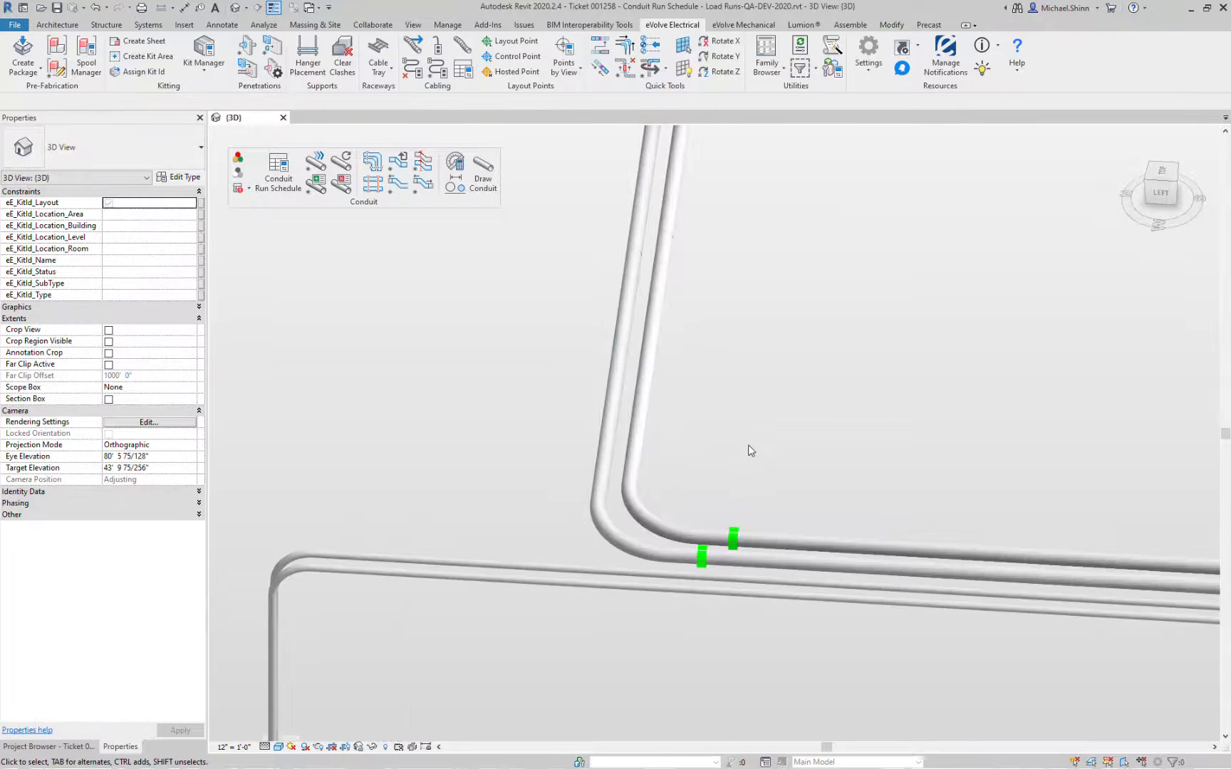
# Align both ends of the paired 3-inch 90° stub bends with each other using the align bends tool
pyautogui.click(375, 164)
pyautogui.click(690, 558)
pyautogui.click(74, 106)
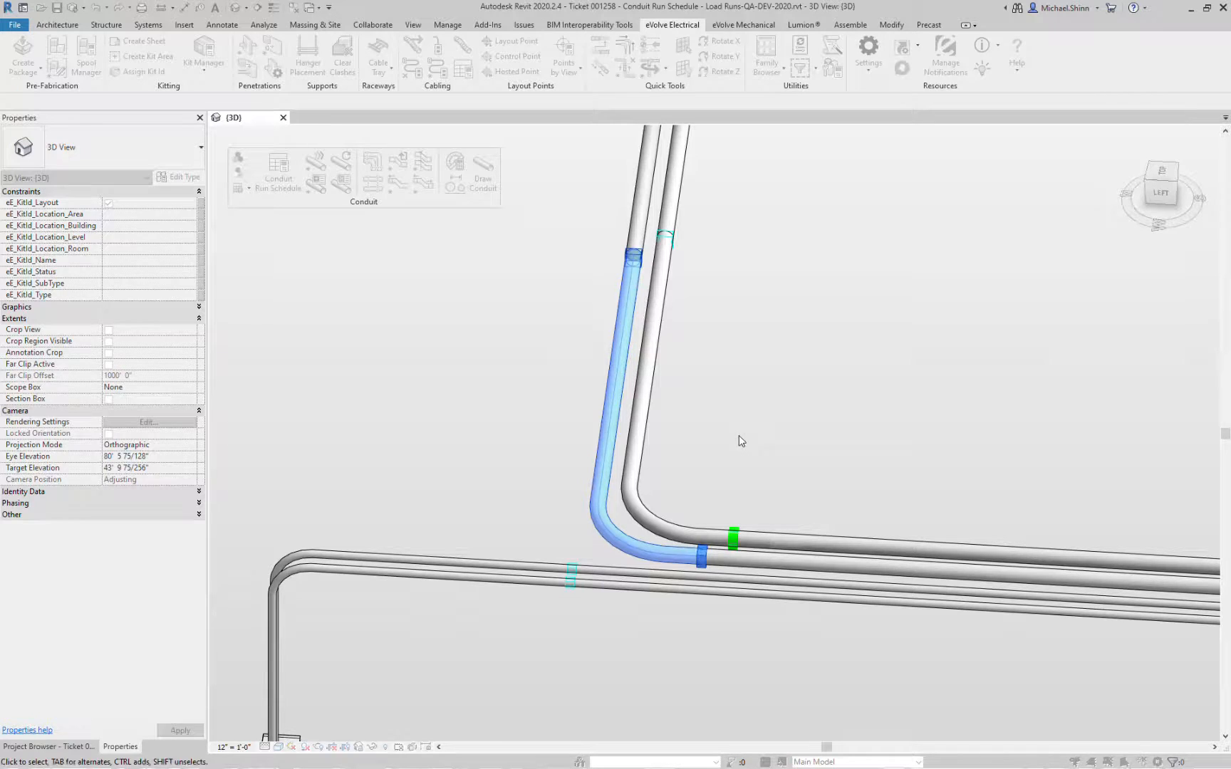
pyautogui.click(374, 168)
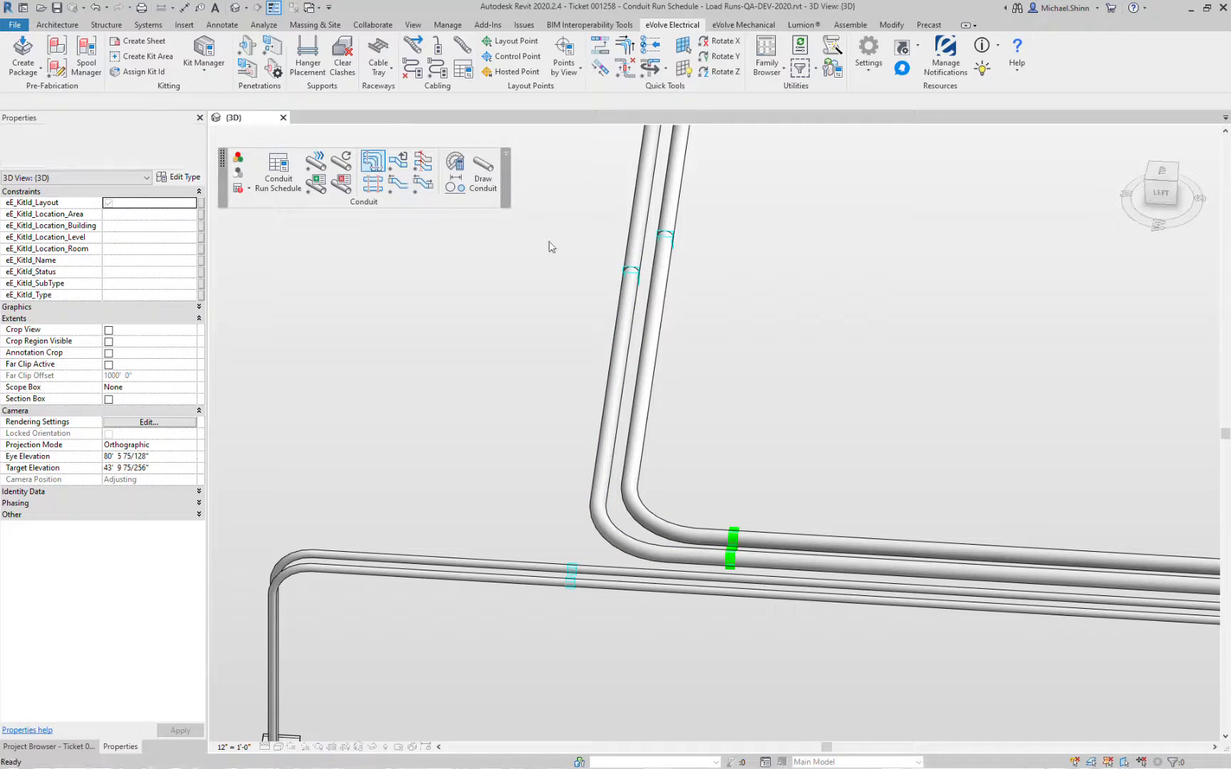
pyautogui.click(661, 300)
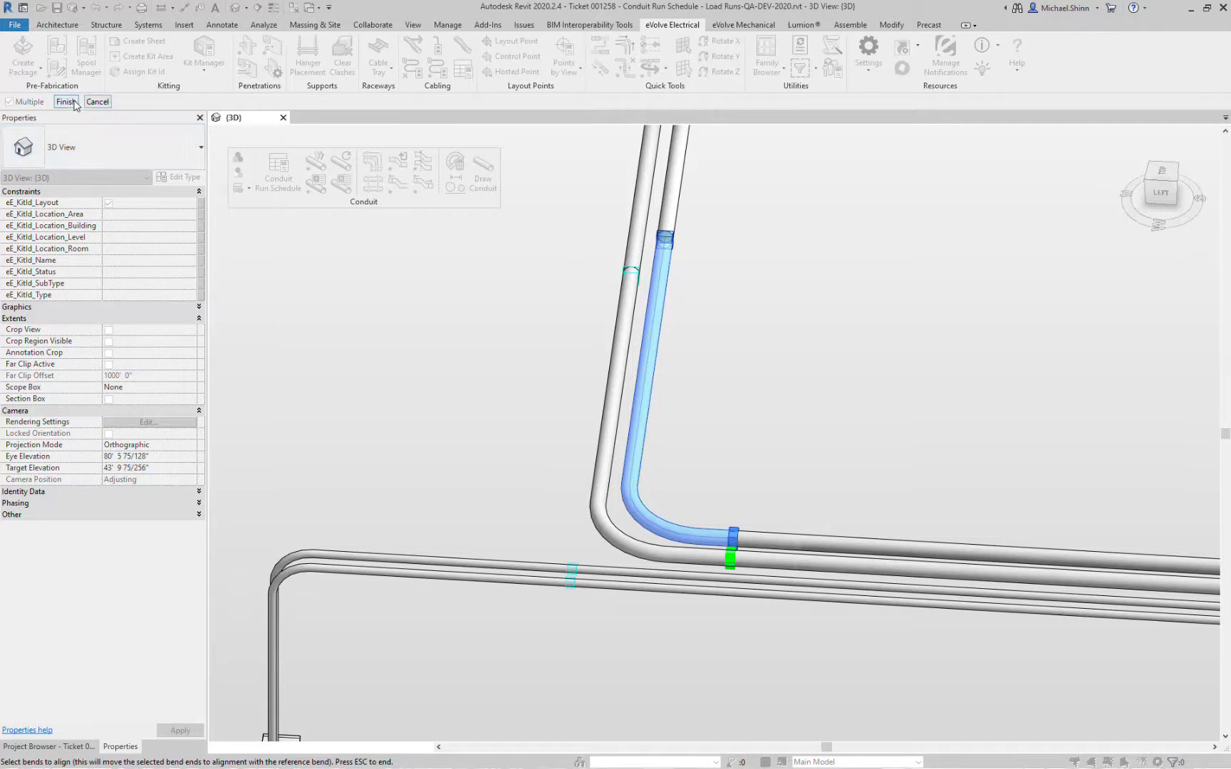
# Turn on Add_Coupling_1 for the two 3-inch 90° bends and Add_Coupling_2 for the two small 1 1/2-inch 90° bends
pyautogui.moveTo(717, 394); pyautogui.dragTo(501, 405)
pyautogui.click(103, 319)
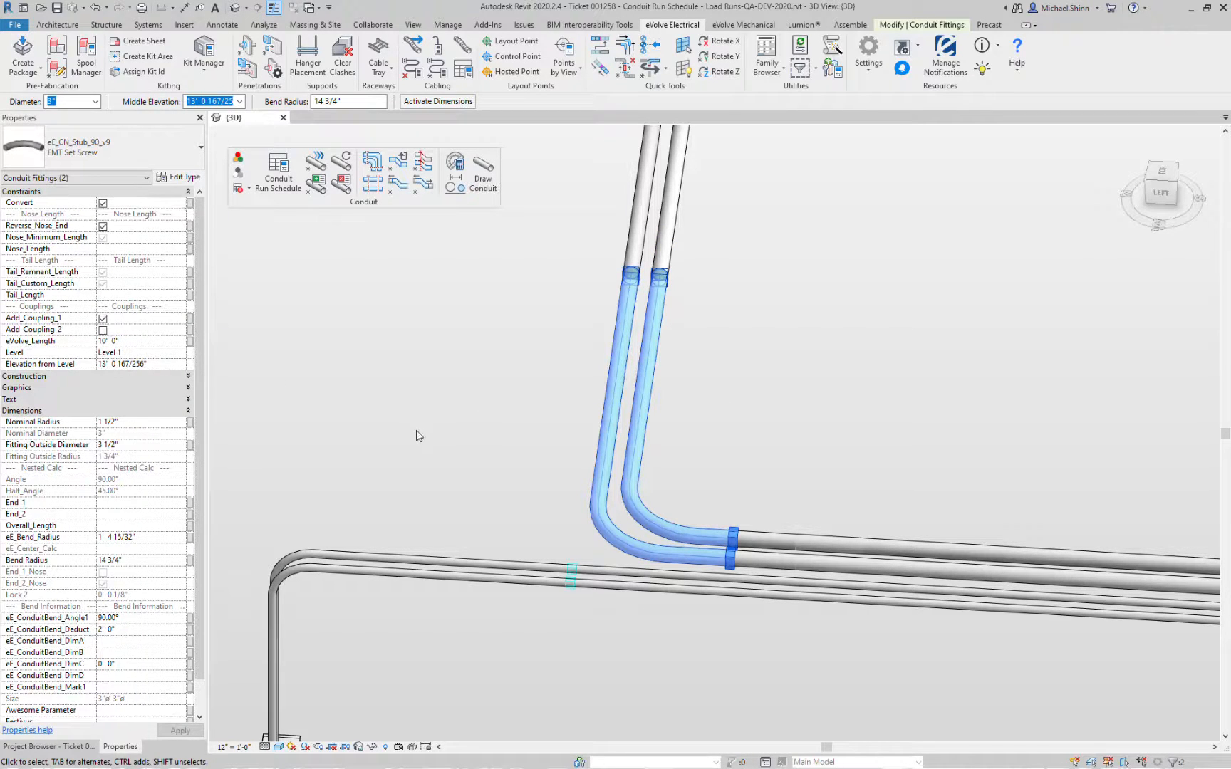
pyautogui.moveTo(441, 436); pyautogui.dragTo(399, 604)
pyautogui.click(103, 330)
pyautogui.click(474, 373)
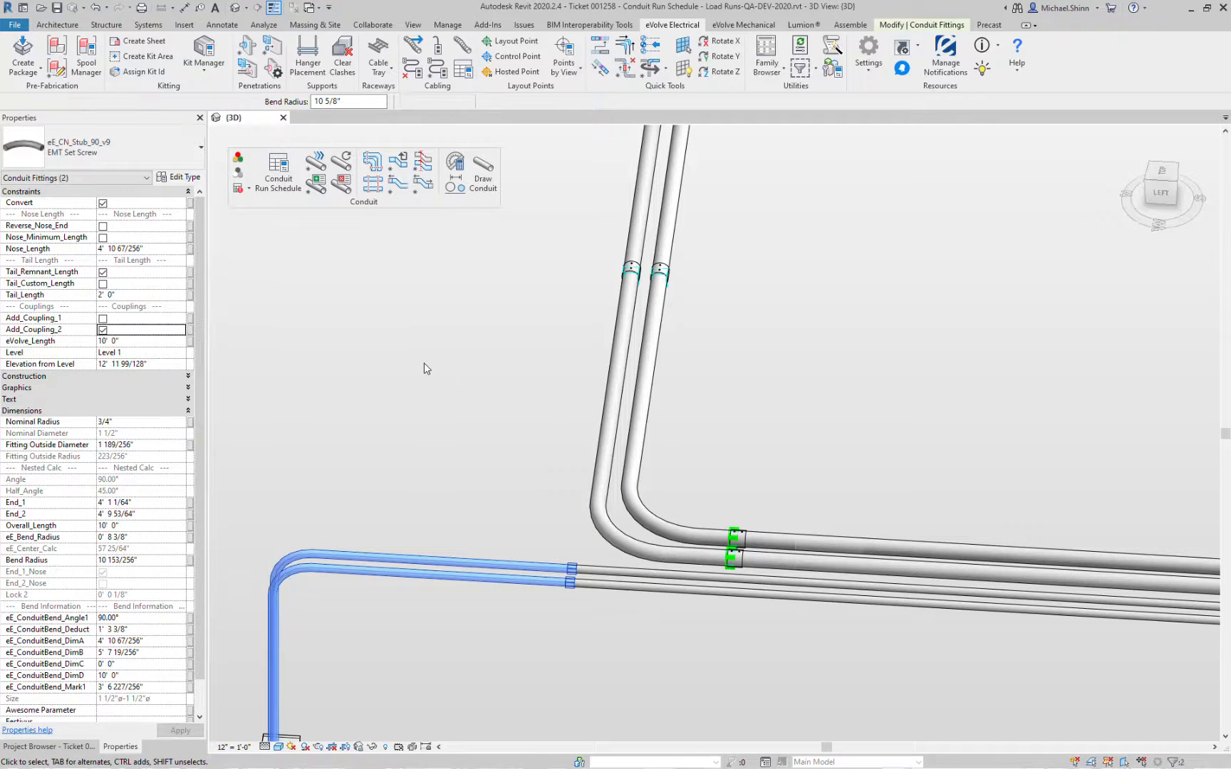
# Place couplings on the straight paired conduits between the 3-inch 90° bends and the rolling offsets
pyautogui.scroll(-5, 436, 439)
pyautogui.scroll(2, 430, 434)
pyautogui.moveTo(657, 407); pyautogui.dragTo(703, 527, button='middle')
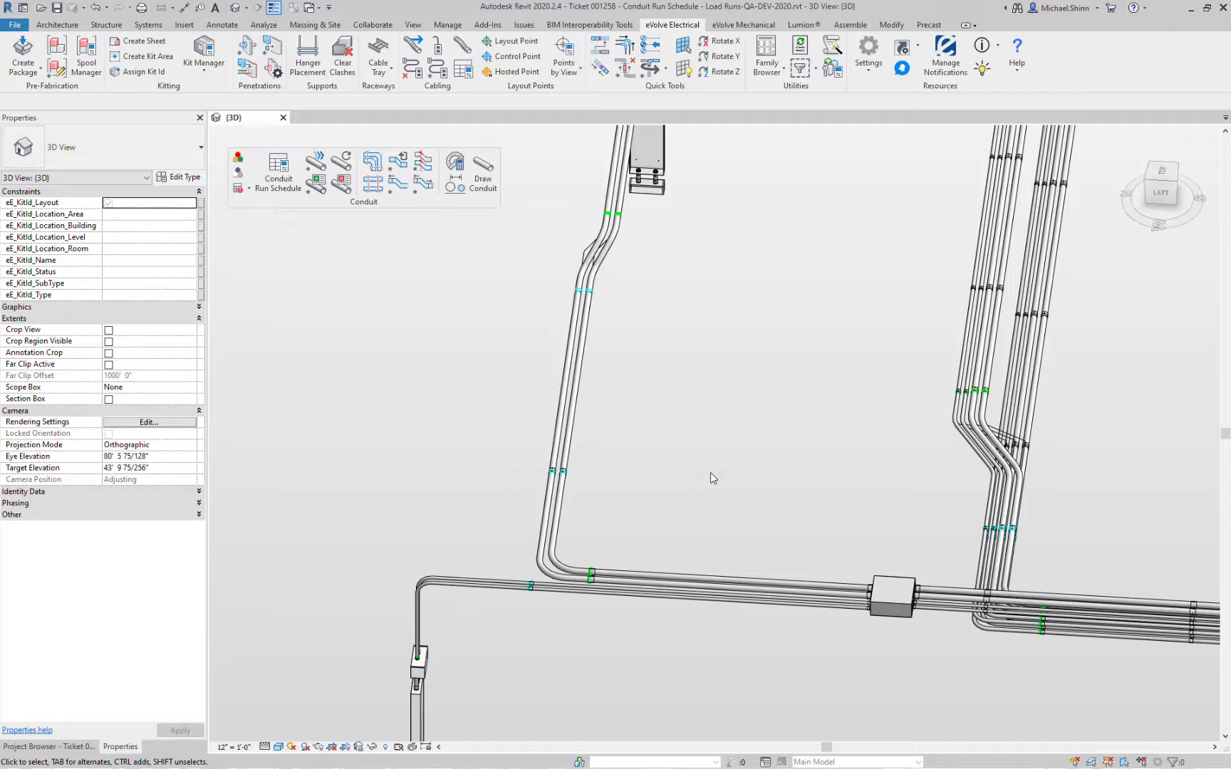
pyautogui.scroll(-1, 727, 460)
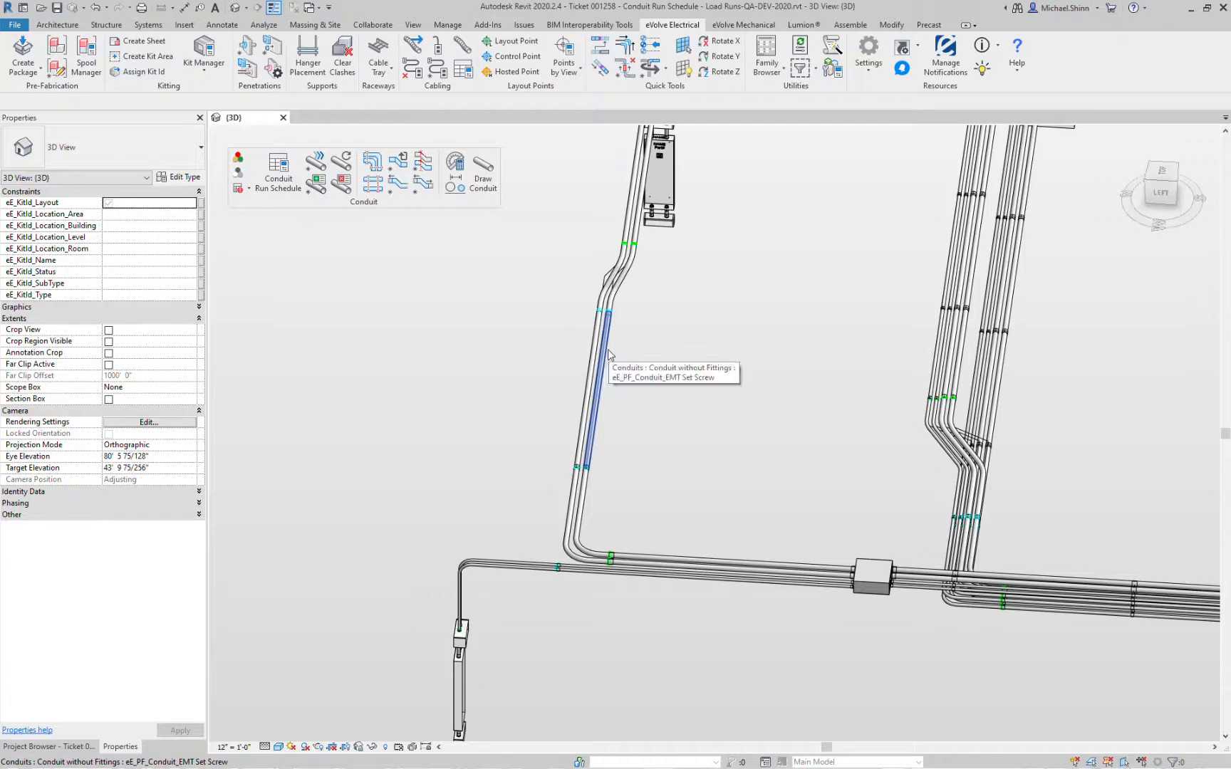
pyautogui.click(377, 172)
pyautogui.click(594, 388)
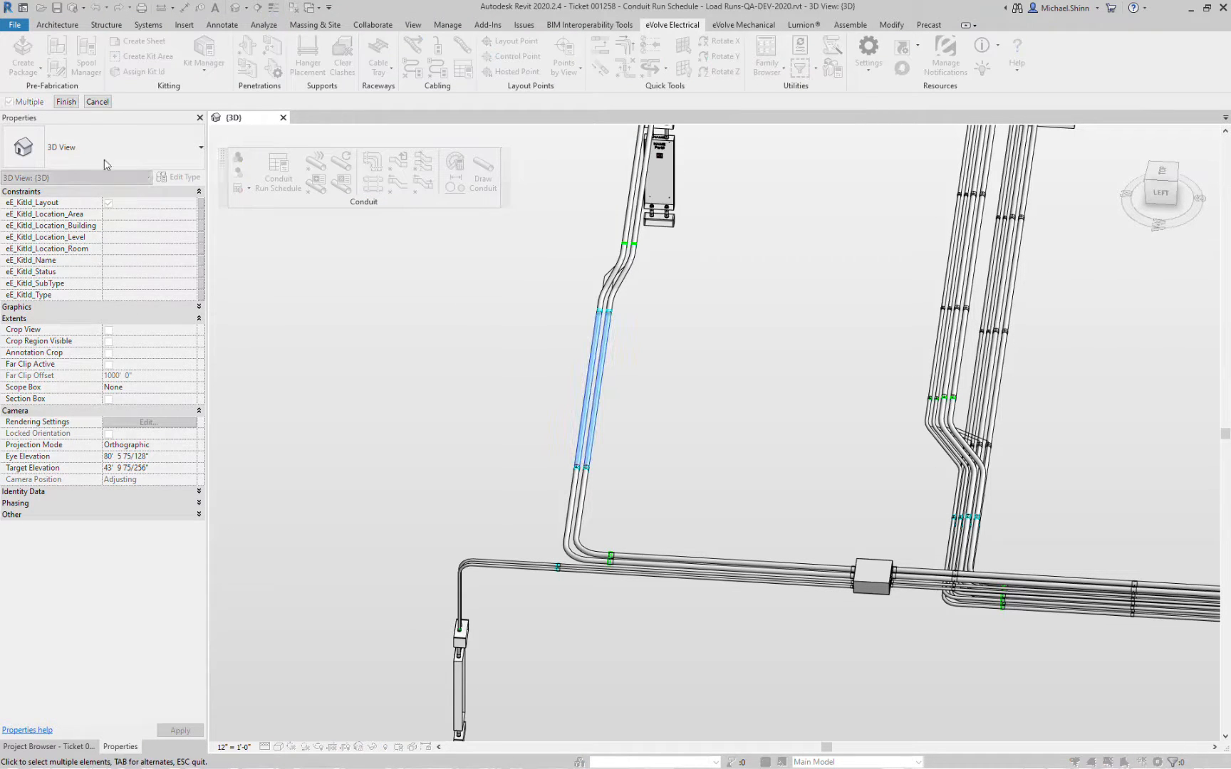
pyautogui.click(67, 102)
pyautogui.click(641, 411)
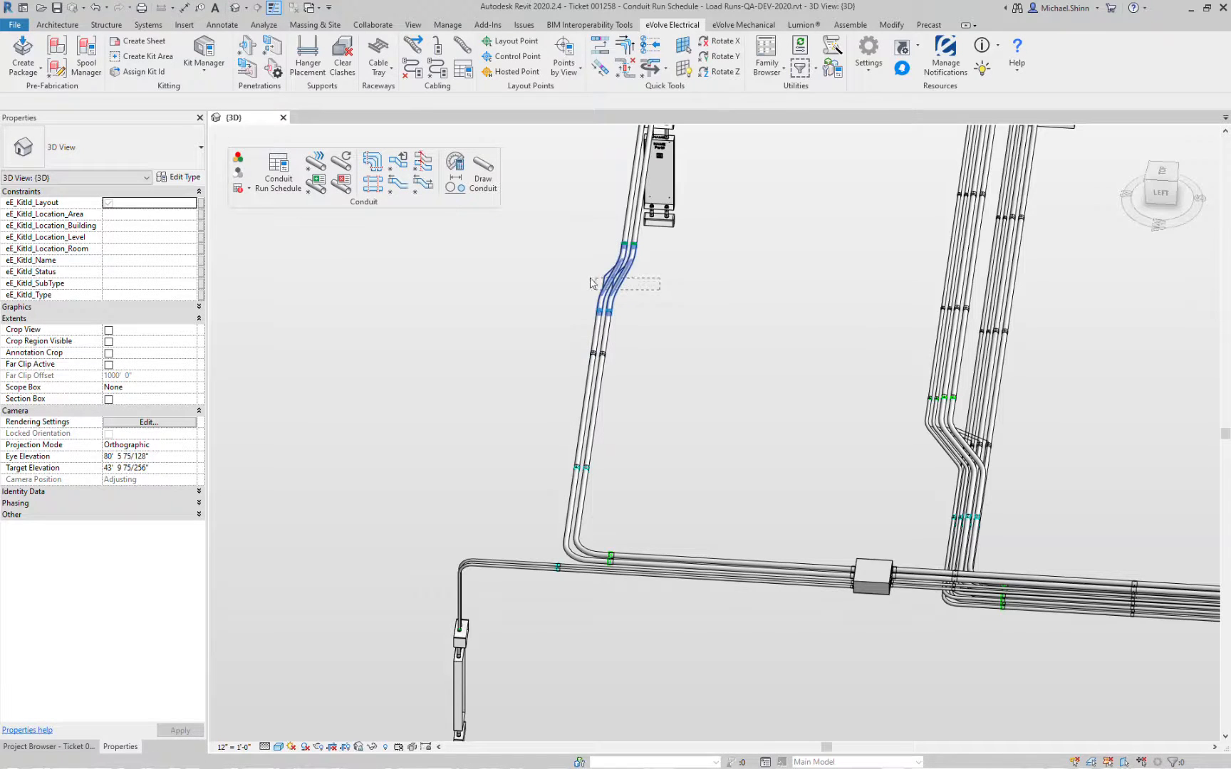
# Optimize the two 3-inch rolling offset bends in the paired run
pyautogui.keyDown('shift'); pyautogui.moveTo(813, 331); pyautogui.dragTo(677, 401, button='middle'); pyautogui.keyUp('shift')
pyautogui.moveTo(677, 400); pyautogui.dragTo(728, 497, button='middle')
pyautogui.scroll(3, 660, 360)
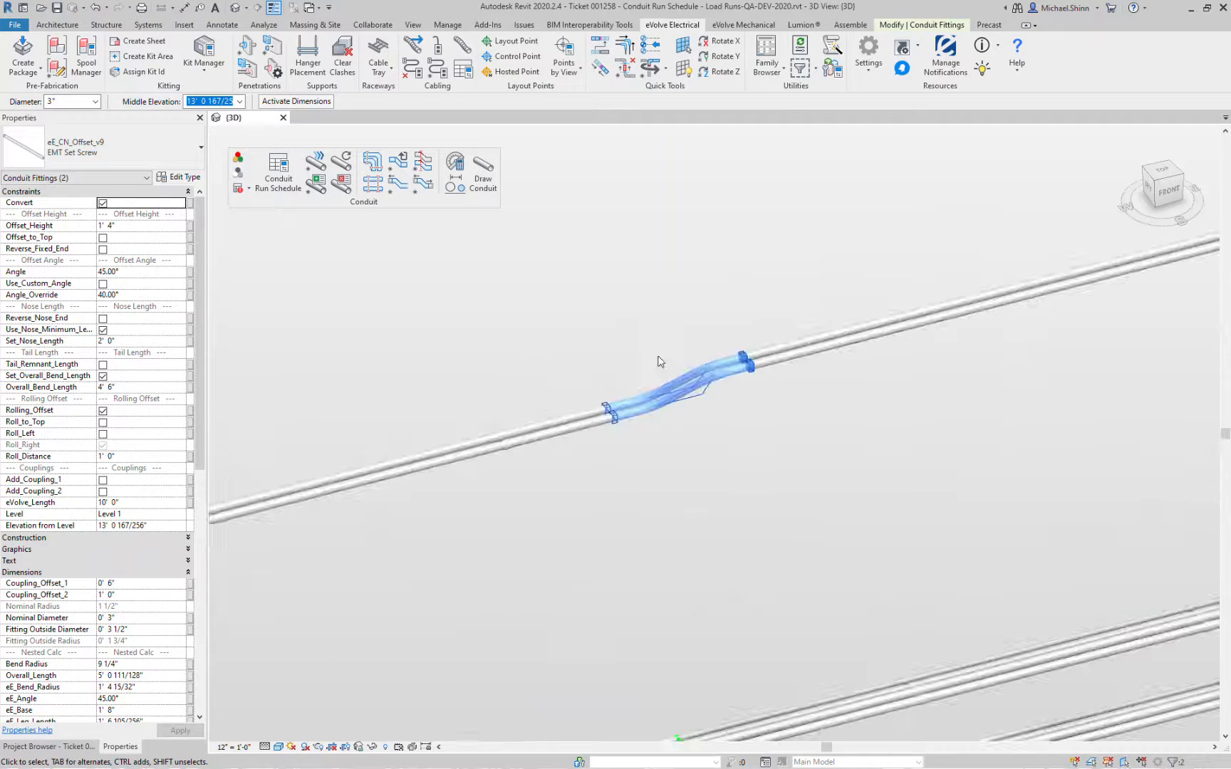
pyautogui.click(677, 337)
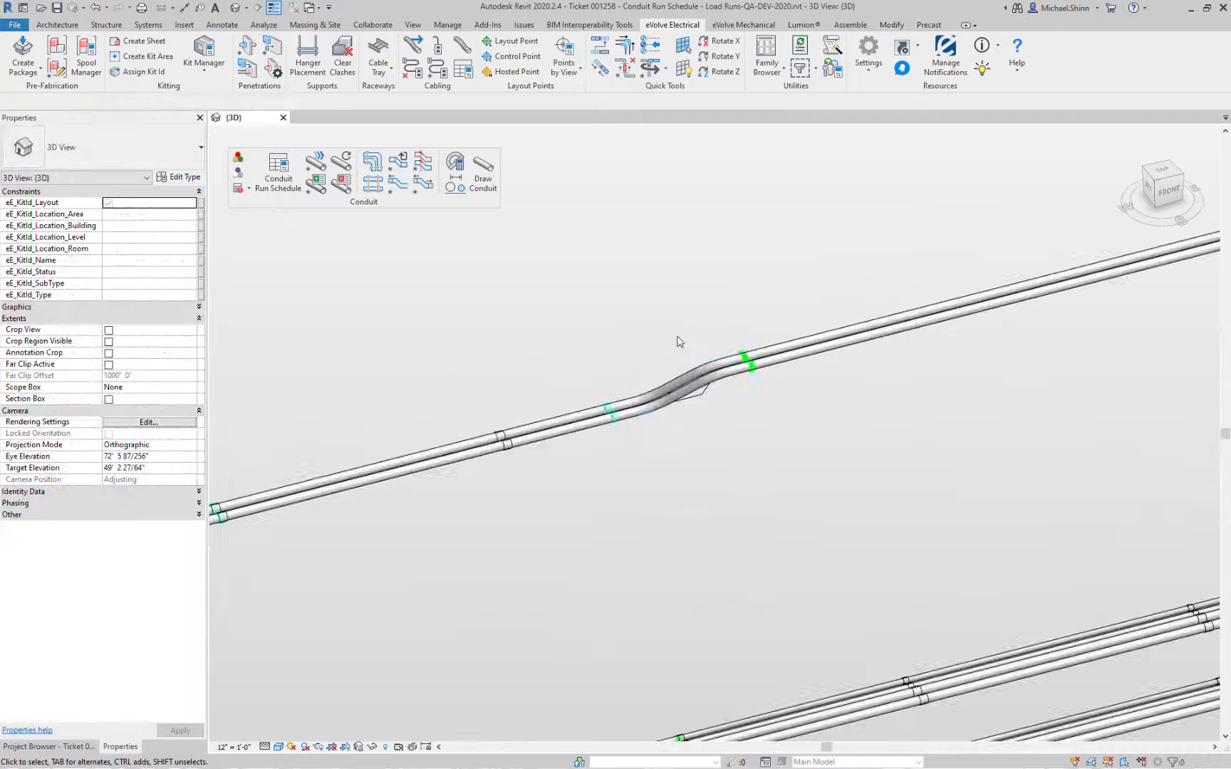
pyautogui.click(427, 186)
pyautogui.moveTo(713, 313); pyautogui.dragTo(688, 426)
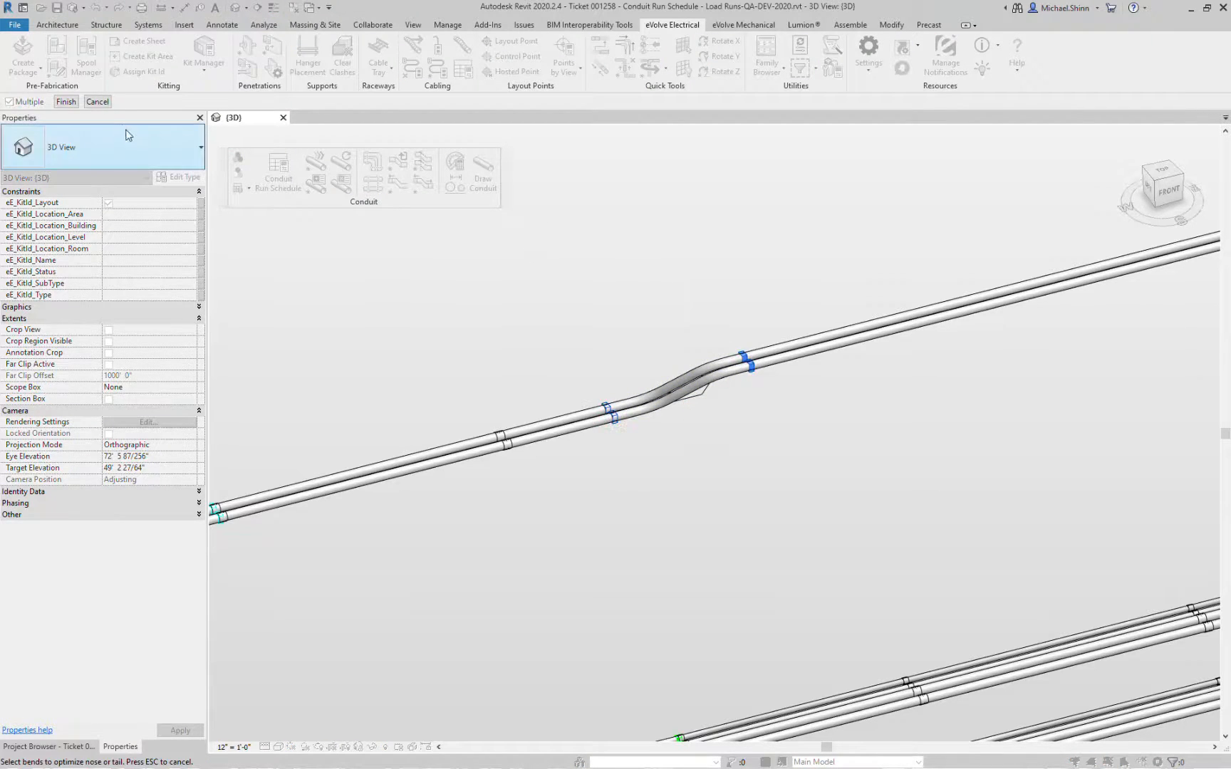
pyautogui.click(65, 101)
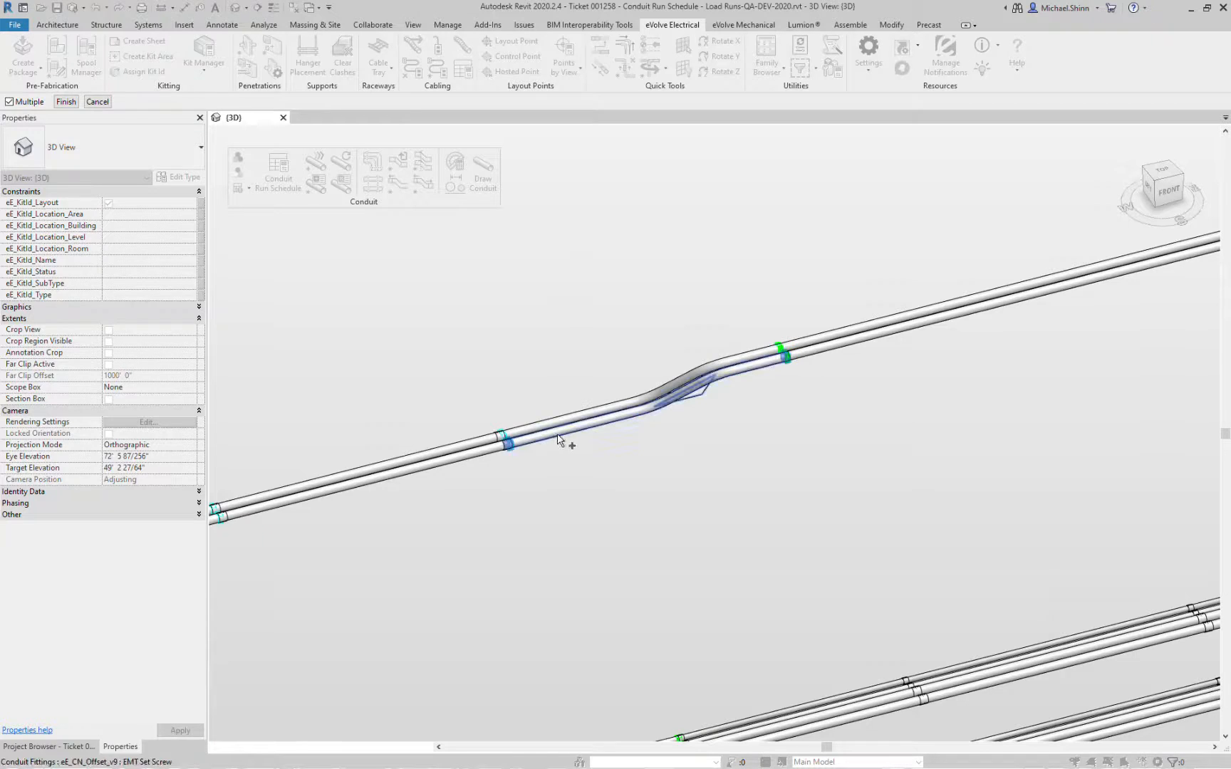
# Turn on Add_Coupling_1 for the two optimized 3-inch rolling offset bends
pyautogui.moveTo(636, 466); pyautogui.dragTo(606, 340)
pyautogui.click(101, 481)
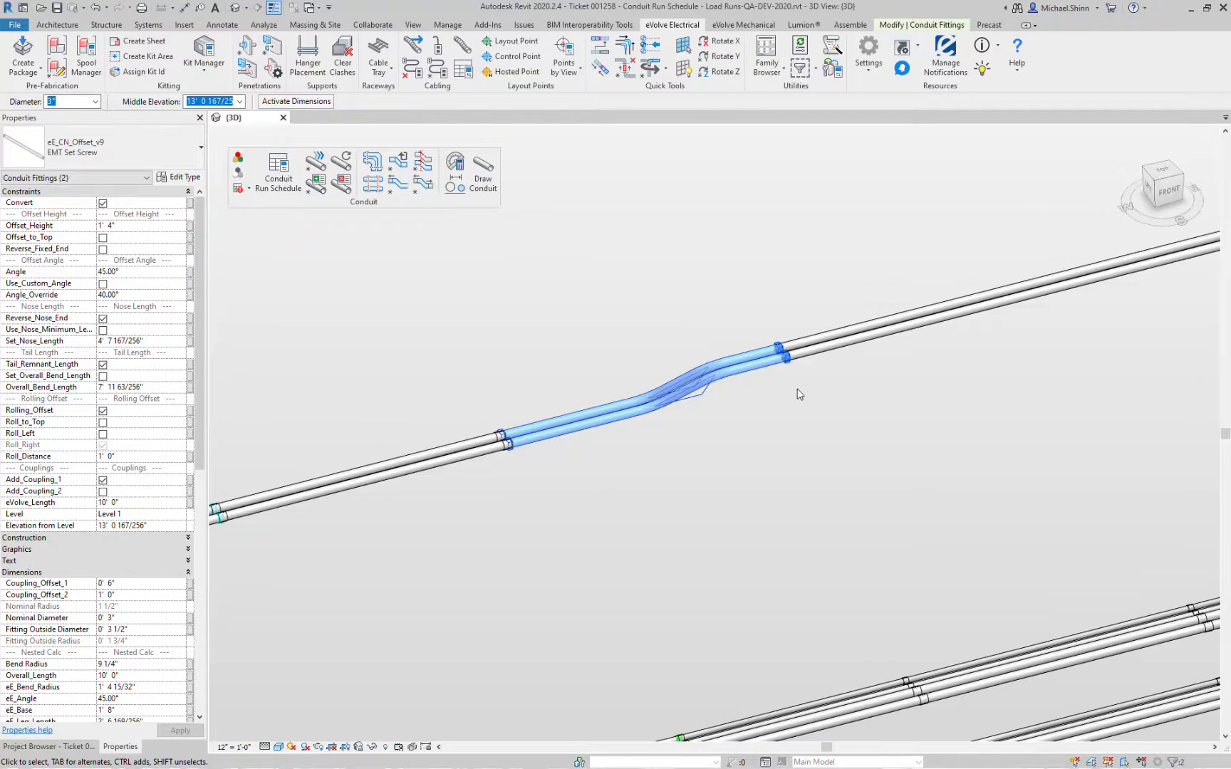
pyautogui.click(833, 380)
# Optimize the two 3-inch 90° bends dropping into the panel at the far end of the paired run
pyautogui.moveTo(902, 389); pyautogui.dragTo(636, 480, button='middle')
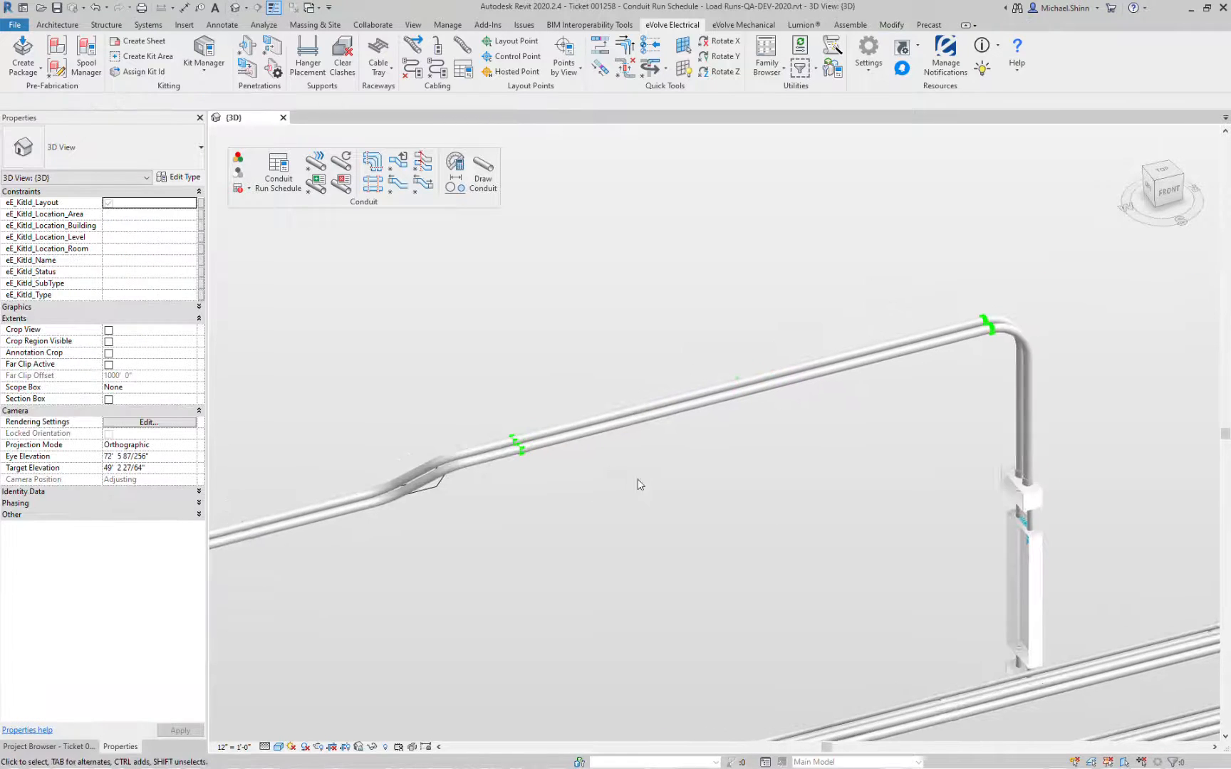
pyautogui.scroll(-1, 636, 479)
pyautogui.click(423, 183)
pyautogui.click(952, 351)
pyautogui.click(66, 102)
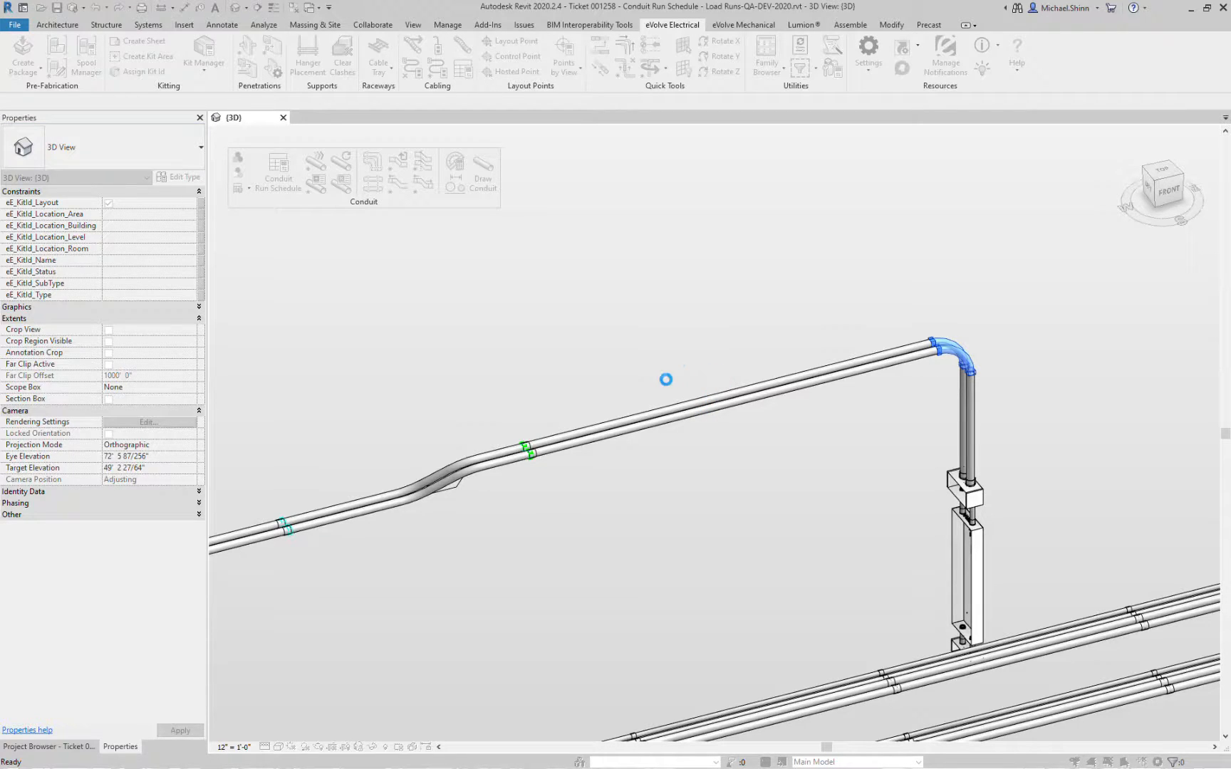
pyautogui.press('Escape')
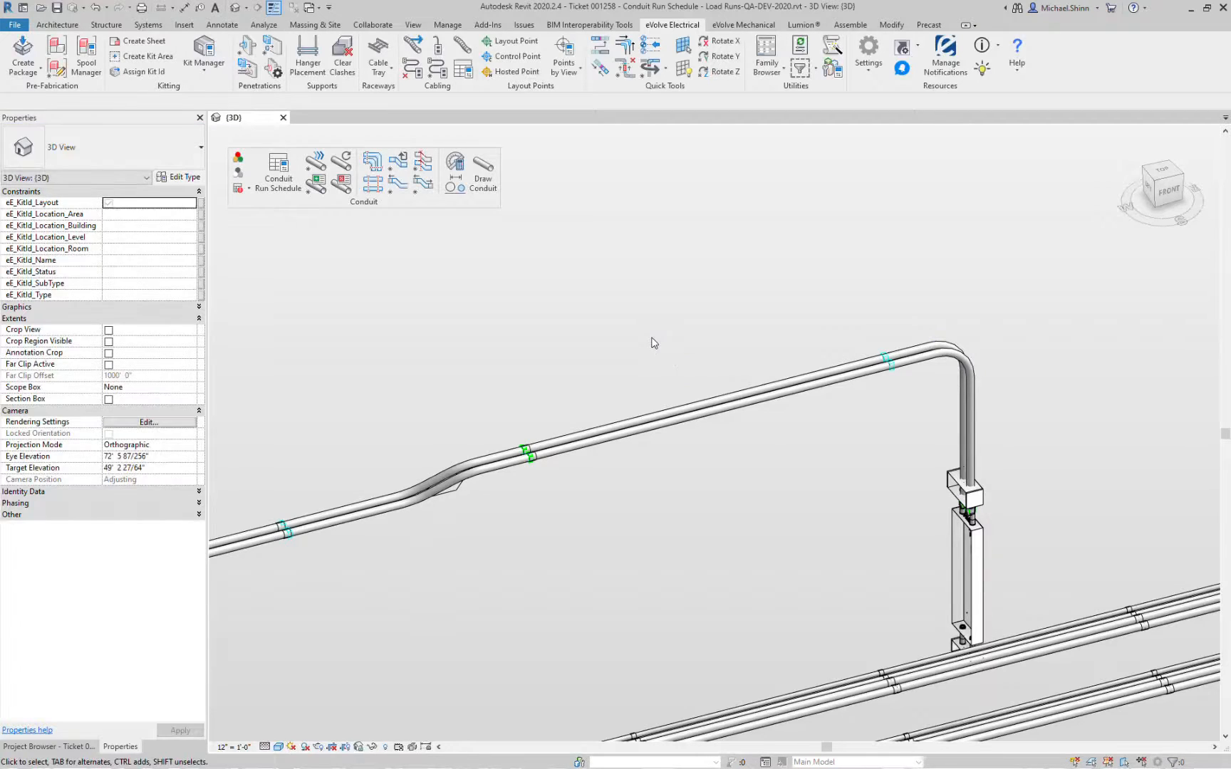
pyautogui.click(374, 186)
pyautogui.moveTo(692, 344); pyautogui.dragTo(635, 501)
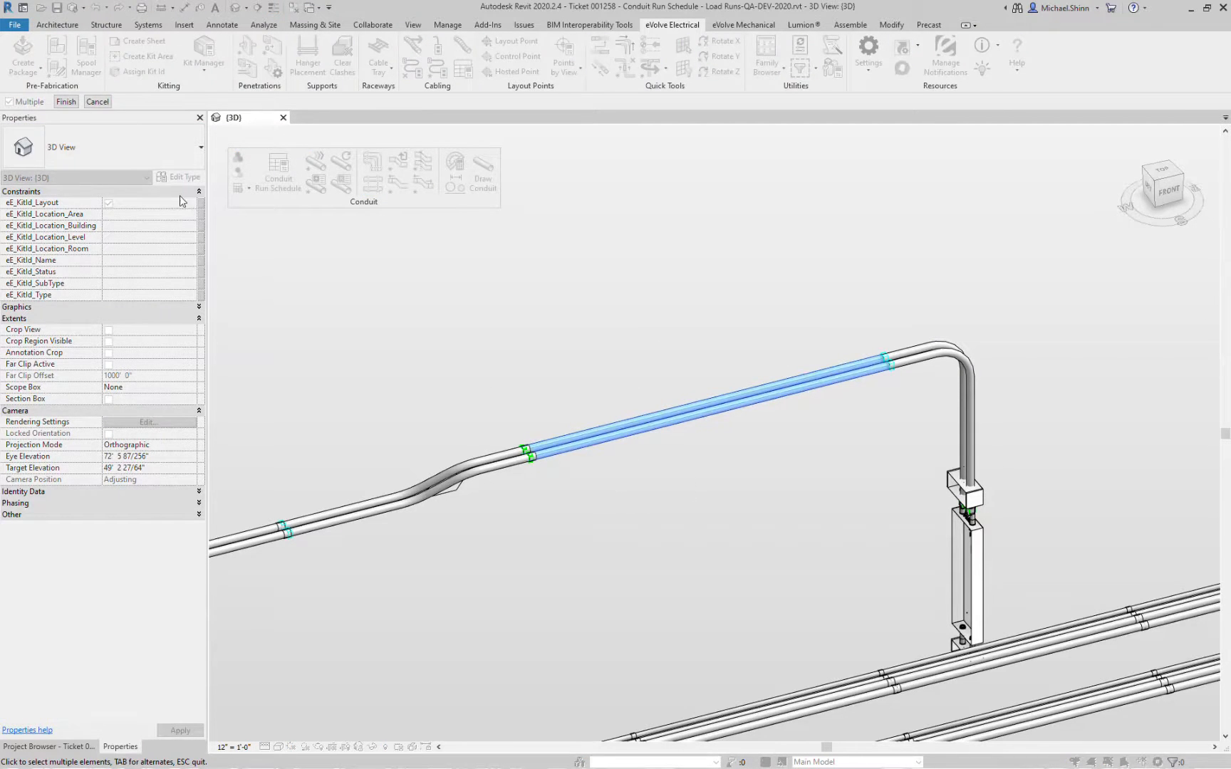
pyautogui.click(66, 102)
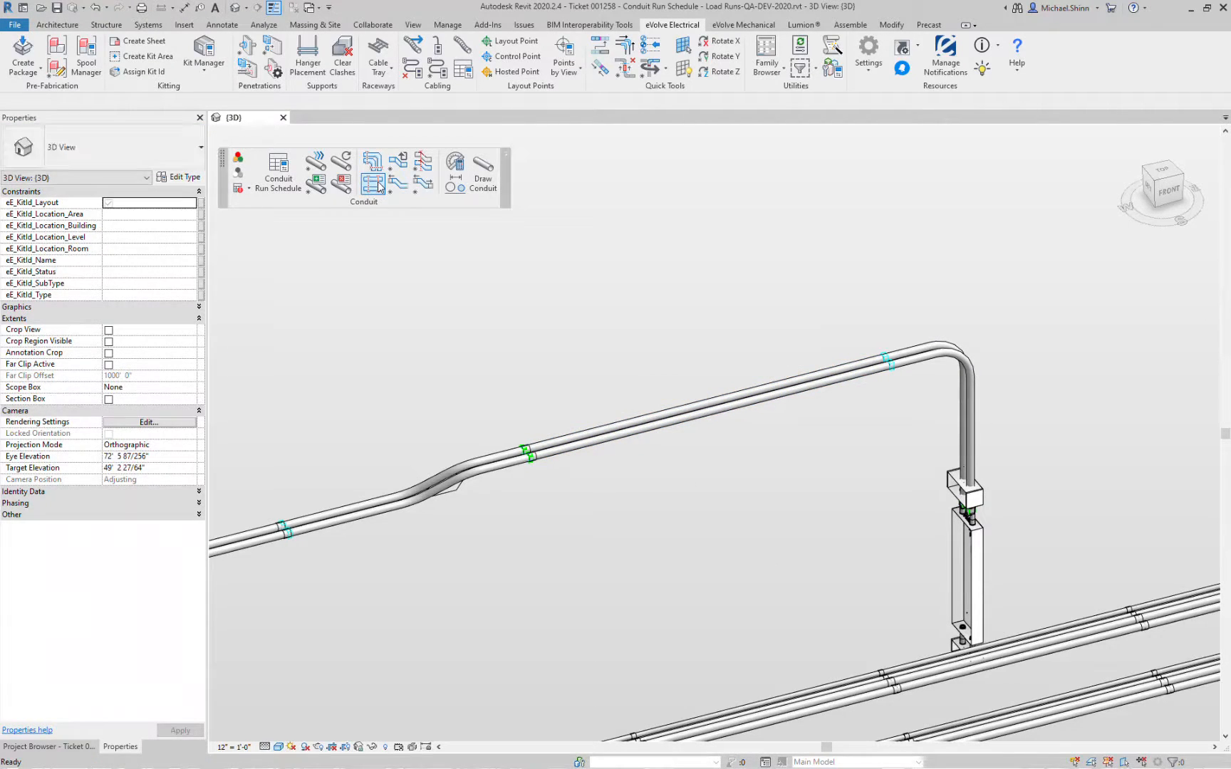
# Try placing couplings on the straight pair beyond the offsets by Change of Direction, 10'-0" spacing and 6" minimum length, traversing toward the offsets
pyautogui.click(379, 181)
pyautogui.click(647, 427)
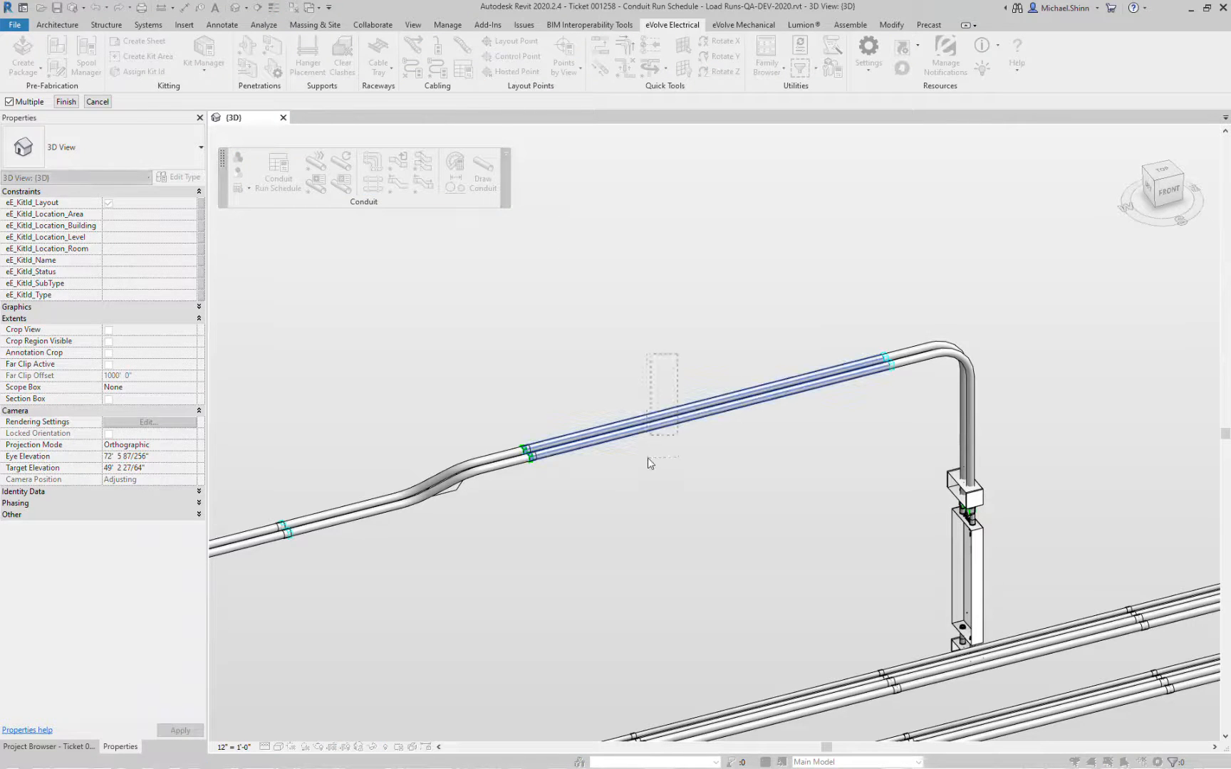
pyautogui.click(66, 102)
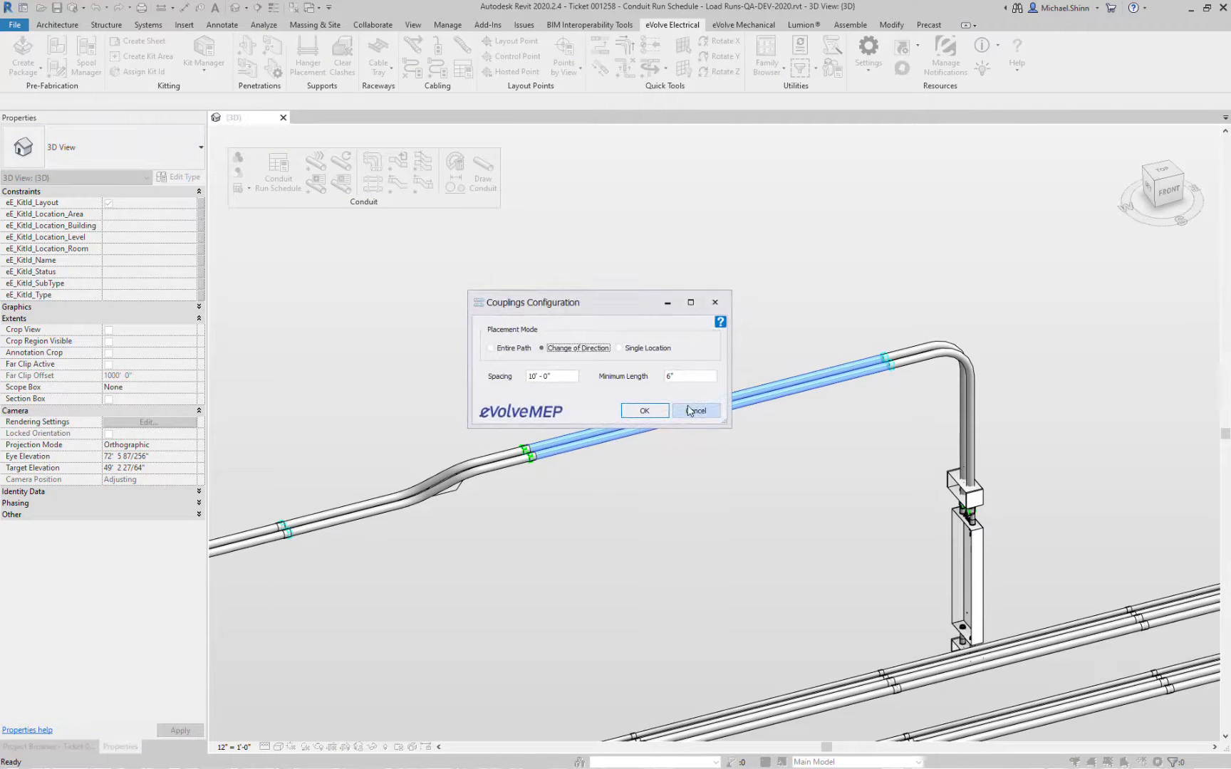
pyautogui.click(644, 411)
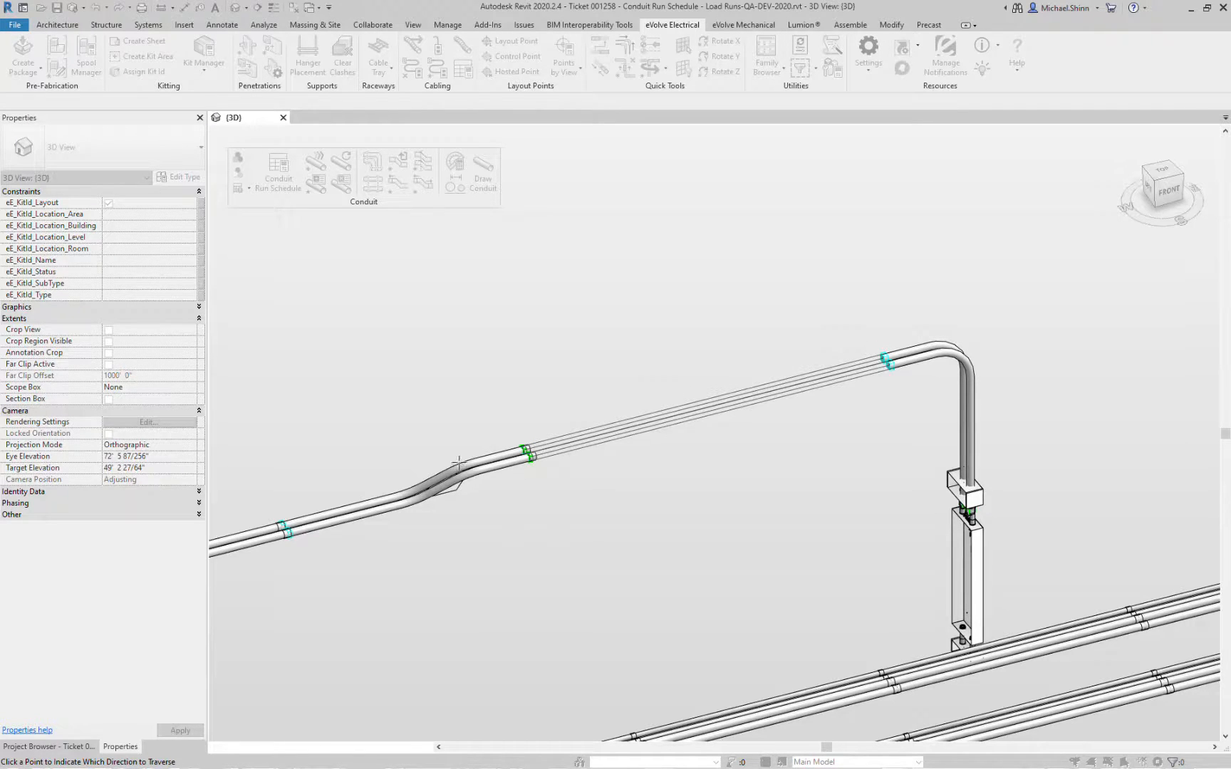
pyautogui.click(349, 425)
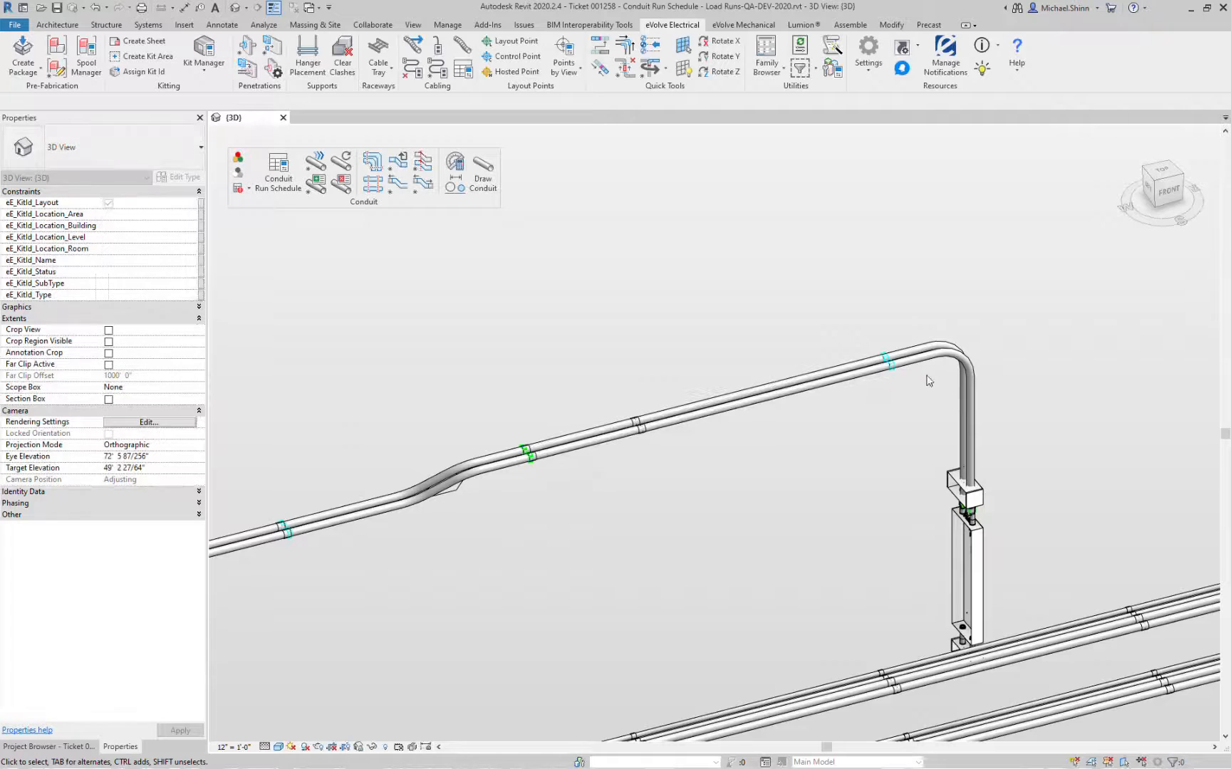
pyautogui.moveTo(784, 355); pyautogui.dragTo(751, 465)
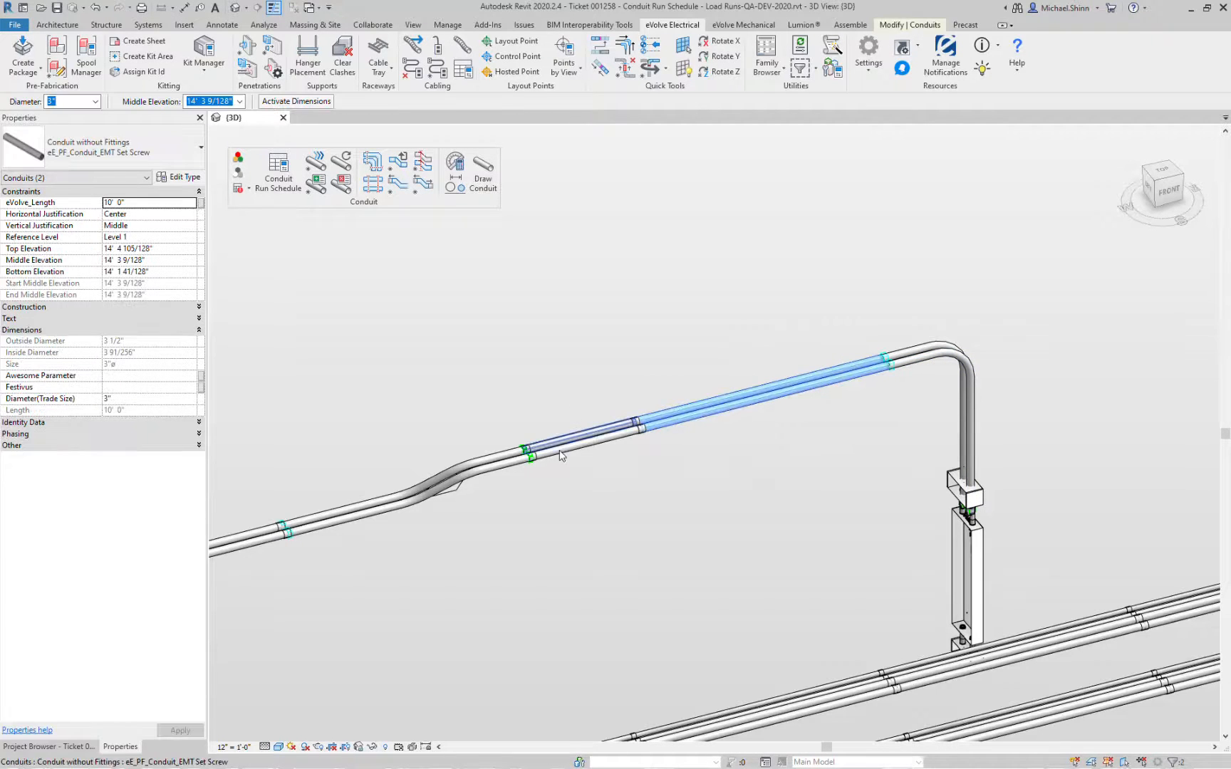
pyautogui.click(666, 462)
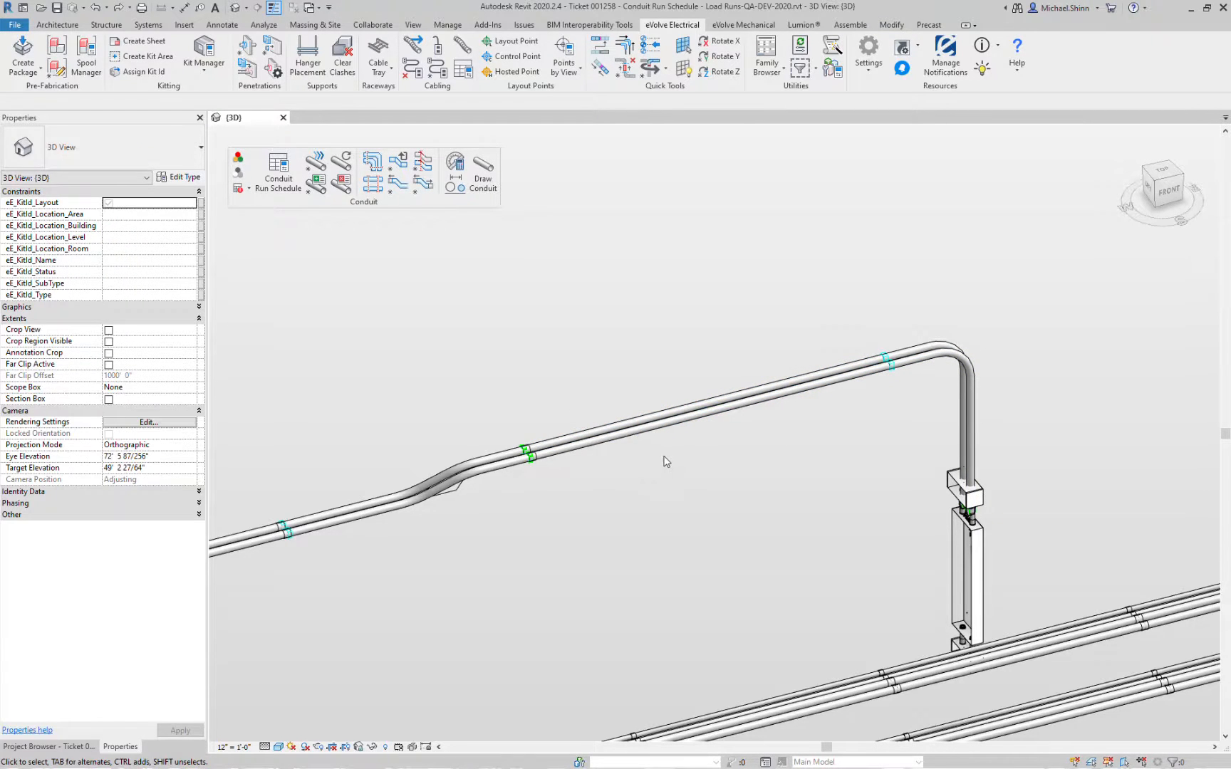
# Place couplings on the straight pair between the rolling offsets and the panel's 90° bends, traversing toward the panel
pyautogui.click(373, 183)
pyautogui.click(684, 413)
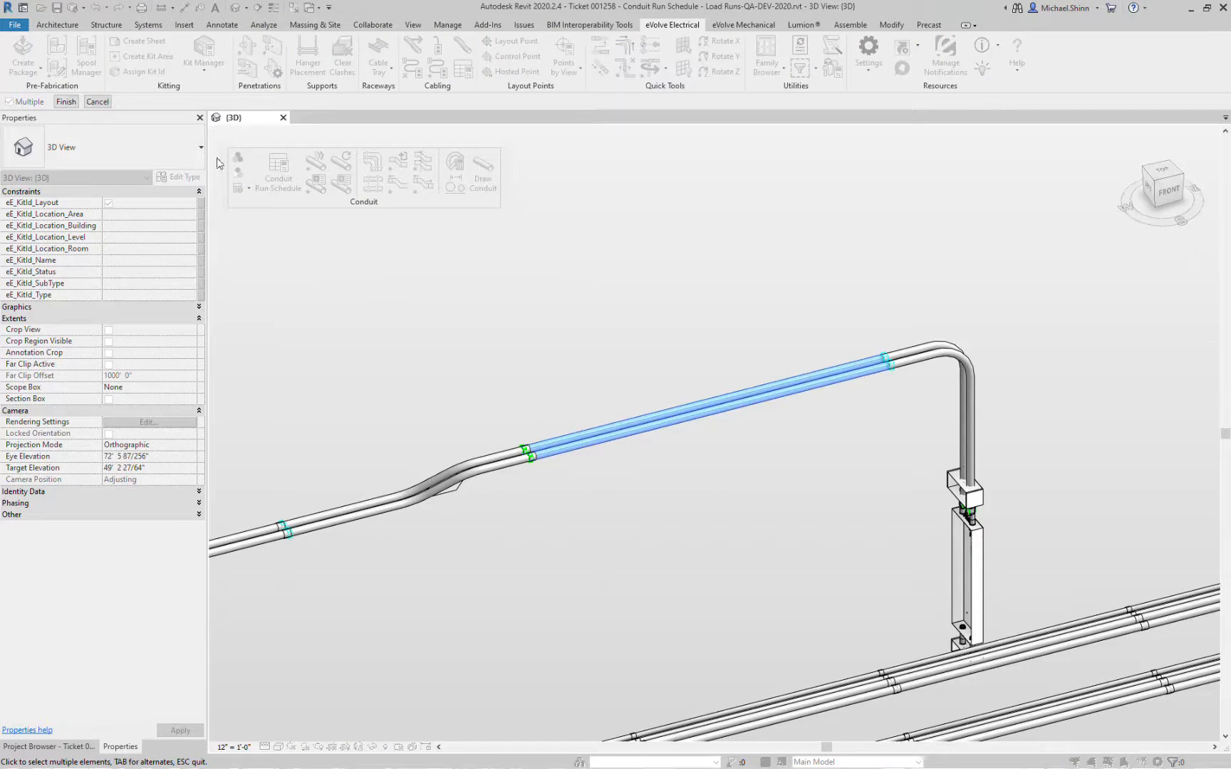
pyautogui.click(65, 102)
pyautogui.click(639, 410)
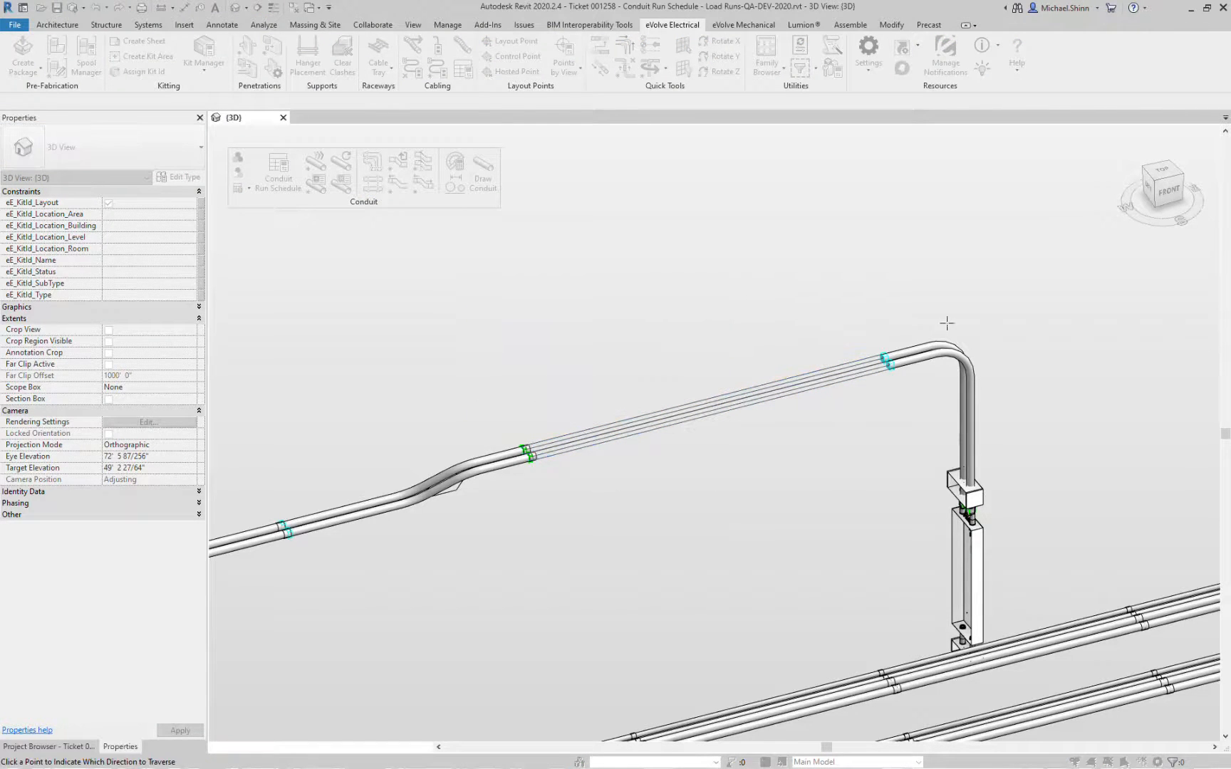
pyautogui.click(971, 306)
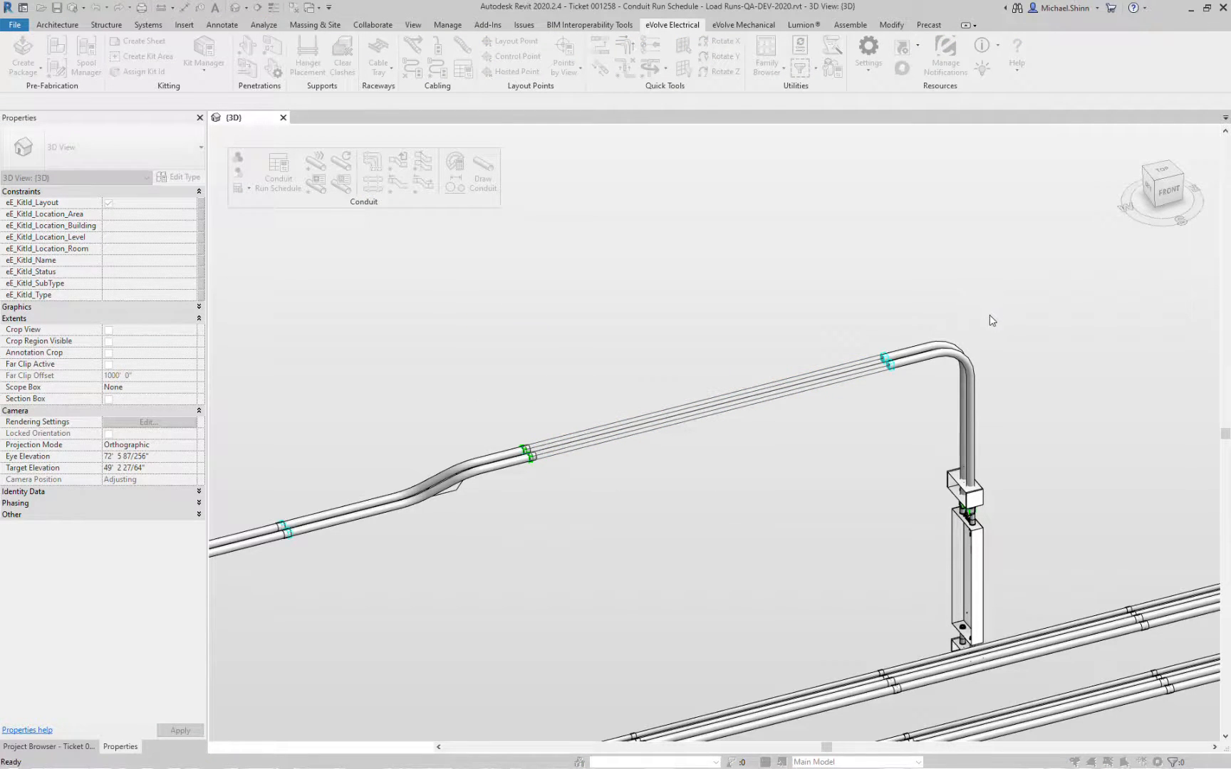
pyautogui.click(635, 443)
pyautogui.press('Escape')
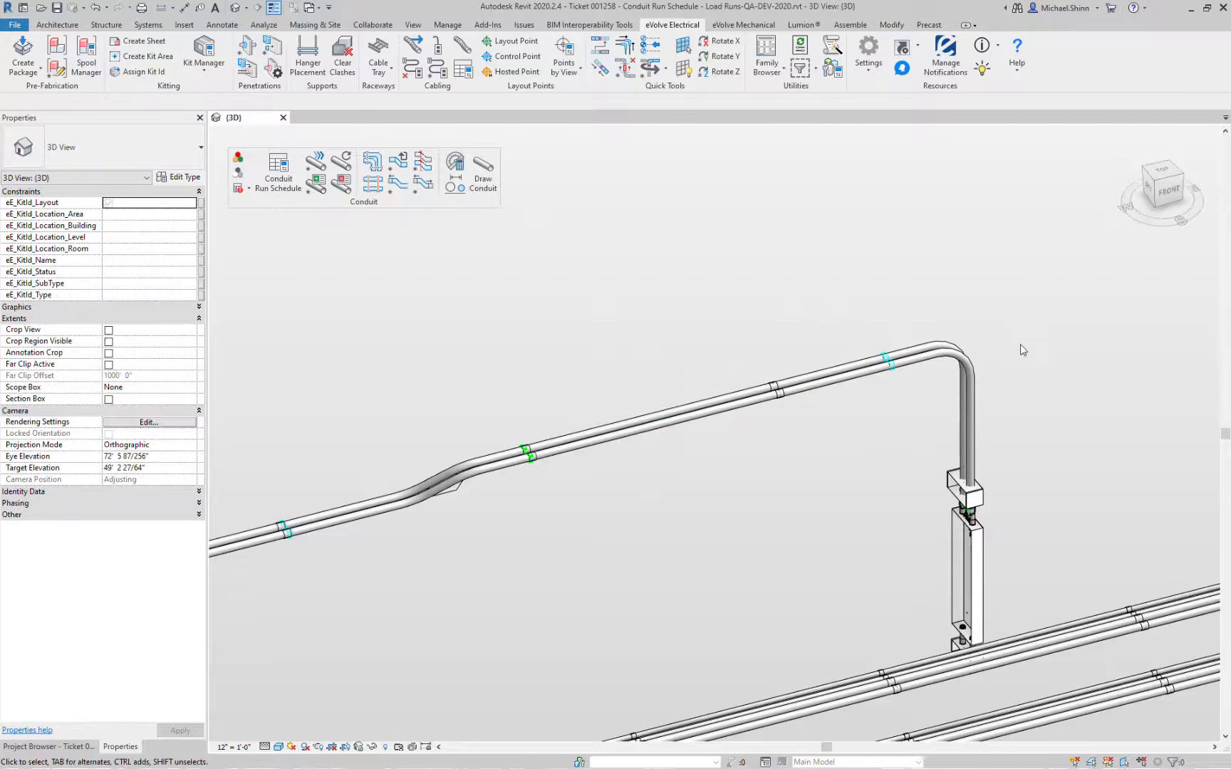
# Unhide the hangers across the whole conduit layout with the eE Element Filter, and close the filter
pyautogui.scroll(-2, 819, 454)
pyautogui.moveTo(819, 454); pyautogui.dragTo(1034, 302, button='middle')
pyautogui.moveTo(885, 388); pyautogui.dragTo(745, 349, button='middle')
pyautogui.scroll(-2, 745, 348)
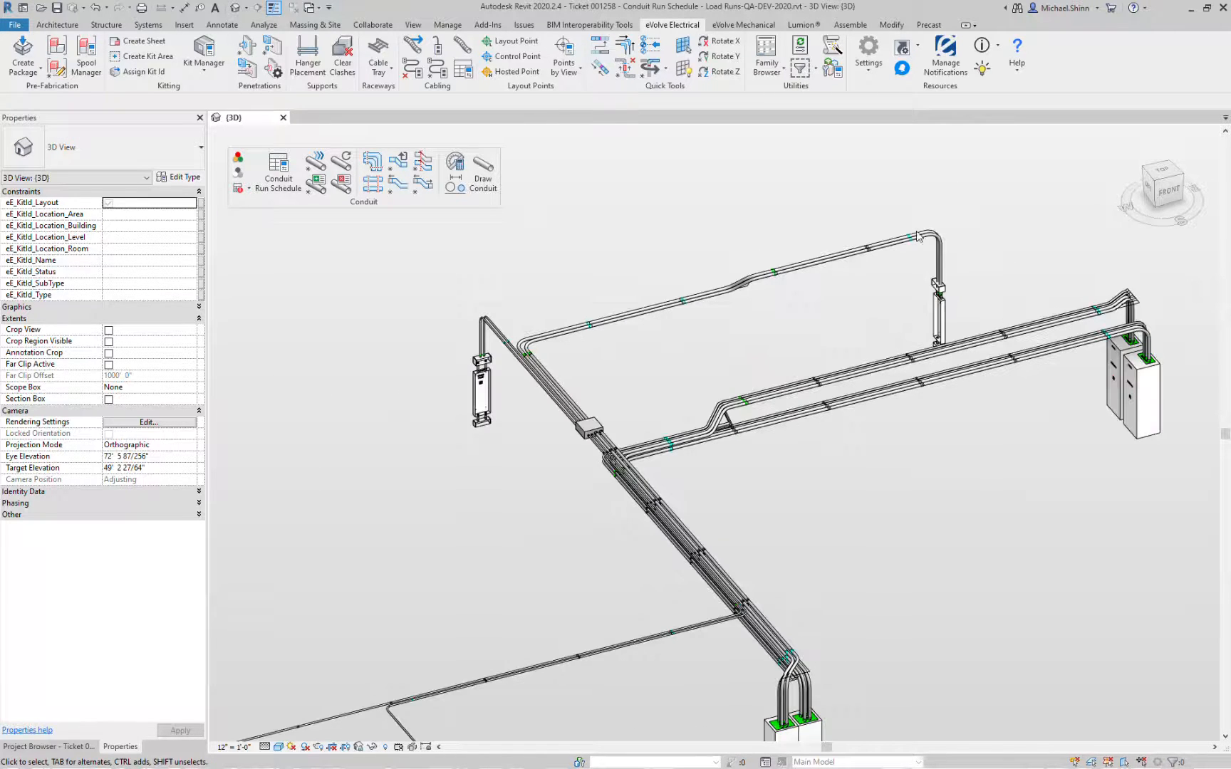
pyautogui.click(800, 68)
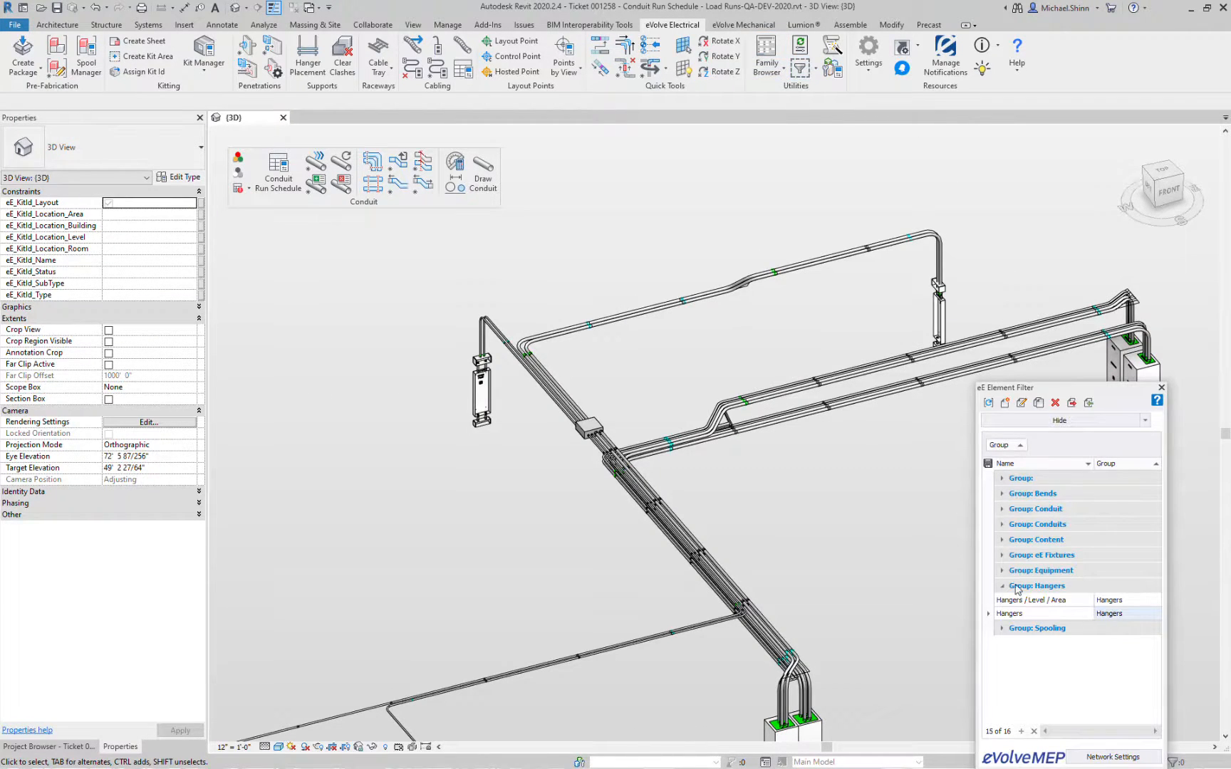
pyautogui.click(988, 403)
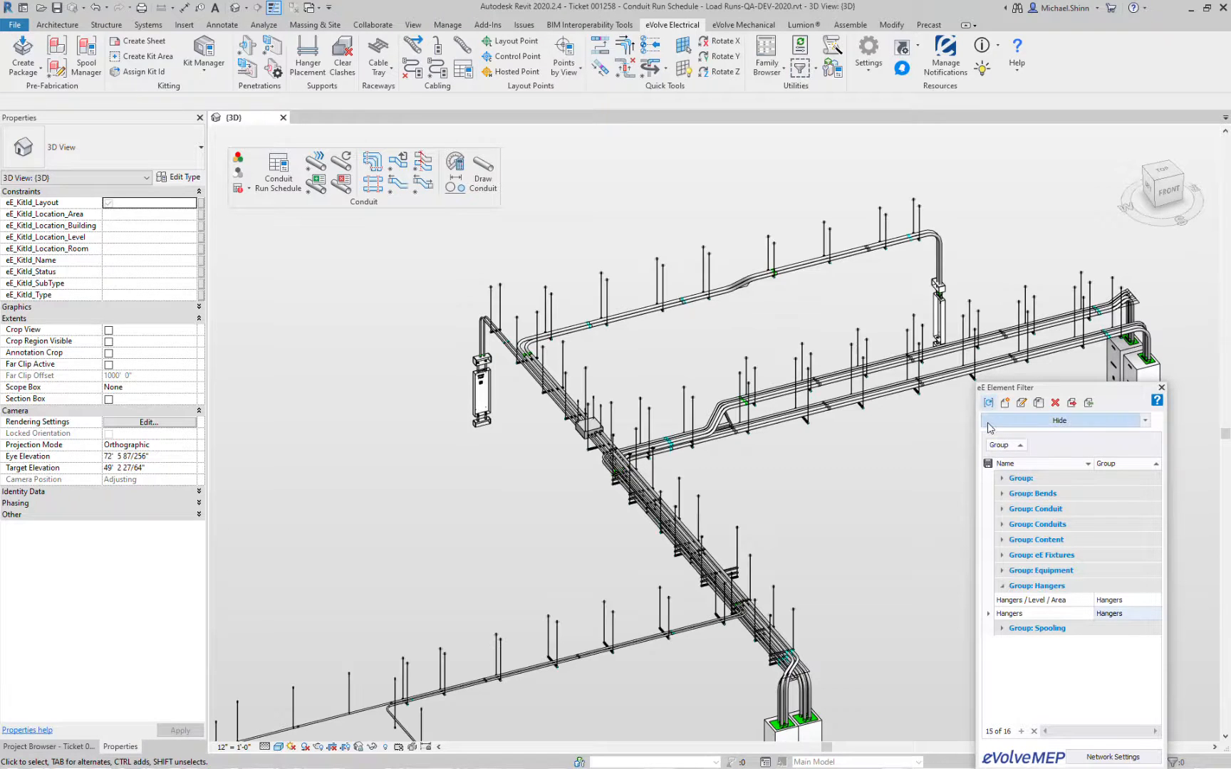
pyautogui.click(1161, 387)
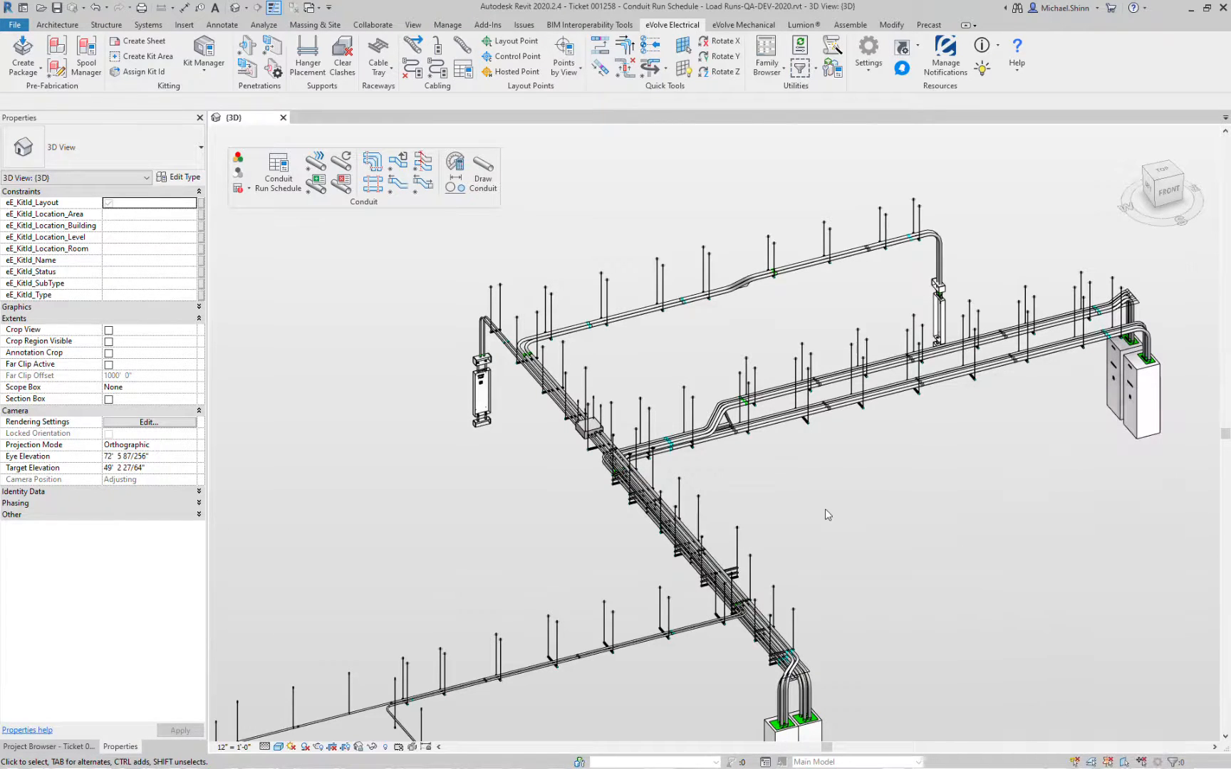
# Open the eE_Conduit Bend Kick 90_v8 schedule among the prefab conduit bend schedules, review its bend dimensions, and close it
pyautogui.scroll(-1, 864, 535)
pyautogui.scroll(2, 957, 426)
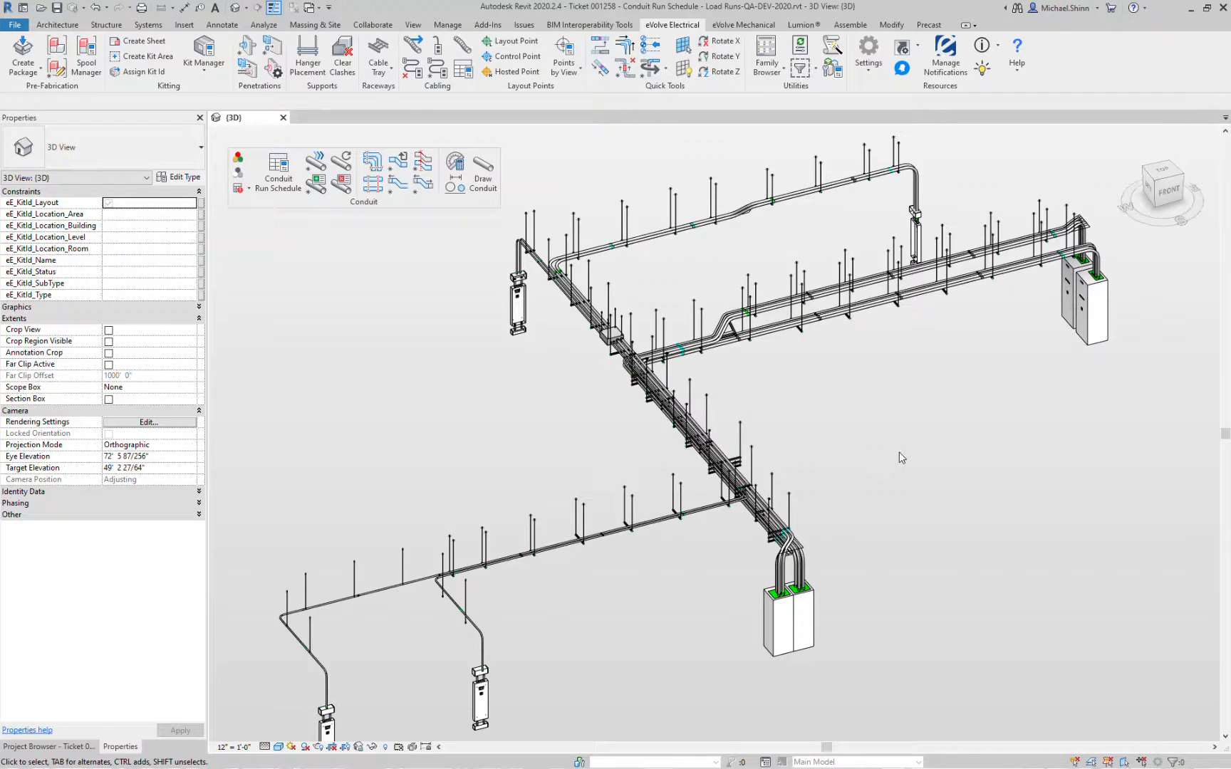
pyautogui.click(50, 746)
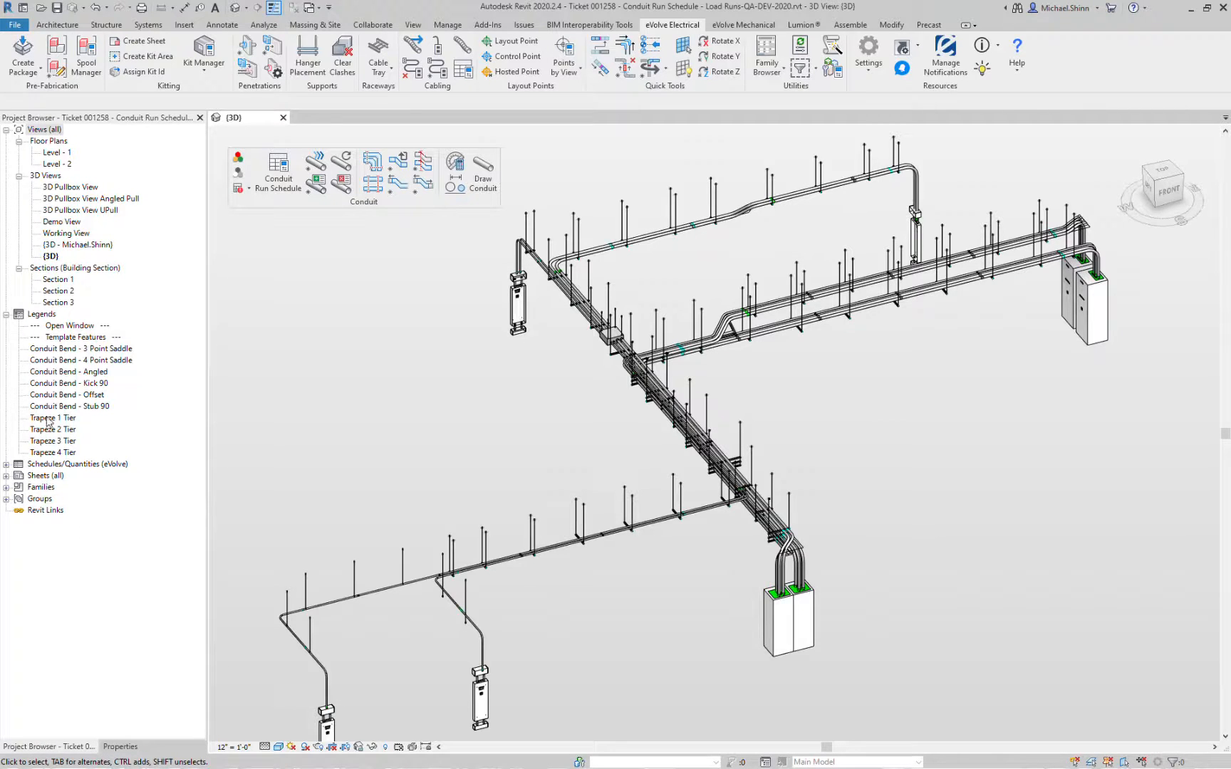
pyautogui.doubleClick(44, 464)
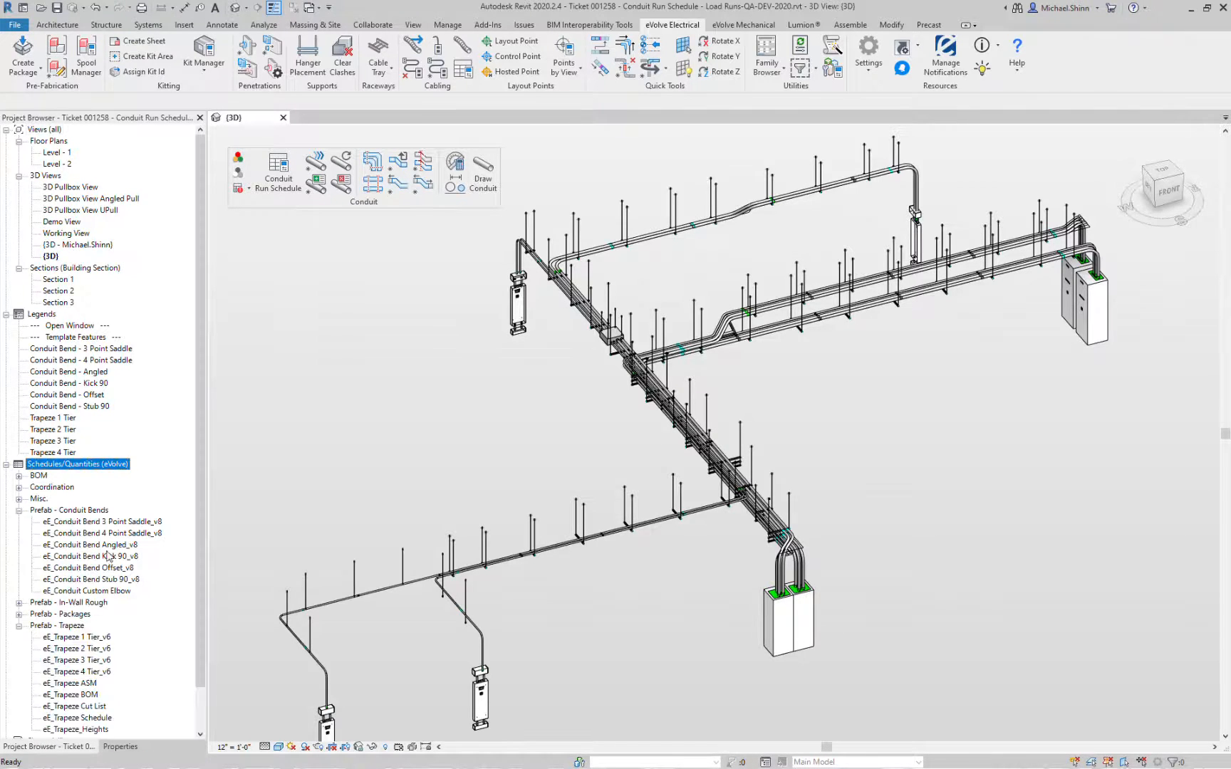
pyautogui.scroll(-2, 68, 502)
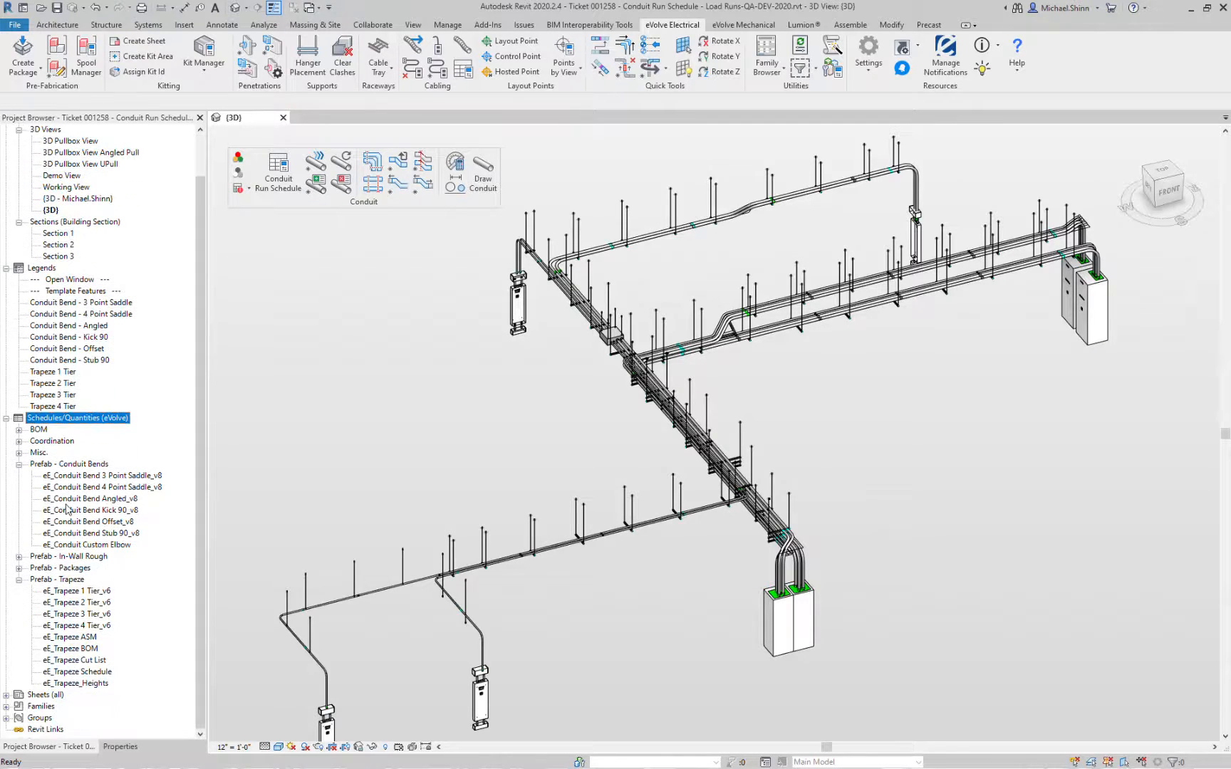
pyautogui.doubleClick(127, 512)
pyautogui.moveTo(371, 202); pyautogui.dragTo(363, 471)
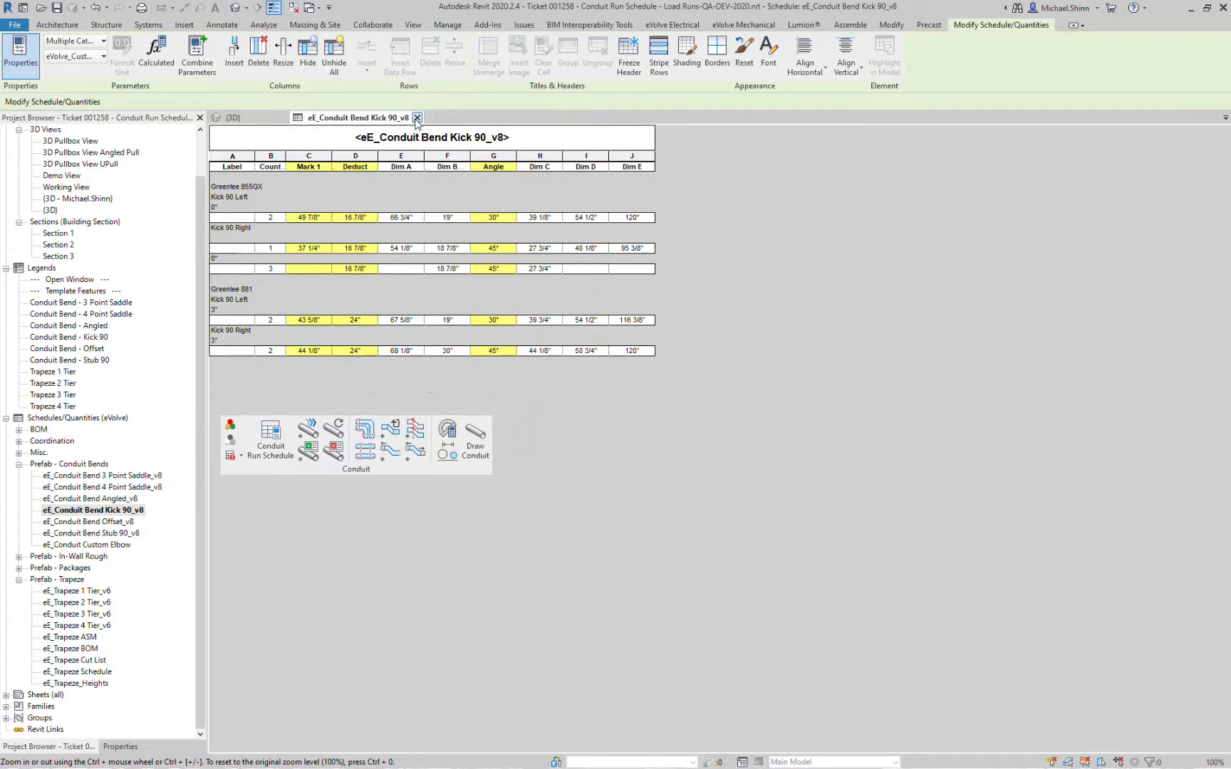
pyautogui.click(417, 117)
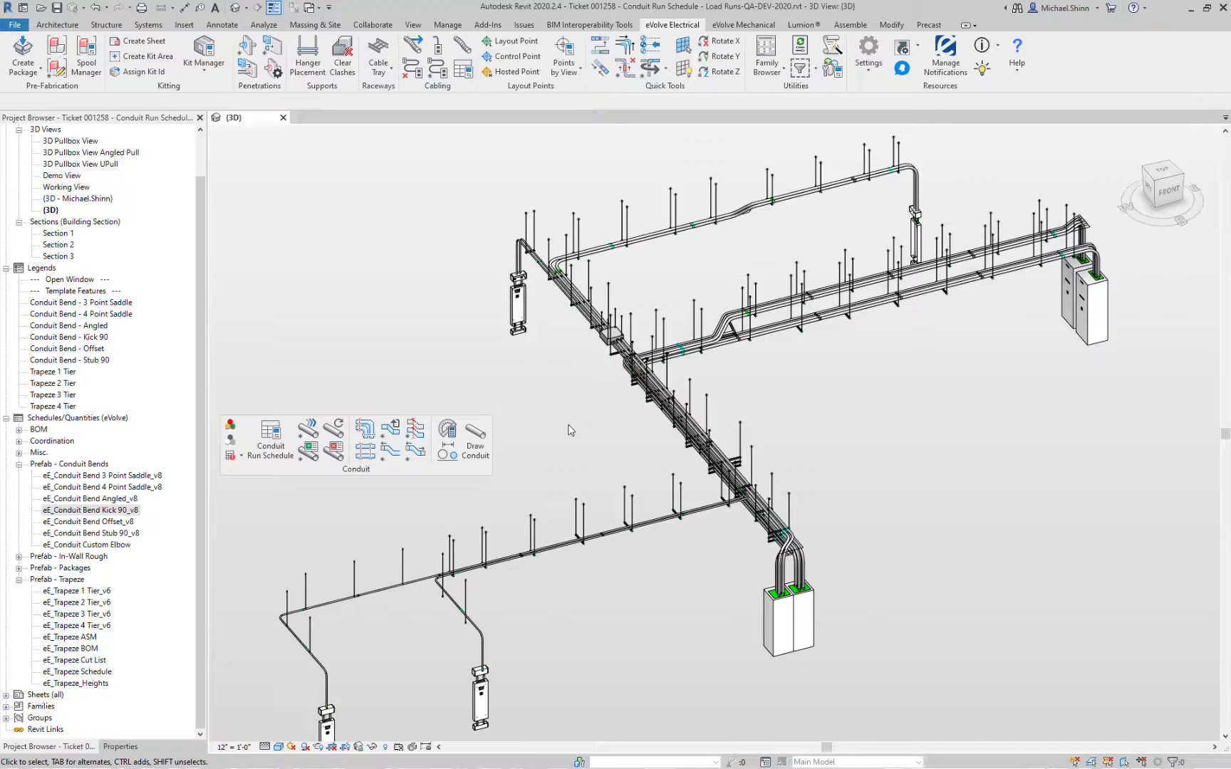
# Inspect the kicked conduit bends dropping into the paired panels at the main rack's end, and review the whole layout
pyautogui.scroll(6, 793, 570)
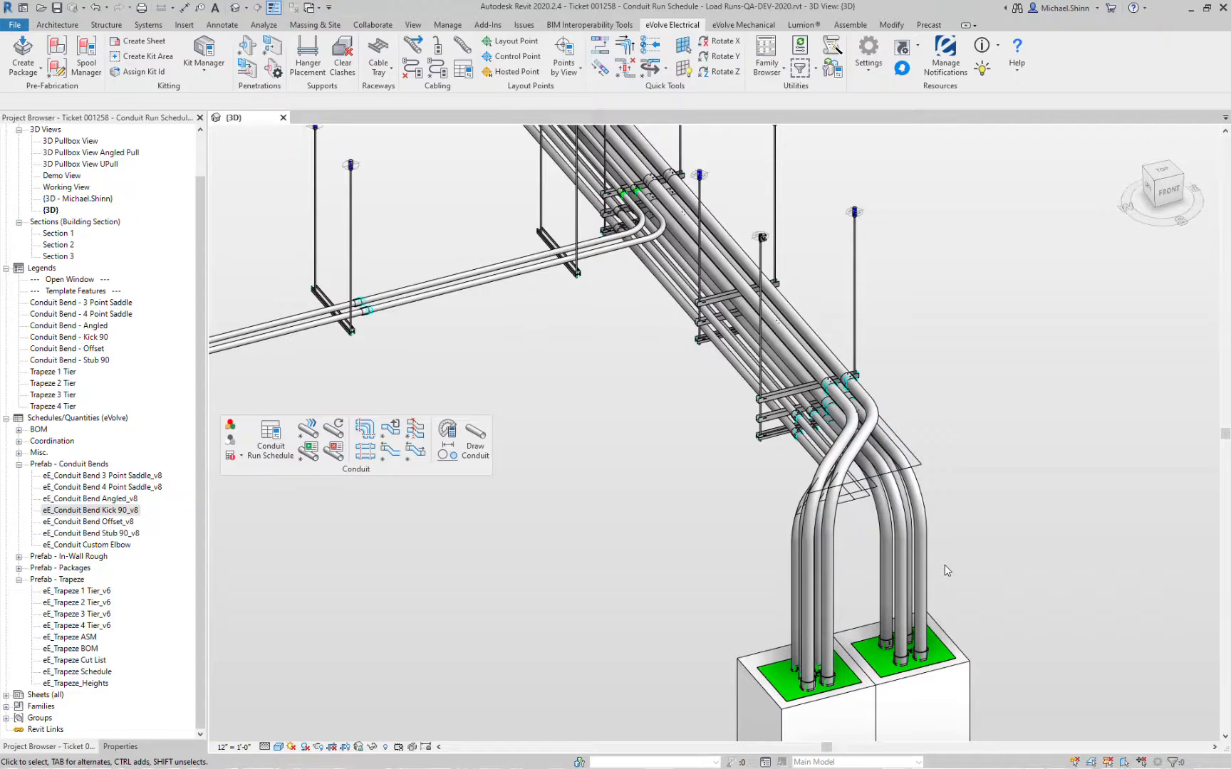
pyautogui.scroll(-2, 943, 533)
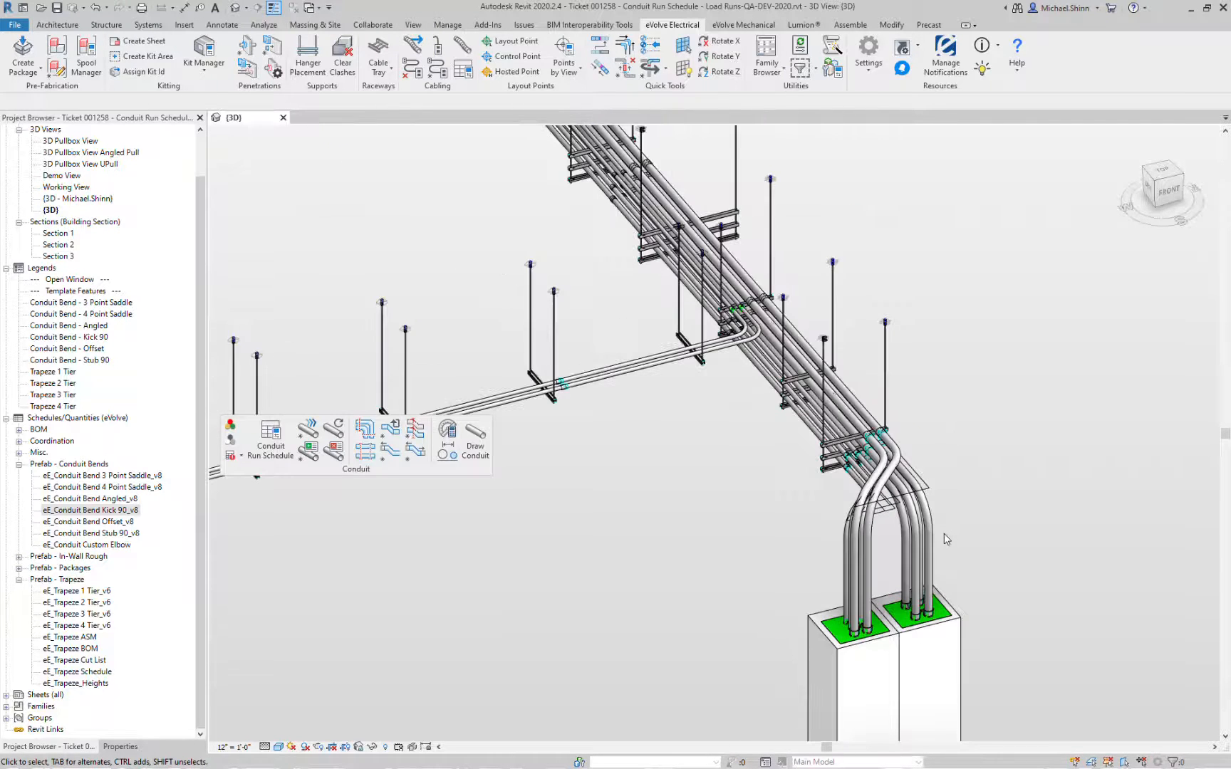
pyautogui.scroll(-2, 955, 525)
pyautogui.scroll(-2, 982, 374)
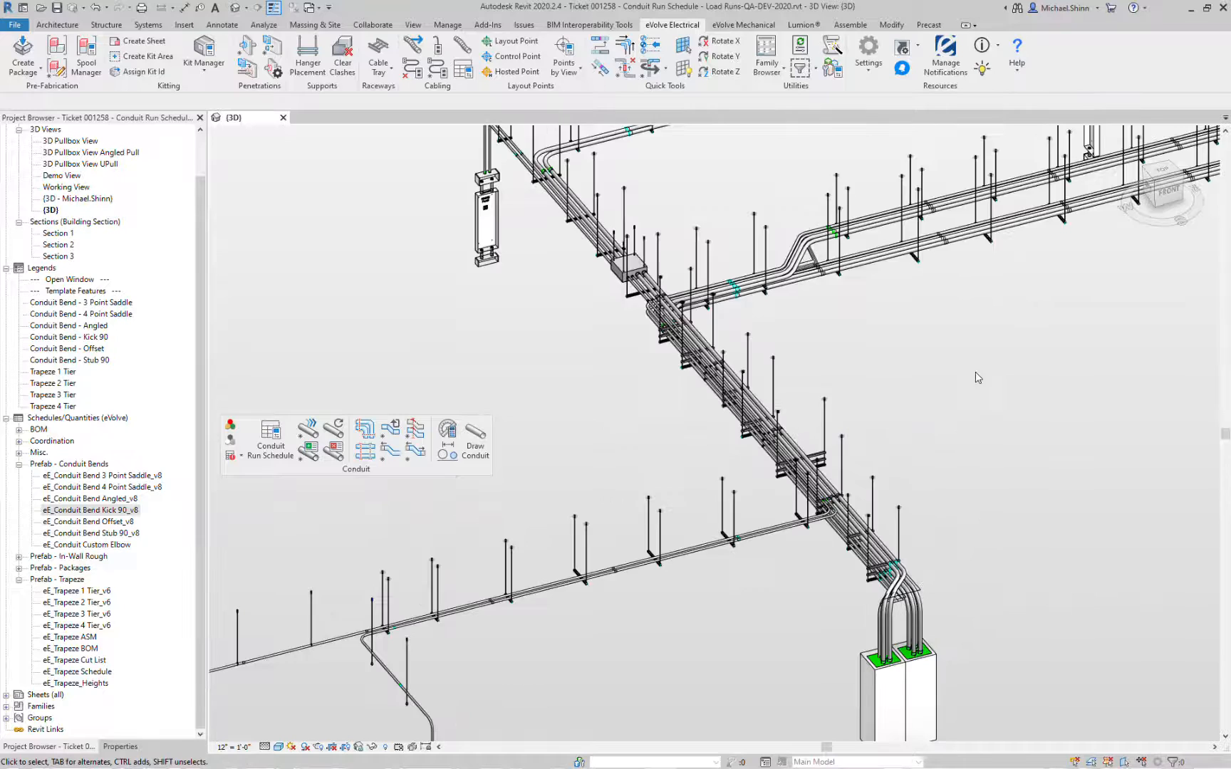
pyautogui.scroll(-4, 956, 365)
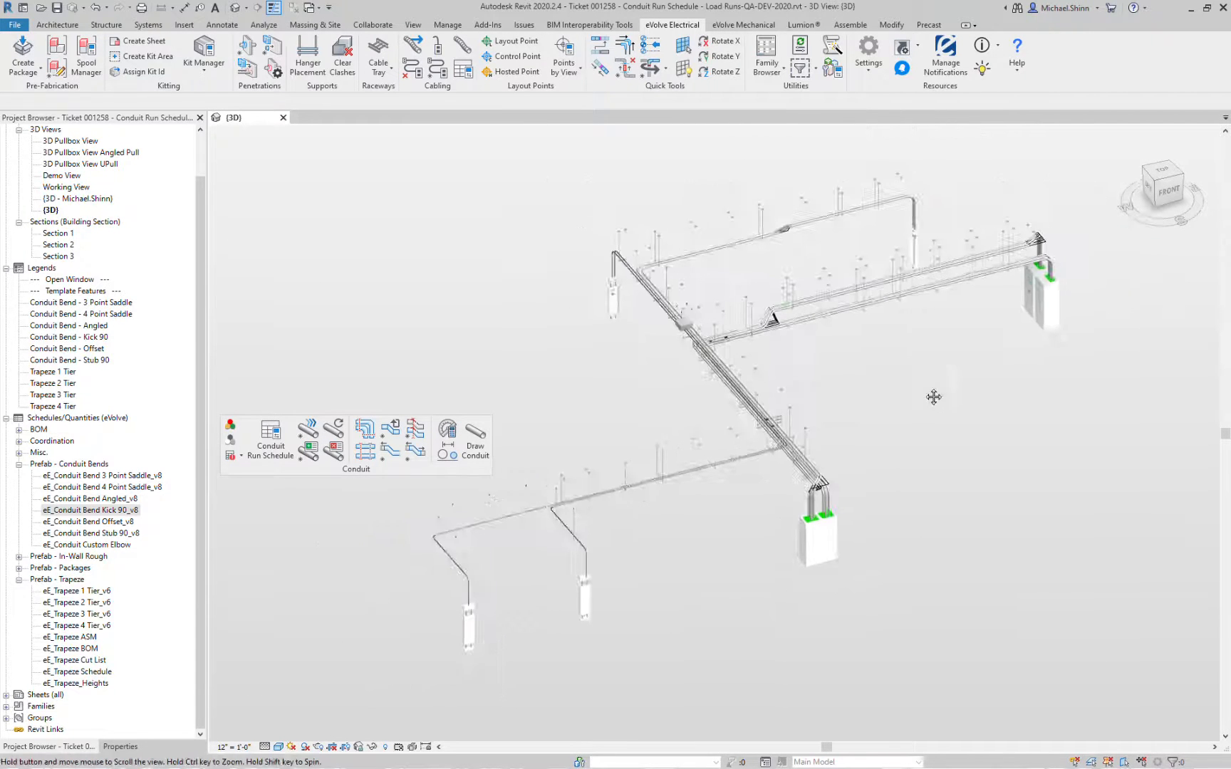